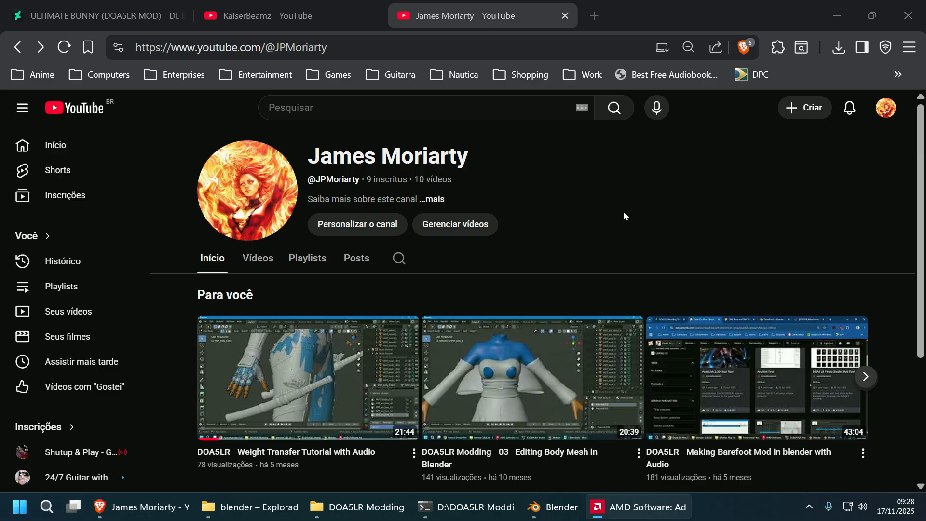
- Browse the video list on the KaiserBeamz YouTube channel, from the most recent uploads to older ones and back
{"action": "left_click", "coordinate": [268, 15]}
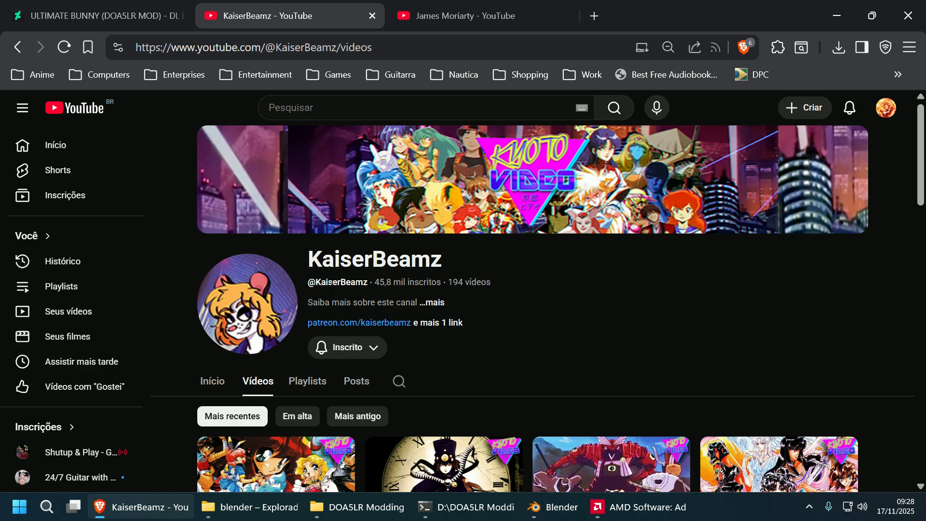
{"action": "scroll", "coordinate": [874, 303], "scroll_direction": "down", "scroll_amount": 10}
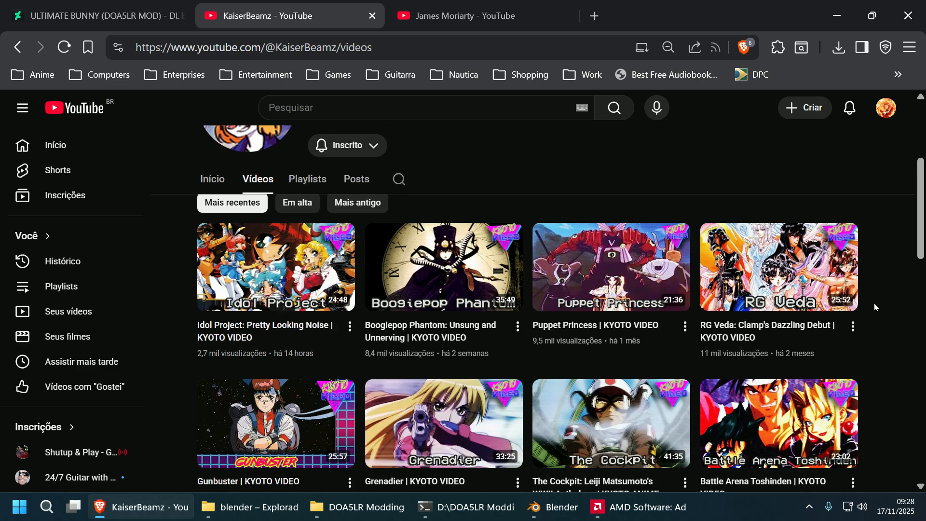
{"action": "scroll", "coordinate": [874, 307], "scroll_direction": "down", "scroll_amount": 12}
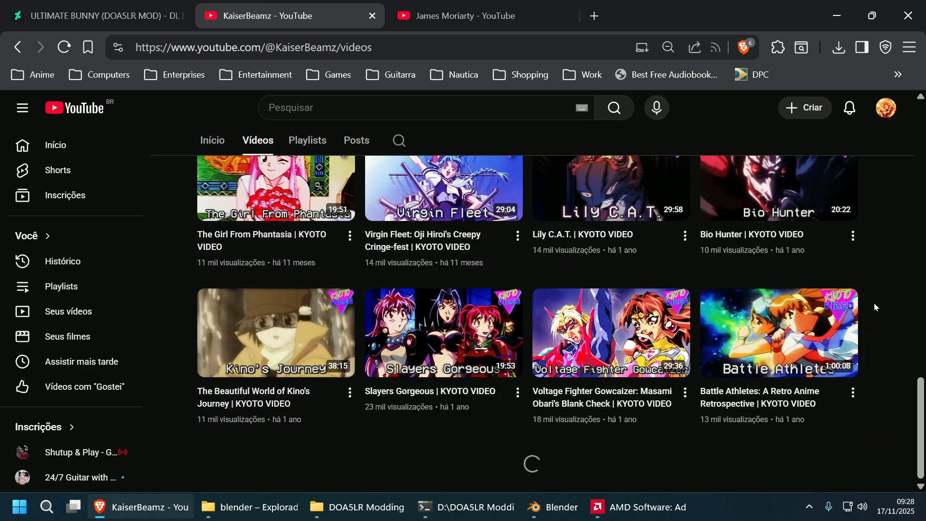
{"action": "scroll", "coordinate": [875, 307], "scroll_direction": "down", "scroll_amount": 15}
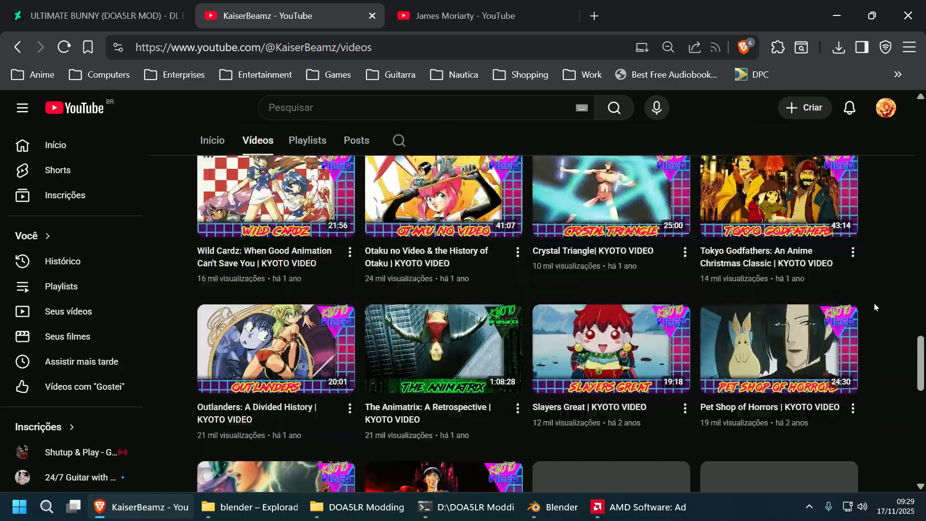
{"action": "scroll", "coordinate": [873, 302], "scroll_direction": "down", "scroll_amount": 3}
{"action": "scroll", "coordinate": [874, 303], "scroll_direction": "up", "scroll_amount": 20}
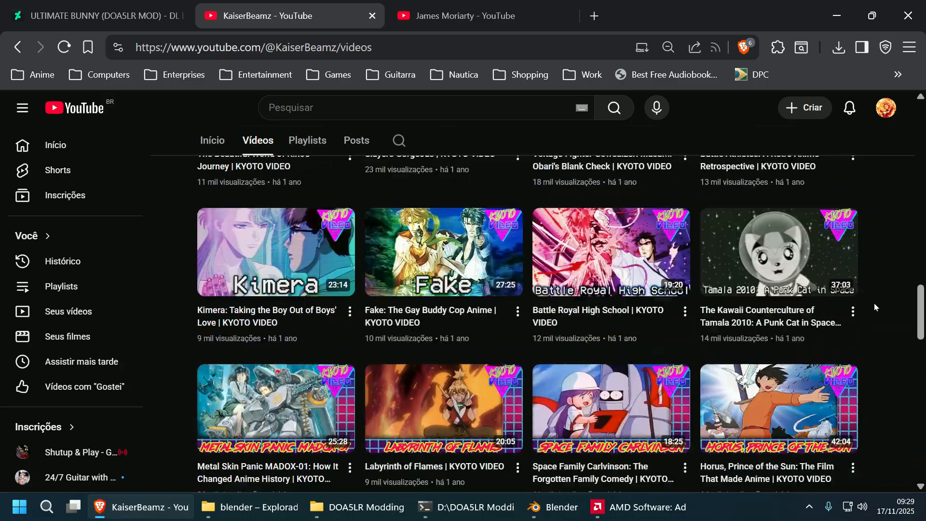
{"action": "scroll", "coordinate": [874, 303], "scroll_direction": "up", "scroll_amount": 10}
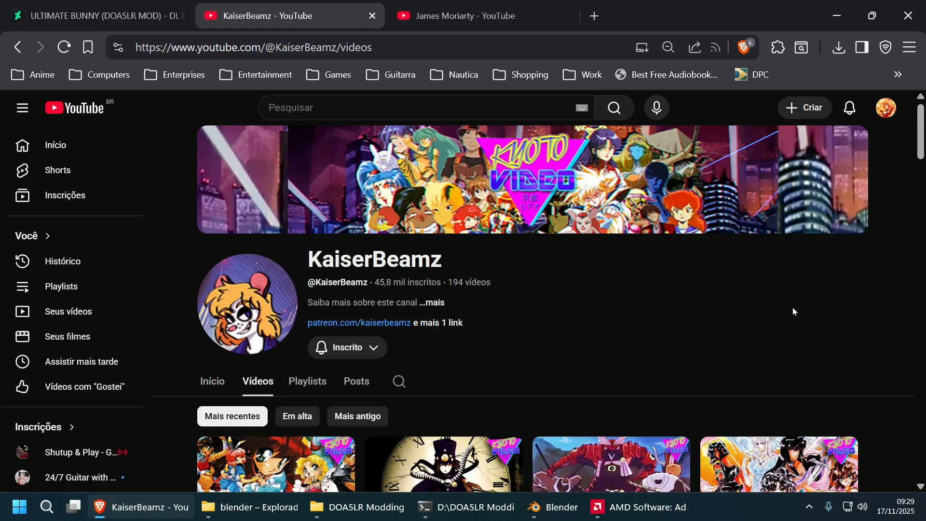
{"action": "scroll", "coordinate": [794, 308], "scroll_direction": "down", "scroll_amount": 3}
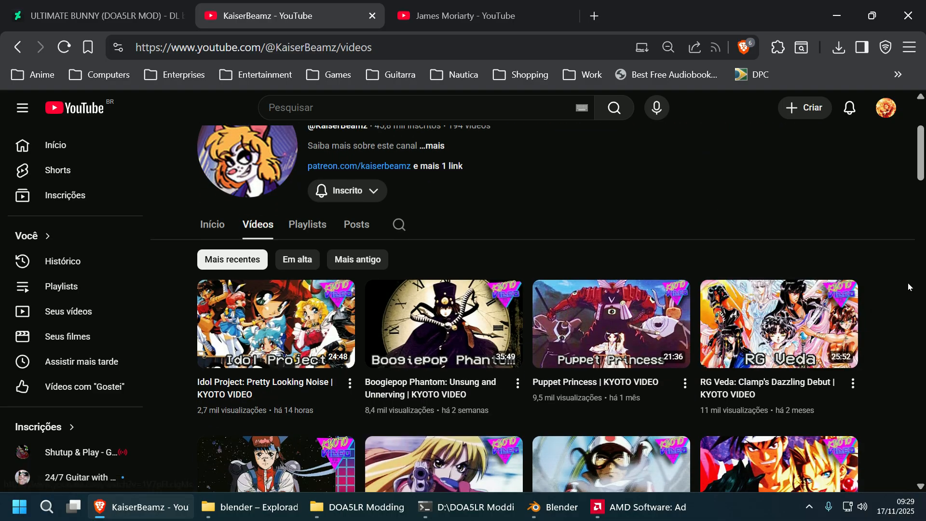
{"action": "scroll", "coordinate": [908, 280], "scroll_direction": "up", "scroll_amount": 3}
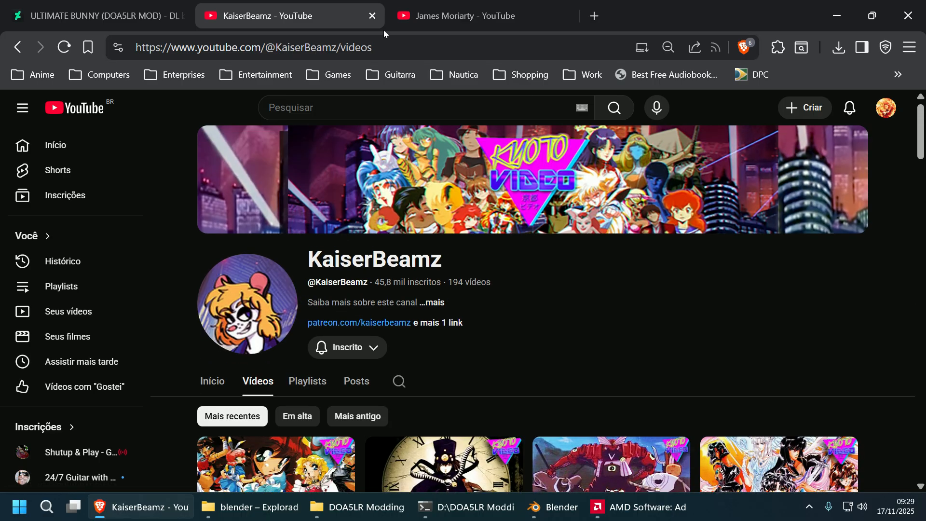
- Close the KaiserBeamz page and look over the DOA5LR modding tutorials on the remaining YouTube channel page
{"action": "left_click", "coordinate": [401, 16]}
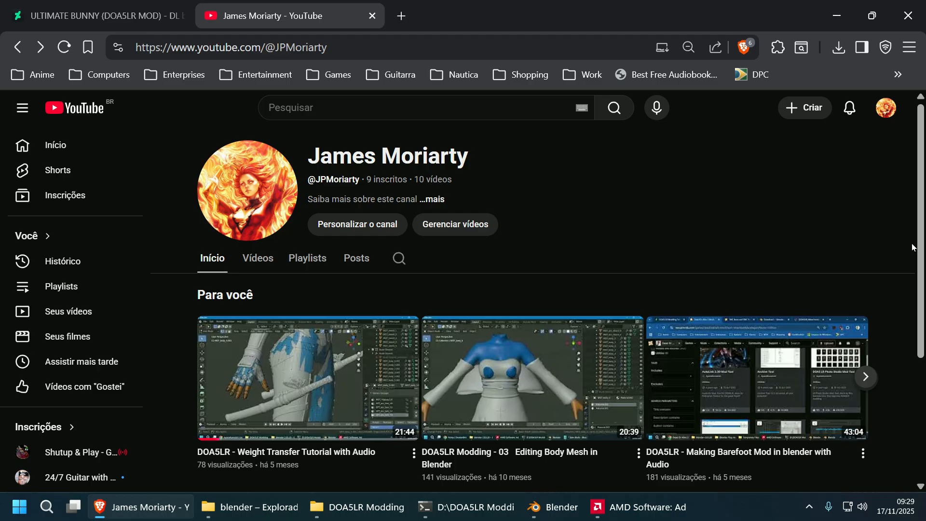
{"action": "scroll", "coordinate": [908, 270], "scroll_direction": "down", "scroll_amount": 2}
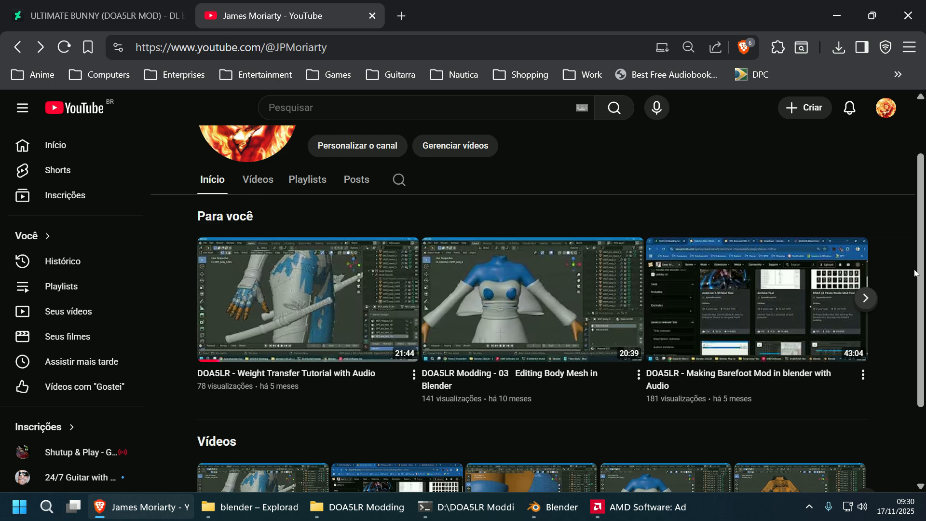
{"action": "scroll", "coordinate": [915, 273], "scroll_direction": "up", "scroll_amount": 2}
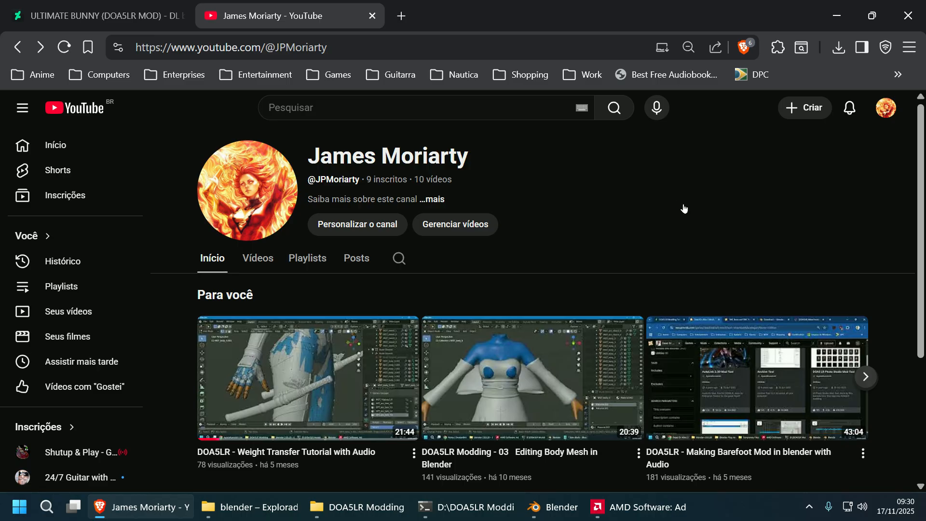
- Review the ULTIMATE BUNNY (DOA5LR MOD) page on DeviantArt, including its author, description and character compatibility
{"action": "left_click", "coordinate": [97, 16]}
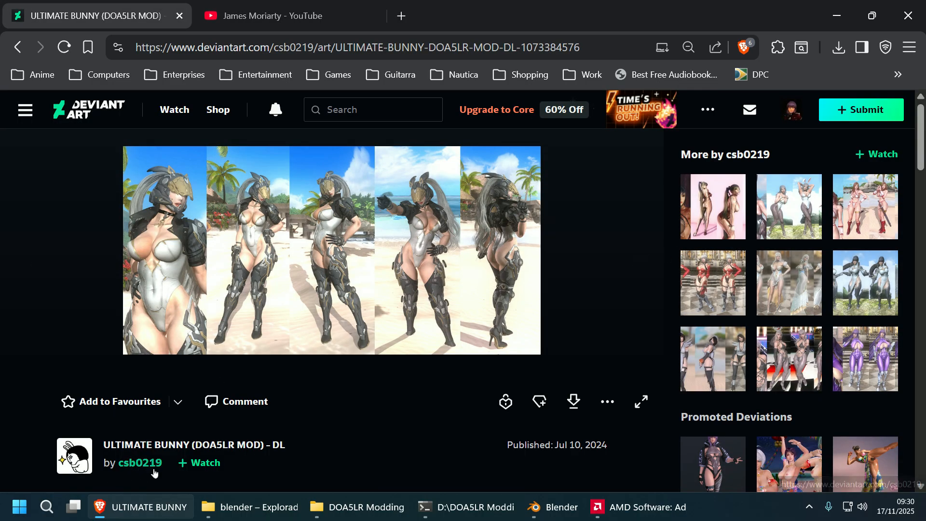
{"action": "mouse_move", "coordinate": [146, 469]}
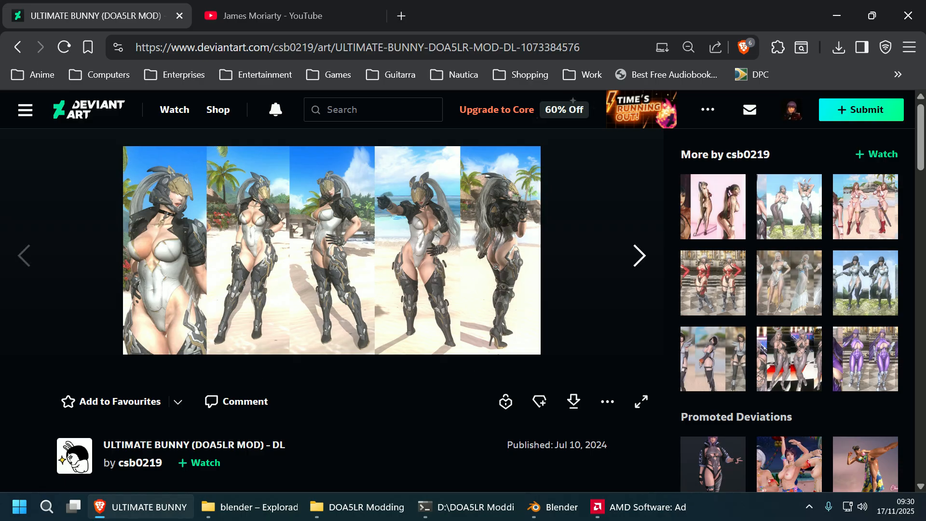
{"action": "scroll", "coordinate": [490, 305], "scroll_direction": "down", "scroll_amount": 5}
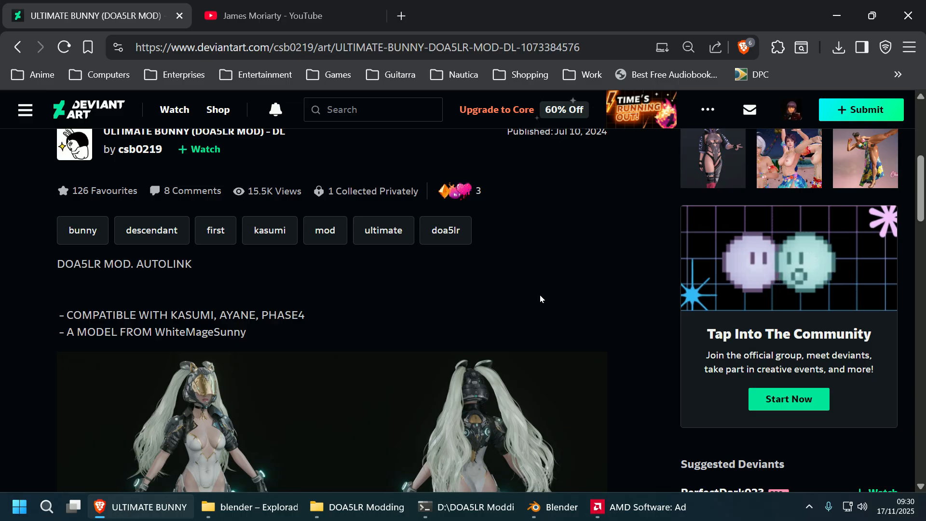
{"action": "scroll", "coordinate": [541, 297], "scroll_direction": "up", "scroll_amount": 5}
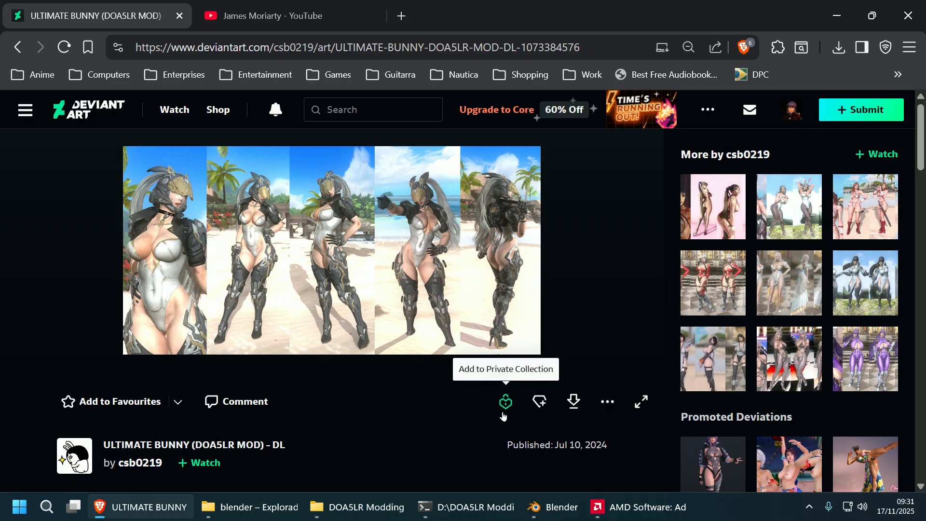
- Switch to the DOA5LR Modding folder in File Explorer and preview ULT_BUNNY.FACE.TMC in LR Photo Studio
{"action": "left_click", "coordinate": [357, 507]}
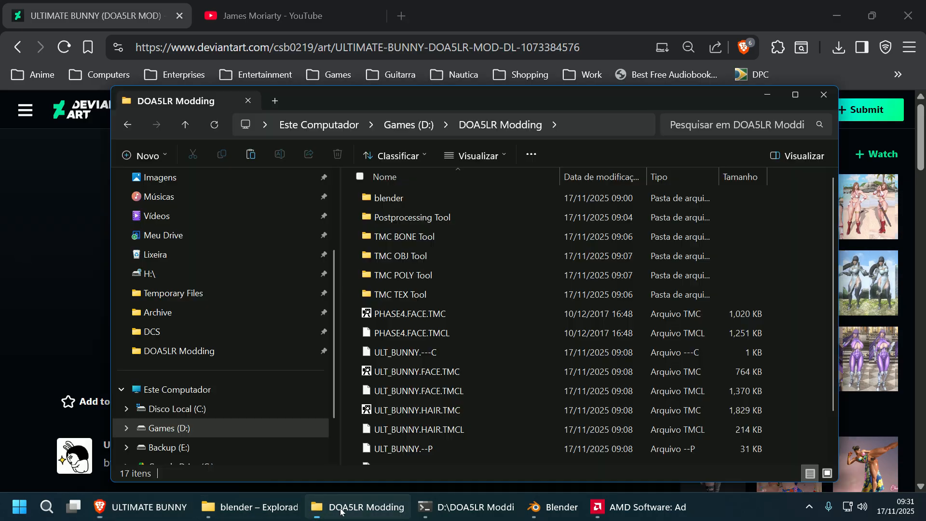
{"action": "scroll", "coordinate": [519, 357], "scroll_direction": "down", "scroll_amount": 1}
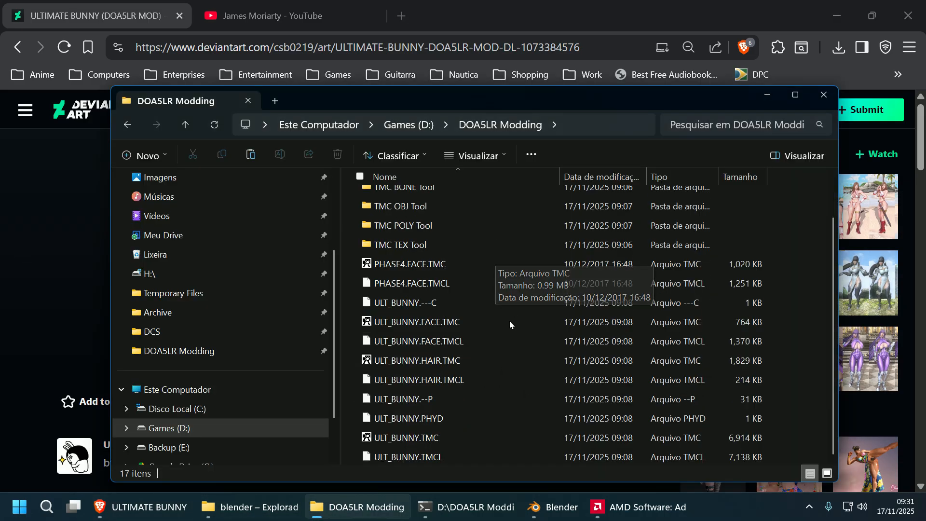
{"action": "left_click", "coordinate": [490, 322]}
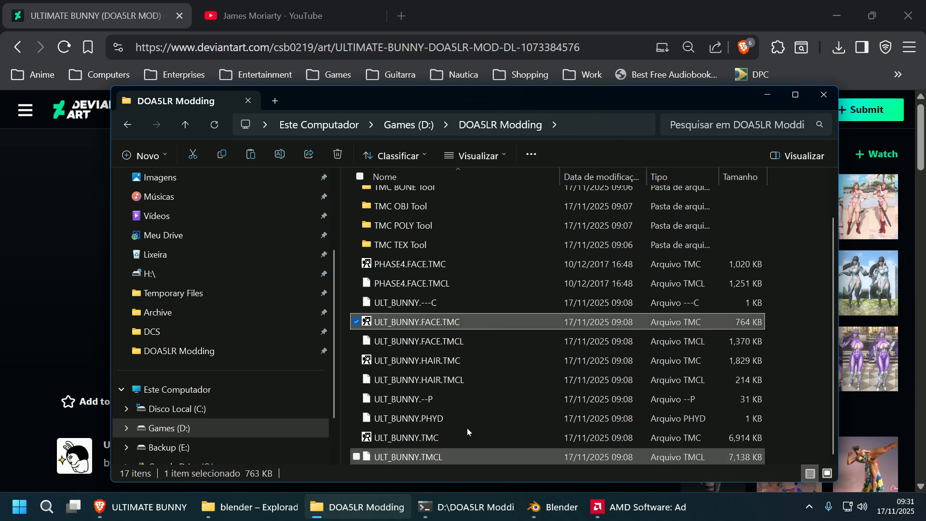
{"action": "double_click", "coordinate": [492, 324]}
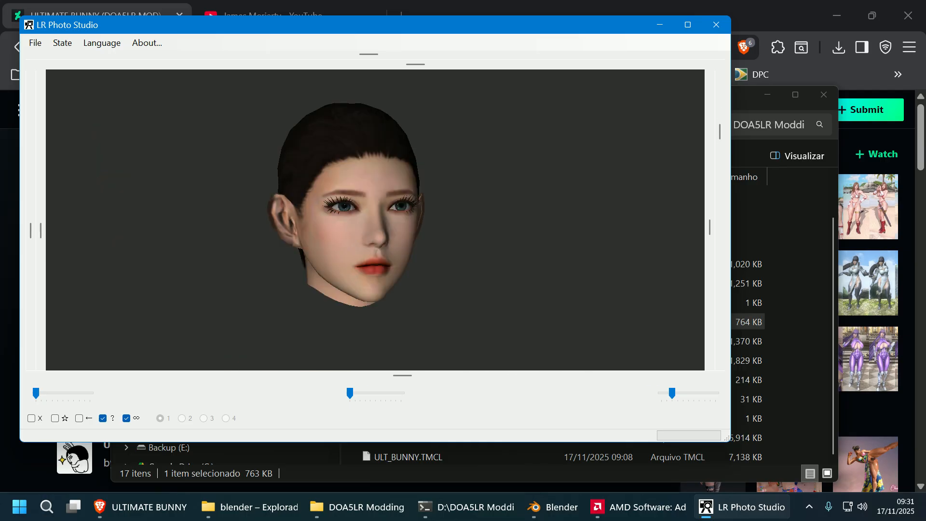
{"action": "left_click", "coordinate": [716, 24]}
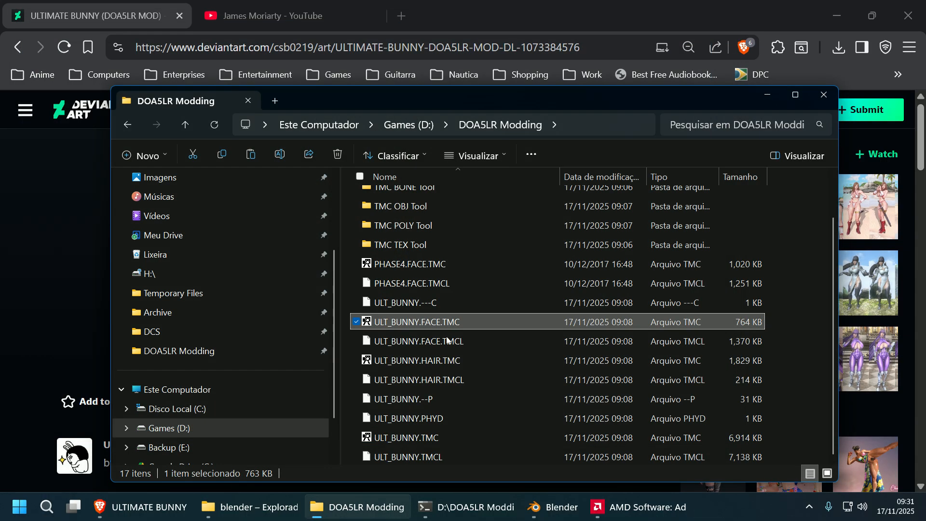
- Delete ULT_BUNNY.FACE.TMC and ULT_BUNNY.FACE.TMCL from the DOA5LR Modding folder
{"action": "left_click", "coordinate": [459, 345]}
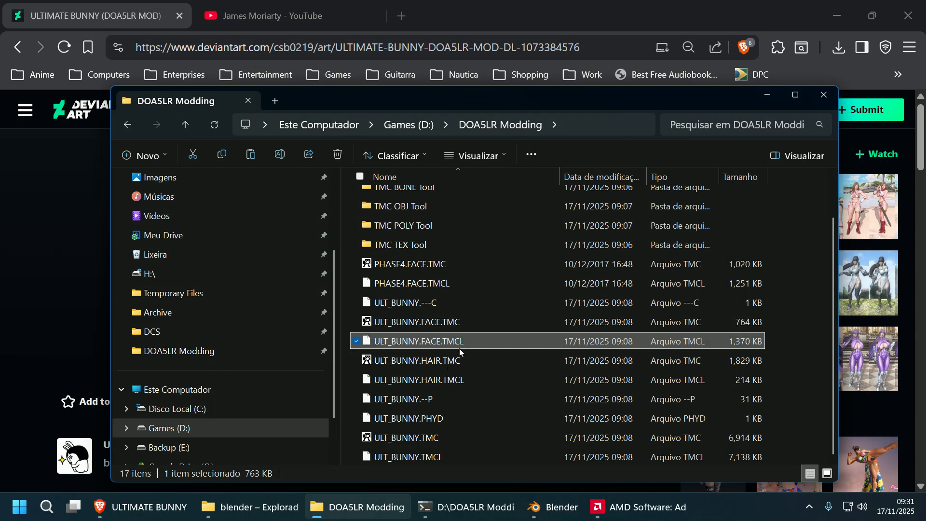
{"action": "left_click", "coordinate": [463, 323], "text": "ctrl"}
{"action": "key", "text": "Delete"}
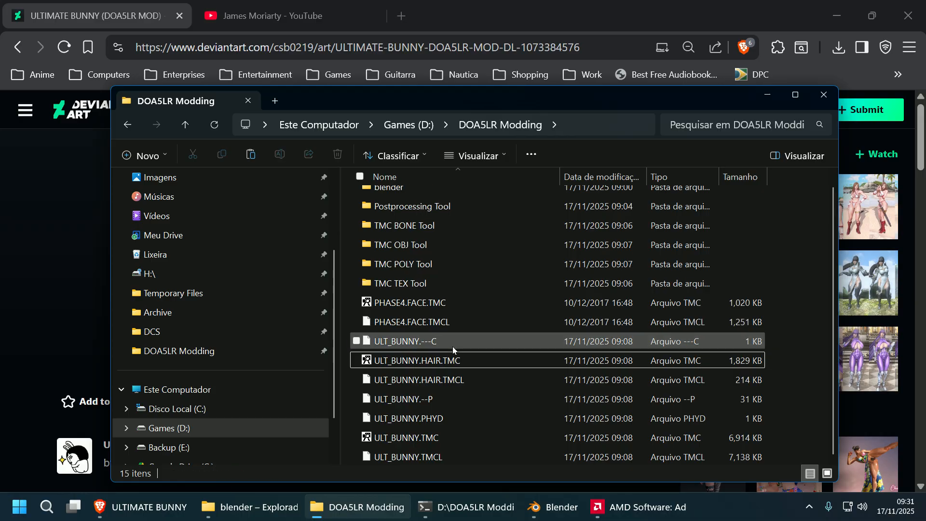
- Preview the hair model ULT_BUNNY.HAIR.TMC and the body model ULT_BUNNY.TMC one after the other in LR Photo Studio
{"action": "left_click", "coordinate": [454, 362]}
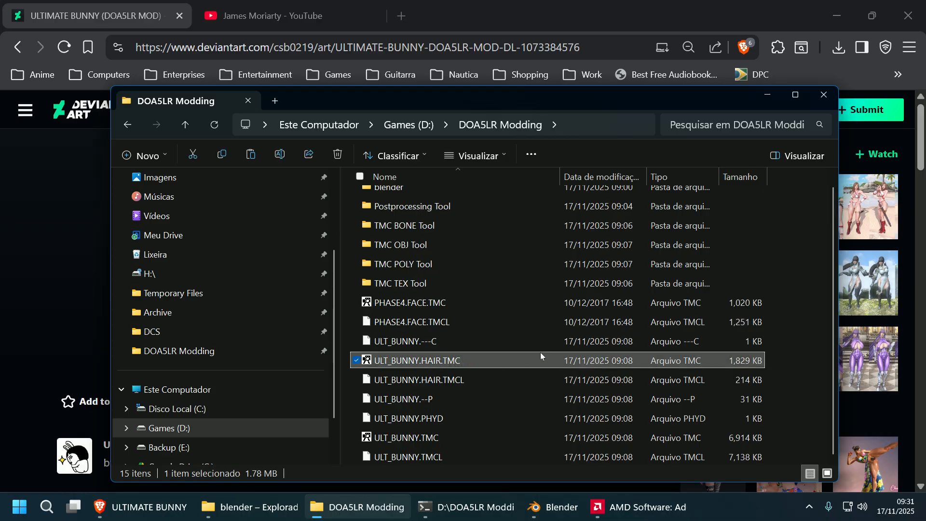
{"action": "double_click", "coordinate": [526, 359]}
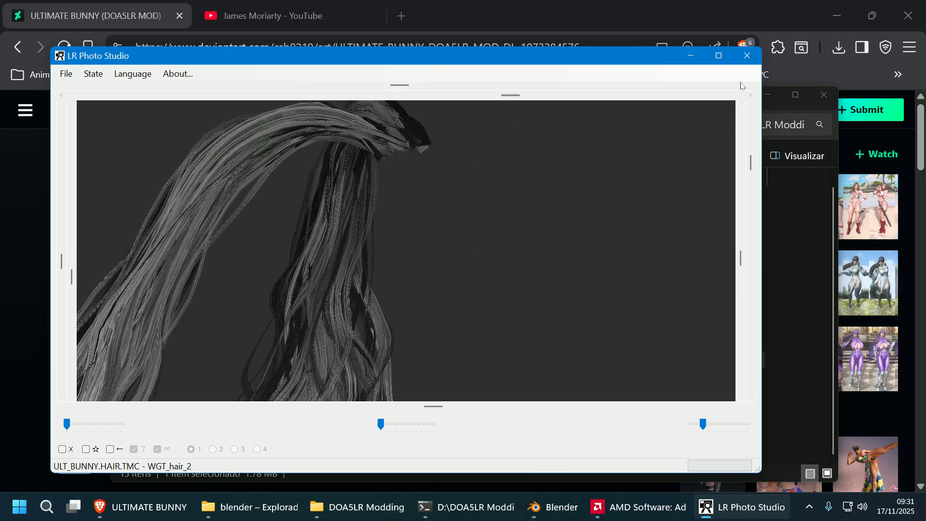
{"action": "left_click", "coordinate": [747, 56]}
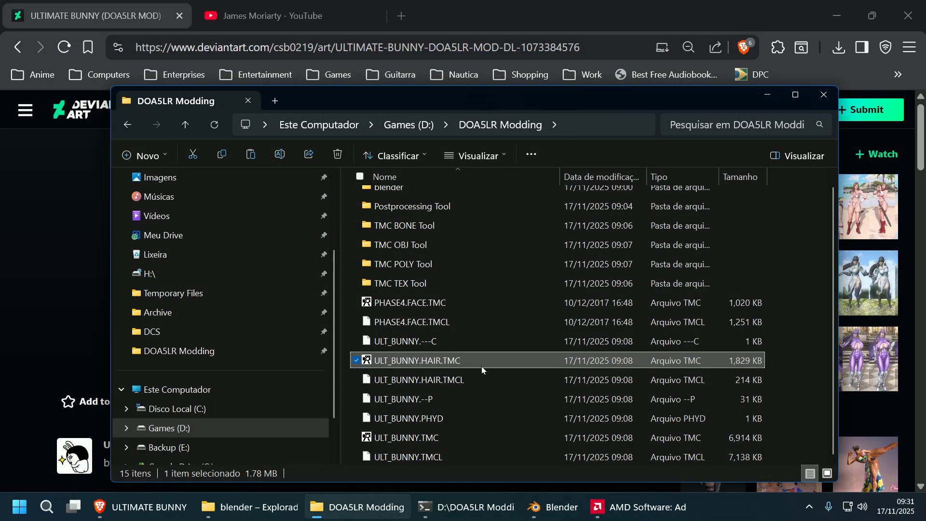
{"action": "double_click", "coordinate": [487, 436]}
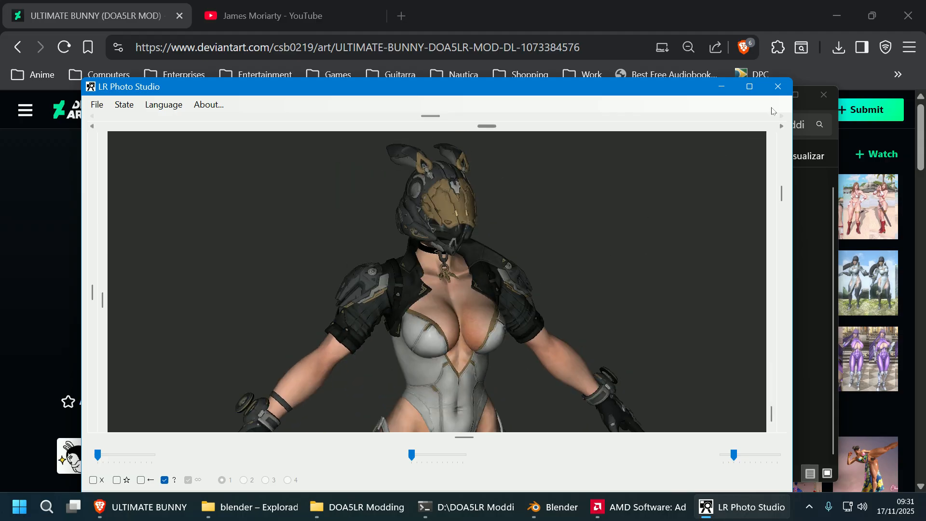
{"action": "left_click", "coordinate": [778, 86]}
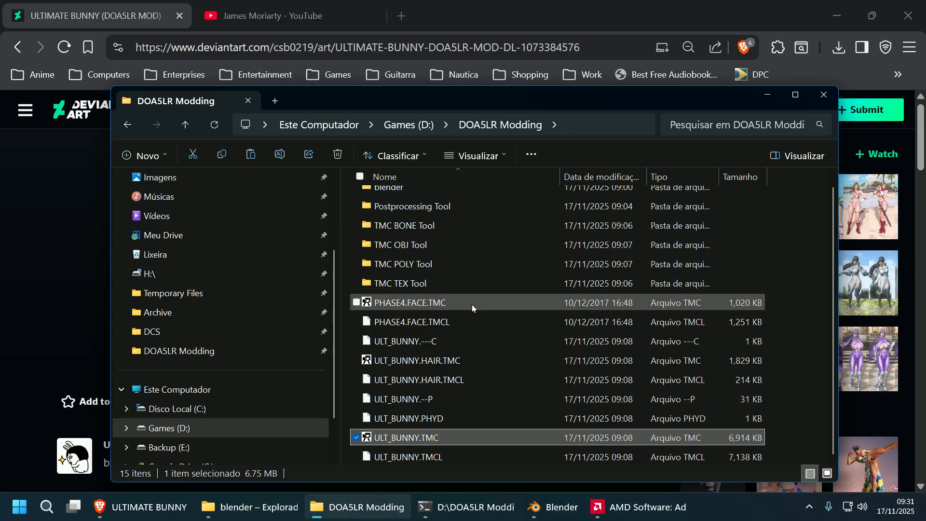
- Preview PHASE4.FACE.TMC in LR Photo Studio, examining the head up close from the front, and close the viewer
{"action": "double_click", "coordinate": [435, 304]}
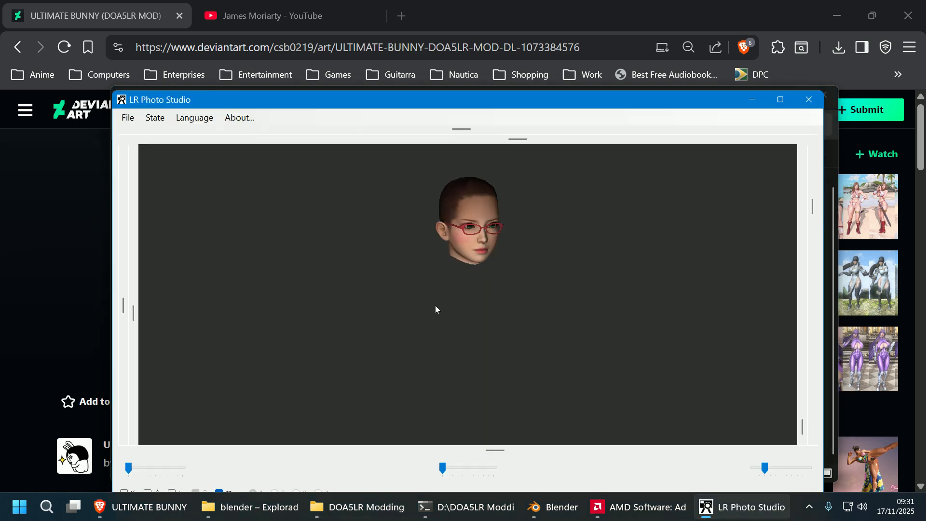
{"action": "scroll", "coordinate": [480, 319], "scroll_direction": "up", "scroll_amount": 3}
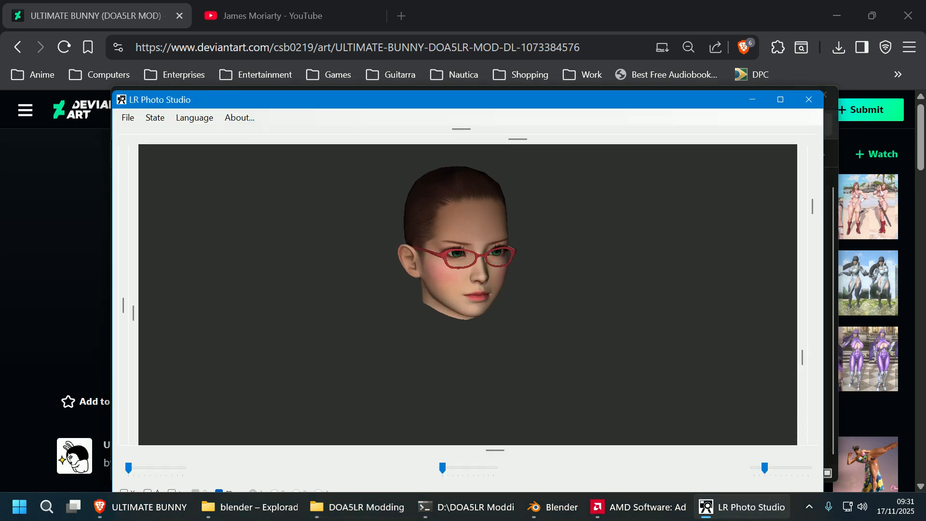
{"action": "left_click_drag", "start_coordinate": [626, 301], "coordinate": [583, 290]}
{"action": "left_click_drag", "start_coordinate": [535, 290], "coordinate": [553, 293]}
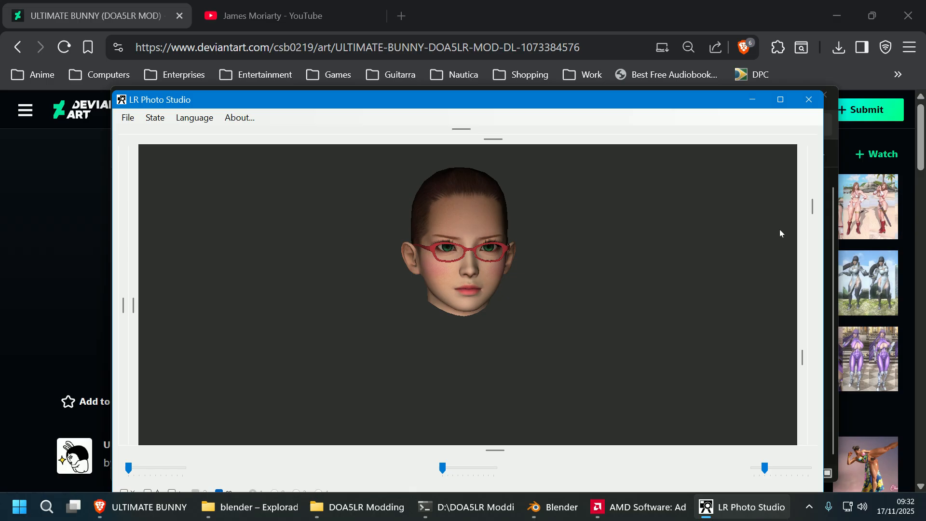
{"action": "left_click", "coordinate": [808, 100]}
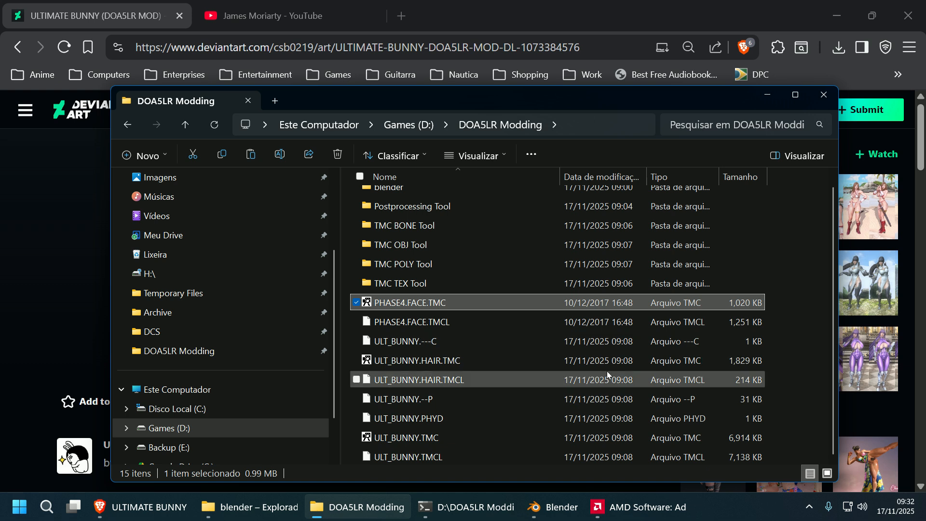
- Launch TMC Object Tool.exe from the TMC OBJ Tool folder, allowing it to run despite the SmartScreen block
{"action": "double_click", "coordinate": [403, 245]}
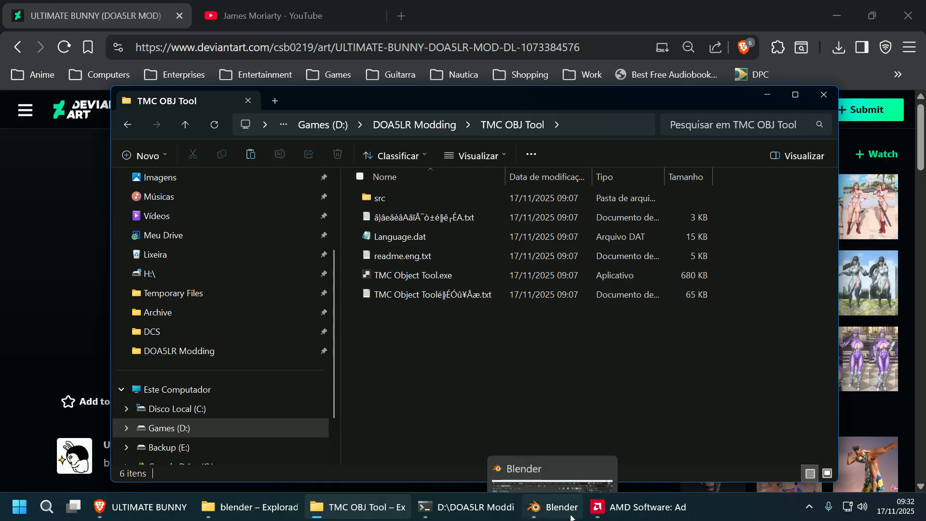
{"action": "left_click", "coordinate": [408, 278]}
{"action": "double_click", "coordinate": [408, 279]}
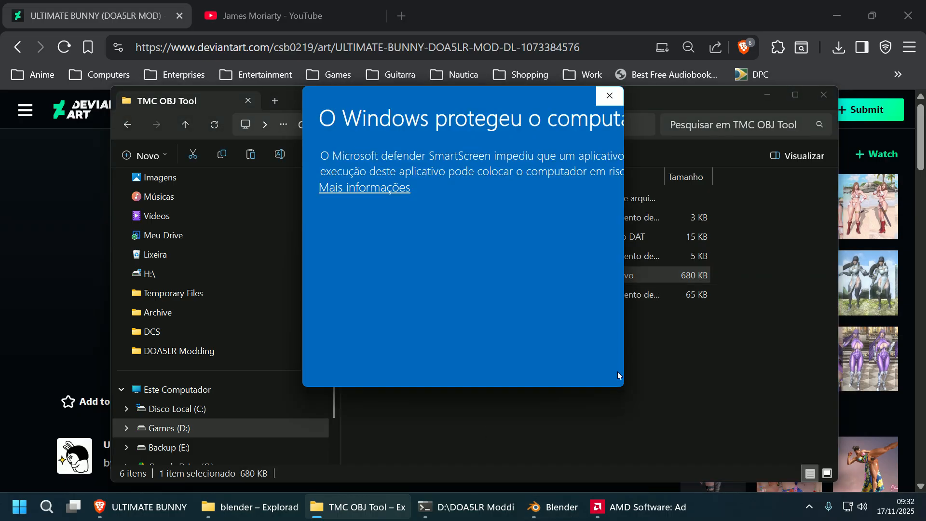
{"action": "left_click", "coordinate": [397, 189]}
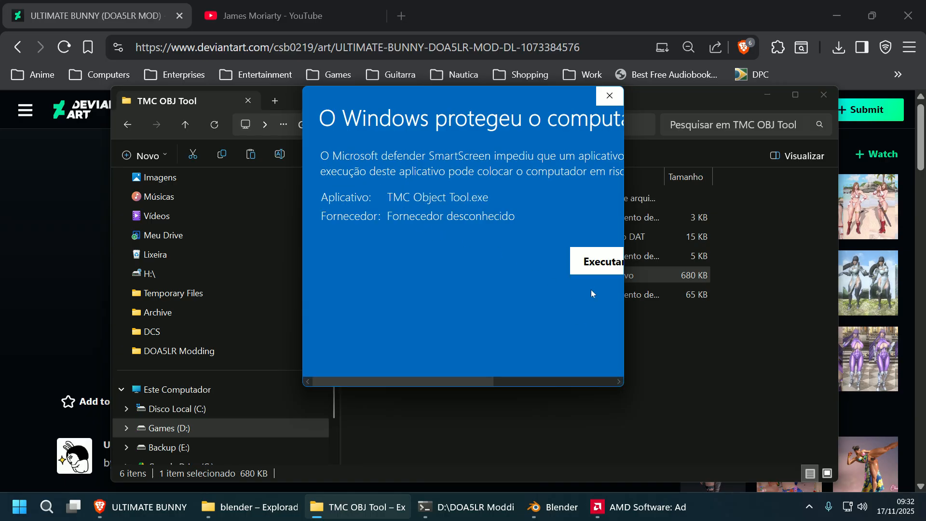
{"action": "left_click", "coordinate": [598, 269]}
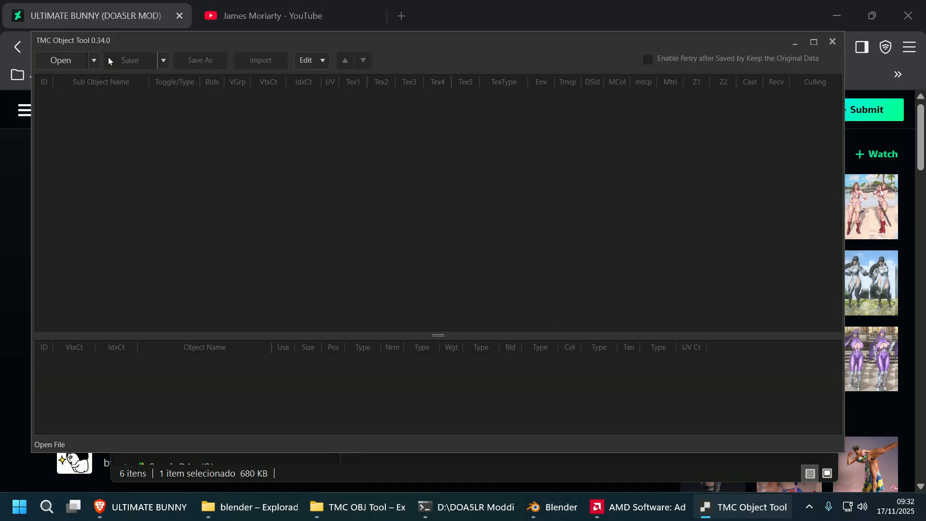
- Open the body model ULT_BUNNY.TMC from the DOA5LR Modding folder on the Games (D:) drive
{"action": "left_click", "coordinate": [75, 59]}
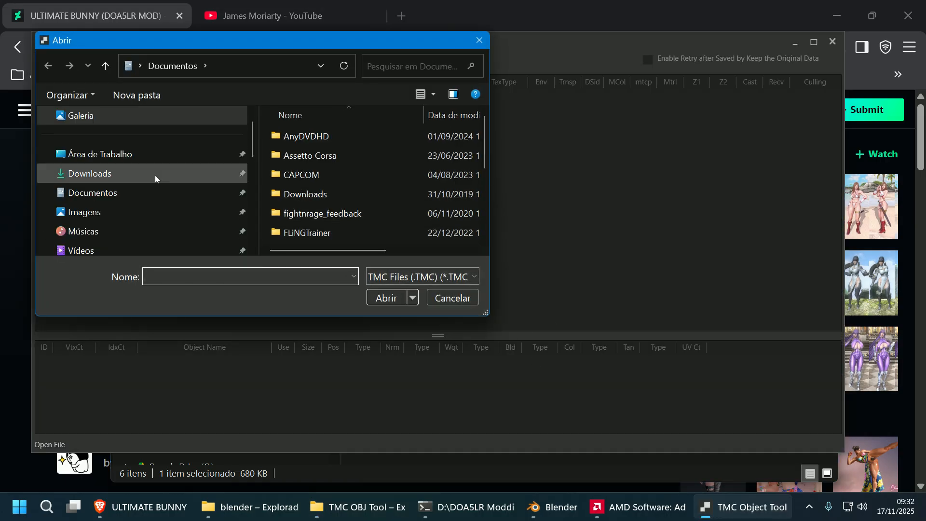
{"action": "scroll", "coordinate": [153, 201], "scroll_direction": "down", "scroll_amount": 5}
{"action": "left_click", "coordinate": [141, 219]}
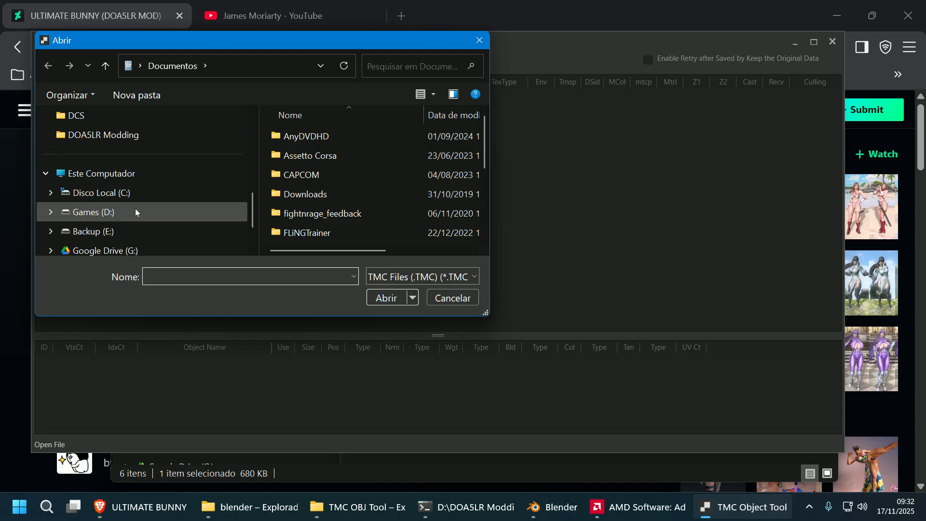
{"action": "double_click", "coordinate": [340, 140]}
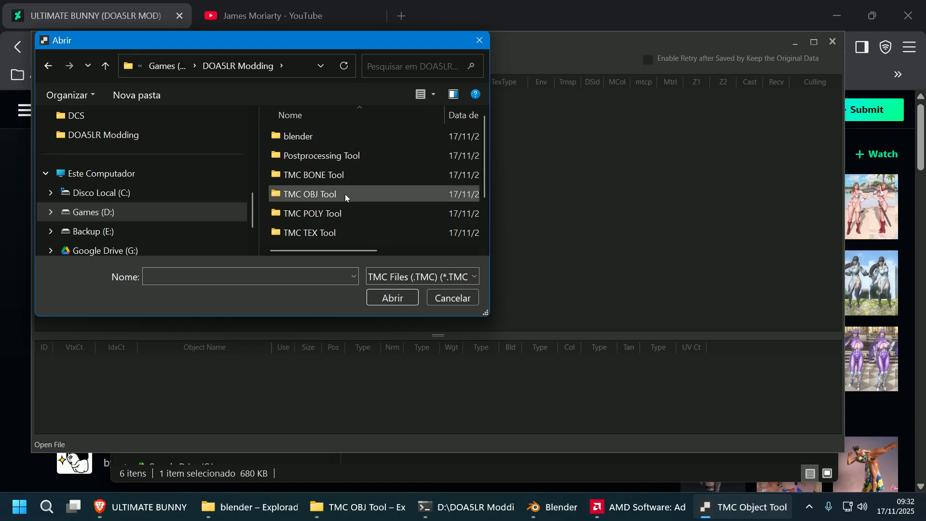
{"action": "scroll", "coordinate": [346, 195], "scroll_direction": "down", "scroll_amount": 1}
{"action": "left_click", "coordinate": [332, 237]}
{"action": "left_click", "coordinate": [392, 297]}
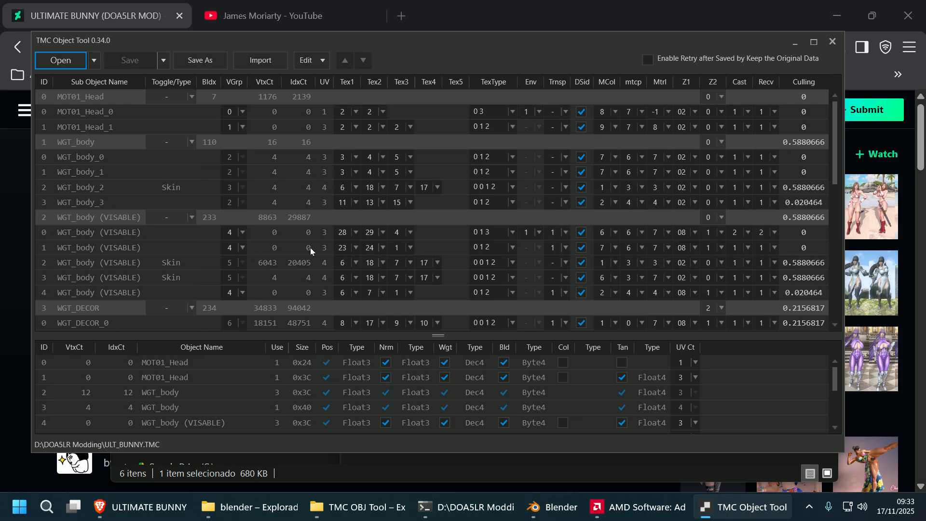
- Delete the MOT01_Head object with everything it uses, keeping the basic bones
{"action": "left_click", "coordinate": [108, 99]}
{"action": "right_click", "coordinate": [108, 101]}
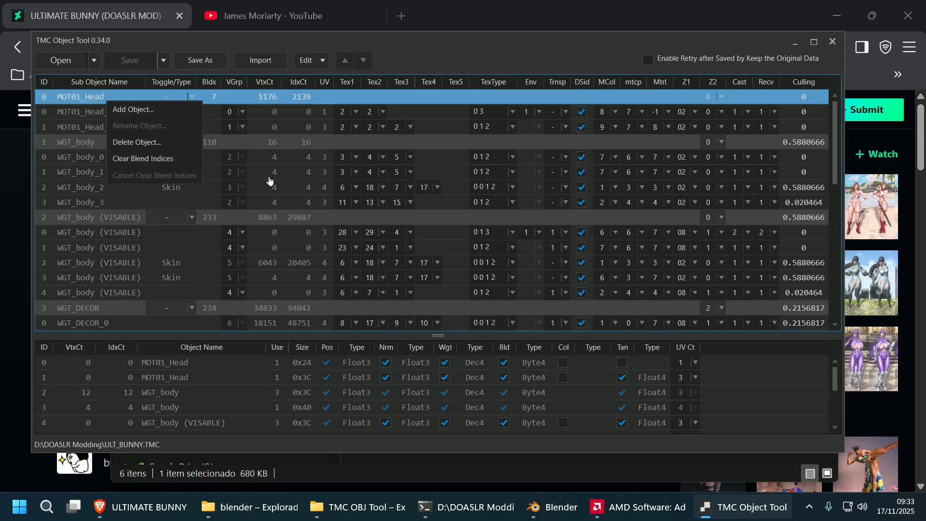
{"action": "left_click", "coordinate": [145, 143]}
{"action": "left_click", "coordinate": [424, 347]}
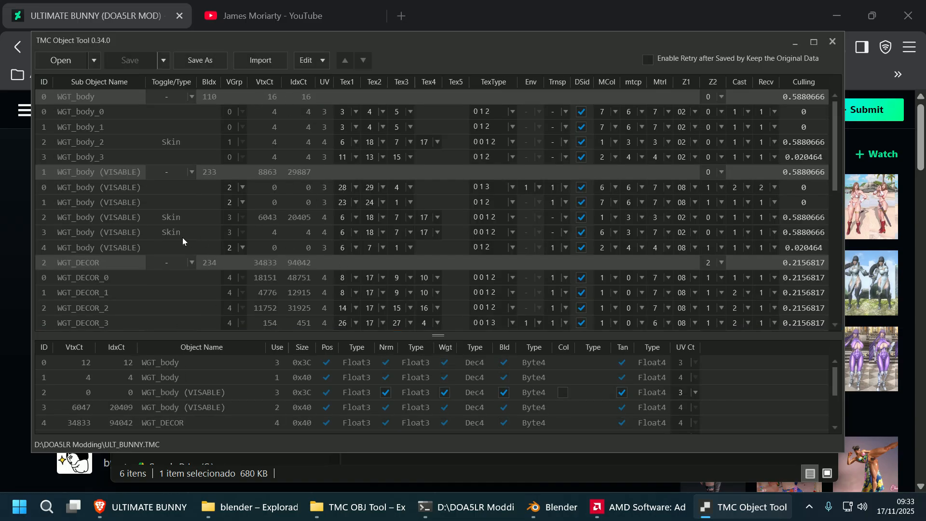
- Delete the first two sub objects of WGT_body (VISABLE), both of which have no vertices
{"action": "left_click", "coordinate": [121, 201]}
{"action": "left_click", "coordinate": [125, 190]}
{"action": "left_click", "coordinate": [122, 204]}
{"action": "left_click", "coordinate": [125, 188]}
{"action": "right_click", "coordinate": [125, 190]}
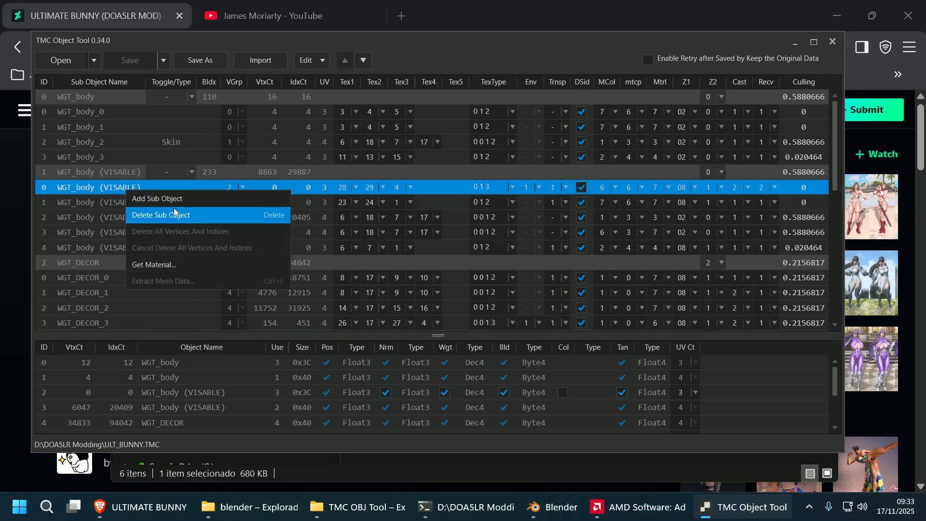
{"action": "key", "text": "Delete"}
{"action": "left_click", "coordinate": [447, 283]}
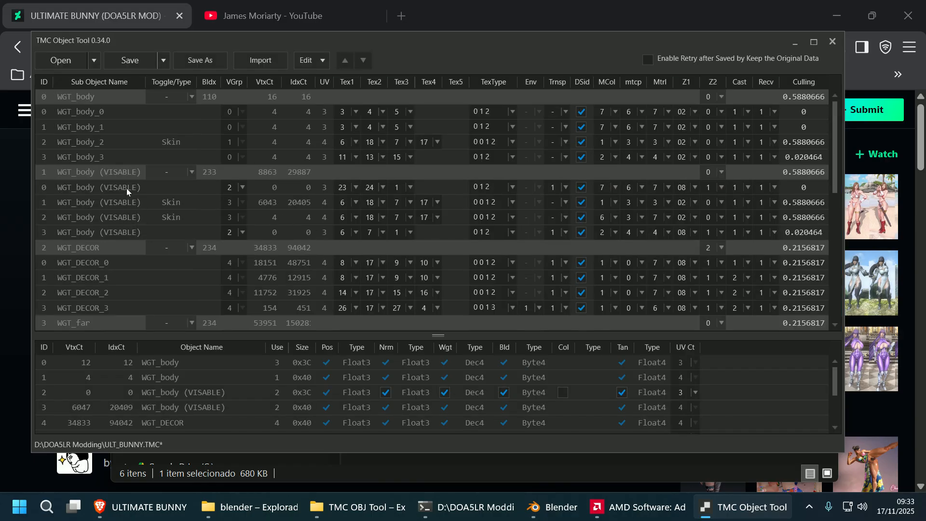
{"action": "left_click", "coordinate": [197, 215]}
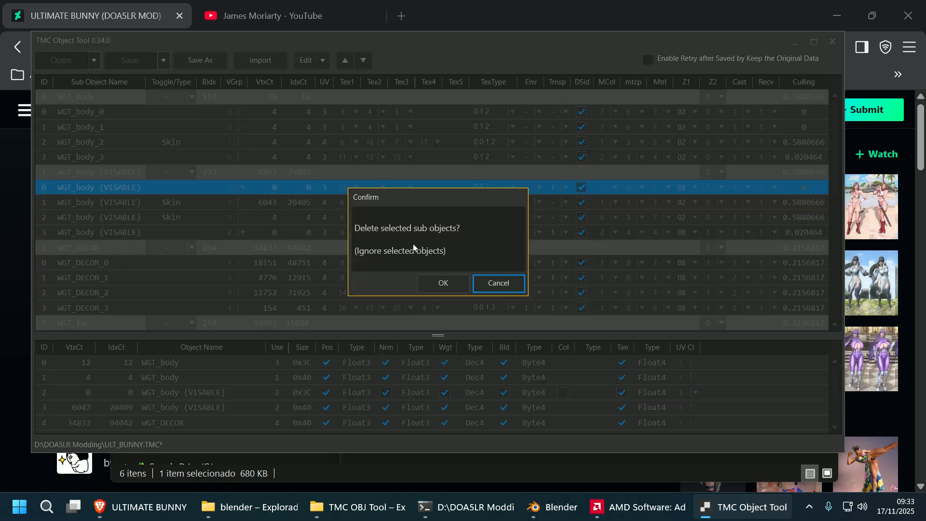
{"action": "left_click", "coordinate": [443, 285]}
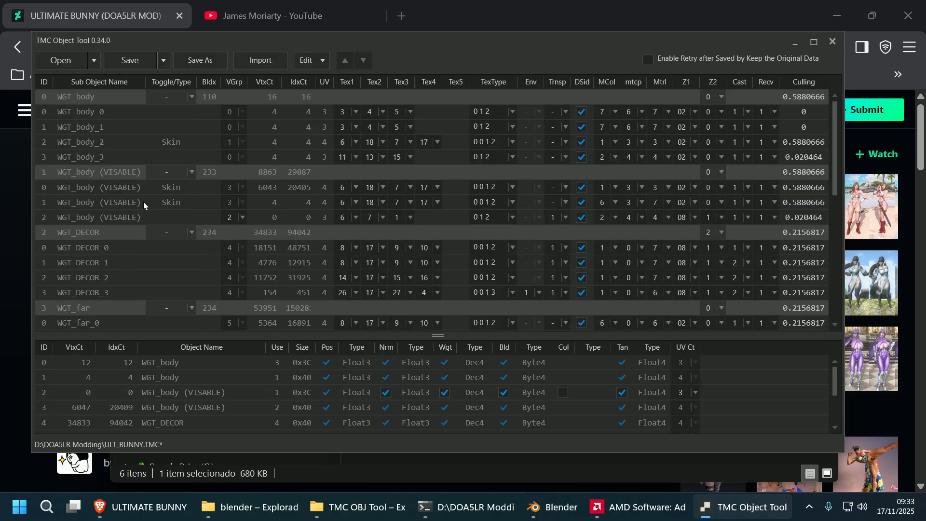
- Delete the 4-vertex Skin sub object from WGT_body (VISABLE)
{"action": "left_click", "coordinate": [143, 201]}
{"action": "right_click", "coordinate": [143, 202]}
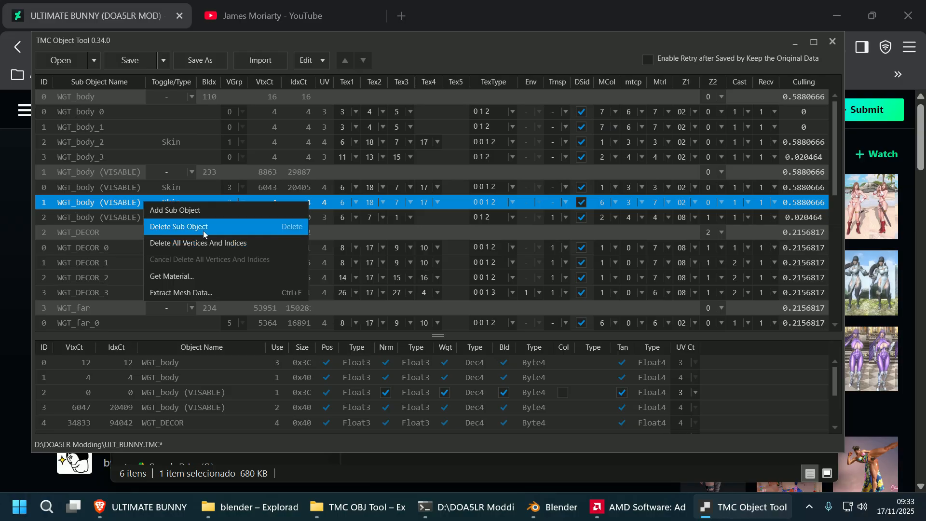
{"action": "left_click", "coordinate": [203, 230]}
{"action": "left_click", "coordinate": [436, 284]}
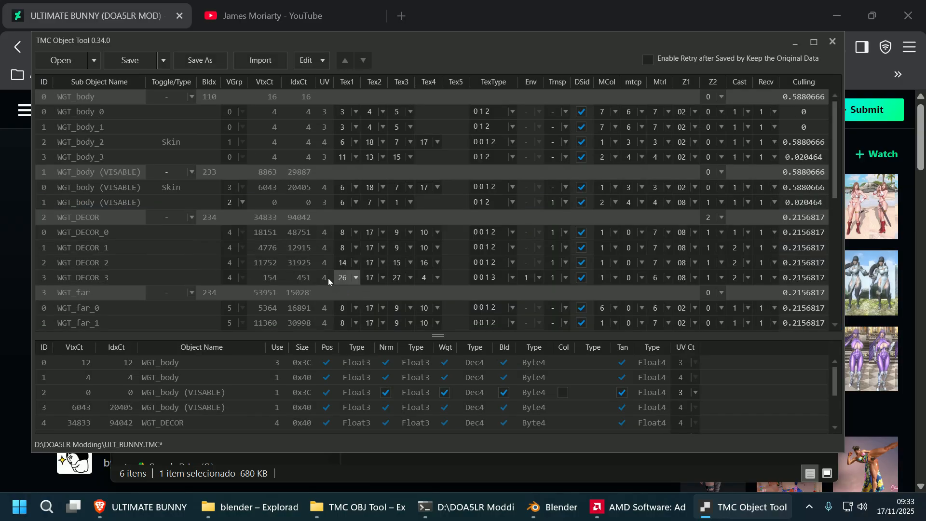
- Delete the WGT_body object with its textures, materials, physics and bones, keeping the basic bones
{"action": "left_click", "coordinate": [117, 99]}
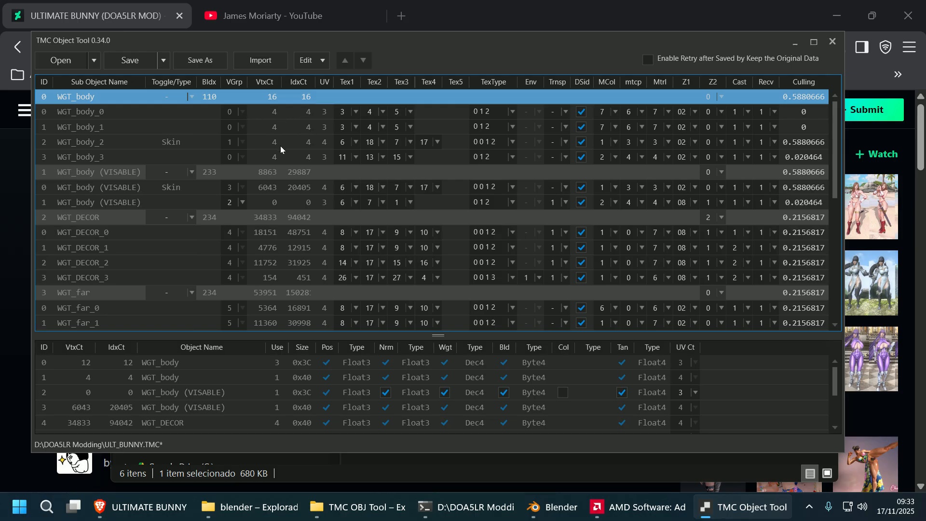
{"action": "right_click", "coordinate": [89, 99]}
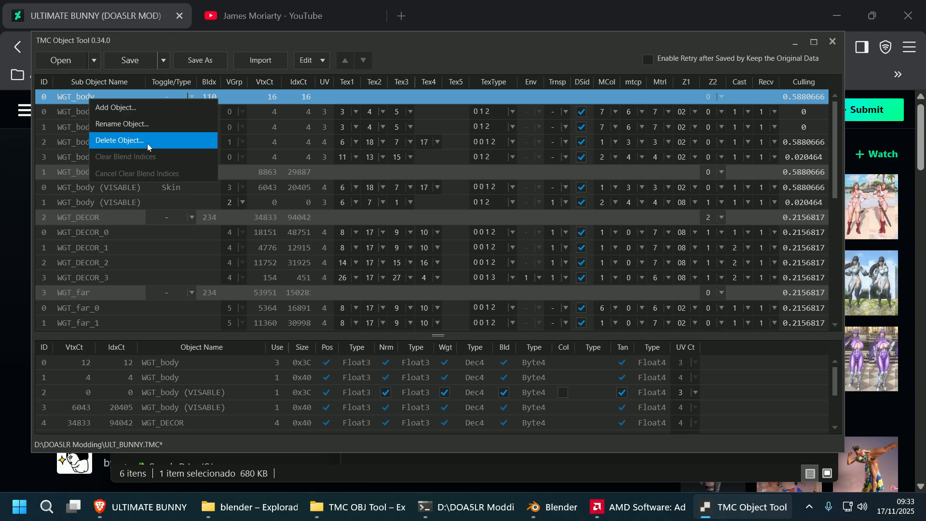
{"action": "left_click", "coordinate": [146, 145]}
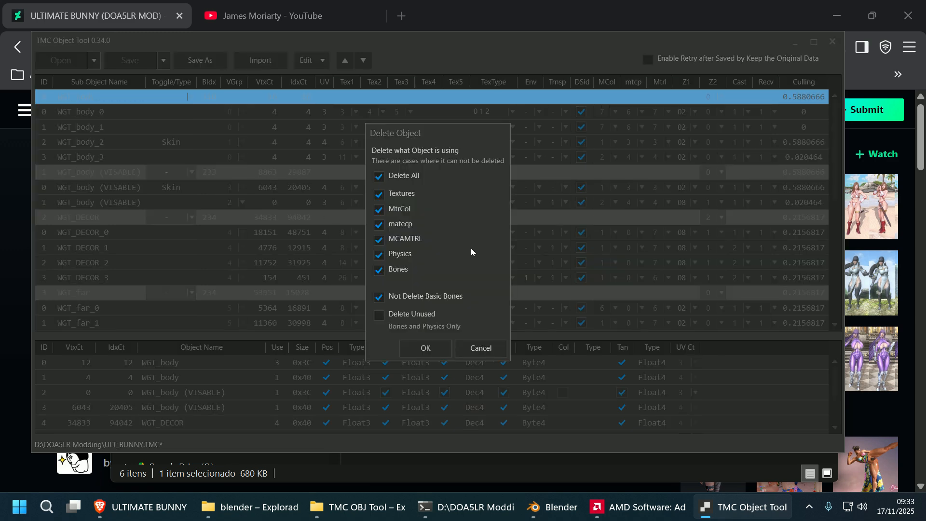
{"action": "left_click", "coordinate": [415, 349]}
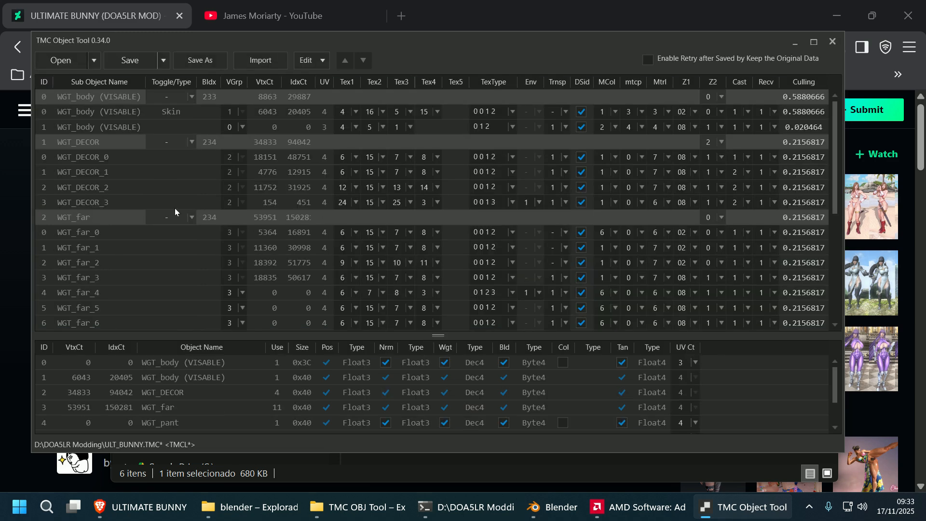
- Delete the empty sub objects WGT_far_4 through WGT_far_a from the WGT_far object
{"action": "scroll", "coordinate": [137, 280], "scroll_direction": "down", "scroll_amount": 2}
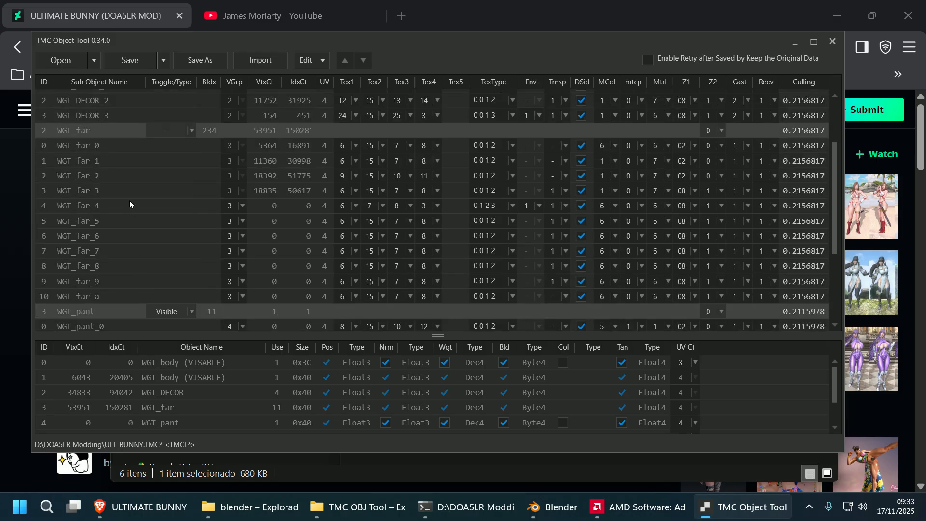
{"action": "left_click", "coordinate": [130, 207]}
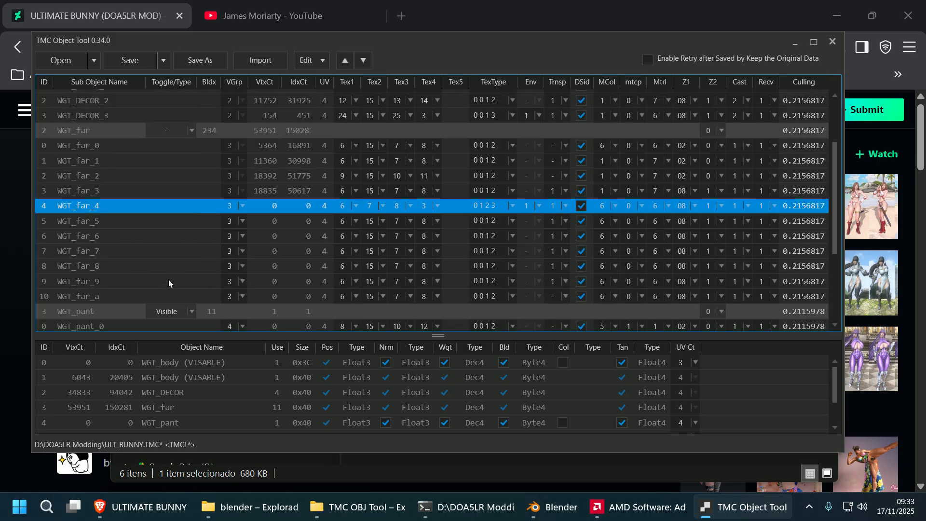
{"action": "left_click", "coordinate": [155, 292], "text": "shift"}
{"action": "right_click", "coordinate": [151, 291]}
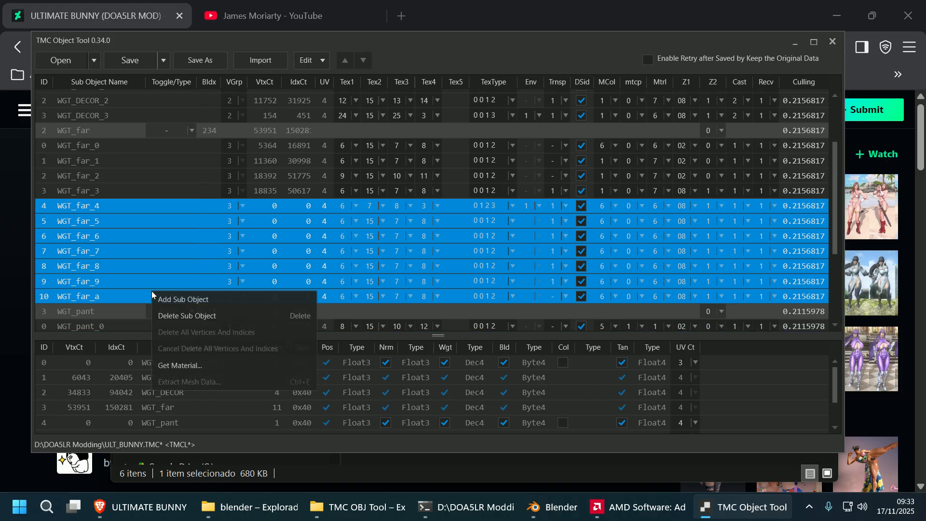
{"action": "left_click", "coordinate": [444, 282]}
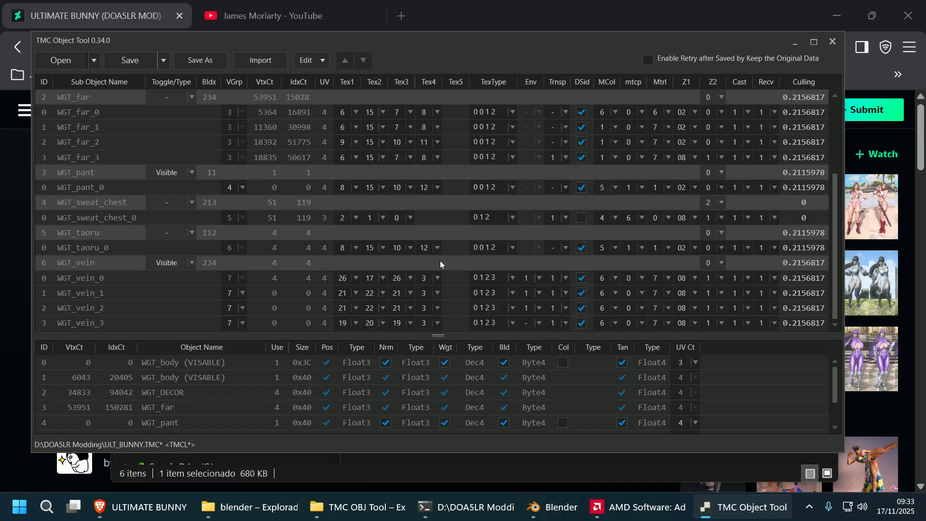
- Delete the WGT_vein object with everything it uses except the basic bones
{"action": "left_click", "coordinate": [91, 265]}
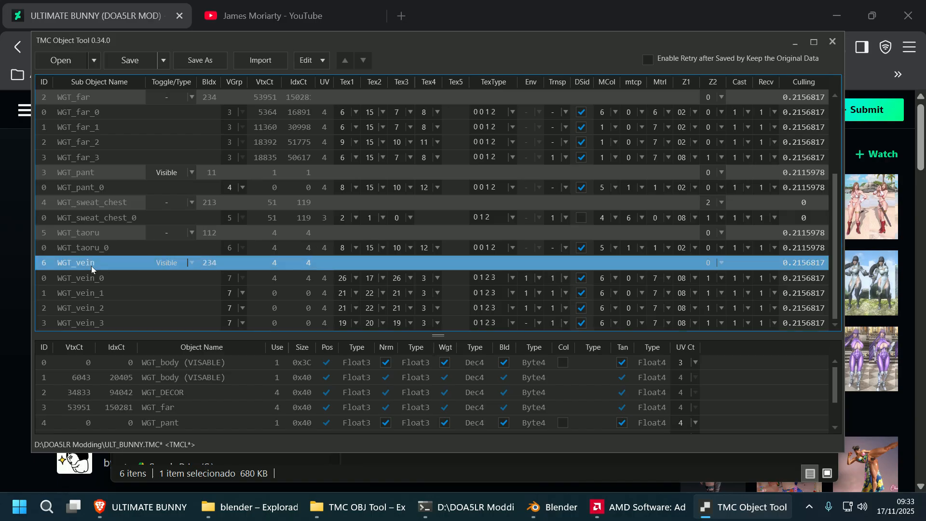
{"action": "right_click", "coordinate": [91, 265]}
{"action": "left_click", "coordinate": [131, 301]}
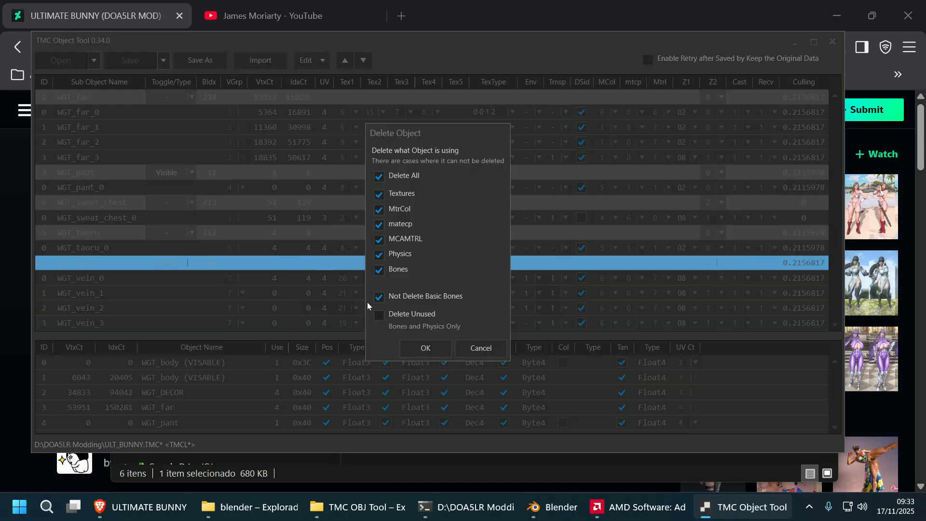
{"action": "left_click", "coordinate": [418, 346]}
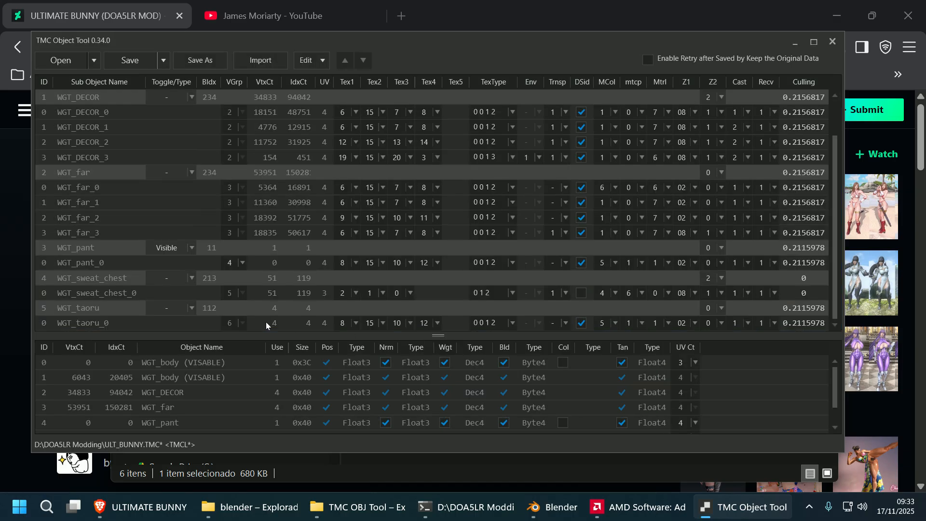
- Delete the WGT_taoru object with everything it uses except the basic bones
{"action": "left_click", "coordinate": [98, 311]}
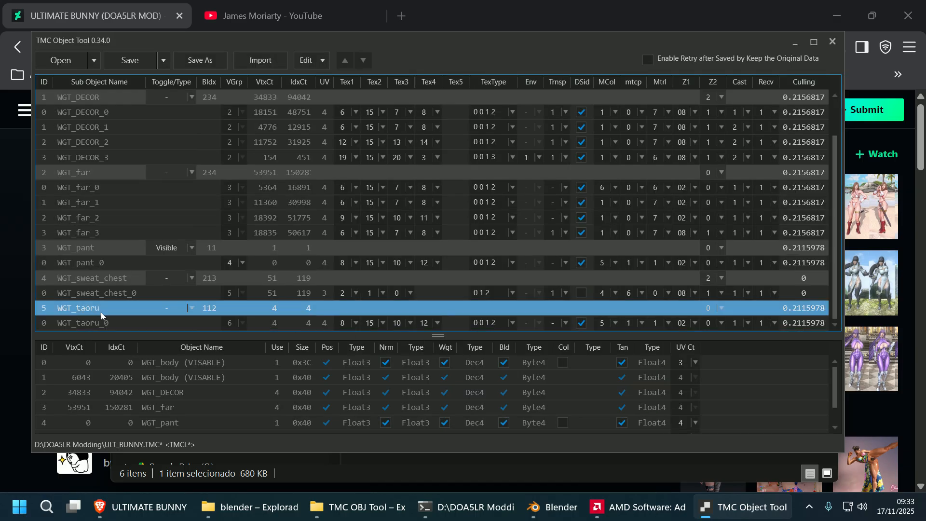
{"action": "right_click", "coordinate": [104, 310]}
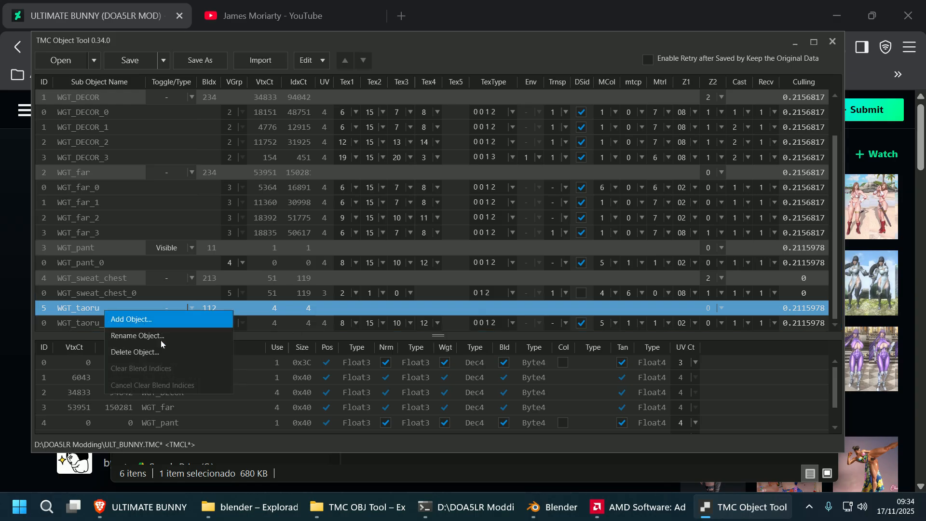
{"action": "left_click", "coordinate": [192, 351]}
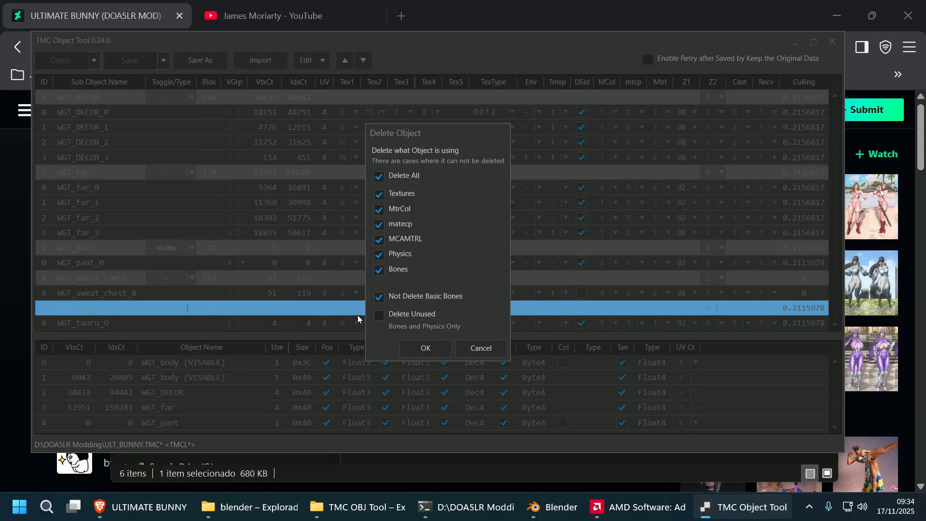
{"action": "left_click", "coordinate": [418, 346]}
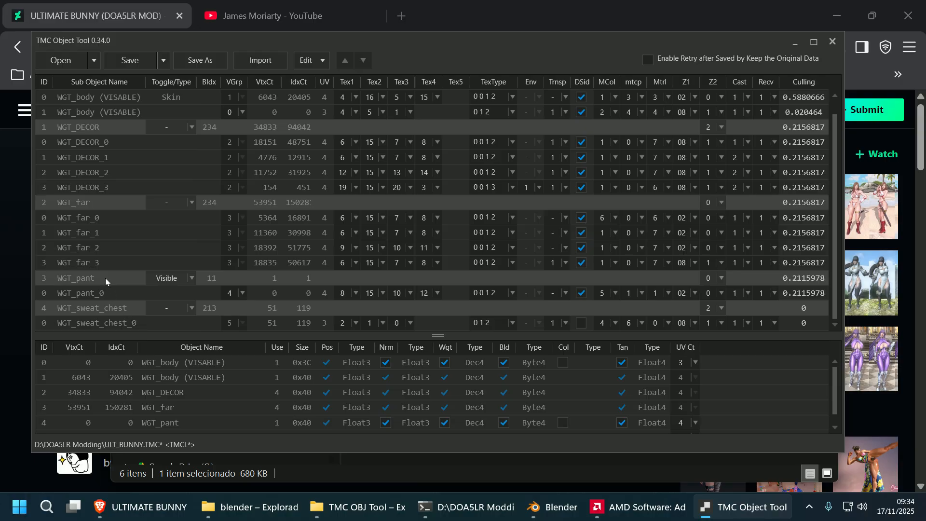
- Delete the WGT_pant object with everything it uses except the basic bones
{"action": "left_click", "coordinate": [105, 278]}
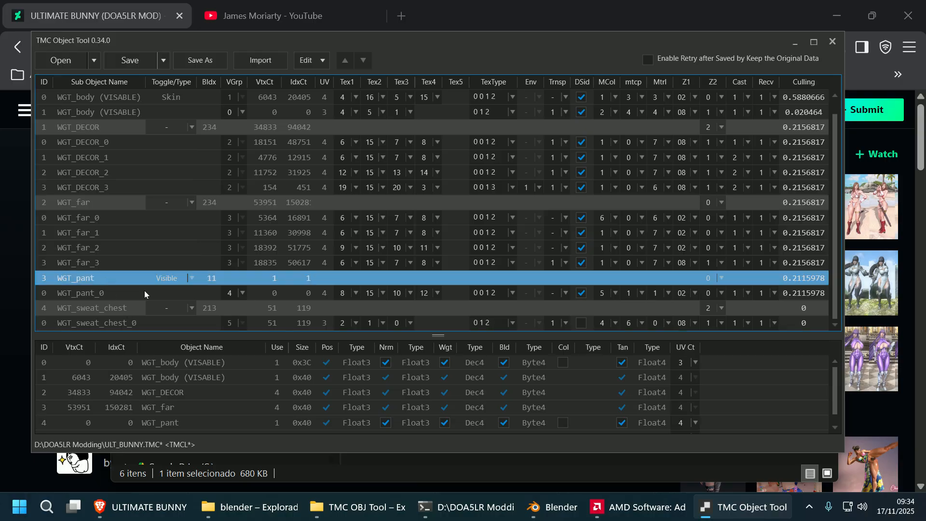
{"action": "right_click", "coordinate": [100, 280]}
{"action": "left_click", "coordinate": [143, 324]}
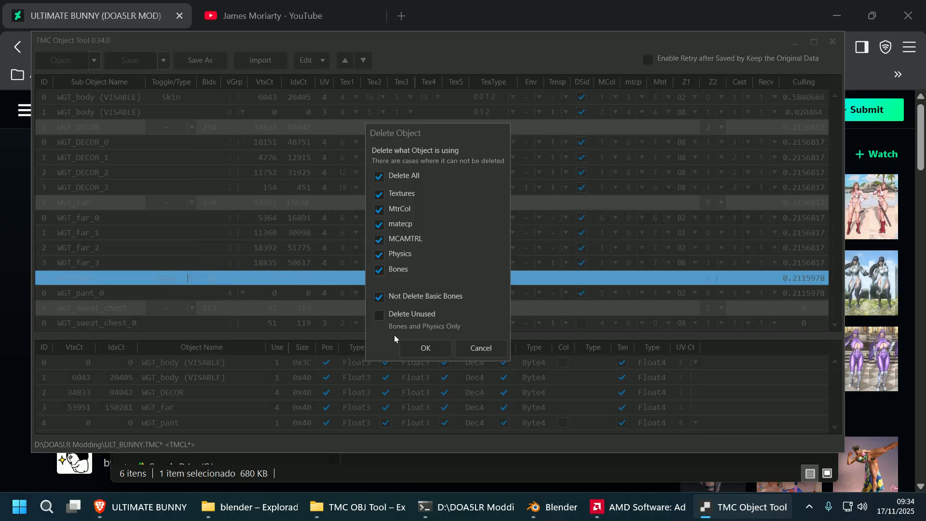
{"action": "left_click", "coordinate": [416, 343]}
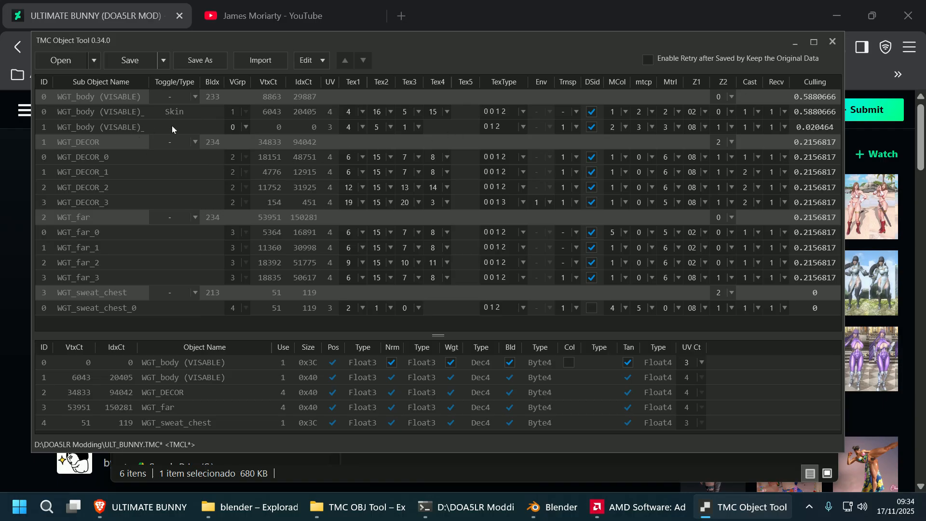
- Assign black texture 0 to Tex1, Tex2 and Tex3 of the empty sub object WGT_body (VISABLE)_1
{"action": "left_click", "coordinate": [363, 128]}
{"action": "left_click", "coordinate": [256, 133]}
{"action": "left_click", "coordinate": [601, 410]}
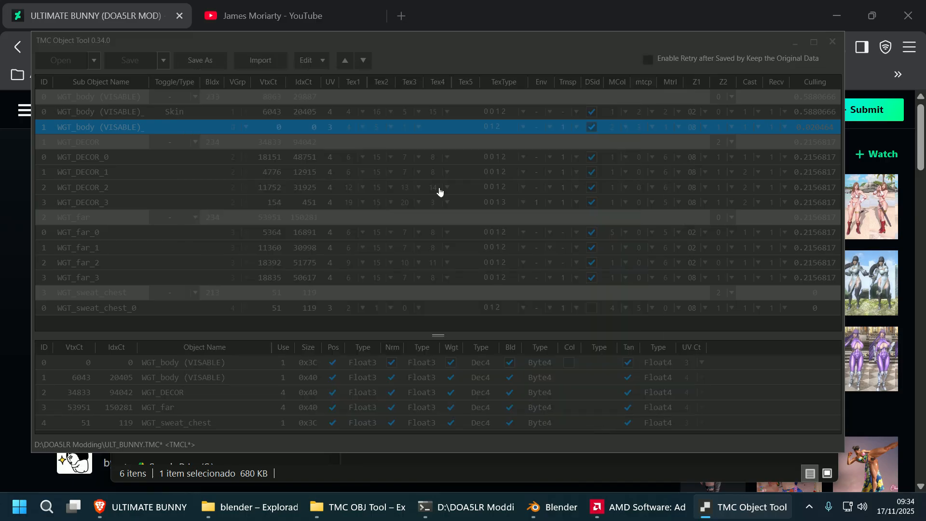
{"action": "left_click", "coordinate": [390, 127]}
{"action": "left_click", "coordinate": [256, 123]}
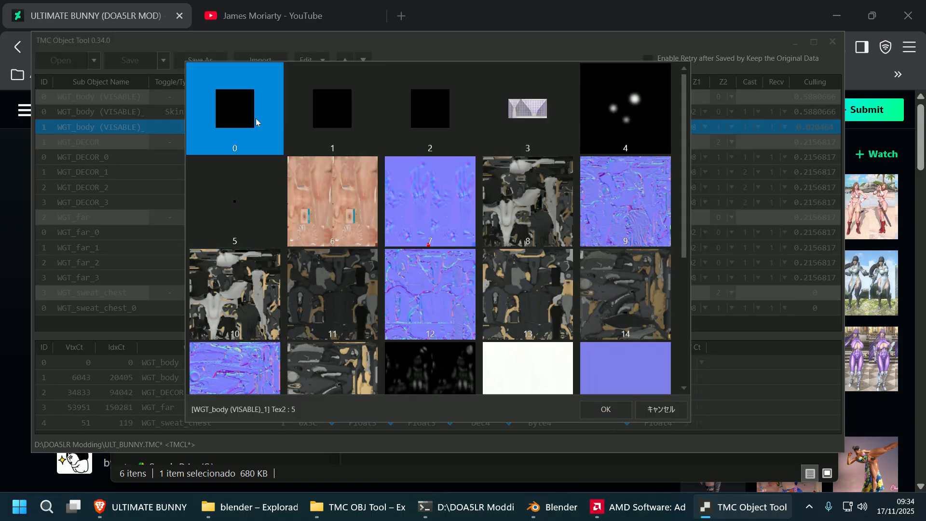
{"action": "left_click", "coordinate": [598, 408]}
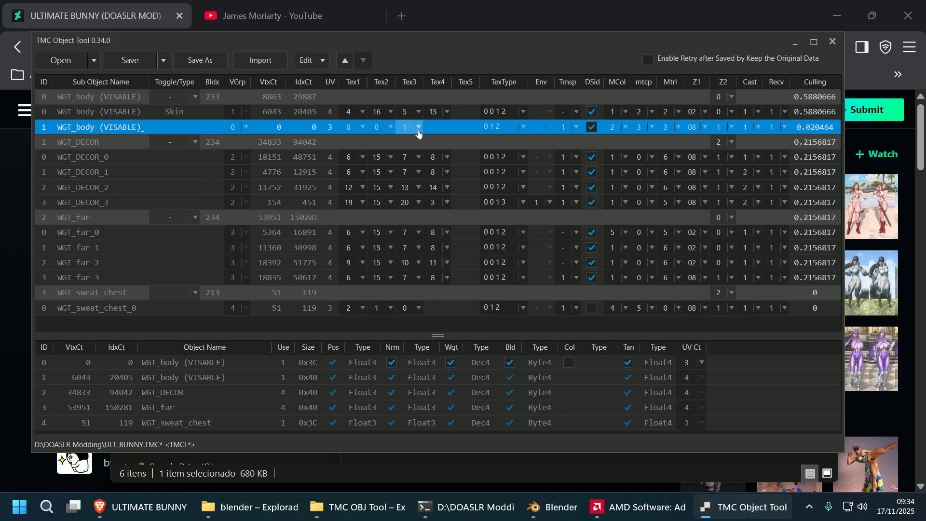
{"action": "left_click", "coordinate": [415, 128]}
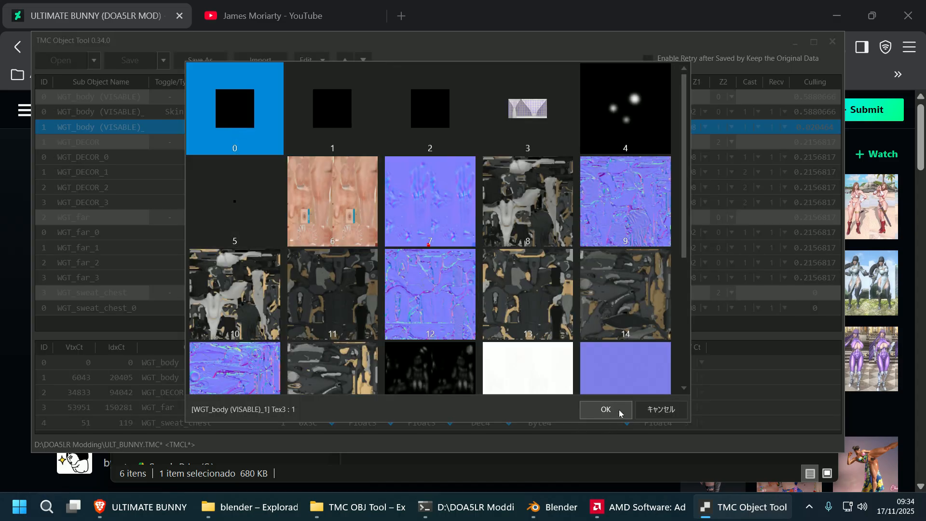
{"action": "left_click", "coordinate": [617, 410]}
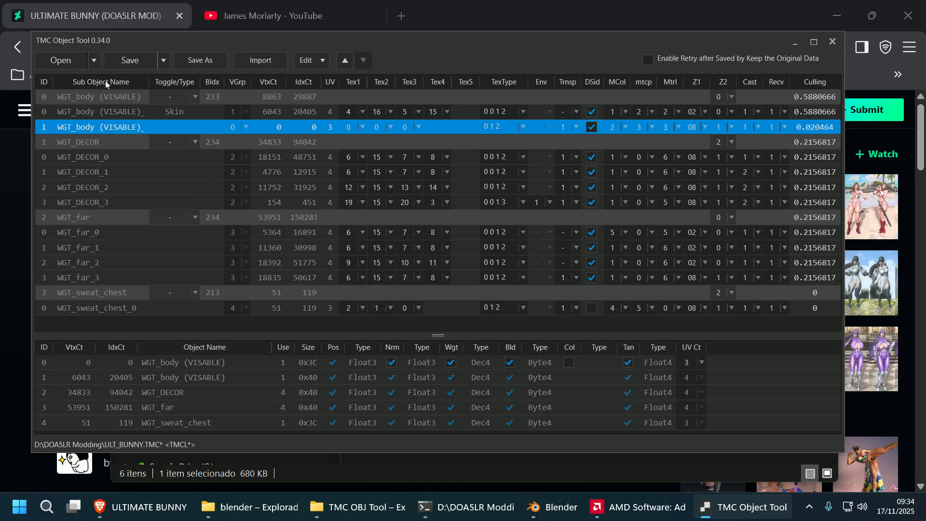
- Save the edited ULT_BUNNY.TMC, close the TMC Object Tool and minimise the web browser
{"action": "left_click", "coordinate": [118, 64]}
{"action": "left_click", "coordinate": [421, 288]}
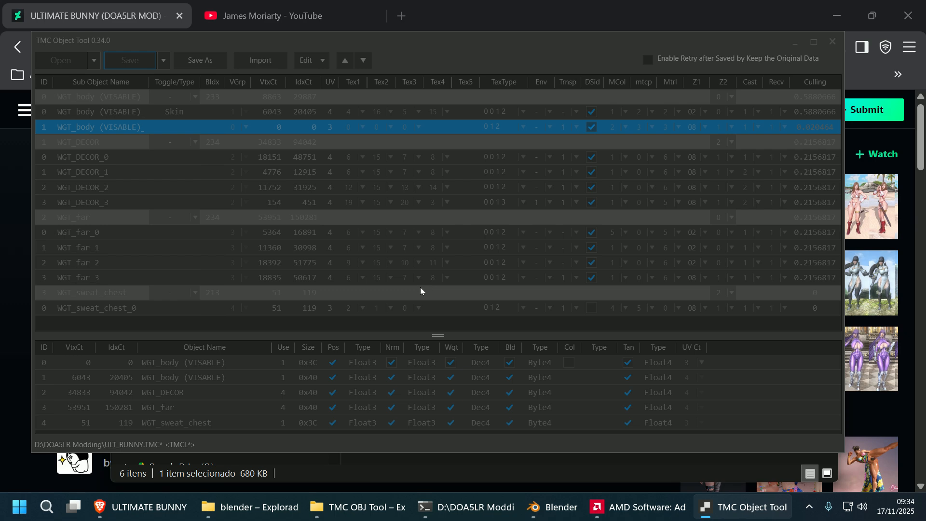
{"action": "left_click", "coordinate": [831, 44]}
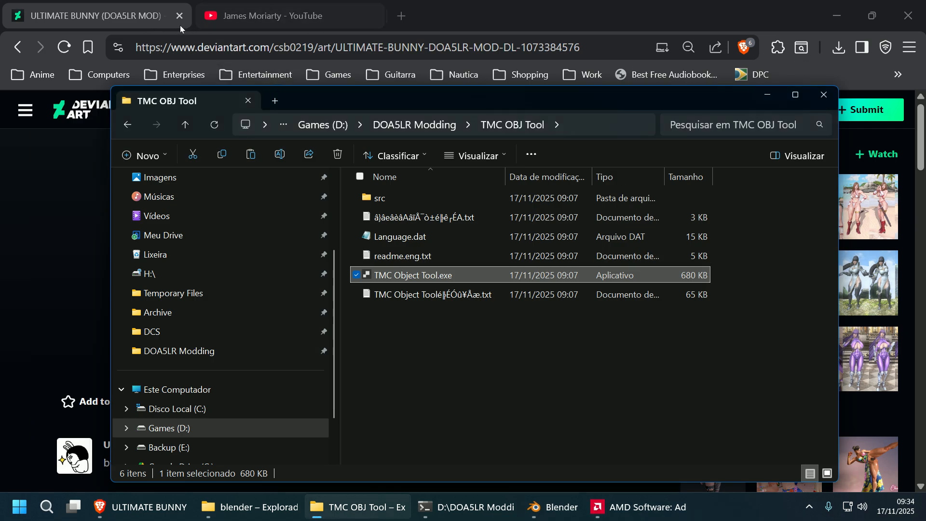
{"action": "left_click", "coordinate": [835, 14]}
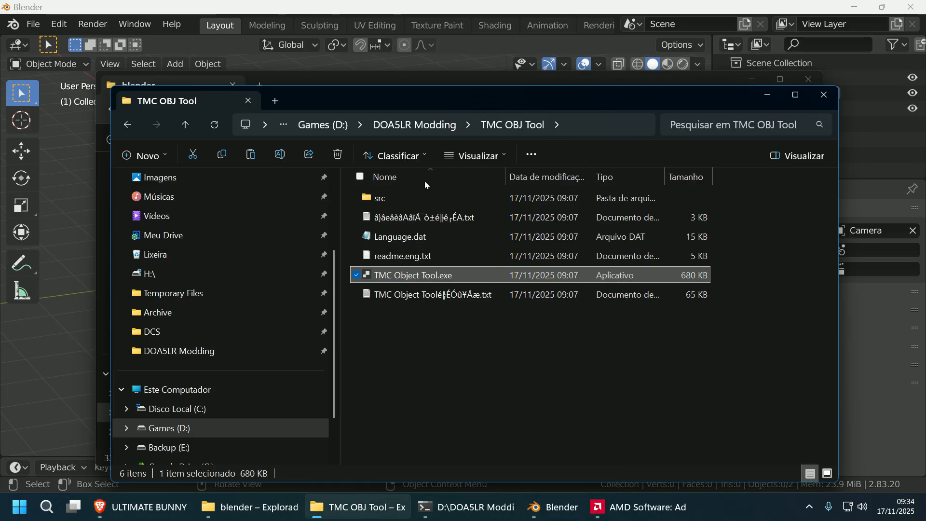
- Launch Texture Tool.exe from the TMC TEX Tool folder inside DOA5LR Modding
{"action": "left_click", "coordinate": [420, 134]}
{"action": "left_click", "coordinate": [436, 384]}
{"action": "left_click", "coordinate": [429, 128]}
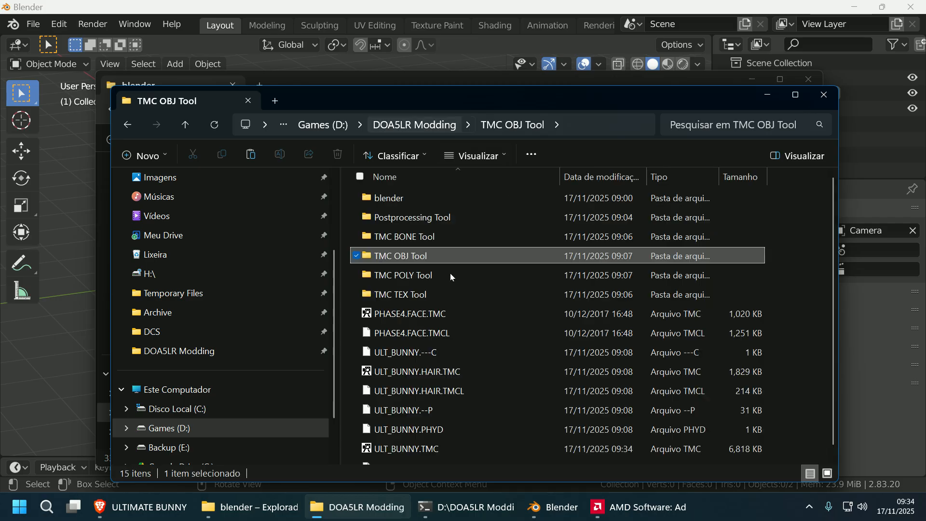
{"action": "double_click", "coordinate": [458, 292]}
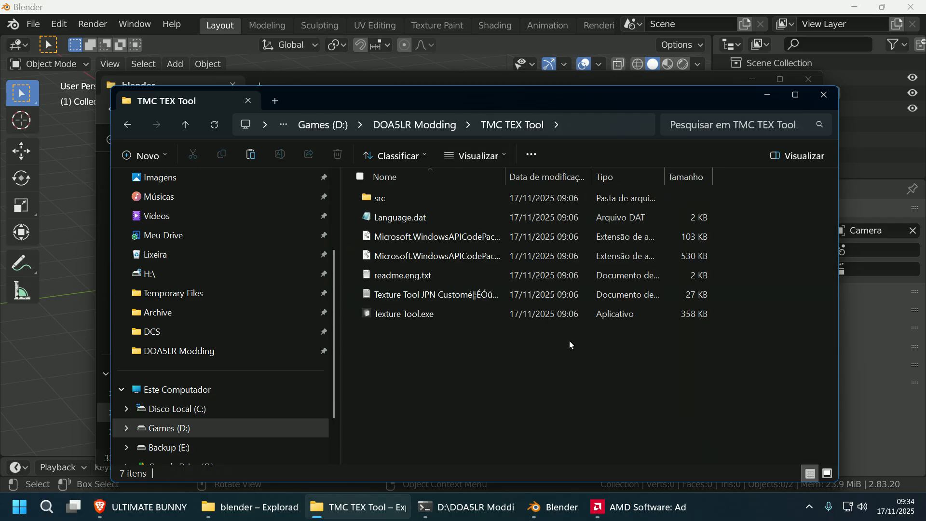
{"action": "left_click", "coordinate": [461, 312]}
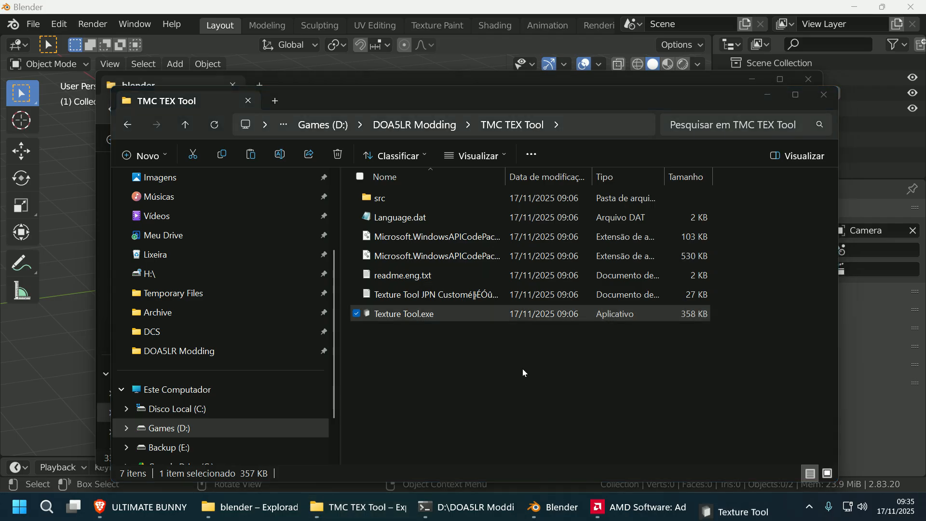
- Open ULT_BUNNY.TMC from D:\DOA5LR Modding in the Texture Tool and place its texture list and preview windows side by side
{"action": "left_click", "coordinate": [41, 45]}
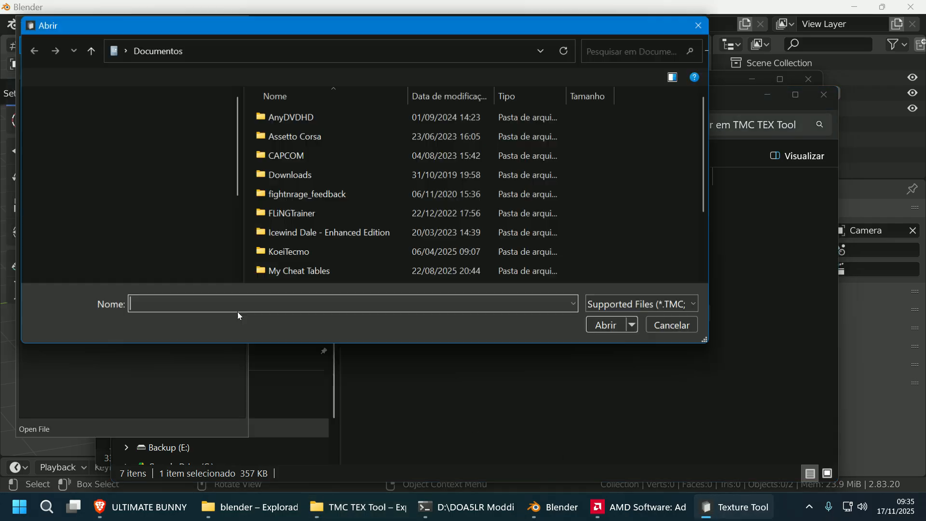
{"action": "scroll", "coordinate": [110, 258], "scroll_direction": "down", "scroll_amount": 5}
{"action": "left_click", "coordinate": [97, 254]}
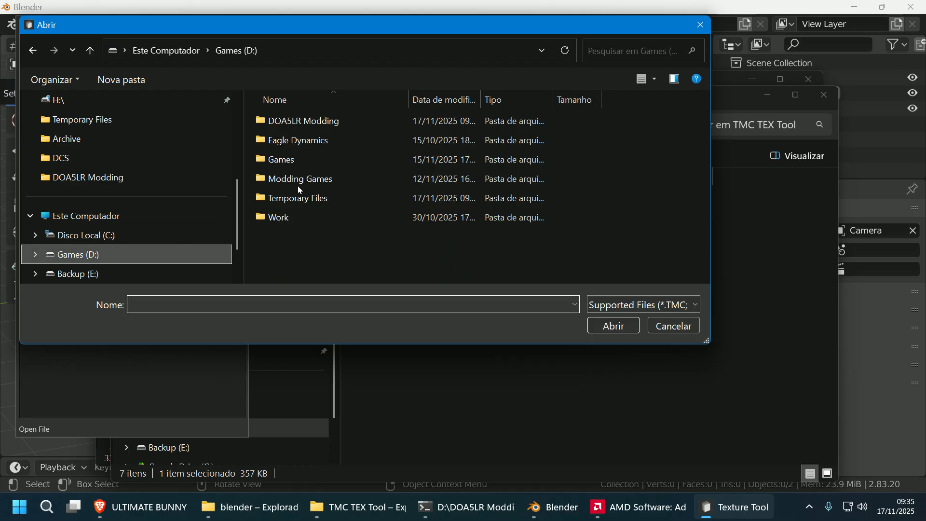
{"action": "double_click", "coordinate": [322, 129]}
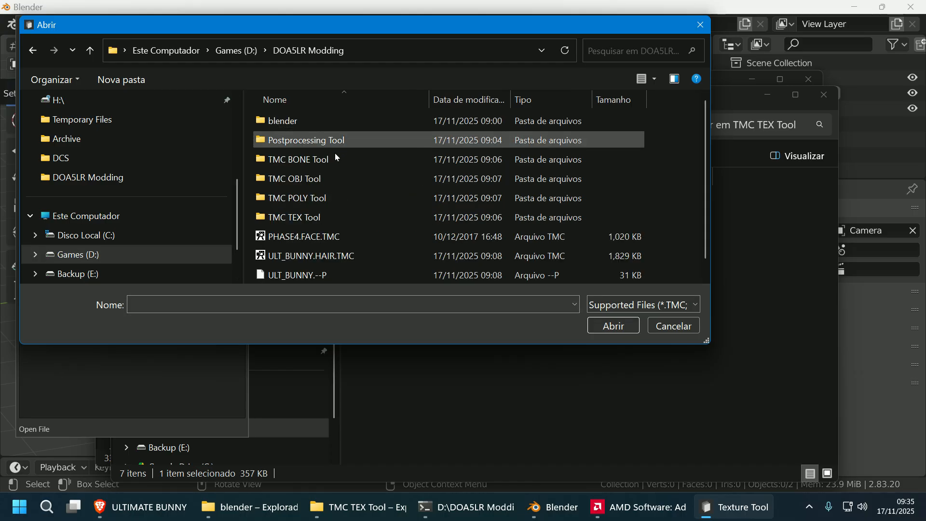
{"action": "scroll", "coordinate": [346, 270], "scroll_direction": "down", "scroll_amount": 1}
{"action": "left_click", "coordinate": [339, 258]}
{"action": "left_click", "coordinate": [340, 274]}
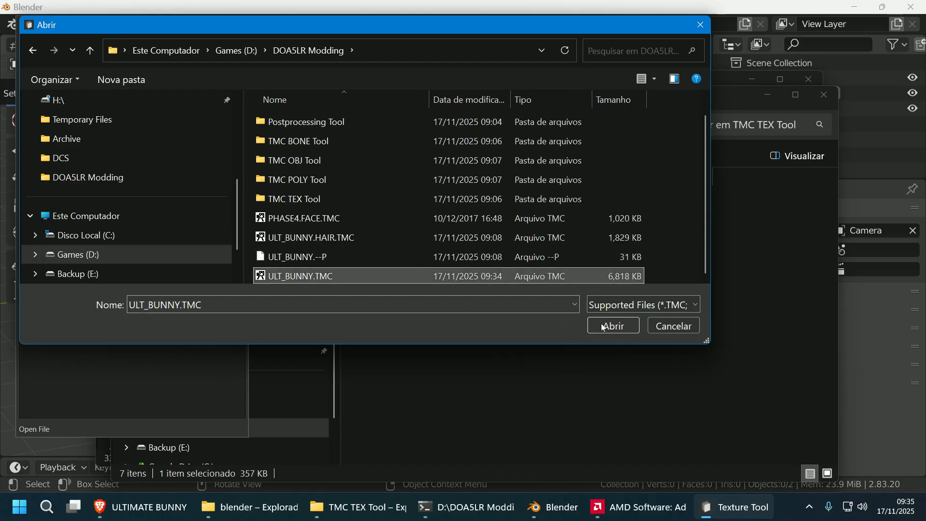
{"action": "left_click", "coordinate": [613, 325]}
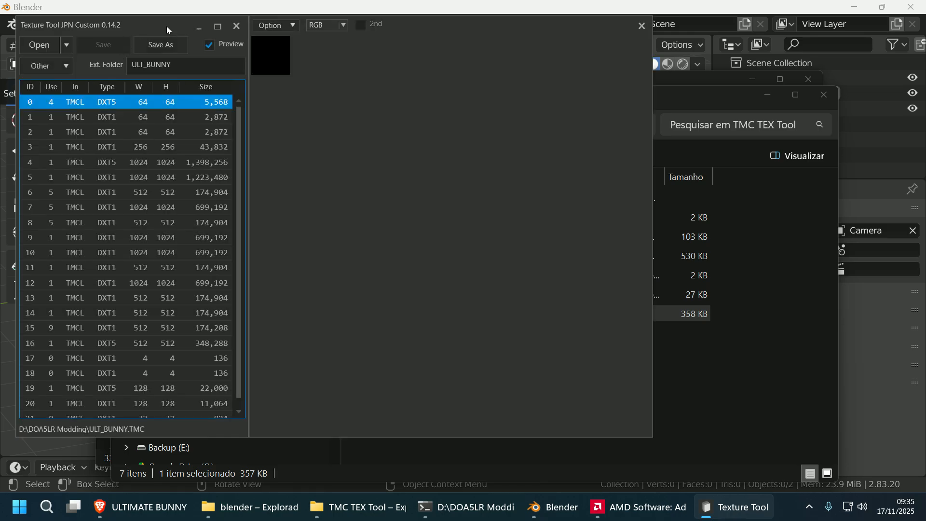
{"action": "left_click_drag", "start_coordinate": [168, 30], "coordinate": [426, 57]}
{"action": "left_click_drag", "start_coordinate": [461, 29], "coordinate": [709, 34]}
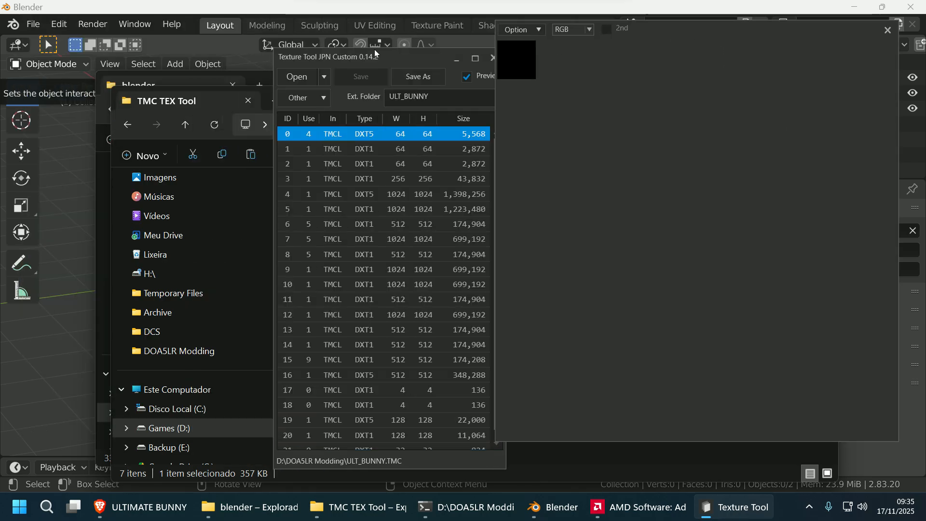
{"action": "left_click_drag", "start_coordinate": [390, 56], "coordinate": [312, 44]}
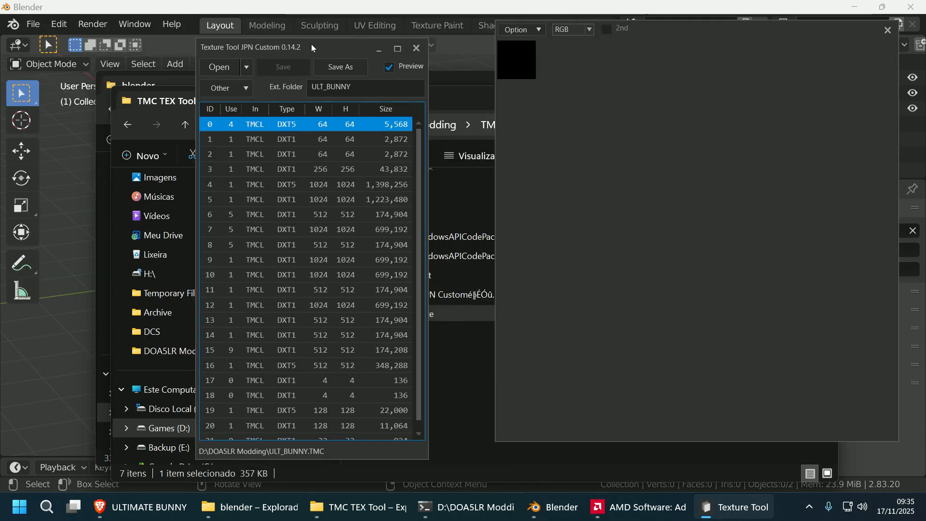
- Delete the unused 4 x 4 textures 17 and 18, plus the unused 32 x 32 texture at the end of the list
{"action": "left_click", "coordinate": [282, 368]}
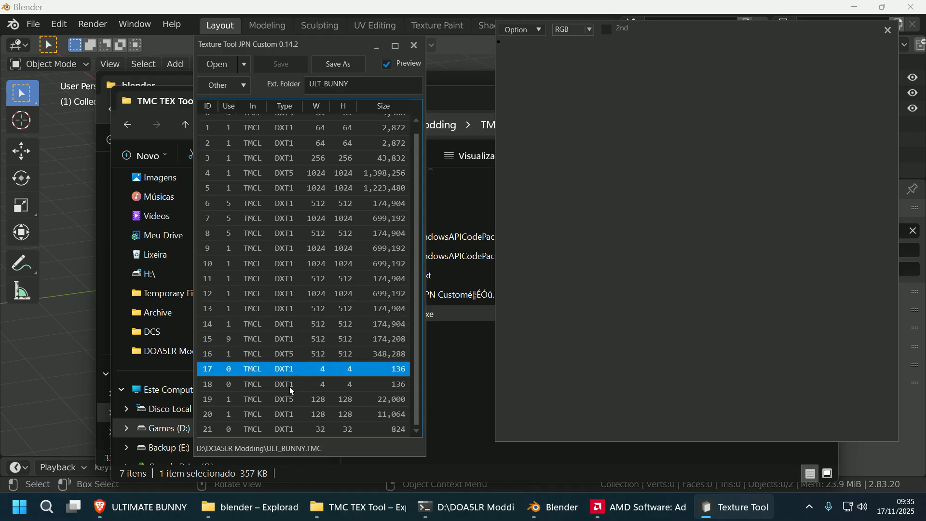
{"action": "left_click", "coordinate": [289, 386], "text": "shift"}
{"action": "right_click", "coordinate": [289, 386]}
{"action": "left_click", "coordinate": [321, 316]}
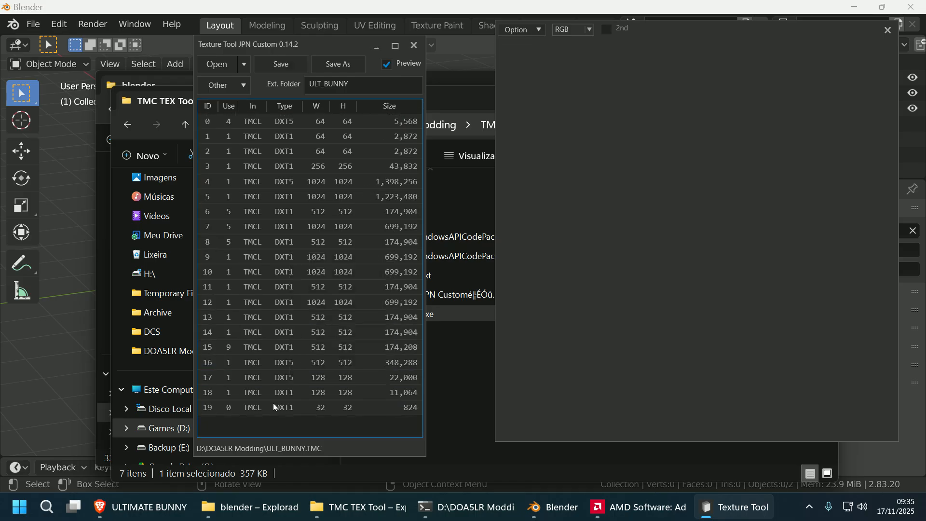
{"action": "left_click", "coordinate": [271, 406]}
{"action": "right_click", "coordinate": [270, 406]}
{"action": "left_click", "coordinate": [327, 332]}
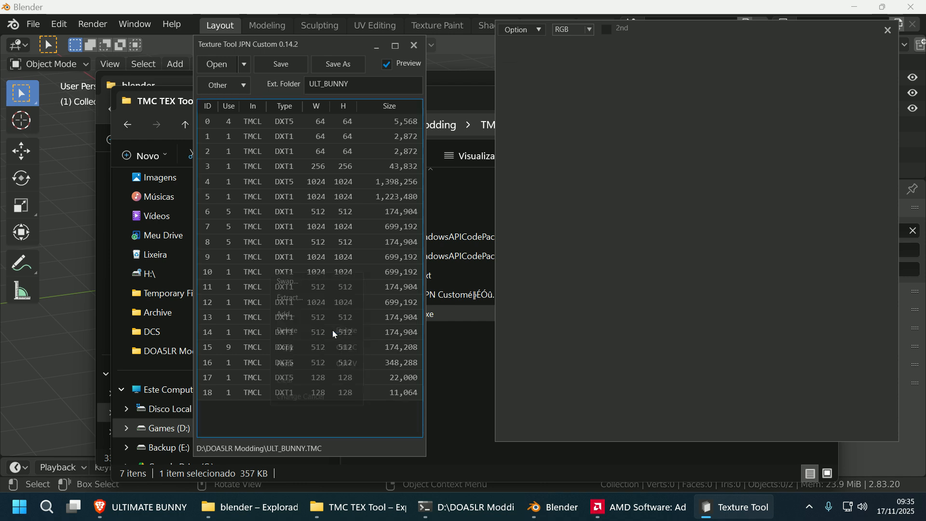
- Preview the remaining textures one after another from ID 0 to ID 14
{"action": "left_click", "coordinate": [291, 128]}
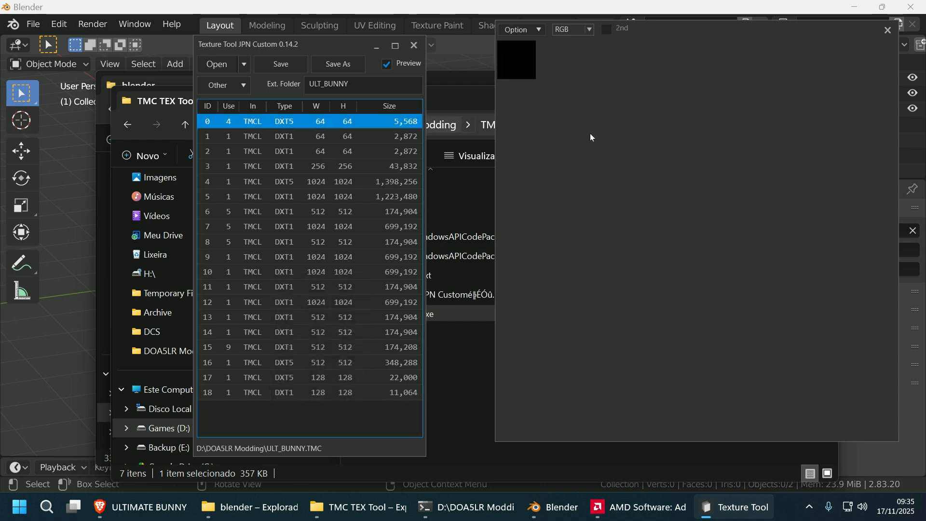
{"action": "key", "text": "Down"}
{"action": "key", "text": "Down"}
{"action": "key", "text": "Down"}
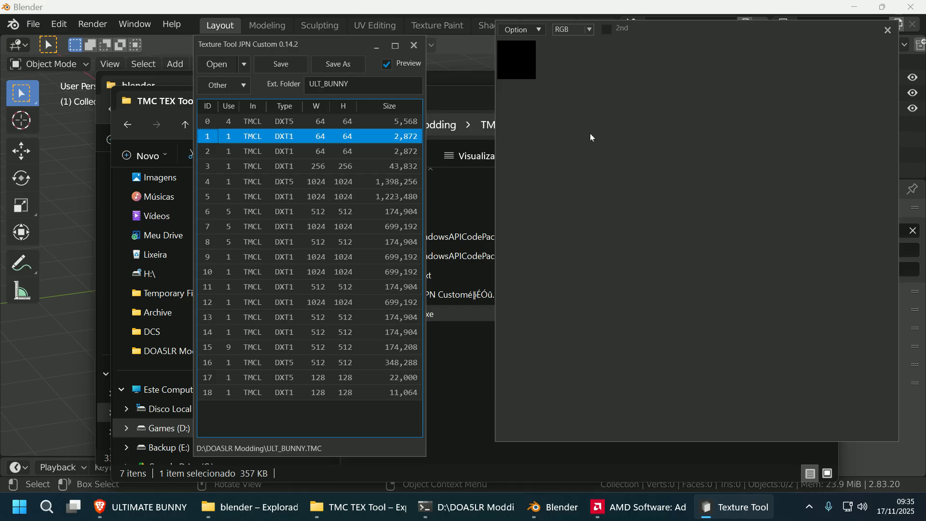
{"action": "key", "text": "Down"}
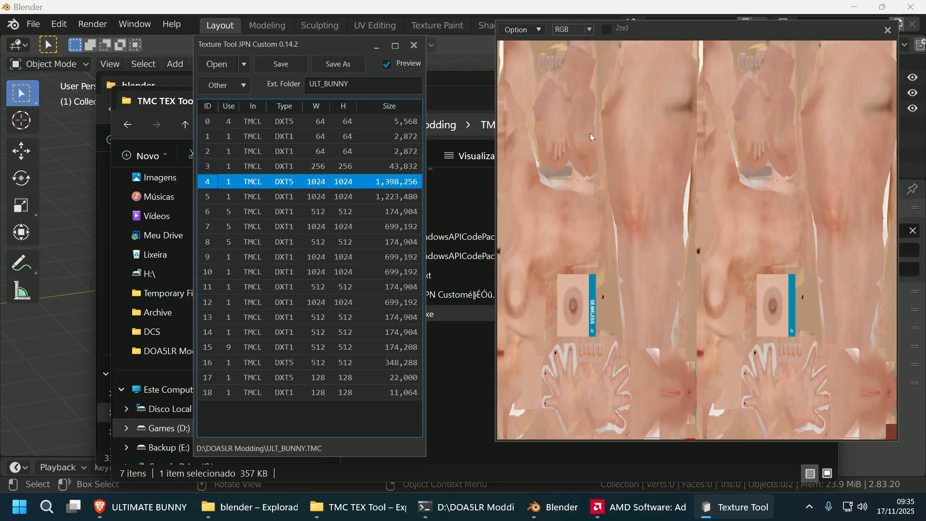
{"action": "key", "text": "Down"}
{"action": "key", "text": "Down"}
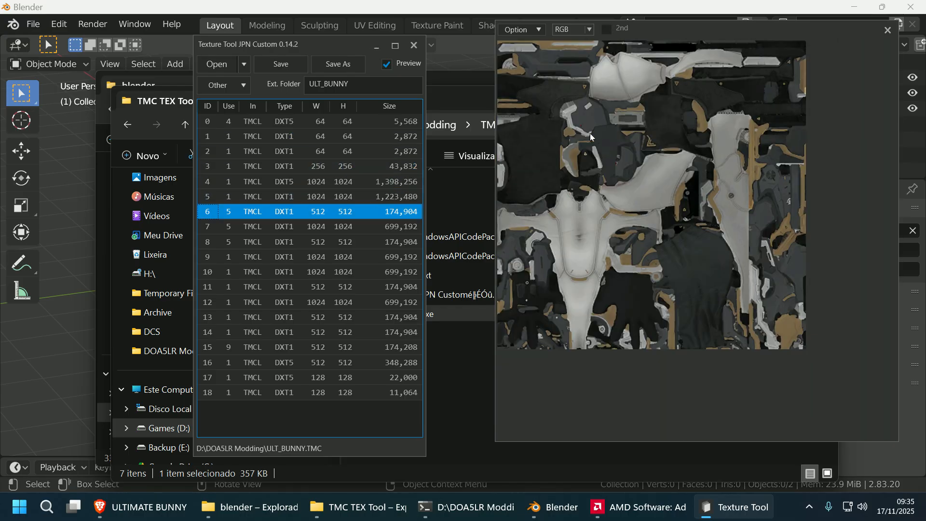
{"action": "key", "text": "Down"}
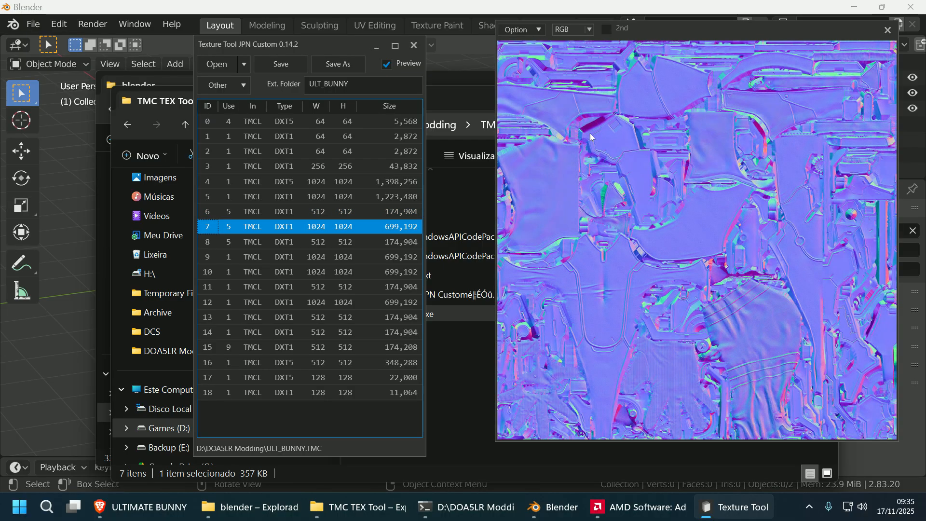
{"action": "key", "text": "Down"}
{"action": "key", "text": "Down"}
{"action": "key", "text": "Down"}
{"action": "key", "text": "Down"}
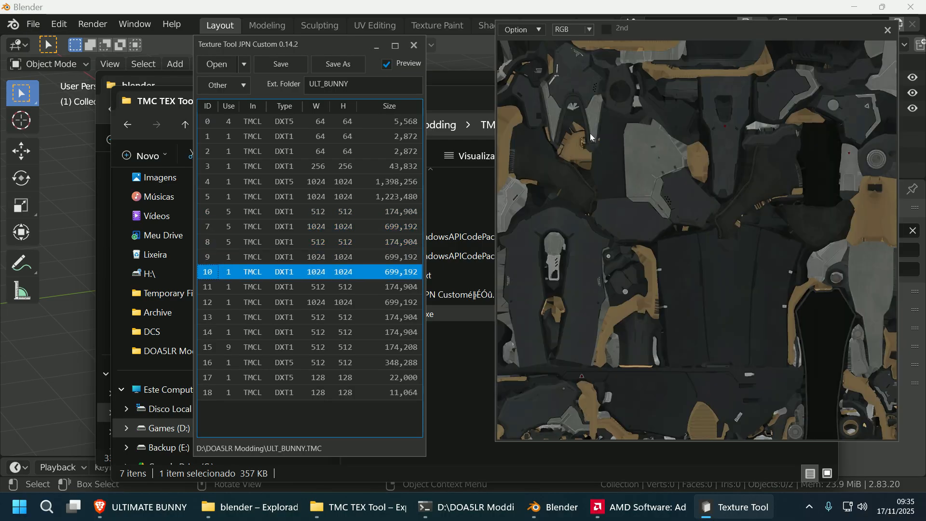
{"action": "key", "text": "Down"}
{"action": "key", "text": "Down"}
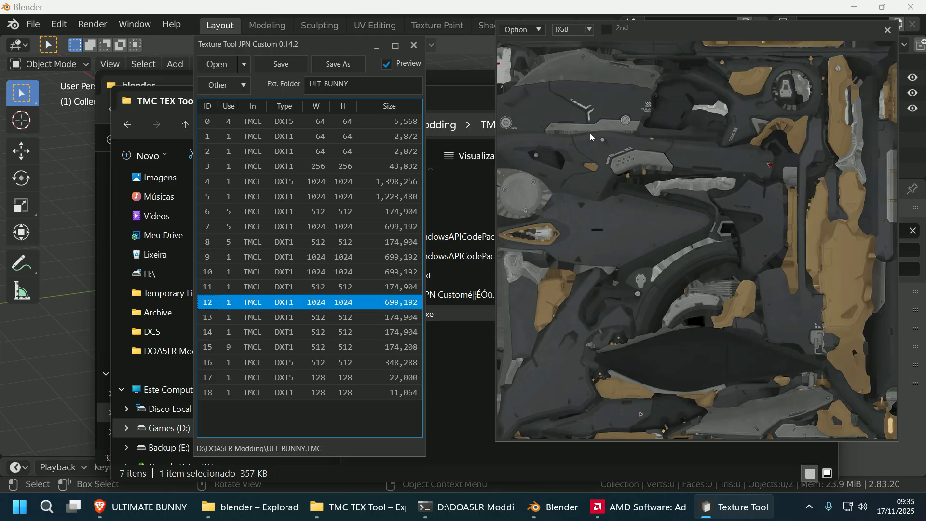
{"action": "key", "text": "Down"}
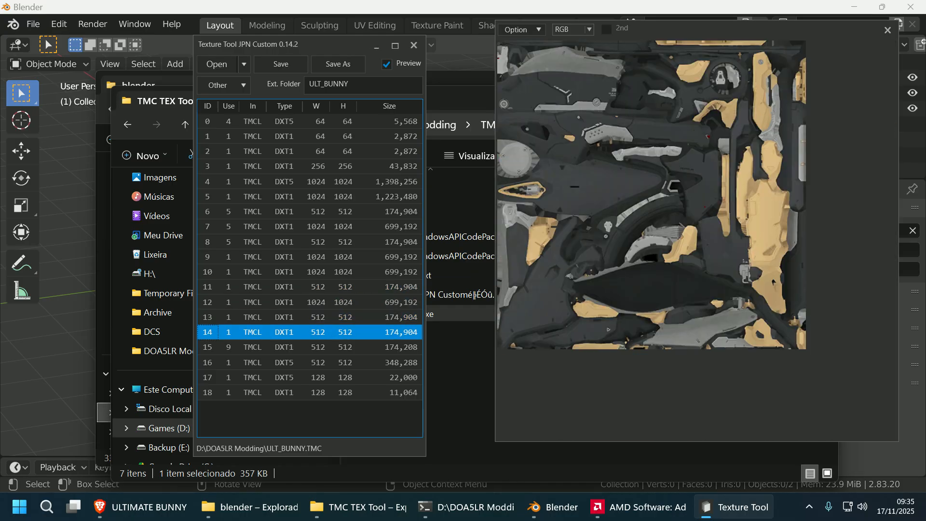
- Switch to File Explorer and examine the TMC and TMCL files in the DOA5LR Modding folder
{"action": "left_click", "coordinate": [357, 507]}
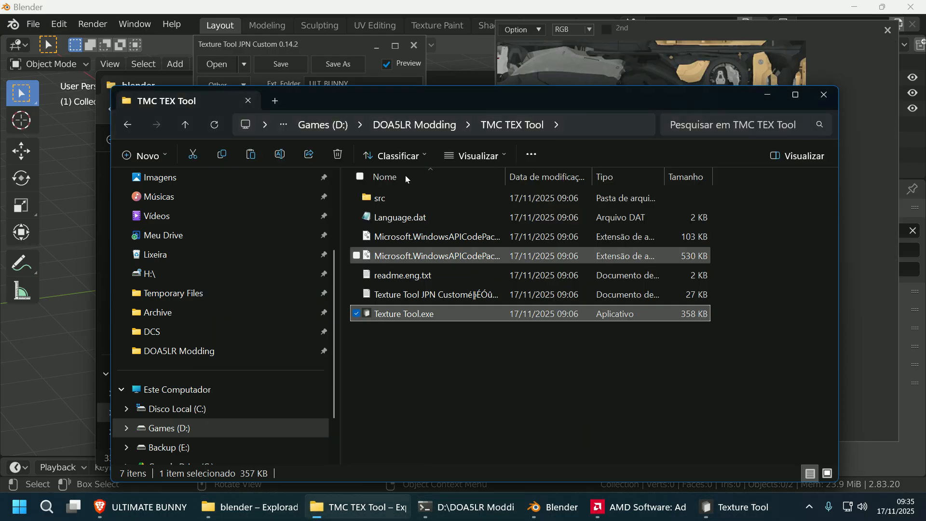
{"action": "left_click", "coordinate": [434, 124]}
{"action": "scroll", "coordinate": [812, 418], "scroll_direction": "down", "scroll_amount": 1}
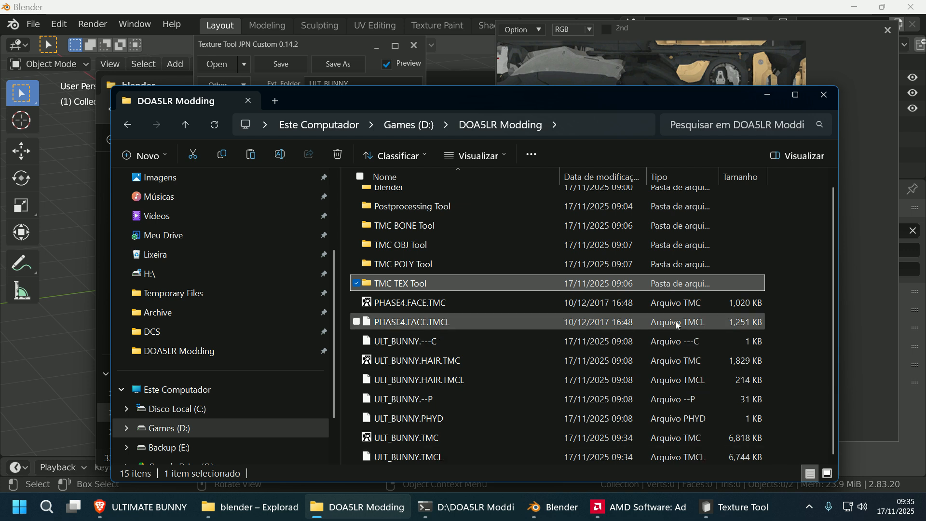
- Close the Texture Tool and minimise both File Explorer windows to bring up Blender
{"action": "left_click", "coordinate": [854, 103]}
{"action": "left_click", "coordinate": [420, 46]}
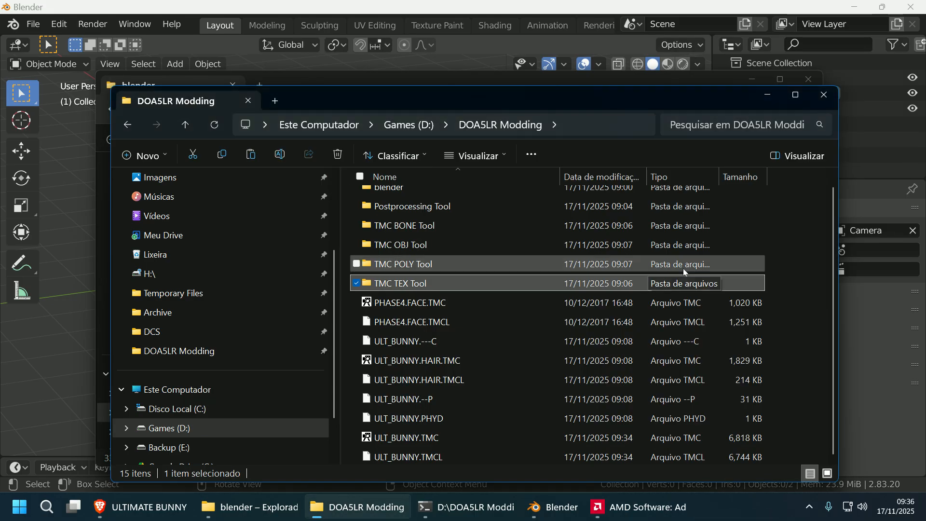
{"action": "left_click", "coordinate": [768, 96]}
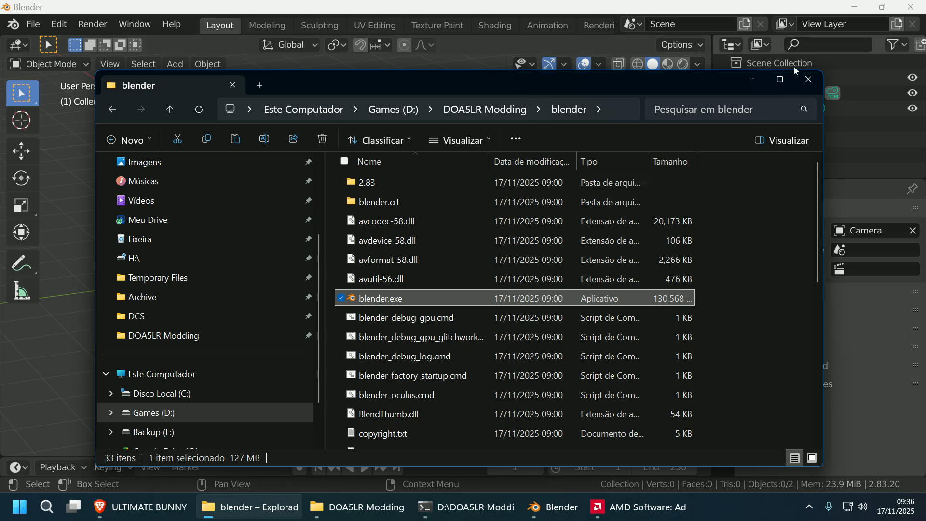
{"action": "left_click", "coordinate": [754, 79]}
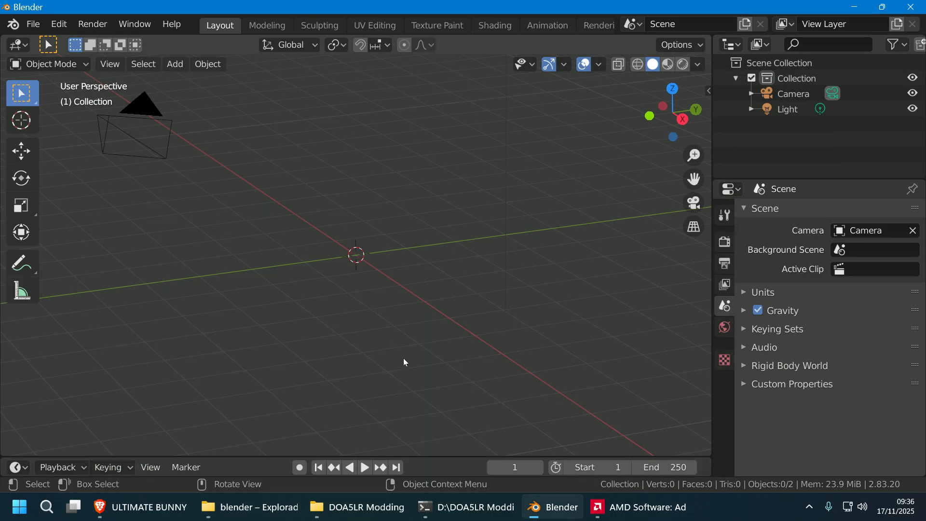
- Open ULT_BUNNY.TMC from the DOA5LR Modding folder in LR Photo Studio and examine the model's upper body and legs
{"action": "left_click", "coordinate": [335, 513]}
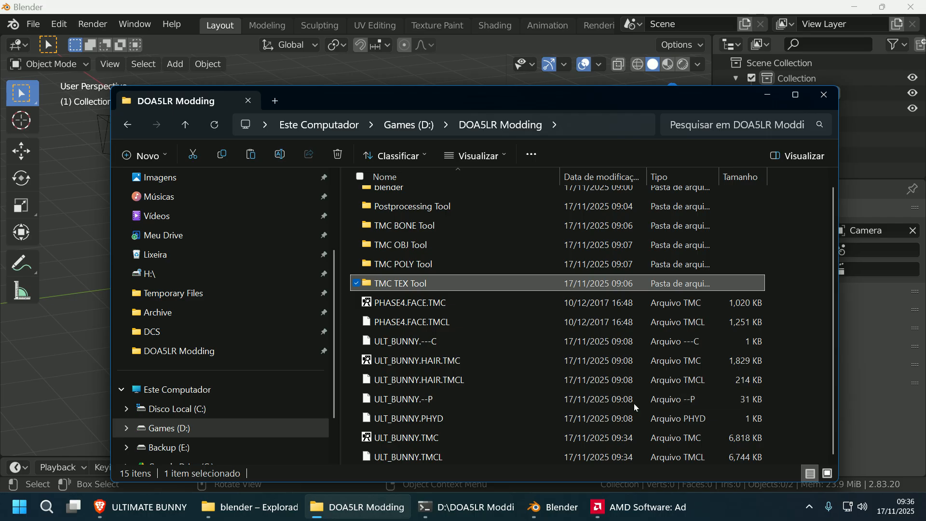
{"action": "left_click", "coordinate": [476, 436]}
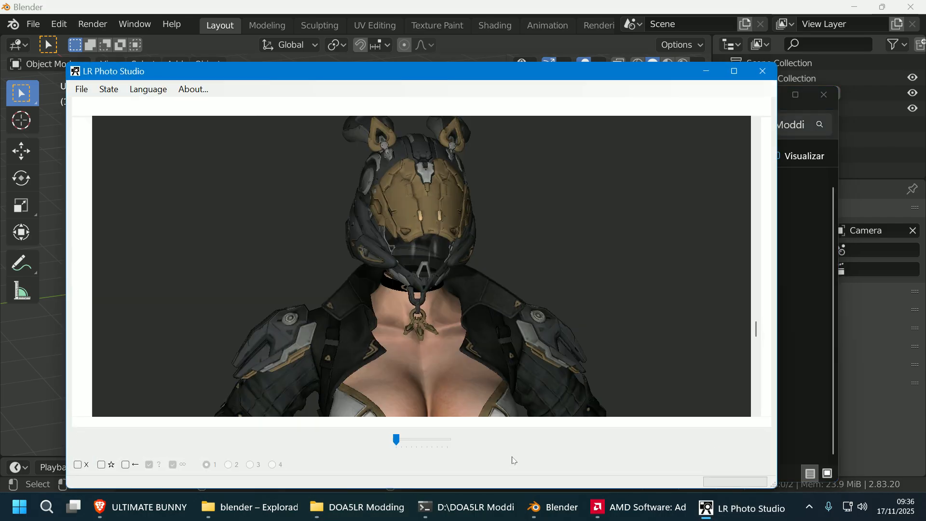
{"action": "scroll", "coordinate": [572, 322], "scroll_direction": "down", "scroll_amount": 4}
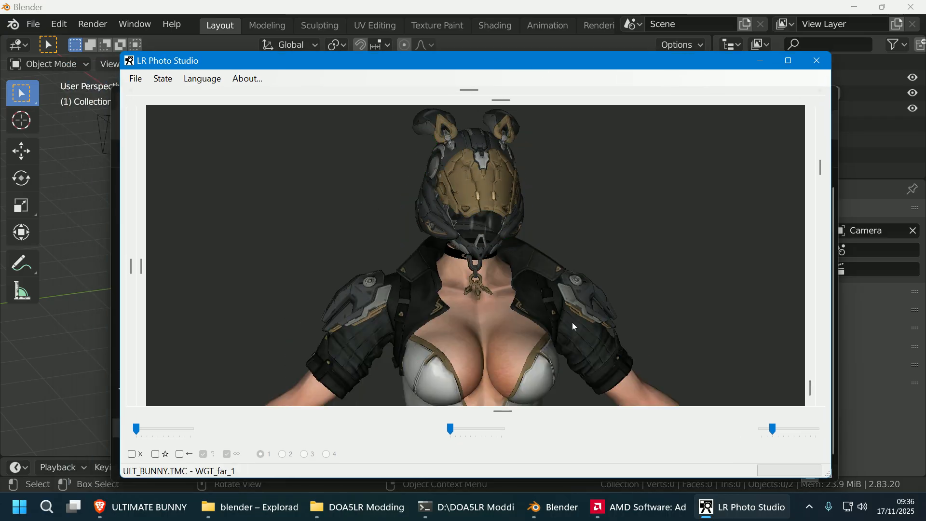
{"action": "left_click_drag", "start_coordinate": [609, 293], "coordinate": [742, 309]}
{"action": "right_click_drag", "start_coordinate": [475, 354], "coordinate": [479, 157]}
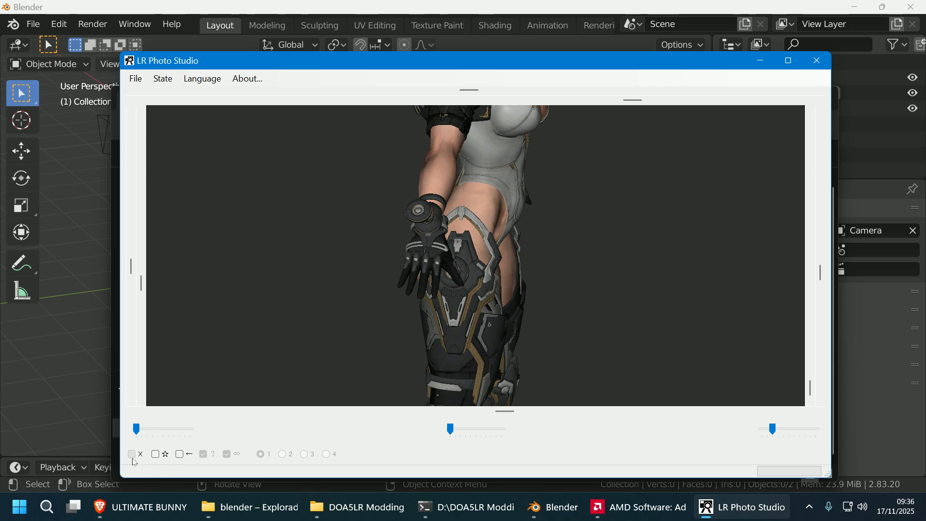
- Enable the X option to overlay the bones on the model and examine the skeleton from several sides
{"action": "left_click", "coordinate": [132, 456]}
{"action": "left_click_drag", "start_coordinate": [647, 347], "coordinate": [204, 315]}
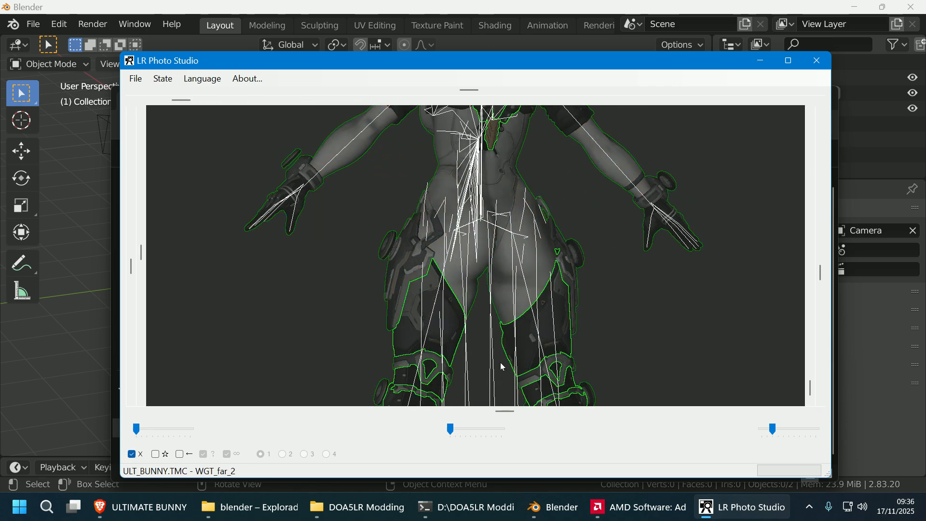
{"action": "left_click_drag", "start_coordinate": [684, 345], "coordinate": [497, 344]}
{"action": "left_click_drag", "start_coordinate": [580, 229], "coordinate": [574, 204]}
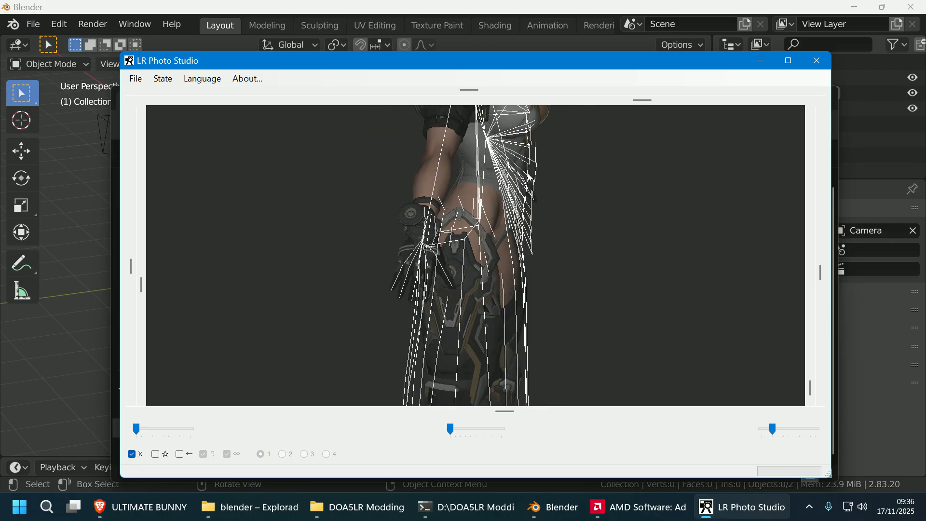
- Finish examining the model's skeleton, close LR Photo Studio, and minimise File Explorer to return to Blender
{"action": "left_click_drag", "start_coordinate": [714, 311], "coordinate": [627, 308]}
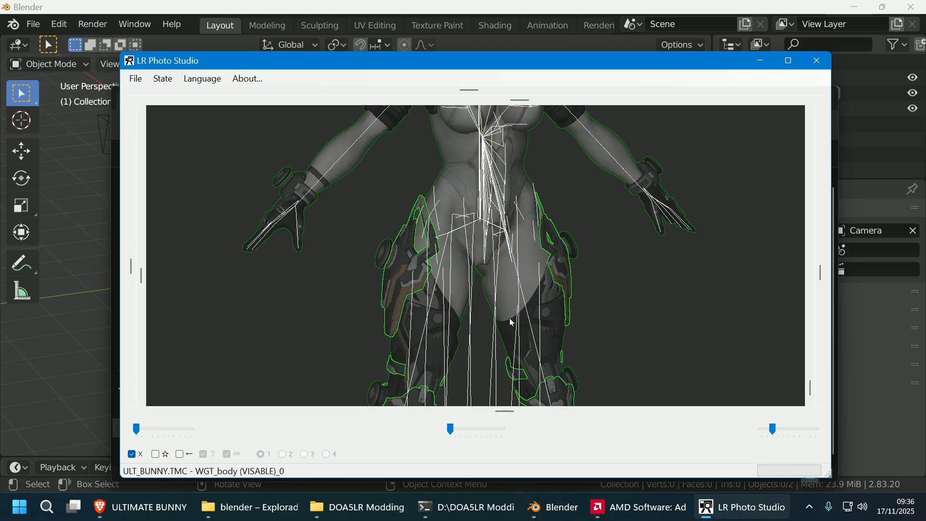
{"action": "left_click_drag", "start_coordinate": [510, 319], "coordinate": [709, 344]}
{"action": "left_click_drag", "start_coordinate": [620, 338], "coordinate": [708, 341]}
{"action": "left_click_drag", "start_coordinate": [603, 330], "coordinate": [610, 296]}
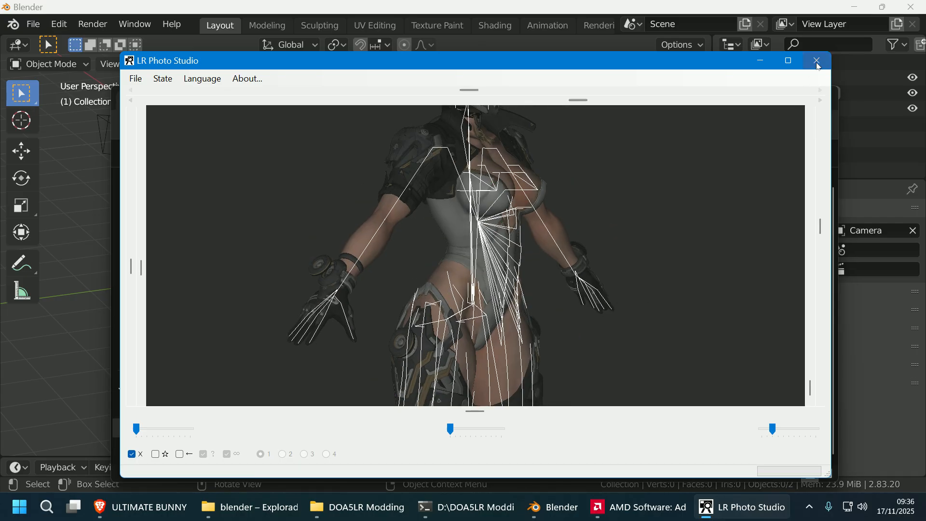
{"action": "left_click", "coordinate": [818, 63]}
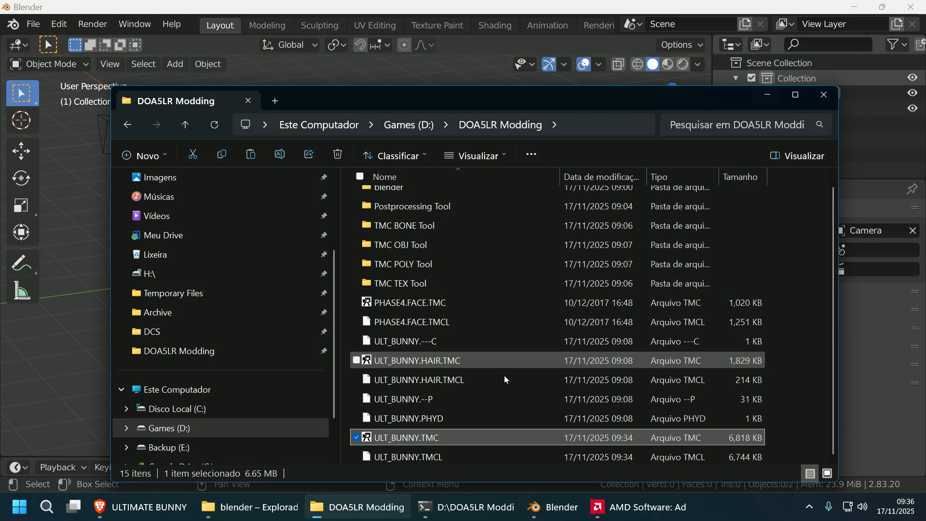
{"action": "left_click", "coordinate": [771, 95]}
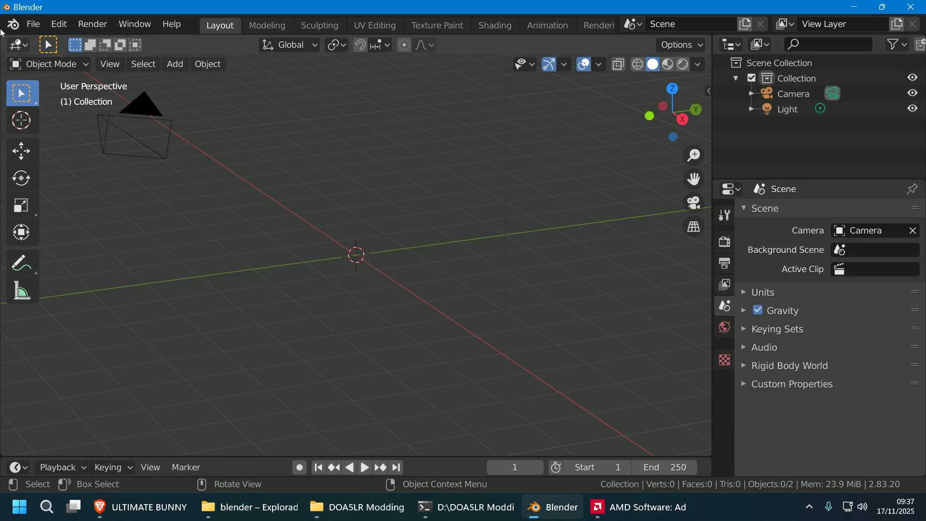
- Import PHASE4.FACE.TMC from the DOA5LR Modding folder as a TMC(PC) file with the default options
{"action": "left_click", "coordinate": [33, 24]}
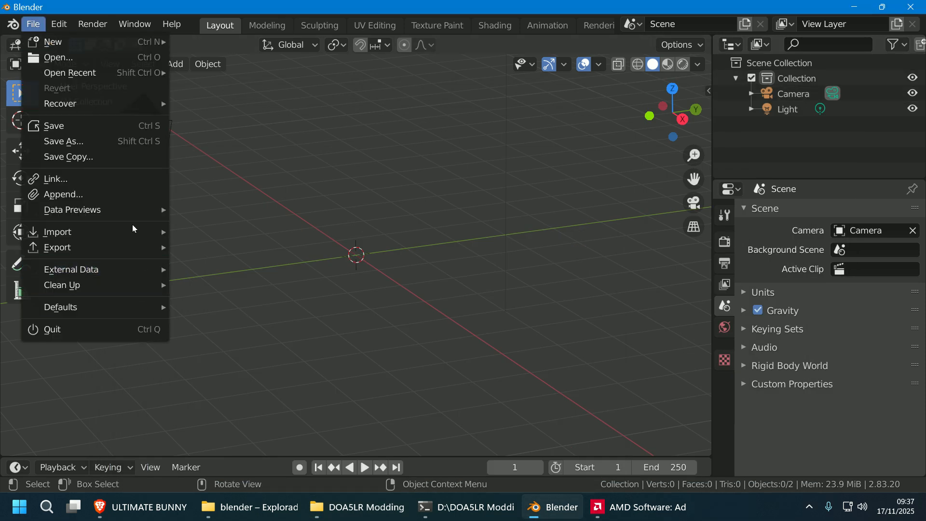
{"action": "mouse_move", "coordinate": [135, 229]}
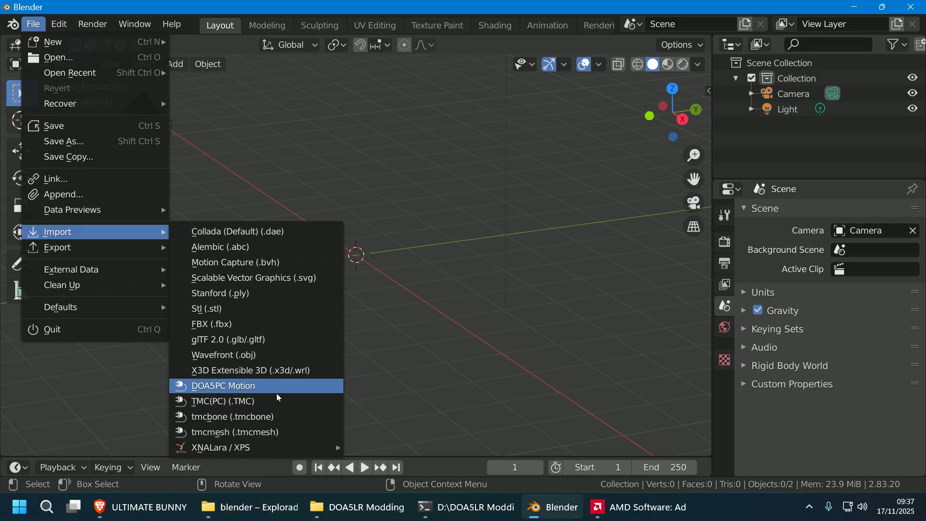
{"action": "left_click", "coordinate": [272, 401]}
{"action": "left_click", "coordinate": [164, 383]}
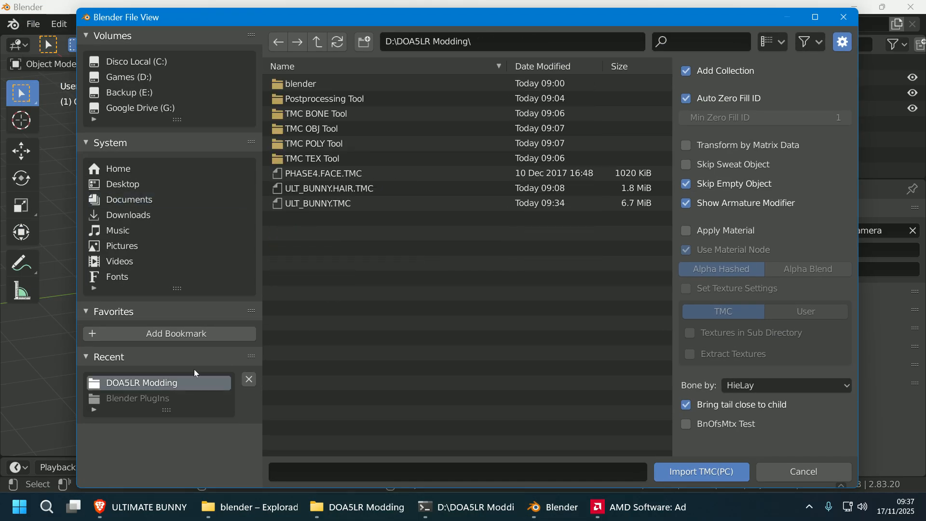
{"action": "left_click", "coordinate": [336, 176]}
{"action": "left_click", "coordinate": [702, 472]}
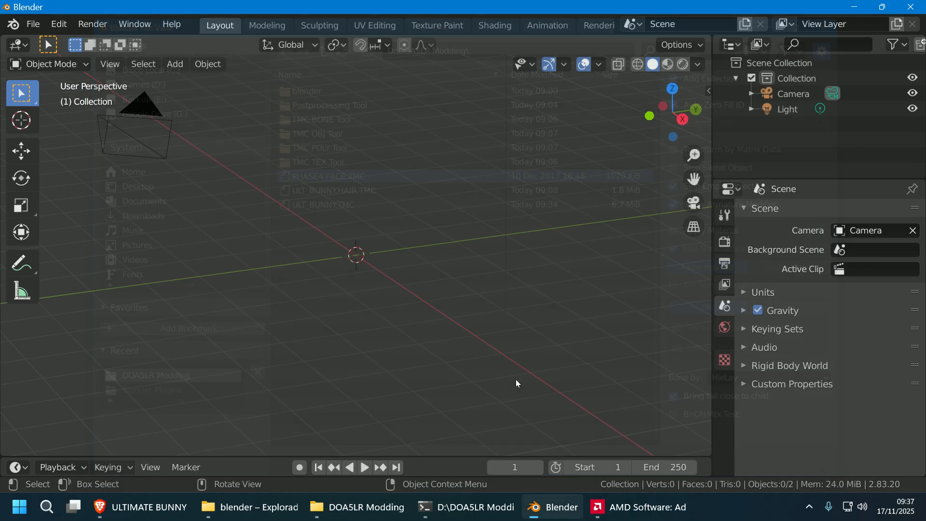
- Expand the PHASE4.FACE hierarchy in an enlarged Outliner and hide PHASE4.FACE_armature
{"action": "scroll", "coordinate": [404, 264], "scroll_direction": "up", "scroll_amount": 5}
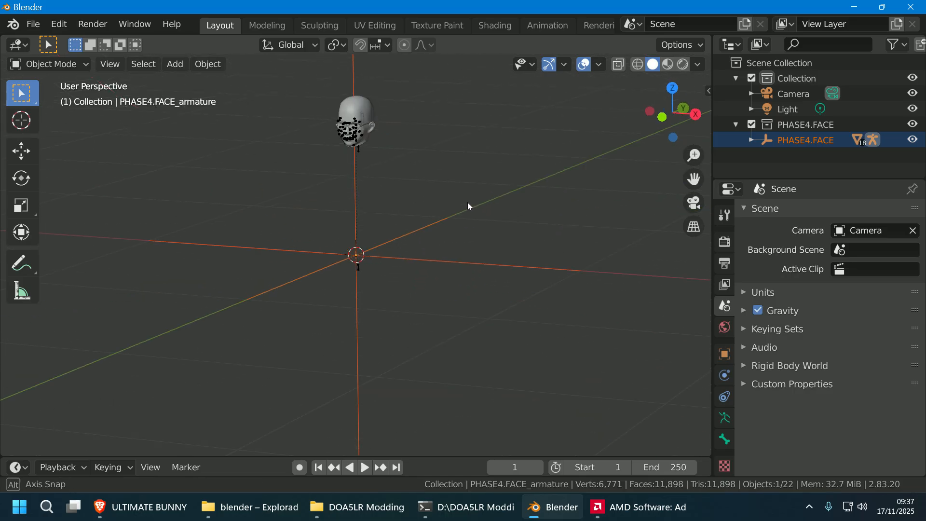
{"action": "middle_click_drag", "start_coordinate": [470, 201], "coordinate": [502, 287]}
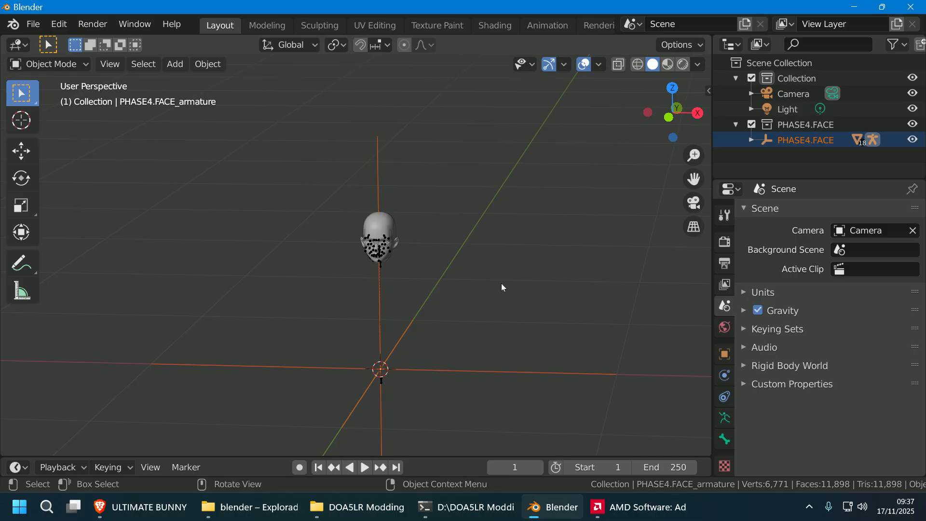
{"action": "middle_click_drag", "start_coordinate": [501, 282], "coordinate": [464, 268]}
{"action": "scroll", "coordinate": [545, 277], "scroll_direction": "up", "scroll_amount": 2}
{"action": "middle_click_drag", "start_coordinate": [545, 277], "coordinate": [598, 282]}
{"action": "scroll", "coordinate": [598, 282], "scroll_direction": "up", "scroll_amount": 2}
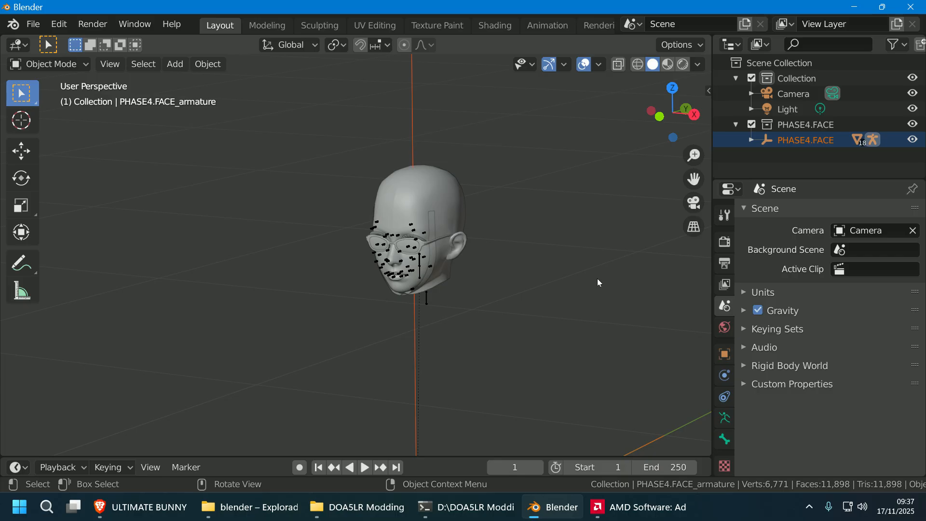
{"action": "left_click", "coordinate": [751, 140]}
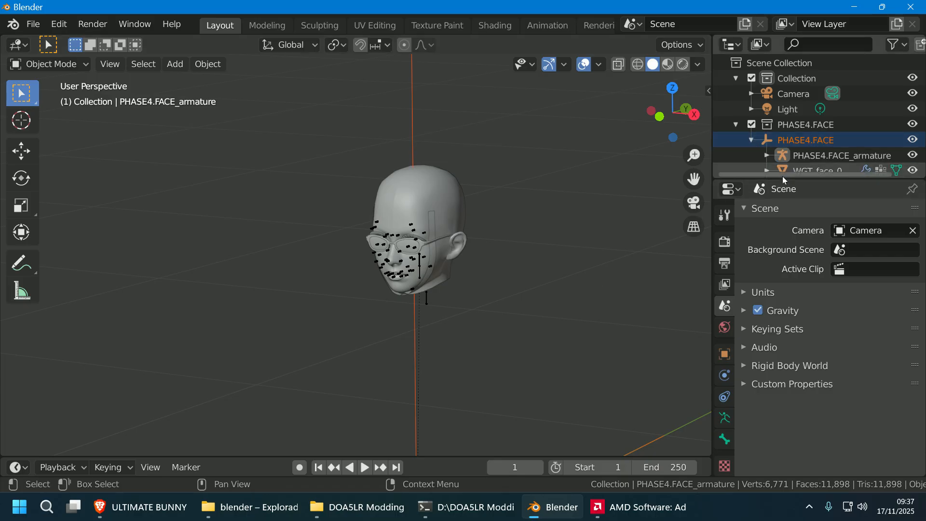
{"action": "left_click_drag", "start_coordinate": [784, 178], "coordinate": [786, 413]}
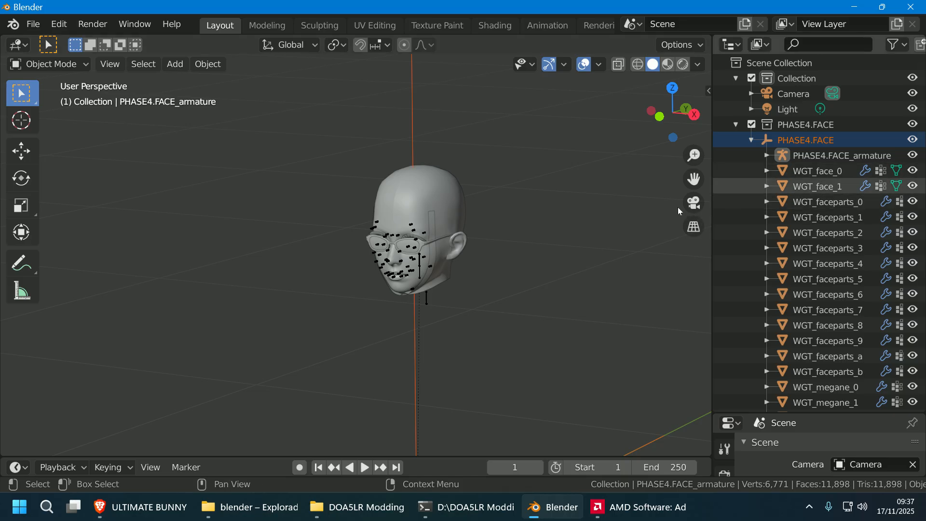
{"action": "middle_click_drag", "start_coordinate": [551, 219], "coordinate": [524, 232]}
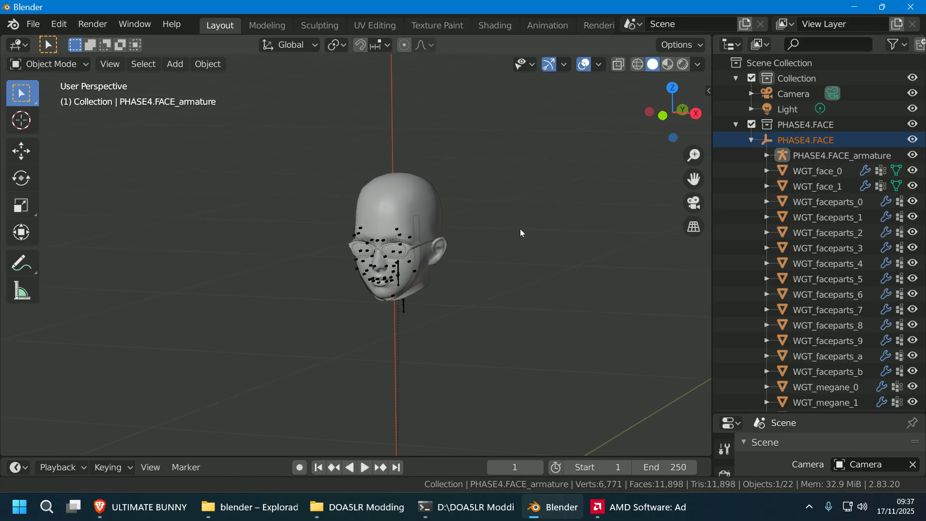
{"action": "scroll", "coordinate": [525, 232], "scroll_direction": "up", "scroll_amount": 3}
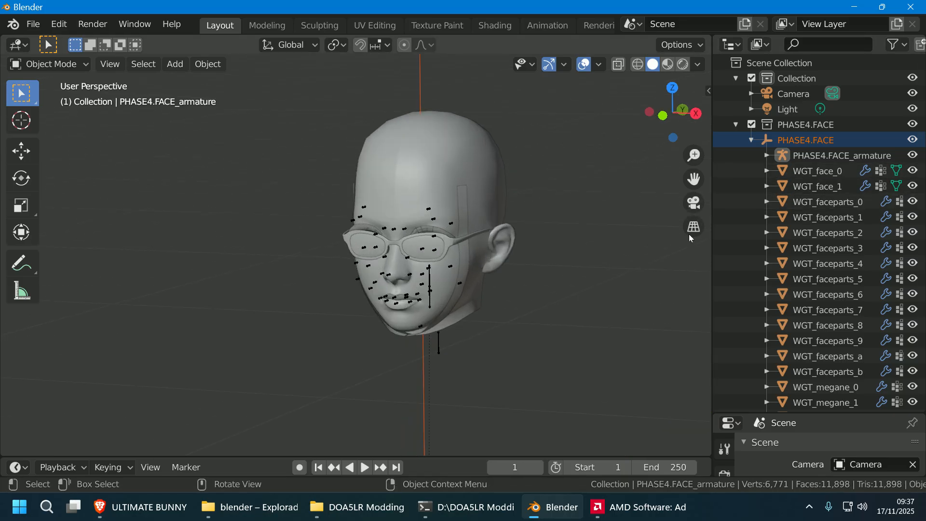
{"action": "left_click", "coordinate": [913, 156]}
- Hide the two cheek sweat meshes, WGT_sweat_cheek_l_0 and WGT_sweat_cheek_r_0, on the head
{"action": "middle_click_drag", "start_coordinate": [594, 265], "coordinate": [570, 230], "text": "shift"}
{"action": "left_click", "coordinate": [445, 254]}
{"action": "scroll", "coordinate": [890, 291], "scroll_direction": "down", "scroll_amount": 2}
{"action": "left_click", "coordinate": [913, 383]}
{"action": "middle_click_drag", "start_coordinate": [545, 328], "coordinate": [501, 282]}
{"action": "left_click", "coordinate": [412, 268]}
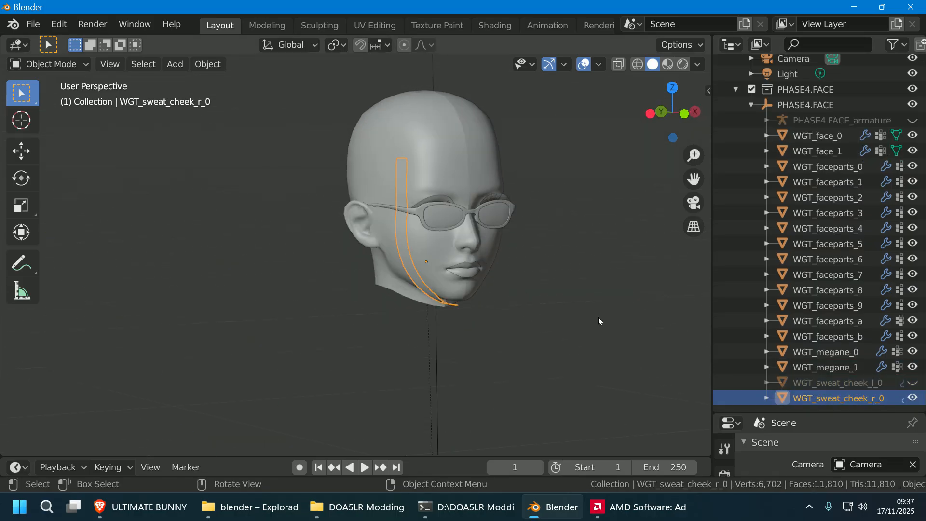
{"action": "left_click", "coordinate": [913, 398]}
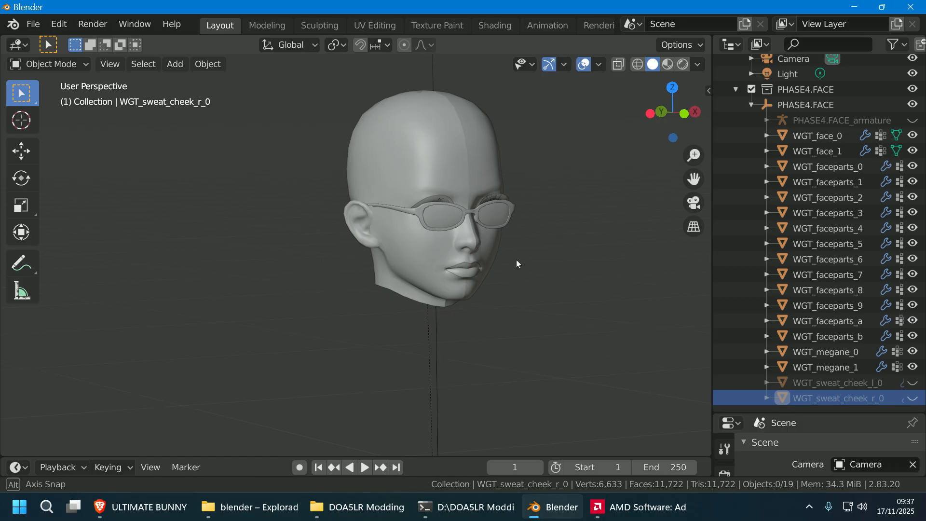
- Hide the glasses by hiding the lens mesh WGT_megane_1 and the frame mesh WGT_megane_0
{"action": "middle_click_drag", "start_coordinate": [522, 259], "coordinate": [488, 225]}
{"action": "left_click", "coordinate": [487, 225]}
{"action": "left_click", "coordinate": [913, 367]}
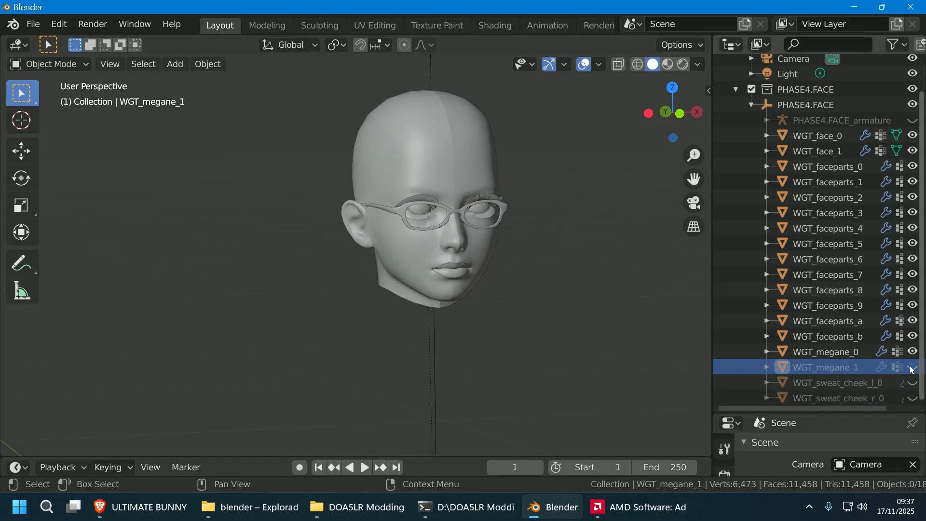
{"action": "left_click", "coordinate": [495, 229]}
{"action": "left_click", "coordinate": [913, 352]}
- Select the head mesh WGT_face_0, shrink the Outliner, and add a new material to the mesh
{"action": "middle_click_drag", "start_coordinate": [593, 333], "coordinate": [606, 233]}
{"action": "left_click", "coordinate": [480, 186]}
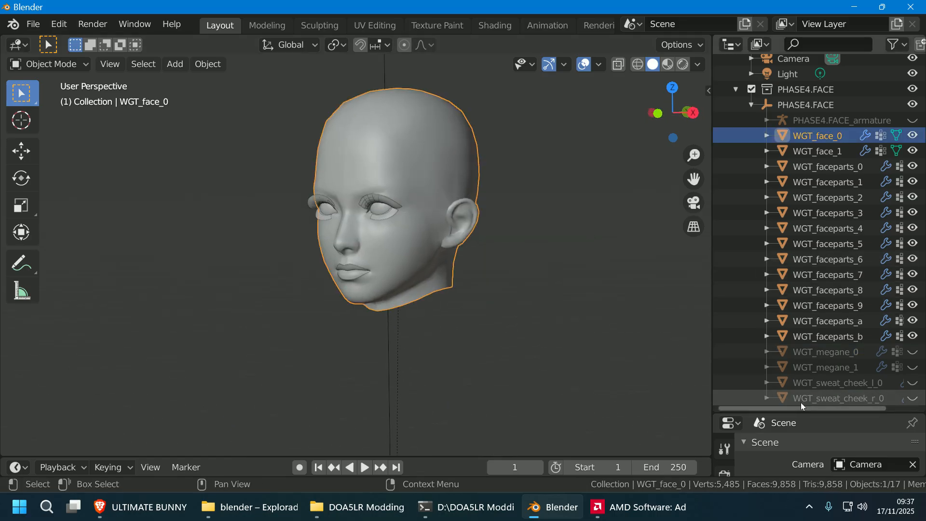
{"action": "left_click_drag", "start_coordinate": [791, 413], "coordinate": [781, 261]}
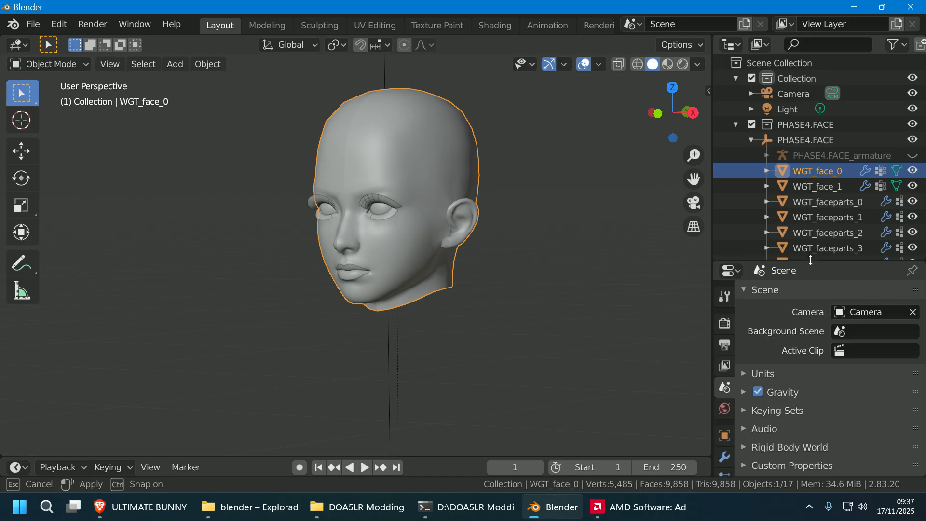
{"action": "scroll", "coordinate": [726, 393], "scroll_direction": "down", "scroll_amount": 3}
{"action": "left_click", "coordinate": [723, 430]}
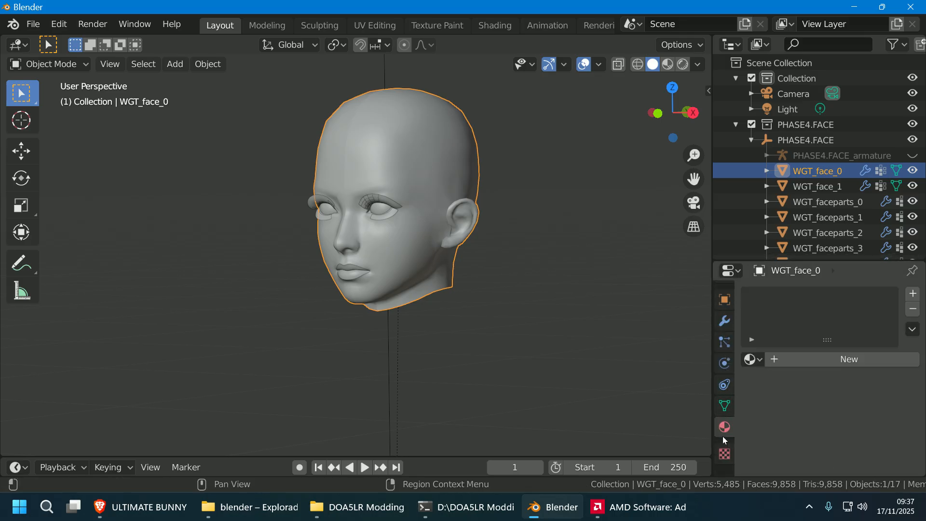
{"action": "left_click", "coordinate": [810, 360]}
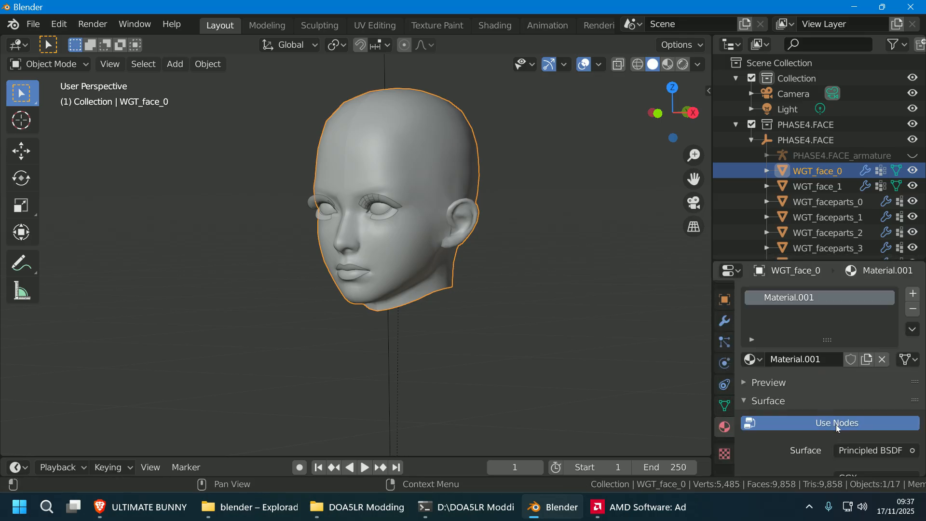
- Set the Viewport Display color of the face material to orange and deselect the head
{"action": "scroll", "coordinate": [834, 424], "scroll_direction": "down", "scroll_amount": 15}
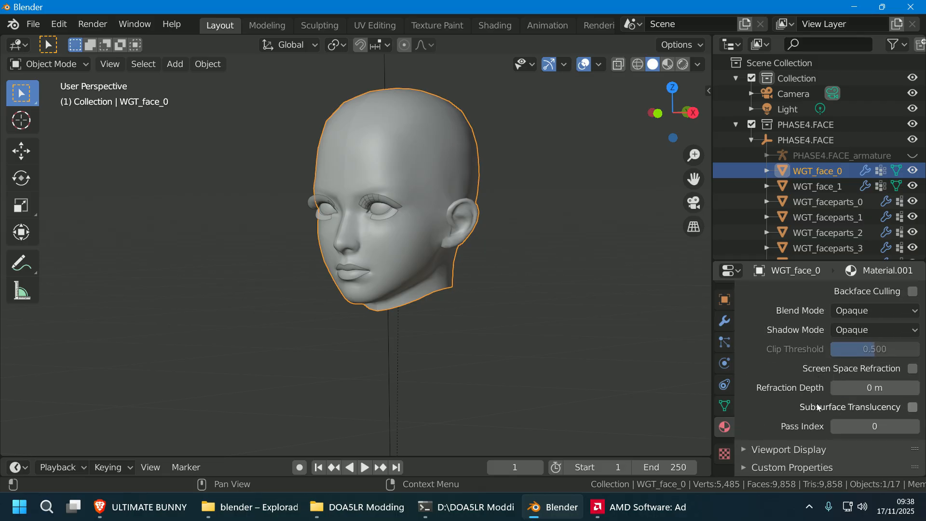
{"action": "left_click", "coordinate": [814, 449]}
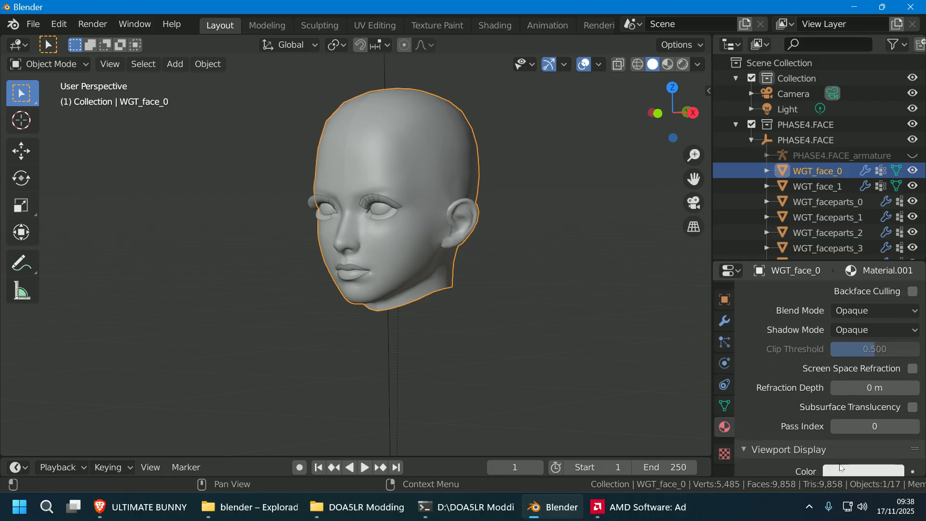
{"action": "left_click", "coordinate": [840, 468]}
{"action": "mouse_move", "coordinate": [824, 306]}
{"action": "left_mouse_down"}
{"action": "mouse_move", "coordinate": [816, 343]}
{"action": "mouse_move", "coordinate": [807, 342]}
{"action": "left_mouse_up"}
{"action": "left_click", "coordinate": [574, 329]}
{"action": "middle_click_drag", "start_coordinate": [574, 329], "coordinate": [493, 247]}
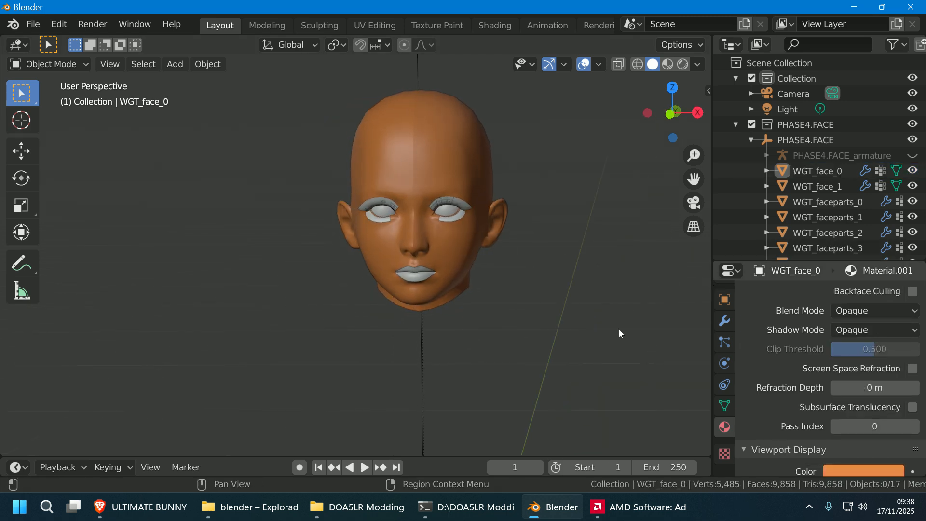
- Import ULT_BUNNY.TMC from the DOA5LR Modding folder as a TMC(PC) file into the same scene
{"action": "left_click", "coordinate": [33, 24]}
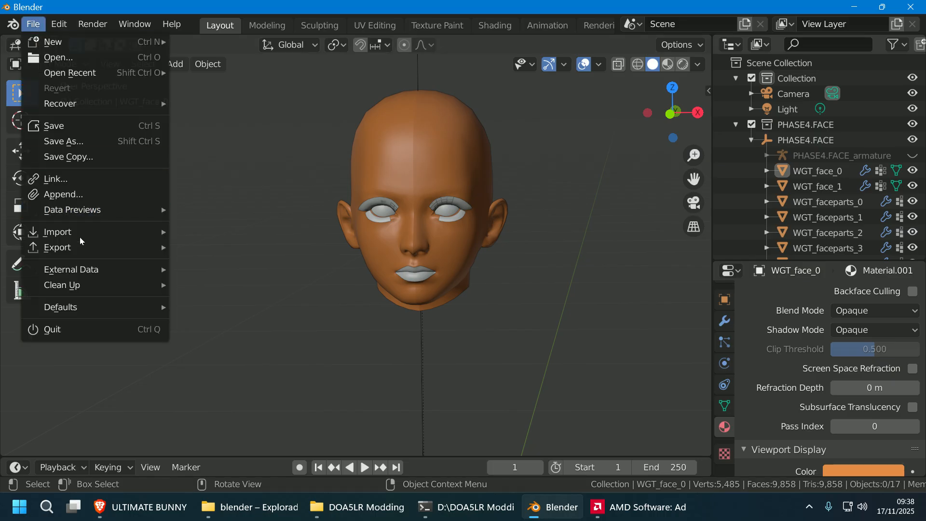
{"action": "mouse_move", "coordinate": [77, 232]}
{"action": "left_click", "coordinate": [269, 401]}
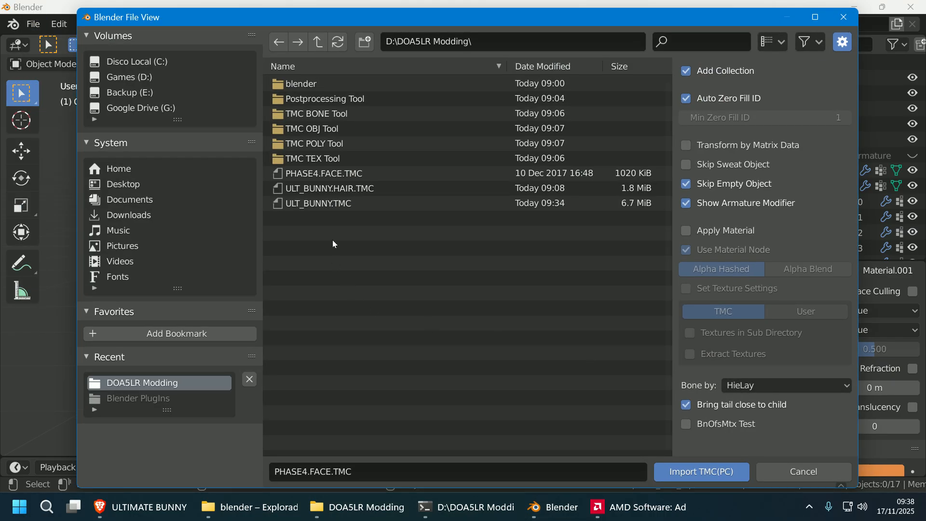
{"action": "left_click", "coordinate": [342, 204]}
{"action": "left_click", "coordinate": [678, 473]}
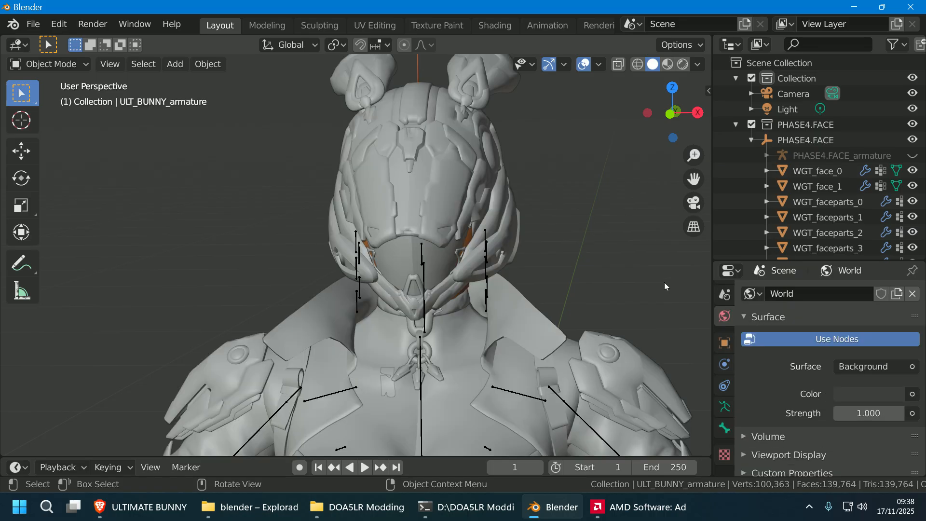
- Enlarge the Outliner, collapse the PHASE4.FACE hierarchy, expand ULT_BUNNY, and hide ULT_BUNNY_armature
{"action": "middle_click_drag", "start_coordinate": [664, 282], "coordinate": [593, 267]}
{"action": "left_click_drag", "start_coordinate": [800, 261], "coordinate": [801, 400]}
{"action": "scroll", "coordinate": [511, 305], "scroll_direction": "down", "scroll_amount": 4}
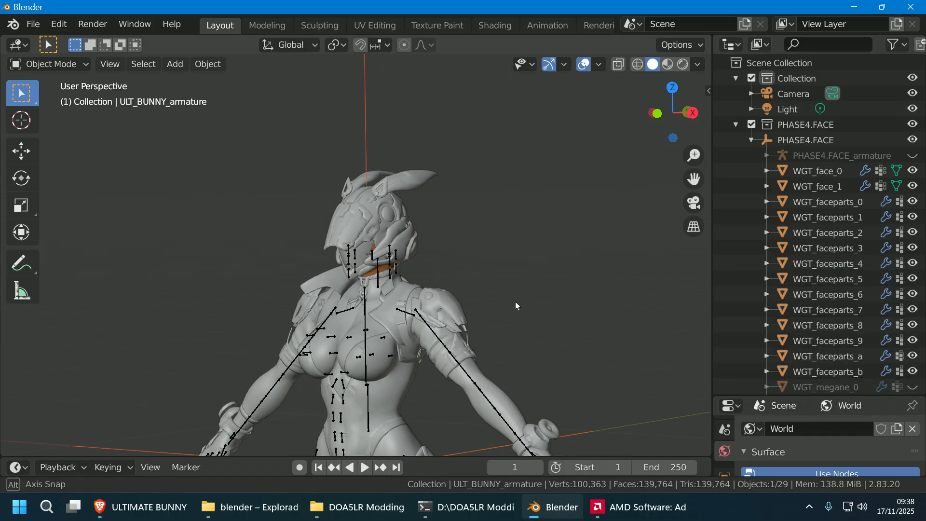
{"action": "scroll", "coordinate": [812, 253], "scroll_direction": "down", "scroll_amount": 1}
{"action": "left_click", "coordinate": [750, 121]}
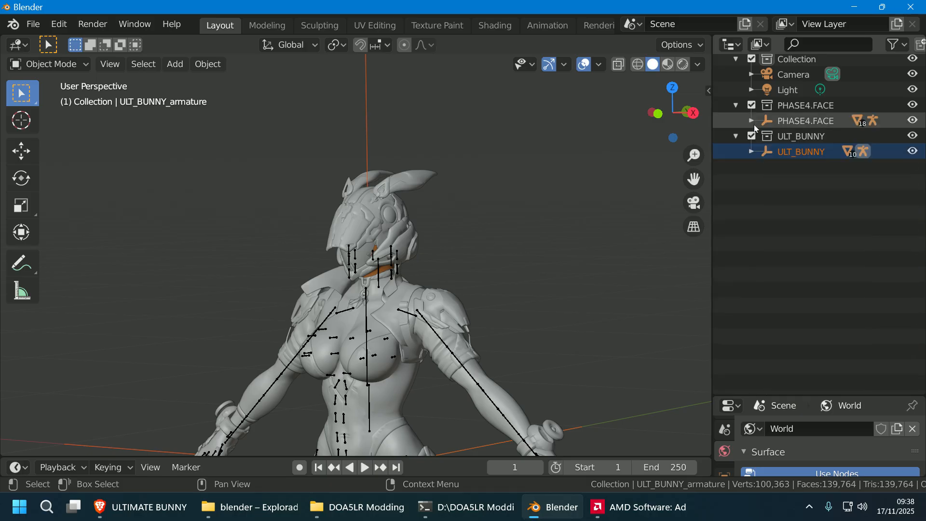
{"action": "left_click", "coordinate": [751, 171]}
{"action": "left_click", "coordinate": [912, 186]}
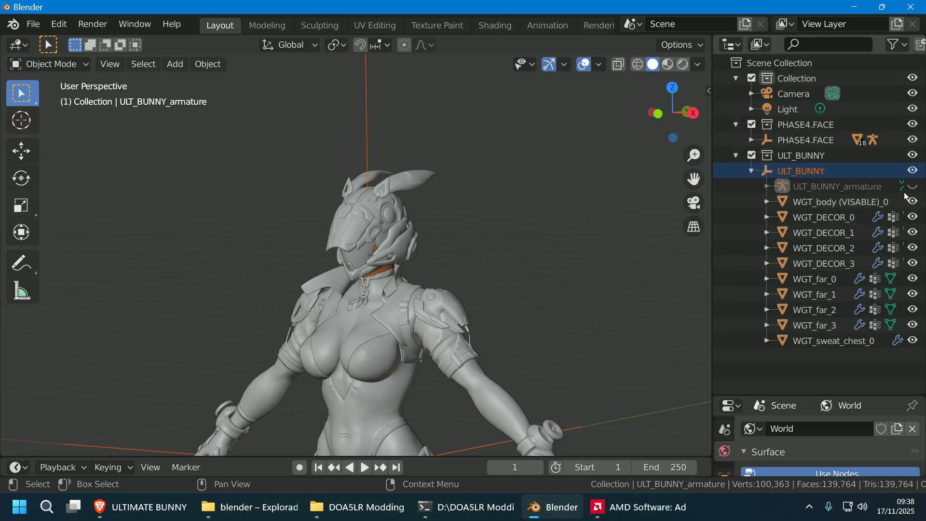
- Examine the neck area up close, where the orange face mesh meets the body's collar
{"action": "middle_click_drag", "start_coordinate": [541, 303], "coordinate": [477, 319]}
{"action": "scroll", "coordinate": [546, 223], "scroll_direction": "up", "scroll_amount": 4}
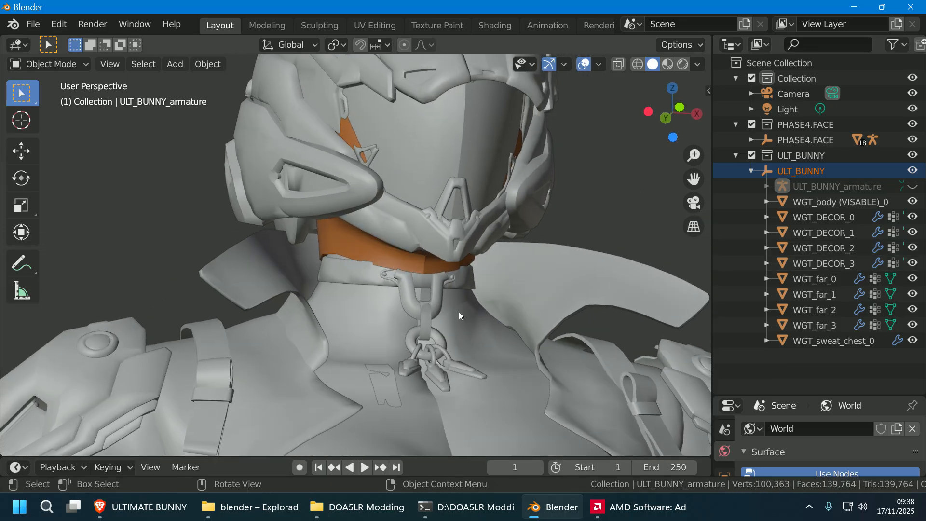
{"action": "middle_click_drag", "start_coordinate": [397, 264], "coordinate": [347, 249]}
{"action": "scroll", "coordinate": [361, 260], "scroll_direction": "up", "scroll_amount": 4}
{"action": "middle_click_drag", "start_coordinate": [418, 279], "coordinate": [335, 274]}
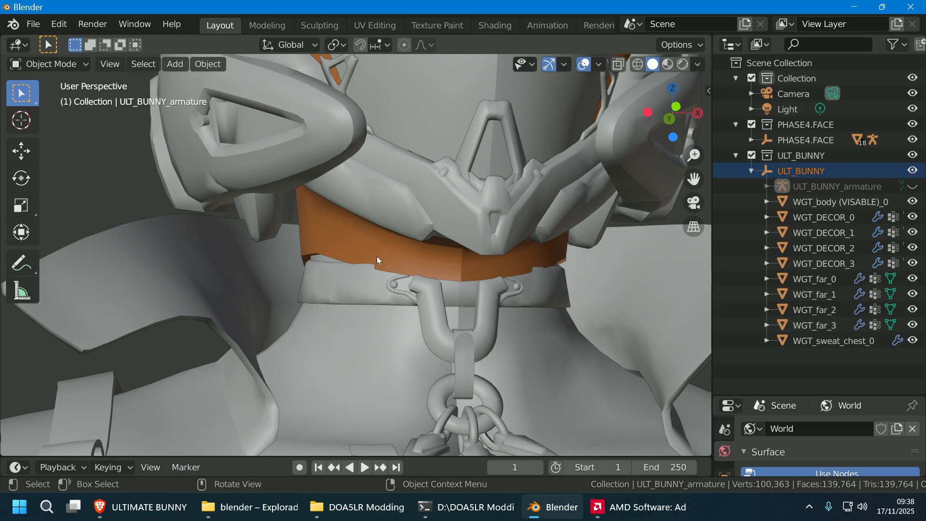
{"action": "middle_click_drag", "start_coordinate": [533, 307], "coordinate": [402, 300]}
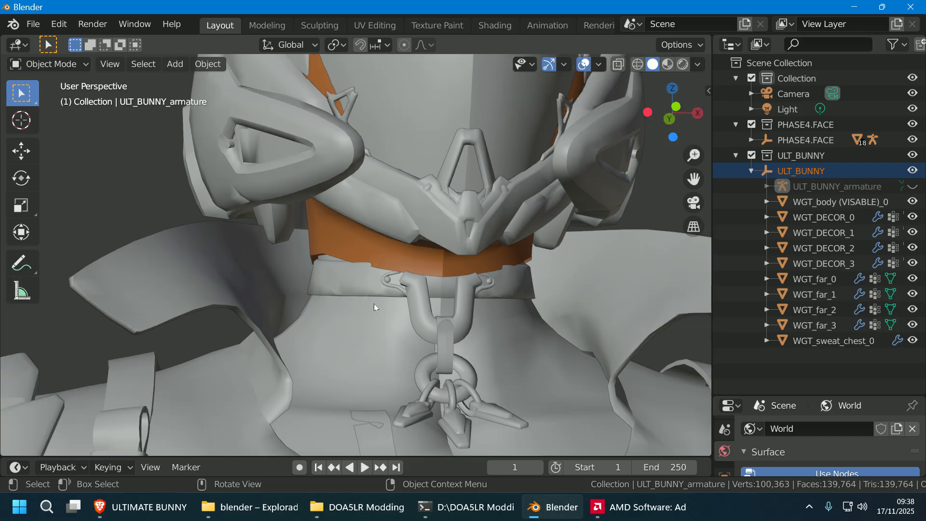
{"action": "middle_click_drag", "start_coordinate": [522, 325], "coordinate": [505, 258]}
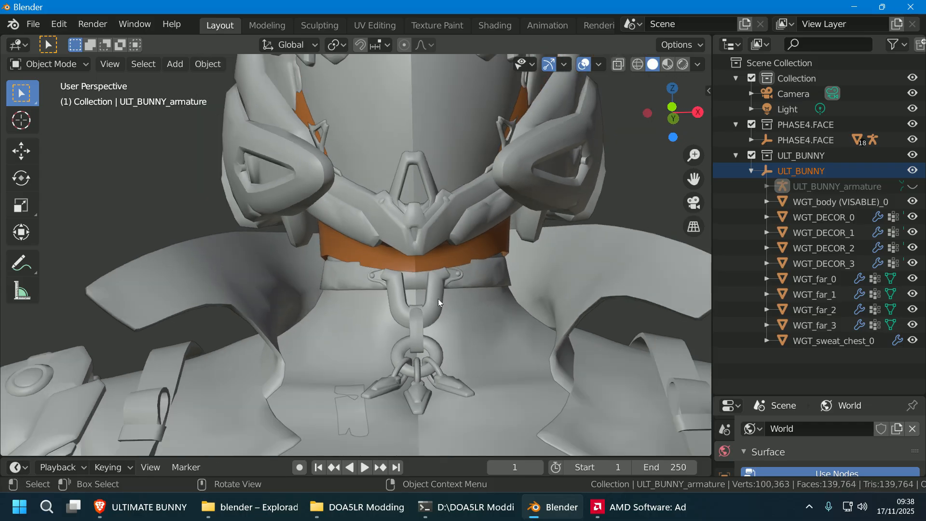
- Hide the helmet mesh WGT_DECOR_2 and the visor mesh WGT_DECOR_3 to uncover the face
{"action": "middle_click_drag", "start_coordinate": [477, 242], "coordinate": [569, 276]}
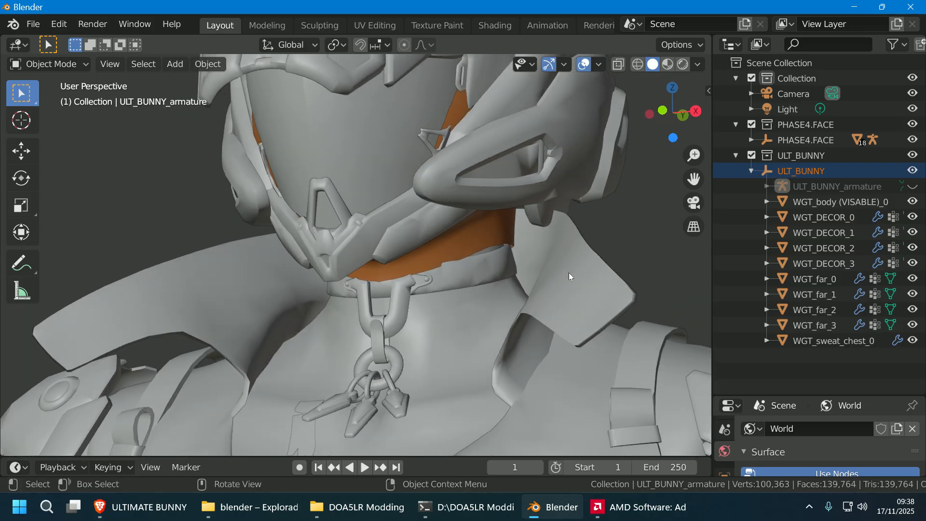
{"action": "left_click", "coordinate": [479, 185]}
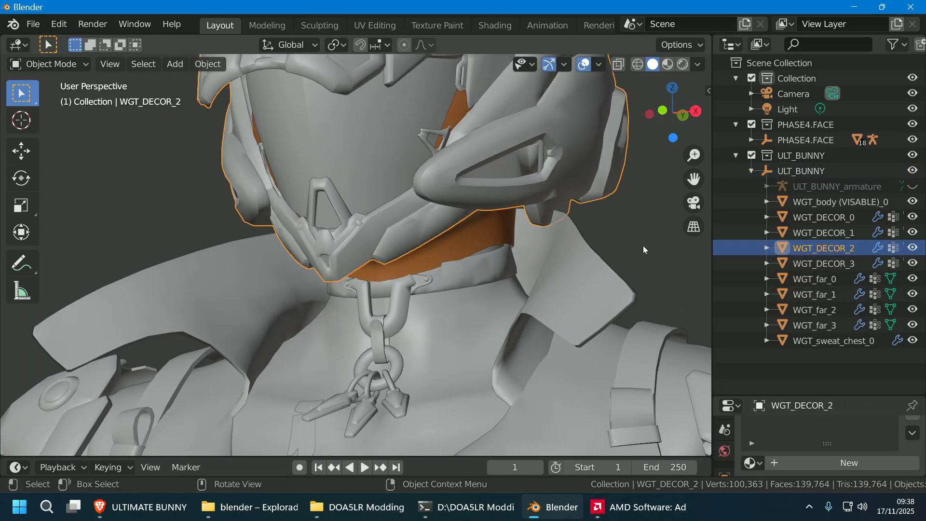
{"action": "left_click", "coordinate": [912, 248]}
{"action": "scroll", "coordinate": [602, 267], "scroll_direction": "down", "scroll_amount": 5}
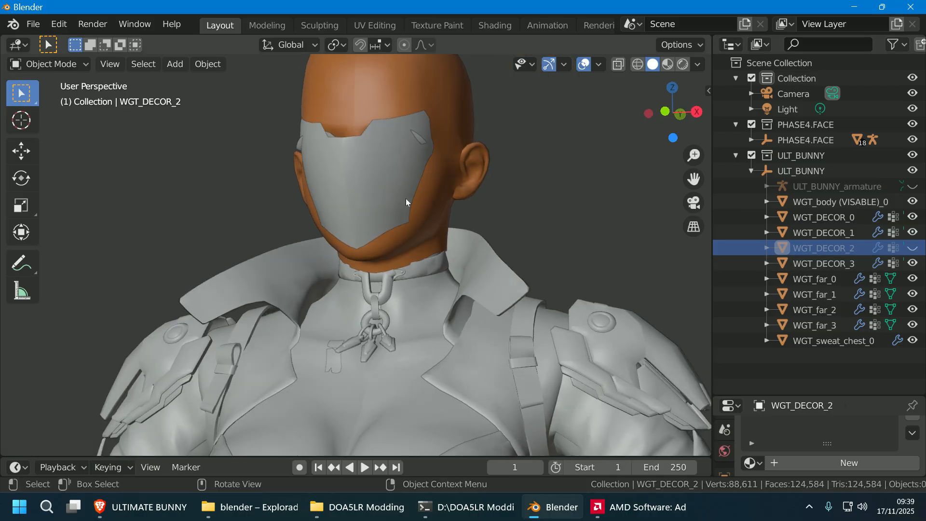
{"action": "left_click", "coordinate": [406, 198]}
{"action": "left_click", "coordinate": [913, 263]}
{"action": "scroll", "coordinate": [438, 279], "scroll_direction": "up", "scroll_amount": 2}
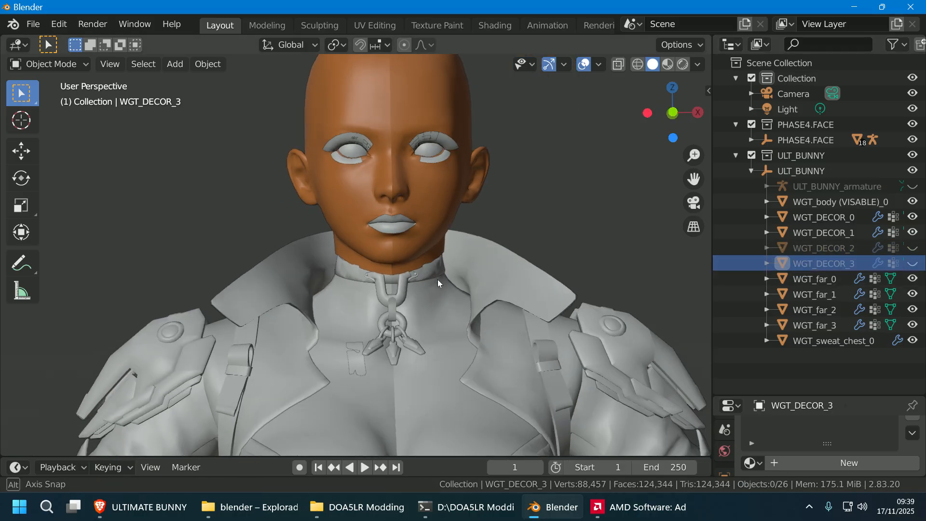
- Hide the collar mesh WGT_DECOR_0 and the jacket mesh WGT_far_1 to expose the bare neck
{"action": "scroll", "coordinate": [501, 287], "scroll_direction": "up", "scroll_amount": 2}
{"action": "middle_click_drag", "start_coordinate": [502, 290], "coordinate": [458, 282]}
{"action": "left_click", "coordinate": [455, 278]}
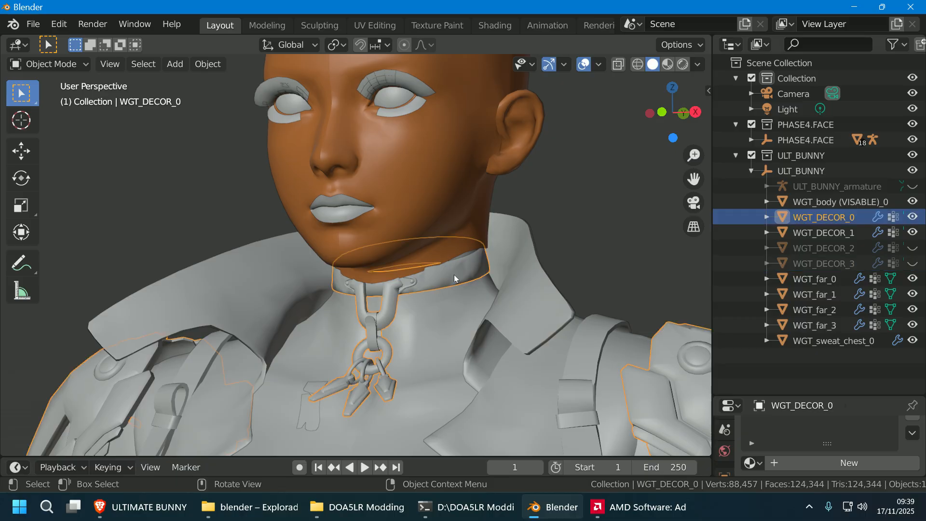
{"action": "left_click", "coordinate": [913, 218]}
{"action": "middle_click_drag", "start_coordinate": [433, 337], "coordinate": [425, 316]}
{"action": "left_click", "coordinate": [492, 325]}
{"action": "left_click", "coordinate": [912, 295]}
{"action": "middle_click_drag", "start_coordinate": [505, 308], "coordinate": [538, 303]}
- Select the WGT_body (VISABLE)_0 mesh and widen the Outliner so its mesh data icons show
{"action": "left_click", "coordinate": [338, 323]}
{"action": "middle_click_drag", "start_coordinate": [337, 324], "coordinate": [548, 252]}
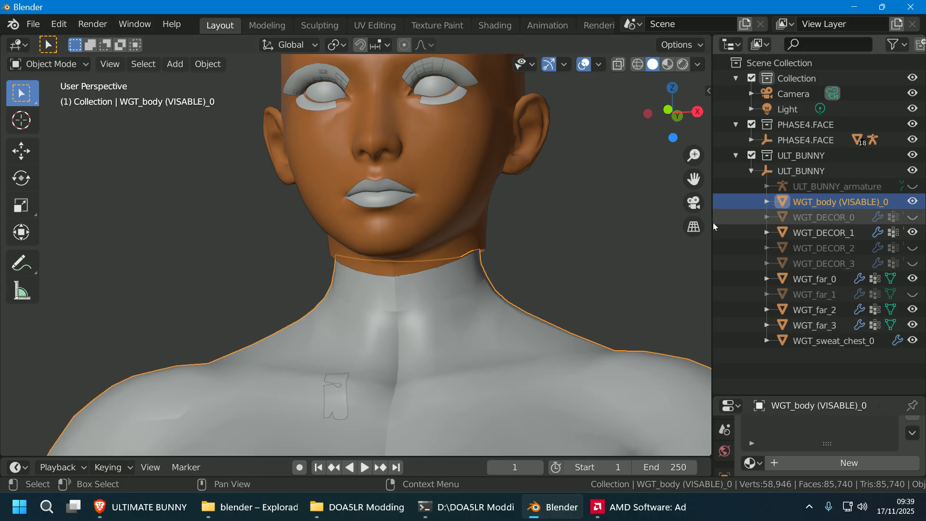
{"action": "left_click_drag", "start_coordinate": [713, 222], "coordinate": [616, 225]}
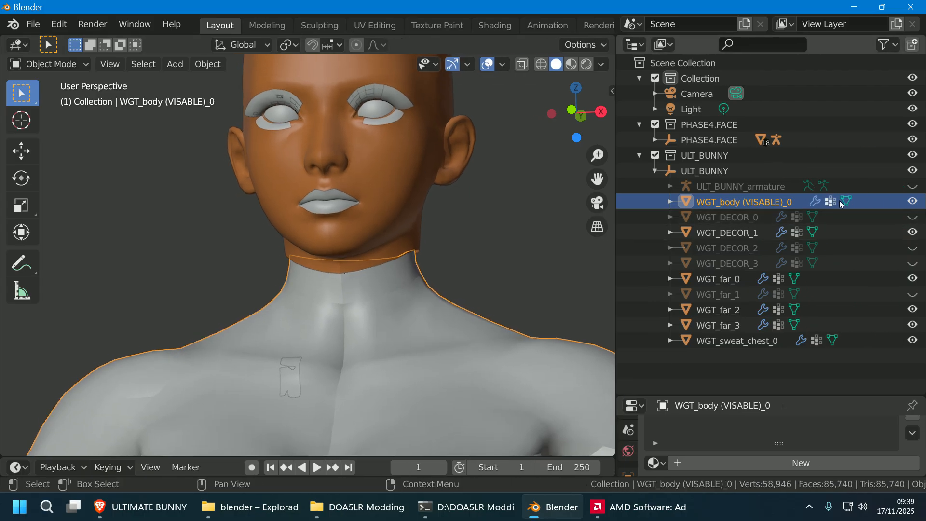
- Merge all vertices of WGT_body (VISABLE)_0 by distance in Edit Mode and return to Object Mode
{"action": "key", "text": "Tab"}
{"action": "scroll", "coordinate": [530, 299], "scroll_direction": "down", "scroll_amount": 5}
{"action": "middle_click_drag", "start_coordinate": [482, 314], "coordinate": [354, 238]}
{"action": "scroll", "coordinate": [433, 332], "scroll_direction": "up", "scroll_amount": 4}
{"action": "right_click", "coordinate": [332, 215]}
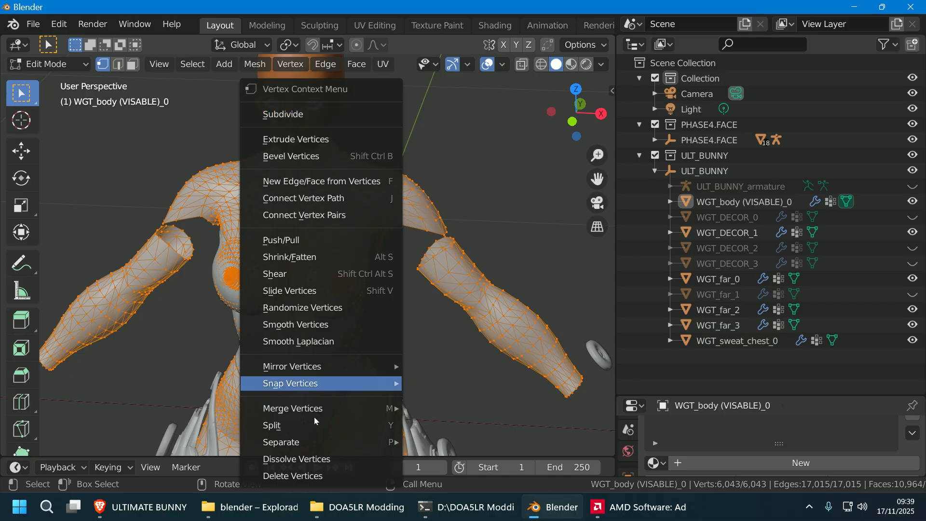
{"action": "mouse_move", "coordinate": [315, 416]}
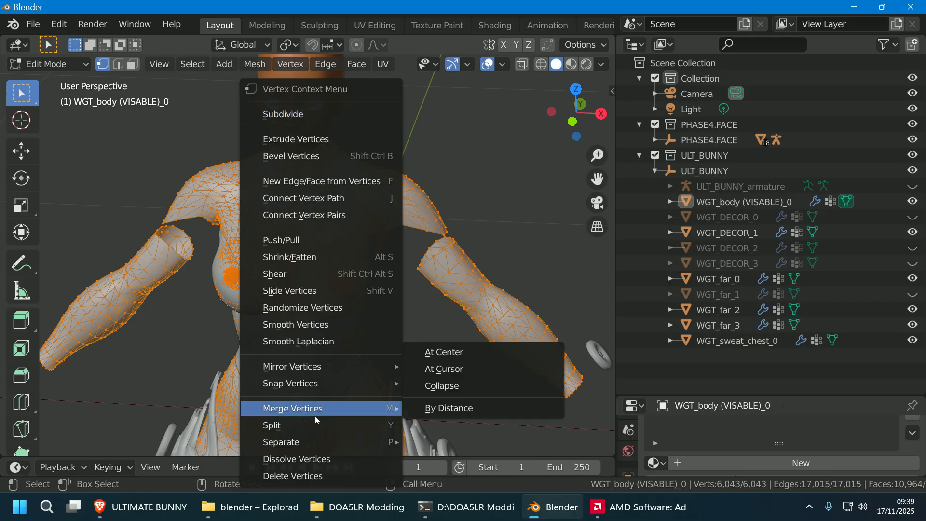
{"action": "left_click", "coordinate": [436, 410]}
{"action": "left_click", "coordinate": [490, 342]}
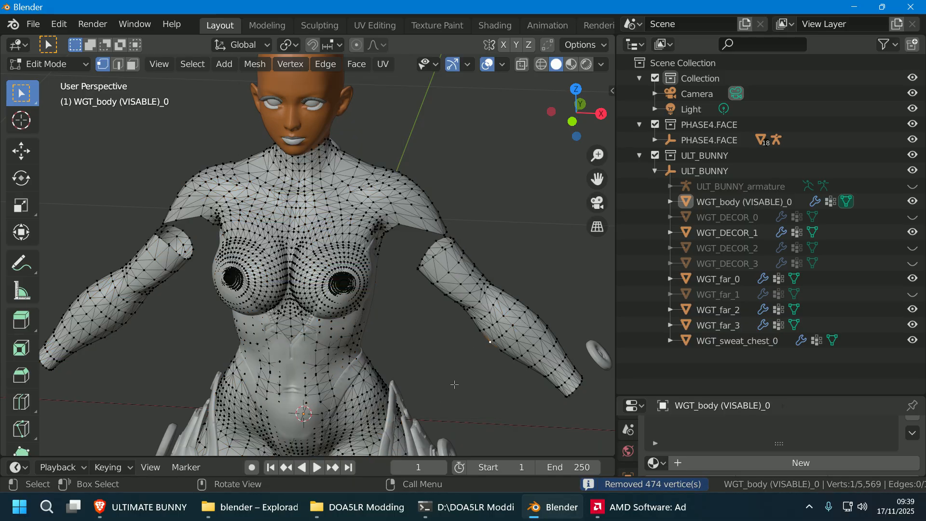
{"action": "left_click", "coordinate": [846, 202]}
- Expand the PHASE4.FACE hierarchy and put WGT_face_0 and WGT_body (VISABLE)_0 into Edit Mode together, with nothing selected
{"action": "middle_click_drag", "start_coordinate": [524, 334], "coordinate": [452, 289]}
{"action": "scroll", "coordinate": [475, 380], "scroll_direction": "up", "scroll_amount": 3}
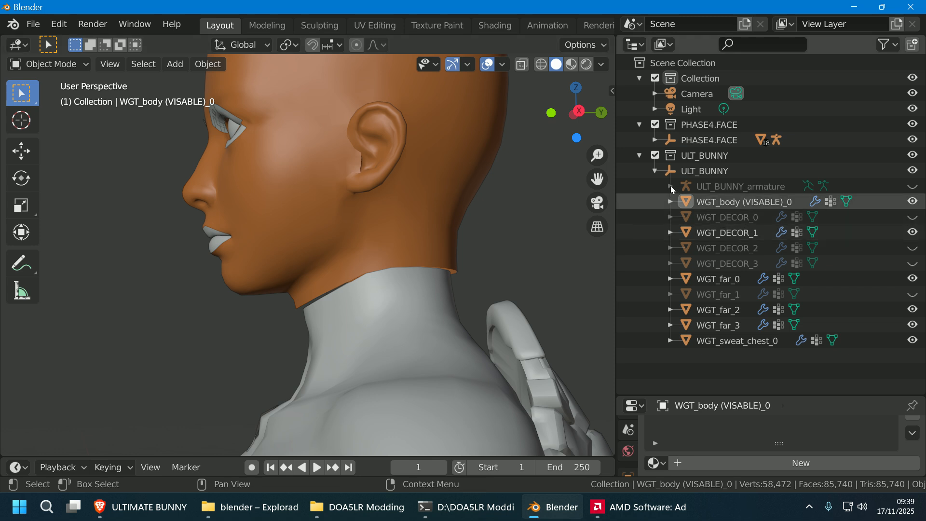
{"action": "left_click", "coordinate": [654, 140]}
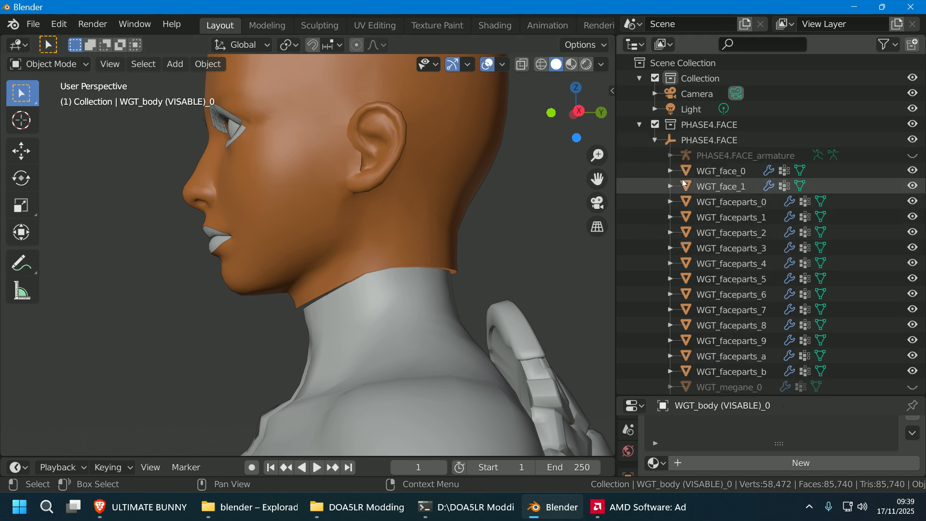
{"action": "scroll", "coordinate": [696, 219], "scroll_direction": "down", "scroll_amount": 5}
{"action": "left_click", "coordinate": [412, 188]}
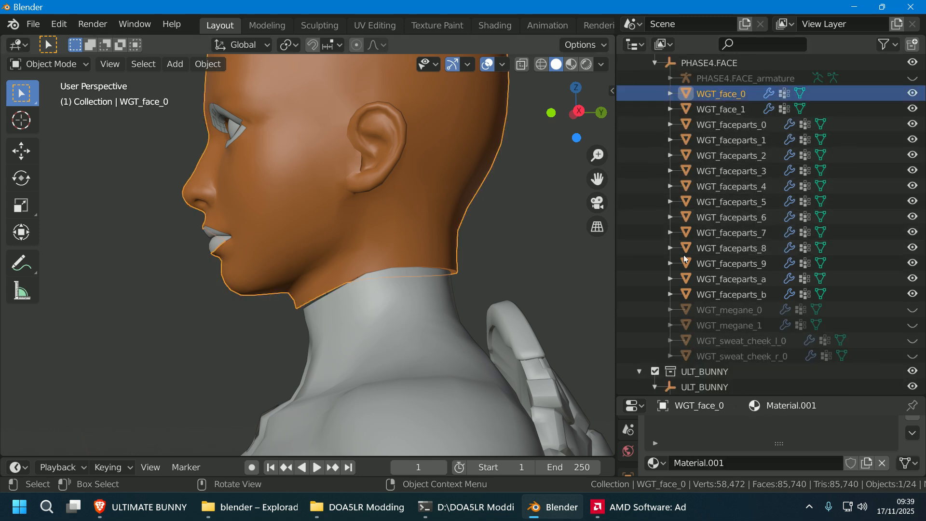
{"action": "left_click", "coordinate": [799, 93]}
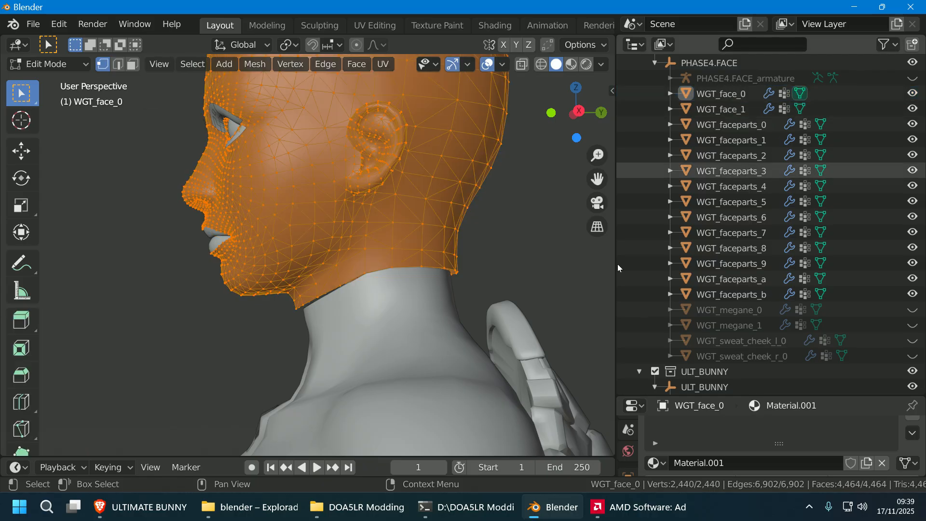
{"action": "scroll", "coordinate": [714, 313], "scroll_direction": "down", "scroll_amount": 6}
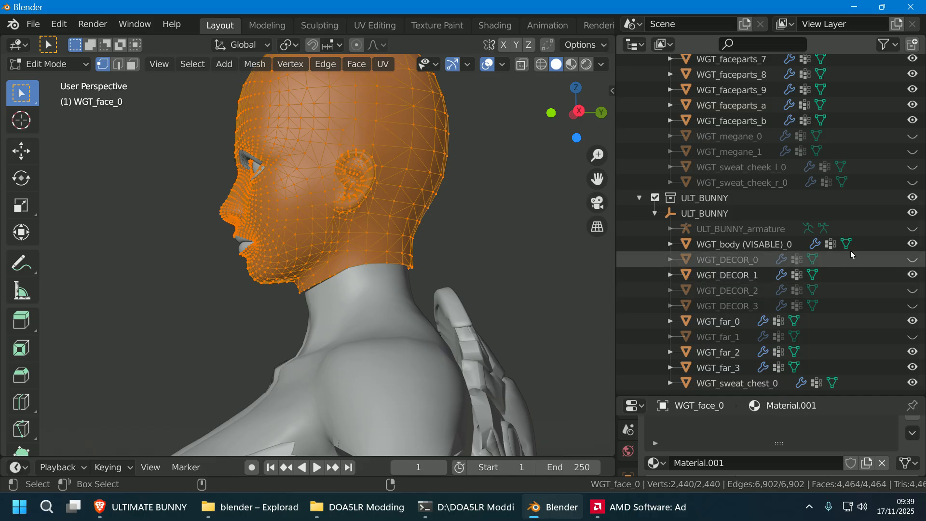
{"action": "left_click", "coordinate": [847, 245]}
{"action": "middle_click_drag", "start_coordinate": [462, 299], "coordinate": [508, 296]}
{"action": "scroll", "coordinate": [434, 304], "scroll_direction": "up", "scroll_amount": 2}
{"action": "middle_click_drag", "start_coordinate": [432, 304], "coordinate": [461, 248]}
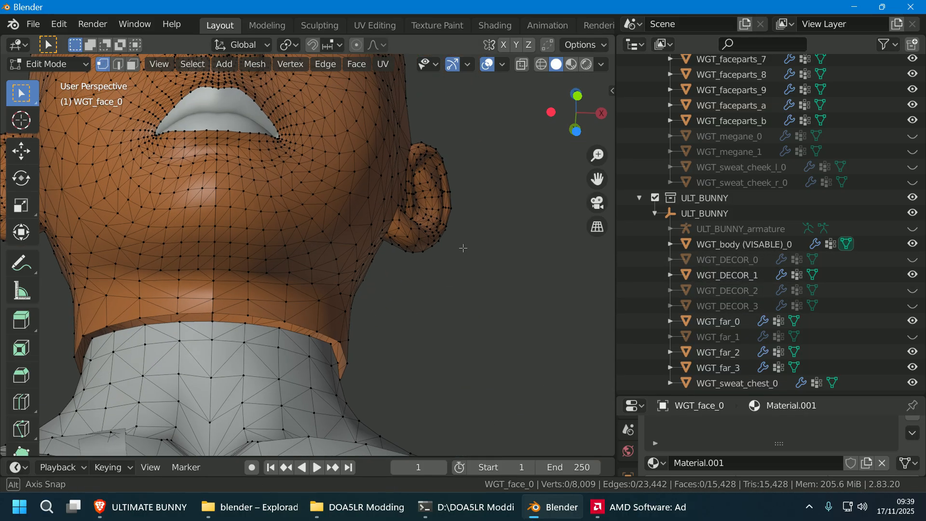
{"action": "middle_click_drag", "start_coordinate": [442, 289], "coordinate": [497, 253], "text": "shift"}
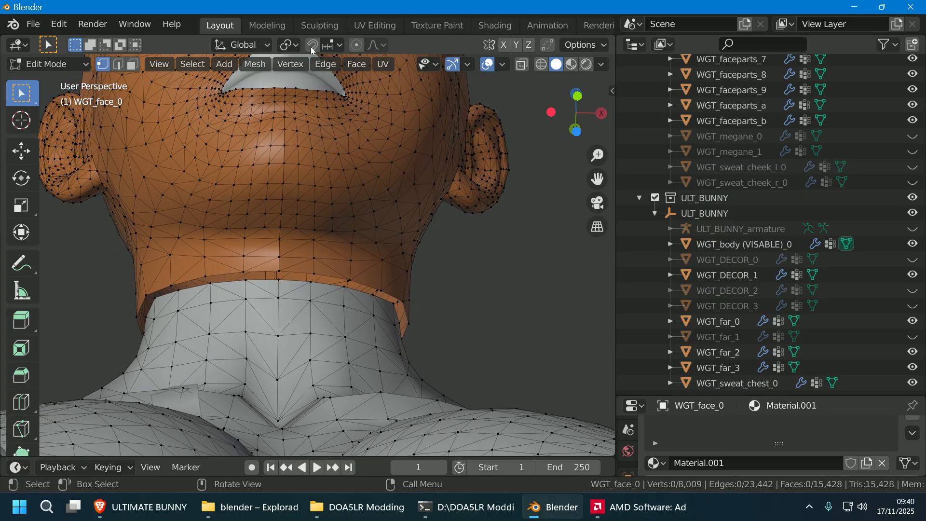
- Set the snap target to Vertex, keeping Closest, and enable snapping
{"action": "middle_click_drag", "start_coordinate": [459, 222], "coordinate": [462, 189]}
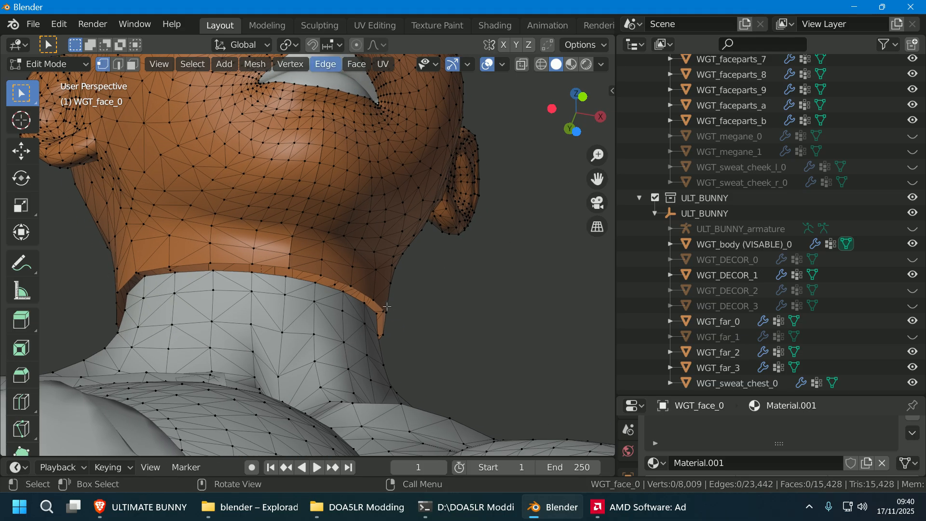
{"action": "middle_click_drag", "start_coordinate": [430, 283], "coordinate": [470, 272]}
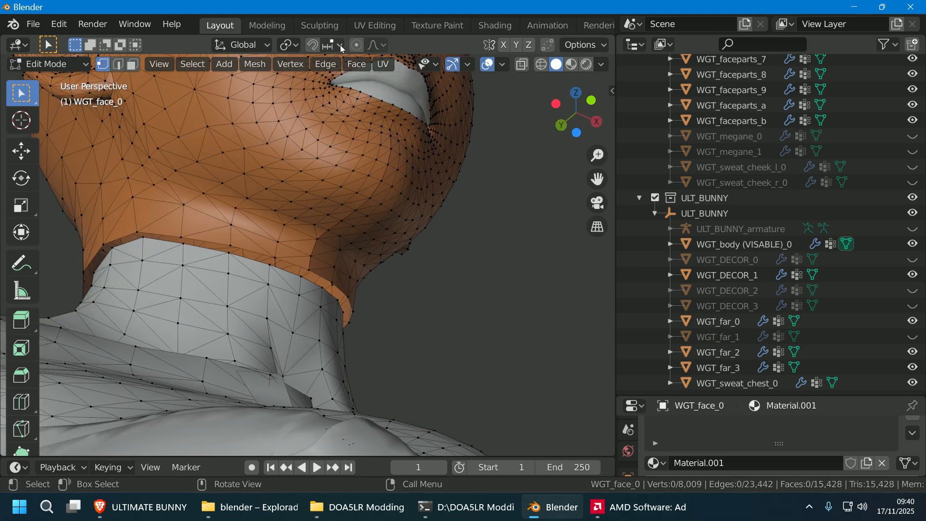
{"action": "left_click", "coordinate": [341, 46]}
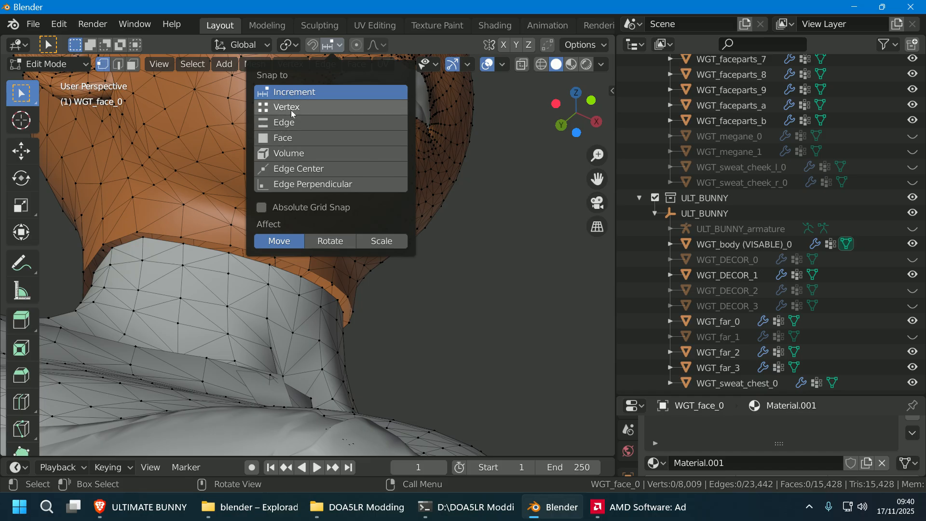
{"action": "left_click", "coordinate": [292, 107]}
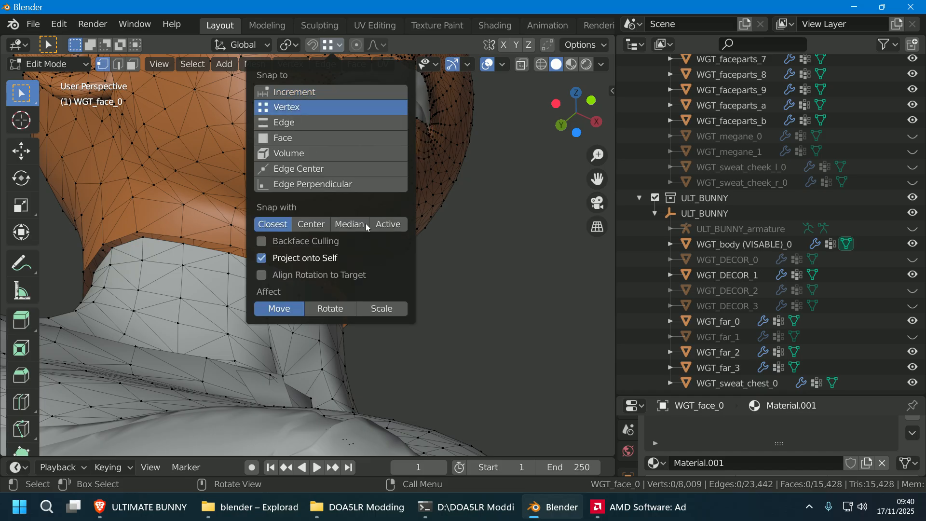
{"action": "left_click", "coordinate": [313, 46]}
- With the Move tool, start snapping the body's neck rim vertices to the matching face edge vertices on the character's right
{"action": "middle_click_drag", "start_coordinate": [383, 218], "coordinate": [293, 269]}
{"action": "left_click", "coordinate": [351, 295]}
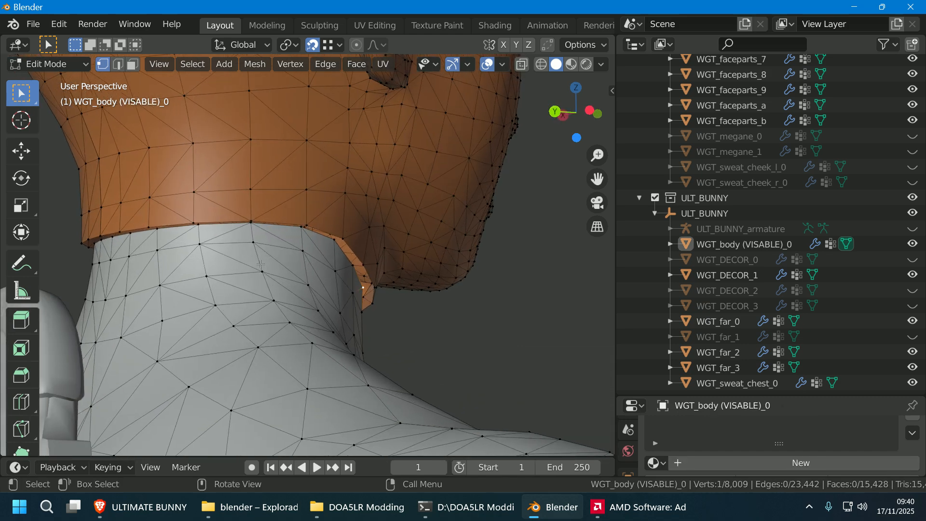
{"action": "left_click", "coordinate": [21, 151]}
{"action": "mouse_move", "coordinate": [430, 296]}
{"action": "middle_mouse_down"}
{"action": "mouse_move", "coordinate": [272, 271]}
{"action": "mouse_move", "coordinate": [200, 356]}
{"action": "mouse_move", "coordinate": [173, 333]}
{"action": "mouse_move", "coordinate": [294, 280]}
{"action": "mouse_move", "coordinate": [376, 289]}
{"action": "mouse_move", "coordinate": [378, 271]}
{"action": "mouse_move", "coordinate": [393, 270]}
{"action": "mouse_move", "coordinate": [493, 283]}
{"action": "middle_mouse_up"}
{"action": "key", "text": "g"}
{"action": "left_click", "coordinate": [196, 352]}
{"action": "key", "text": "g"}
{"action": "left_click", "coordinate": [415, 282]}
{"action": "left_click_drag", "start_coordinate": [454, 260], "coordinate": [475, 268]}
{"action": "middle_click_drag", "start_coordinate": [476, 269], "coordinate": [297, 249]}
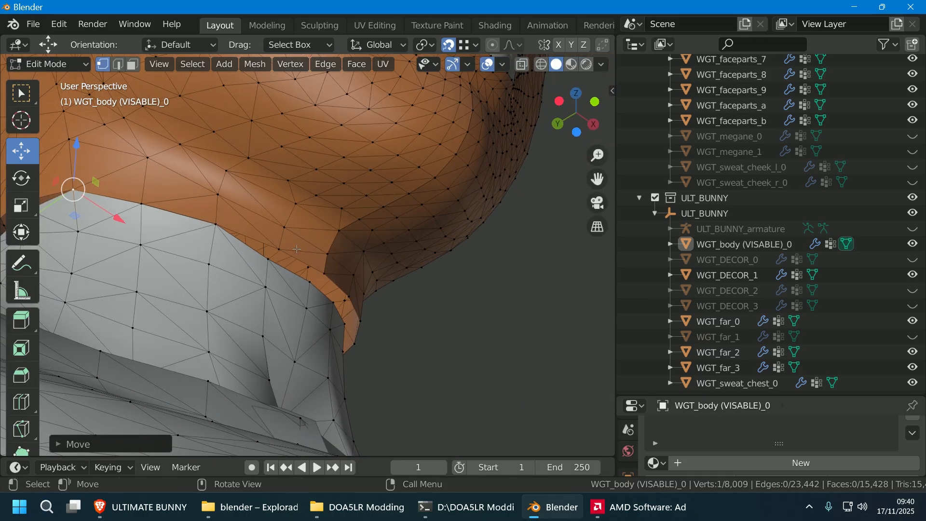
- Snap the next body neck rim vertices to the face edge along the right side of the neck
{"action": "middle_click_drag", "start_coordinate": [72, 239], "coordinate": [261, 259], "text": "shift"}
{"action": "left_click_drag", "start_coordinate": [282, 255], "coordinate": [265, 241]}
{"action": "left_click_drag", "start_coordinate": [256, 288], "coordinate": [213, 289]}
{"action": "middle_click_drag", "start_coordinate": [186, 293], "coordinate": [217, 292]}
{"action": "left_click_drag", "start_coordinate": [204, 287], "coordinate": [188, 283]}
{"action": "middle_click_drag", "start_coordinate": [189, 284], "coordinate": [225, 292]}
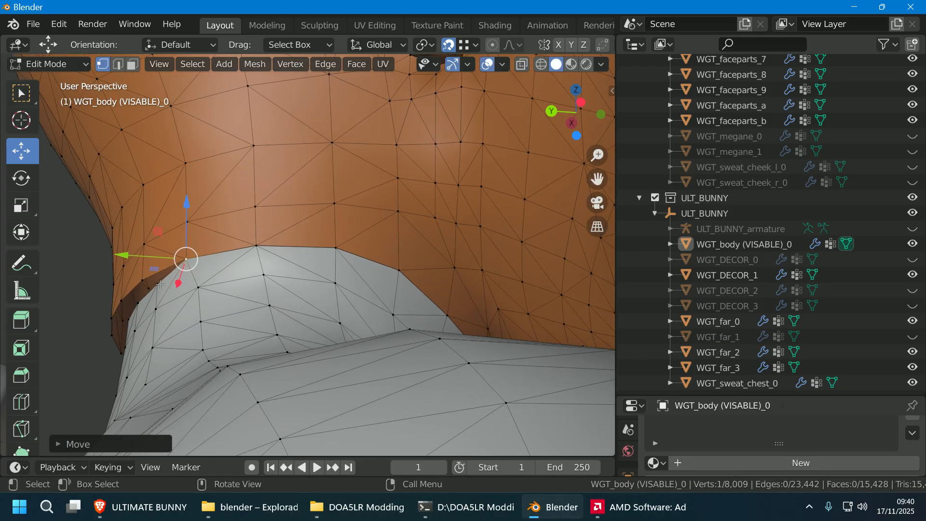
{"action": "left_click_drag", "start_coordinate": [157, 285], "coordinate": [145, 281]}
{"action": "middle_click_drag", "start_coordinate": [145, 281], "coordinate": [174, 329]}
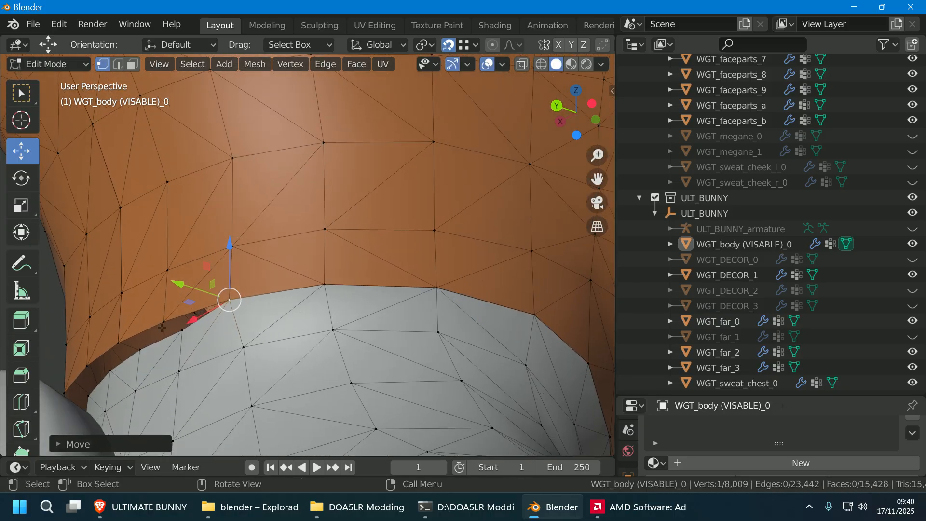
- Snap the body neck rim vertices behind the right side of the neck onto the face's edge vertices
{"action": "left_click_drag", "start_coordinate": [186, 335], "coordinate": [165, 326]}
{"action": "middle_click_drag", "start_coordinate": [165, 326], "coordinate": [177, 351]}
{"action": "left_click_drag", "start_coordinate": [147, 354], "coordinate": [121, 337]}
{"action": "middle_click_drag", "start_coordinate": [121, 338], "coordinate": [252, 273]}
{"action": "left_click_drag", "start_coordinate": [248, 304], "coordinate": [213, 306]}
{"action": "middle_click_drag", "start_coordinate": [213, 308], "coordinate": [170, 326]}
- Snap the body neck rim vertices at the nape onto the matching vertices of the face mesh
{"action": "middle_click_drag", "start_coordinate": [123, 297], "coordinate": [225, 345]}
{"action": "scroll", "coordinate": [297, 340], "scroll_direction": "up", "scroll_amount": 2}
{"action": "middle_click_drag", "start_coordinate": [226, 344], "coordinate": [299, 331]}
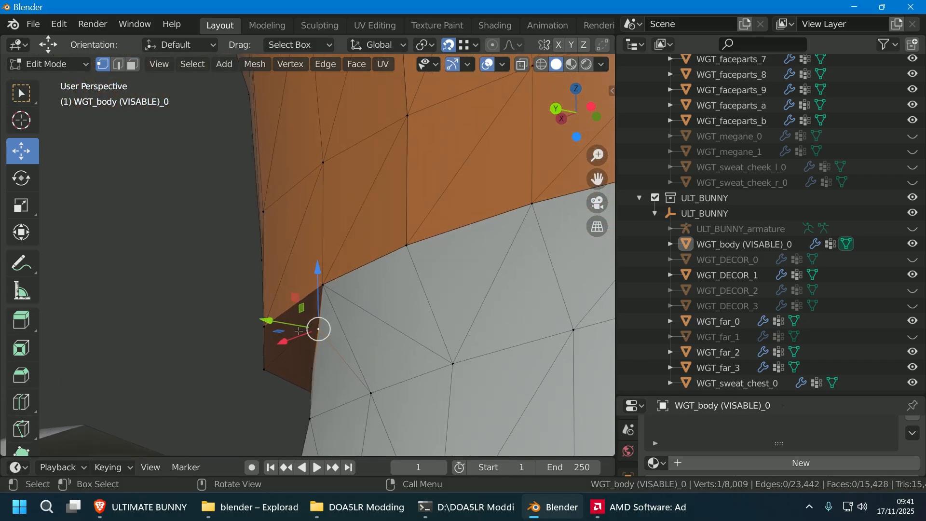
{"action": "left_click_drag", "start_coordinate": [308, 327], "coordinate": [247, 319]}
{"action": "middle_click_drag", "start_coordinate": [247, 319], "coordinate": [370, 302]}
{"action": "left_click_drag", "start_coordinate": [313, 346], "coordinate": [266, 340]}
{"action": "middle_click_drag", "start_coordinate": [265, 340], "coordinate": [230, 355]}
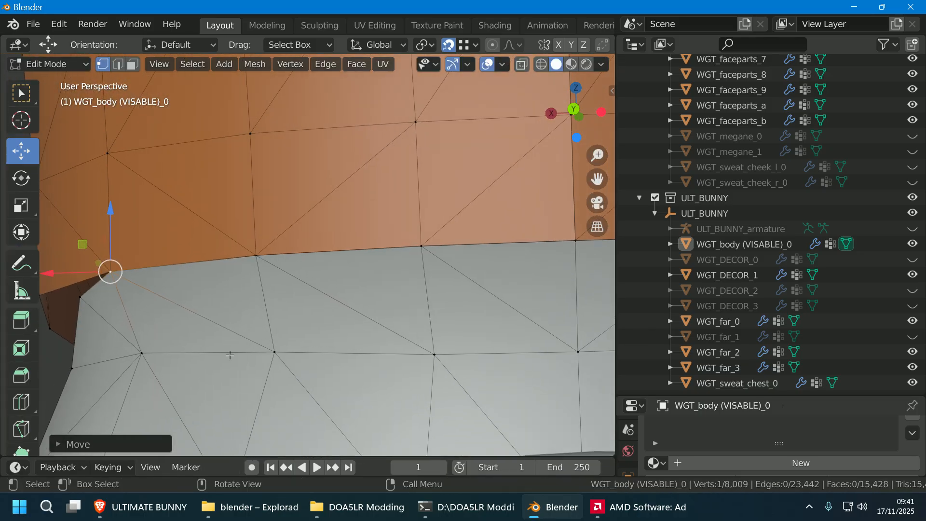
- Snap the body neck rim vertices from the nape toward the character's left side onto the face edge
{"action": "key", "text": "KP_Decimal"}
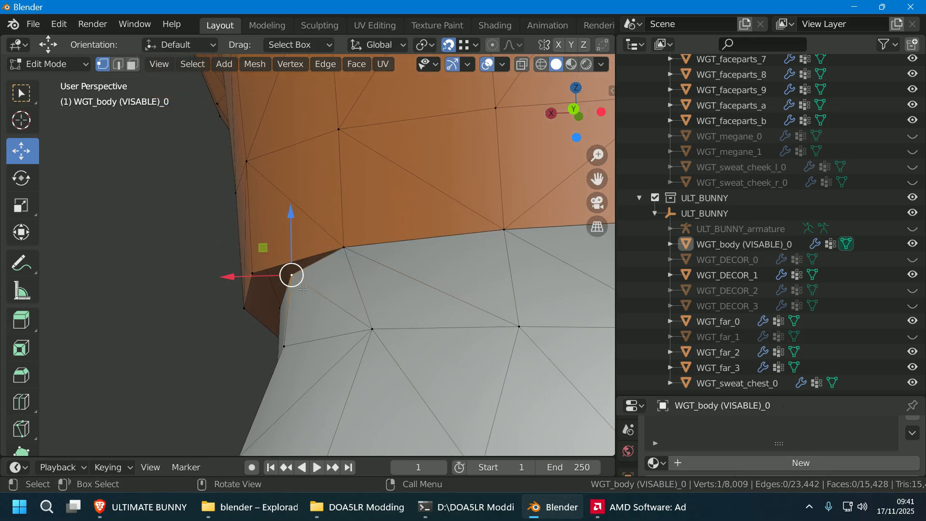
{"action": "left_click_drag", "start_coordinate": [296, 282], "coordinate": [247, 281]}
{"action": "middle_click_drag", "start_coordinate": [248, 281], "coordinate": [227, 305]}
{"action": "key", "text": "KP_Decimal"}
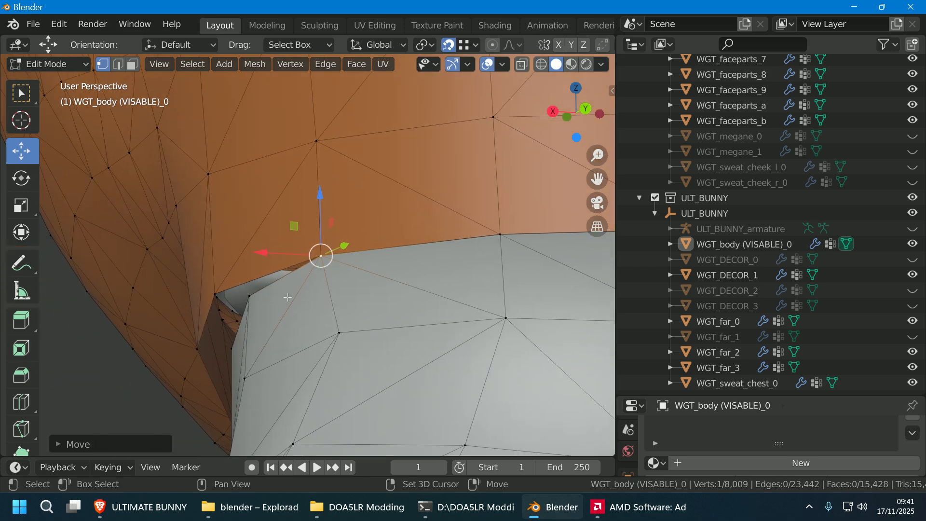
{"action": "left_click_drag", "start_coordinate": [254, 302], "coordinate": [212, 292]}
{"action": "middle_click_drag", "start_coordinate": [212, 292], "coordinate": [248, 285]}
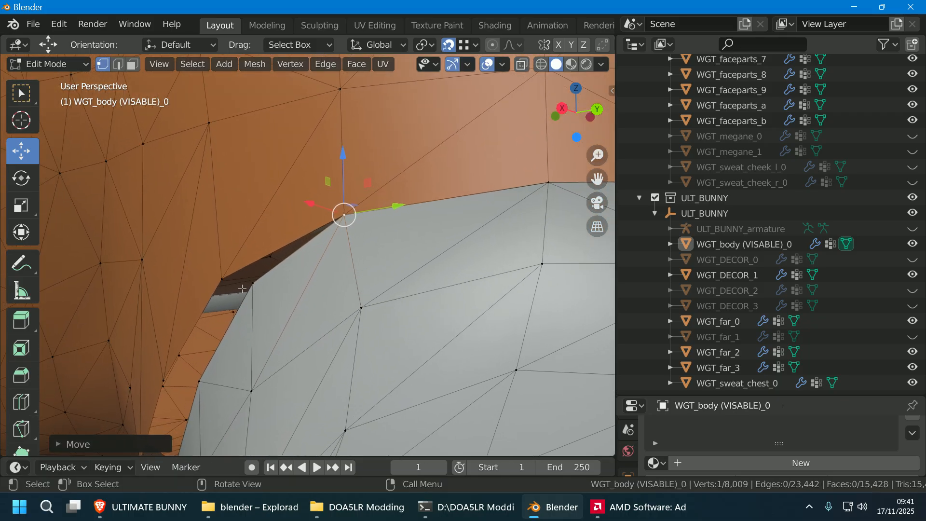
{"action": "left_click_drag", "start_coordinate": [261, 289], "coordinate": [218, 284]}
- Snap the body neck rim vertices on the character's left side to the matching face edge vertices
{"action": "middle_click_drag", "start_coordinate": [219, 283], "coordinate": [376, 63], "text": "shift"}
{"action": "middle_click_drag", "start_coordinate": [386, 241], "coordinate": [304, 274]}
{"action": "left_click_drag", "start_coordinate": [271, 225], "coordinate": [236, 226]}
{"action": "middle_click_drag", "start_coordinate": [227, 223], "coordinate": [251, 275]}
{"action": "scroll", "coordinate": [126, 252], "scroll_direction": "down", "scroll_amount": 3}
{"action": "middle_click_drag", "start_coordinate": [413, 289], "coordinate": [443, 308]}
{"action": "left_click_drag", "start_coordinate": [519, 295], "coordinate": [469, 296]}
- Snap the remaining body neck rim vertices at the left front and throat to the face edge, closing the gap
{"action": "middle_click_drag", "start_coordinate": [405, 298], "coordinate": [295, 294]}
{"action": "mouse_move", "coordinate": [280, 246]}
{"action": "middle_mouse_down"}
{"action": "mouse_move", "coordinate": [295, 295]}
{"action": "mouse_move", "coordinate": [291, 258]}
{"action": "middle_mouse_up"}
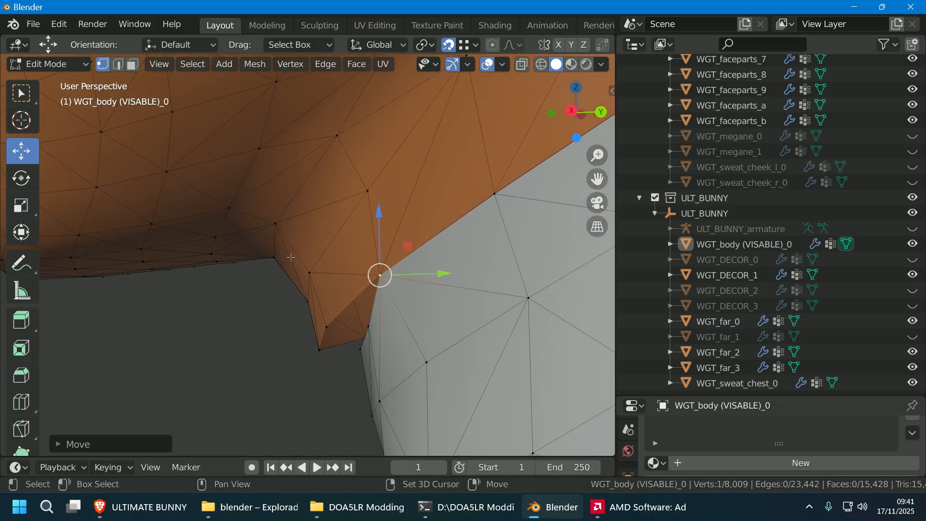
{"action": "left_click_drag", "start_coordinate": [369, 328], "coordinate": [302, 333]}
{"action": "middle_click_drag", "start_coordinate": [302, 332], "coordinate": [266, 199]}
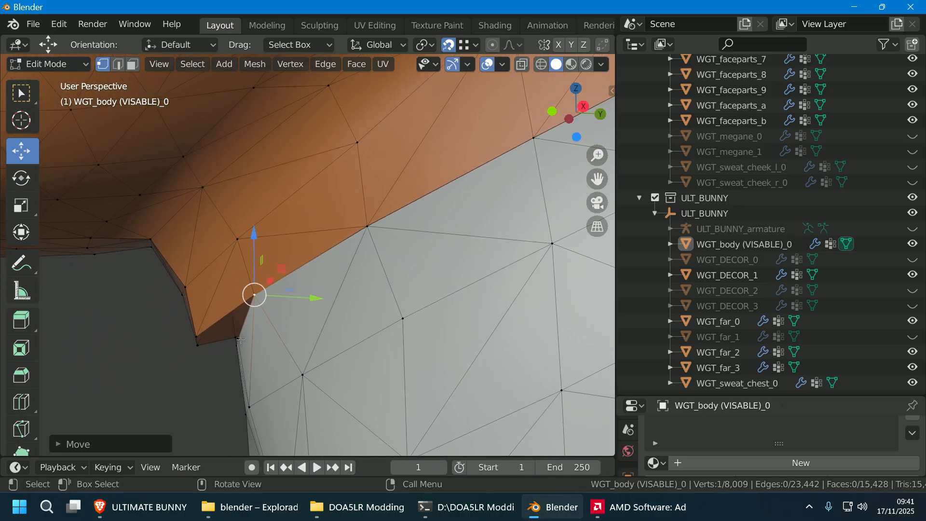
{"action": "key", "text": "g"}
{"action": "middle_click_drag", "start_coordinate": [150, 359], "coordinate": [459, 286]}
{"action": "left_click_drag", "start_coordinate": [459, 286], "coordinate": [444, 278]}
{"action": "middle_click_drag", "start_coordinate": [444, 277], "coordinate": [273, 342]}
- Turn off snapping, deselect all vertices, and check the neck seam from both sides of the head
{"action": "scroll", "coordinate": [408, 304], "scroll_direction": "down", "scroll_amount": 2}
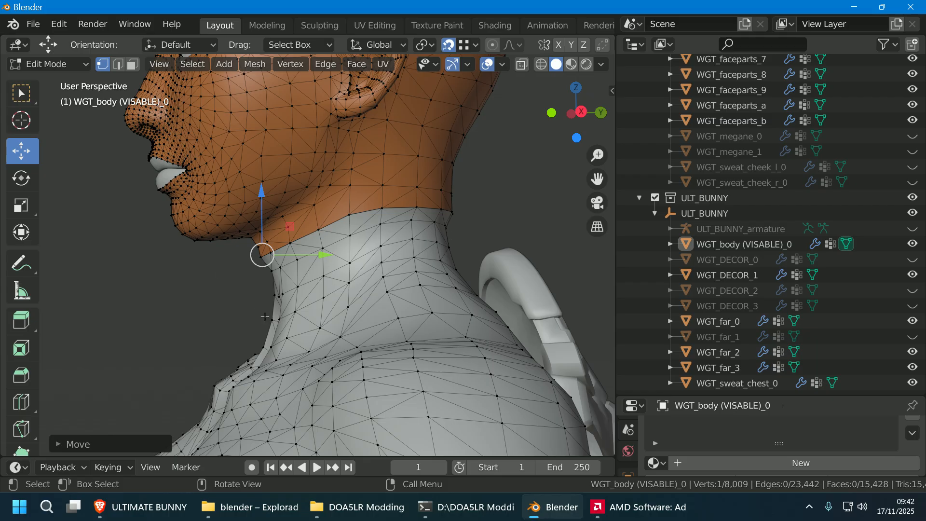
{"action": "left_click", "coordinate": [454, 46]}
{"action": "scroll", "coordinate": [143, 346], "scroll_direction": "down", "scroll_amount": 1}
{"action": "left_click", "coordinate": [181, 324]}
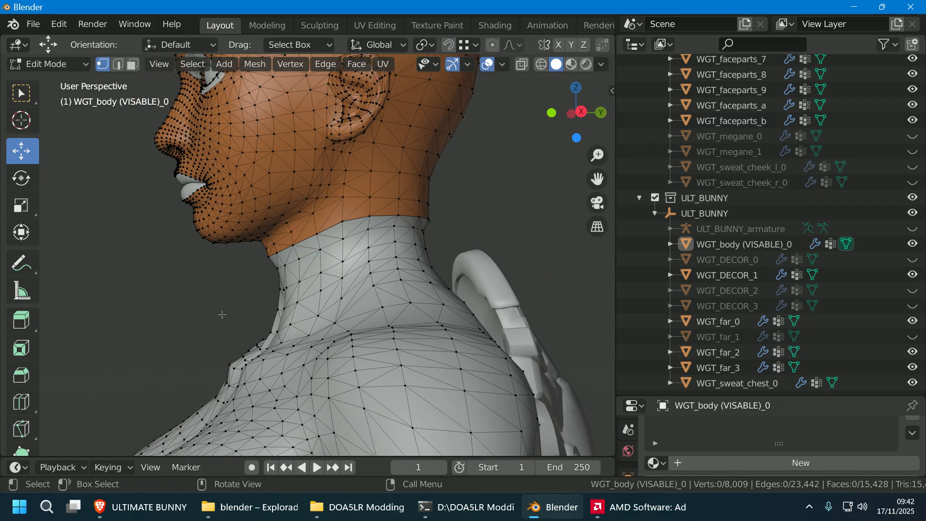
{"action": "middle_click_drag", "start_coordinate": [478, 291], "coordinate": [311, 282]}
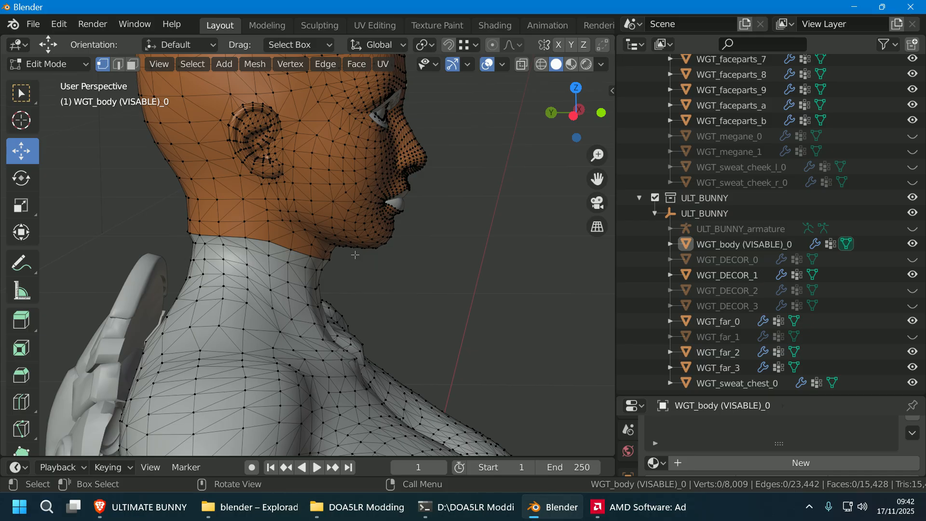
- Select the ring of body vertices just below the neck seam, including those hidden at the back, using wireframe display and circle select
{"action": "middle_click_drag", "start_coordinate": [478, 300], "coordinate": [370, 235]}
{"action": "middle_click_drag", "start_coordinate": [527, 247], "coordinate": [260, 158]}
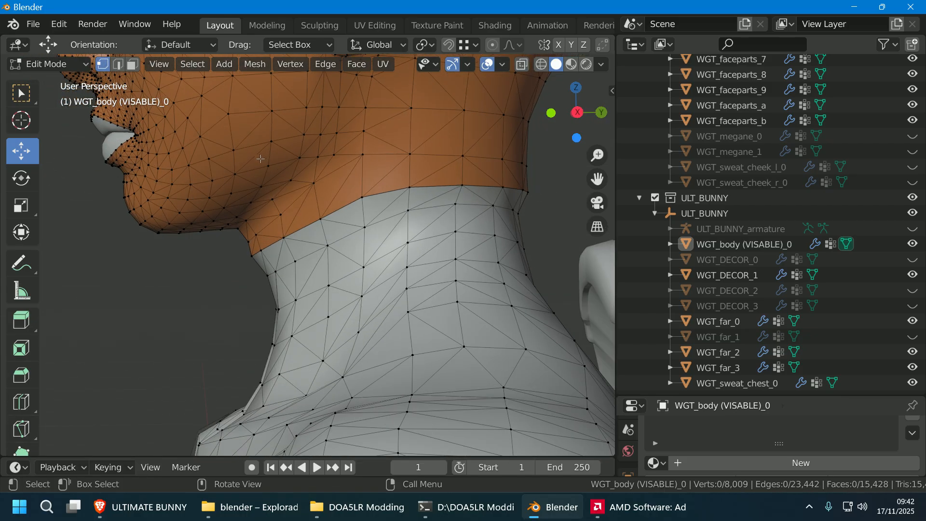
{"action": "left_click", "coordinate": [540, 64]}
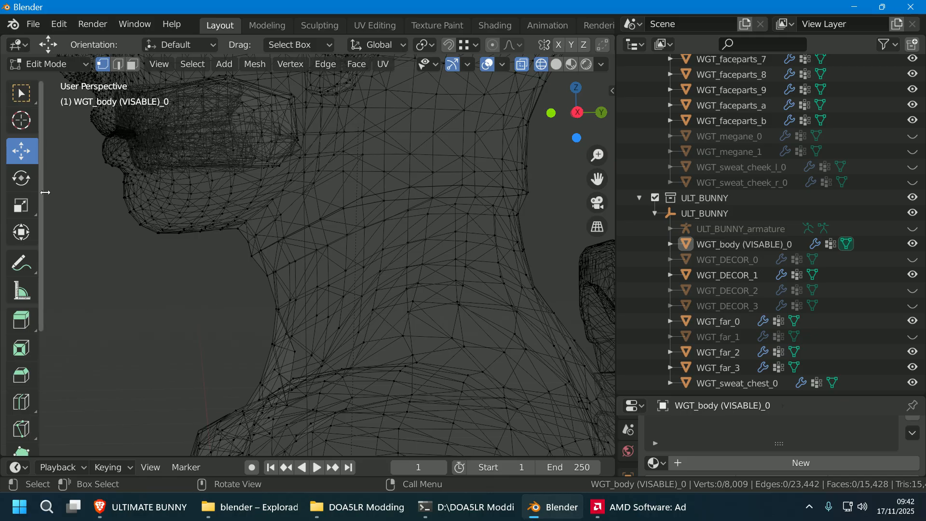
{"action": "key", "text": "c"}
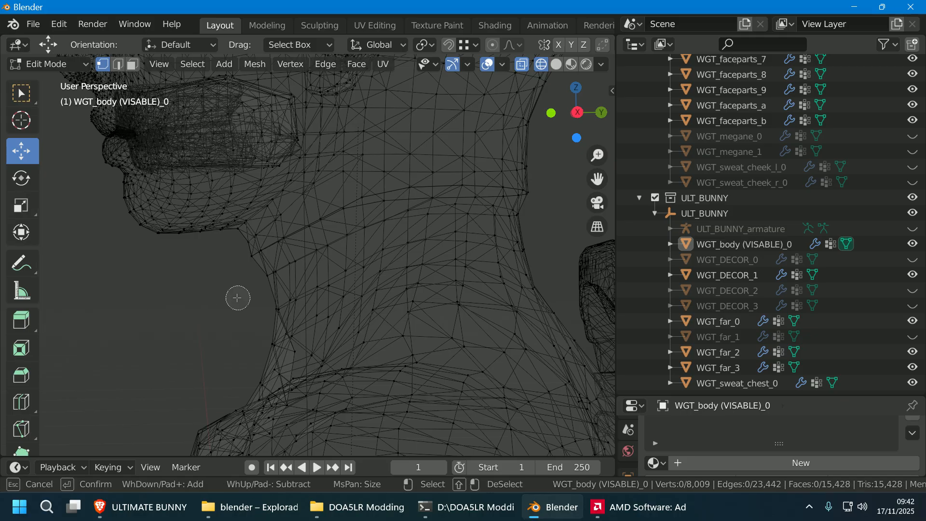
{"action": "mouse_move", "coordinate": [260, 275]}
{"action": "left_mouse_down"}
{"action": "mouse_move", "coordinate": [338, 226]}
{"action": "mouse_move", "coordinate": [513, 210]}
{"action": "mouse_move", "coordinate": [451, 212]}
{"action": "left_mouse_up"}
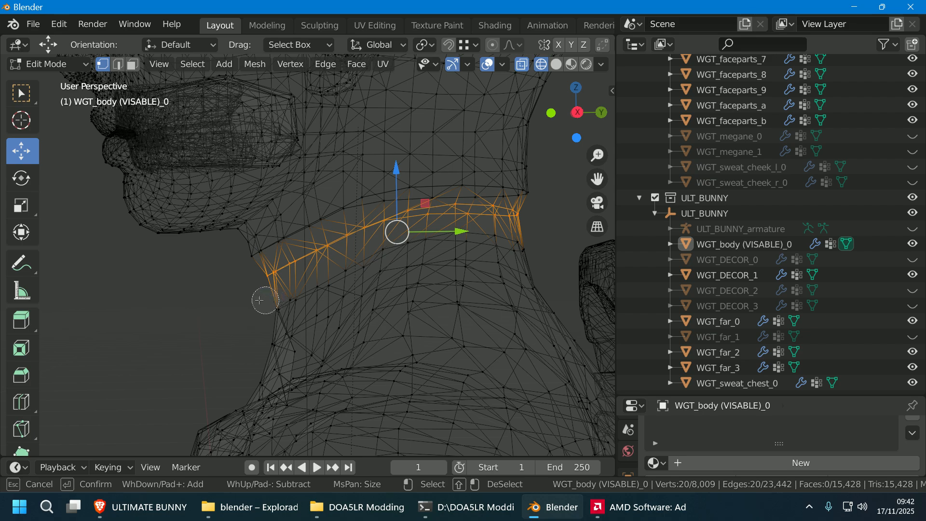
{"action": "key", "text": "Escape"}
{"action": "middle_click_drag", "start_coordinate": [260, 299], "coordinate": [506, 129]}
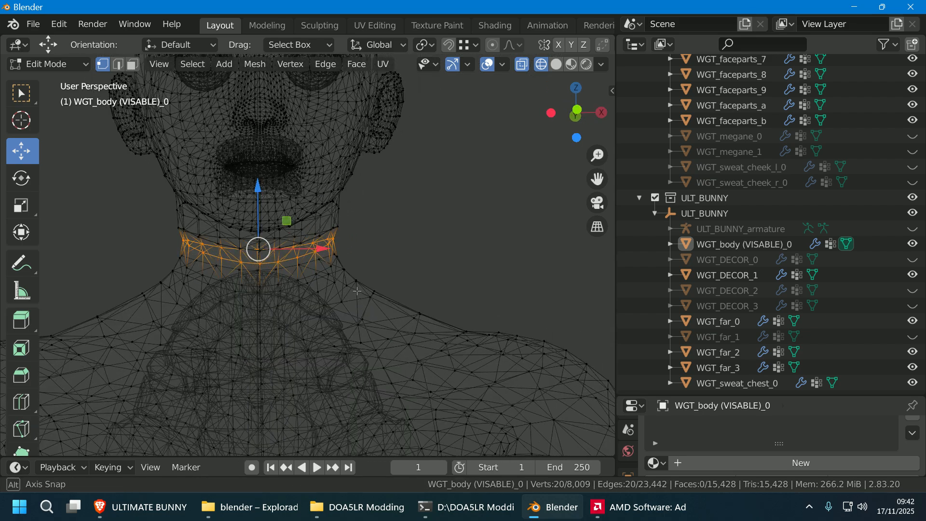
{"action": "left_click", "coordinate": [556, 64]}
{"action": "mouse_move", "coordinate": [447, 193]}
{"action": "middle_mouse_down"}
{"action": "mouse_move", "coordinate": [435, 266]}
{"action": "mouse_move", "coordinate": [436, 247]}
{"action": "middle_mouse_up"}
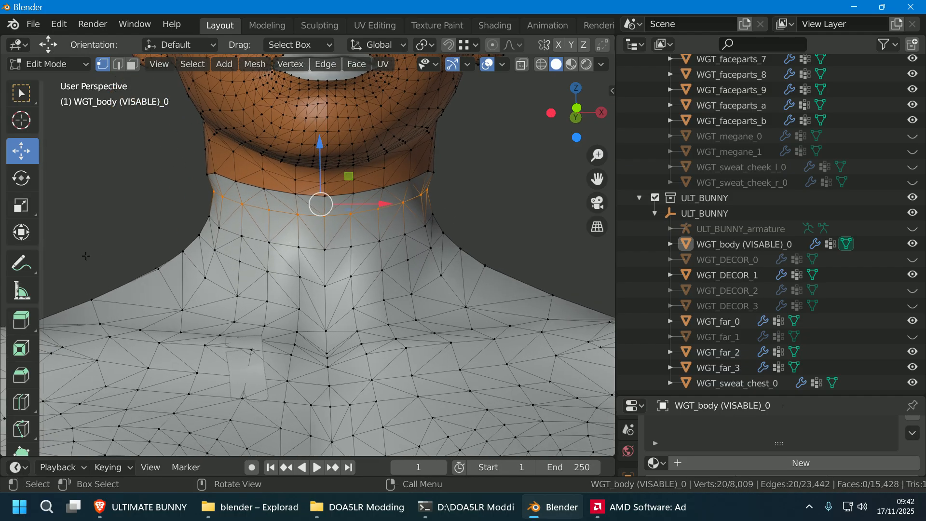
- Scale the first vertex ring below the neck seam slightly wider along X from the front view
{"action": "left_click", "coordinate": [602, 113]}
{"action": "left_click", "coordinate": [602, 112]}
{"action": "left_click", "coordinate": [602, 112]}
{"action": "left_click", "coordinate": [602, 112]}
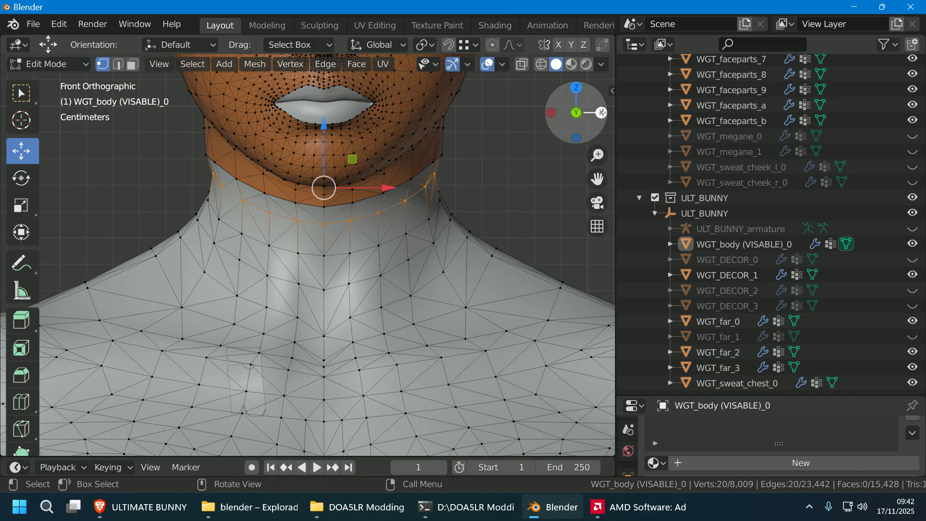
{"action": "left_click_drag", "start_coordinate": [598, 185], "coordinate": [618, 221]}
{"action": "scroll", "coordinate": [533, 250], "scroll_direction": "up", "scroll_amount": 1}
{"action": "left_click_drag", "start_coordinate": [597, 189], "coordinate": [578, 188]}
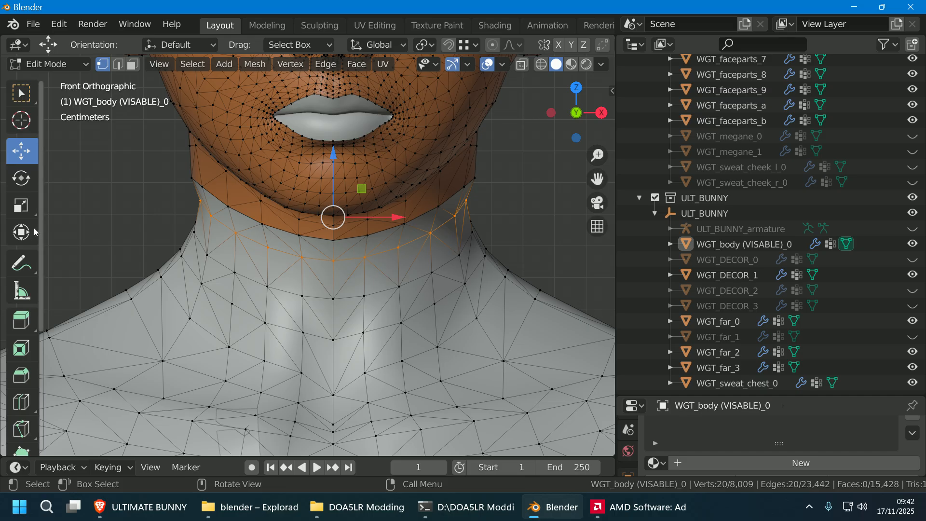
{"action": "left_click", "coordinate": [21, 207]}
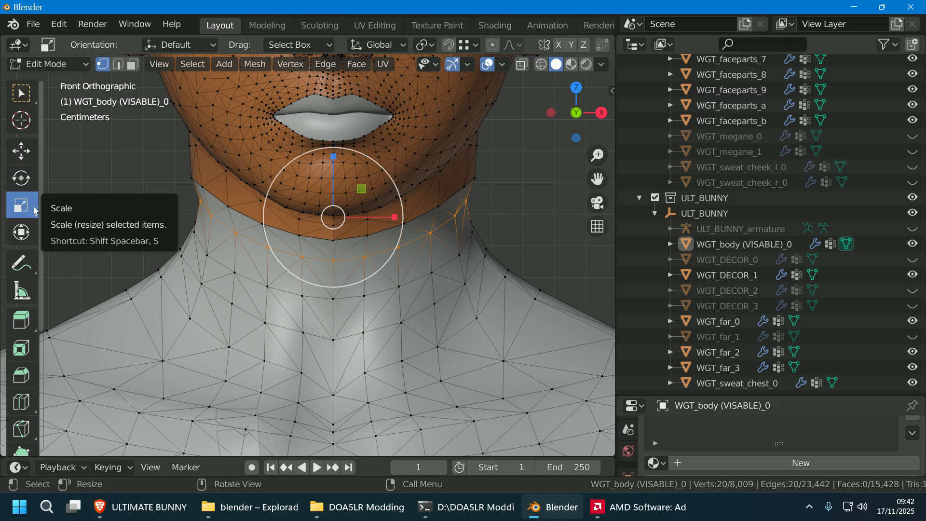
{"action": "left_click_drag", "start_coordinate": [395, 217], "coordinate": [402, 221]}
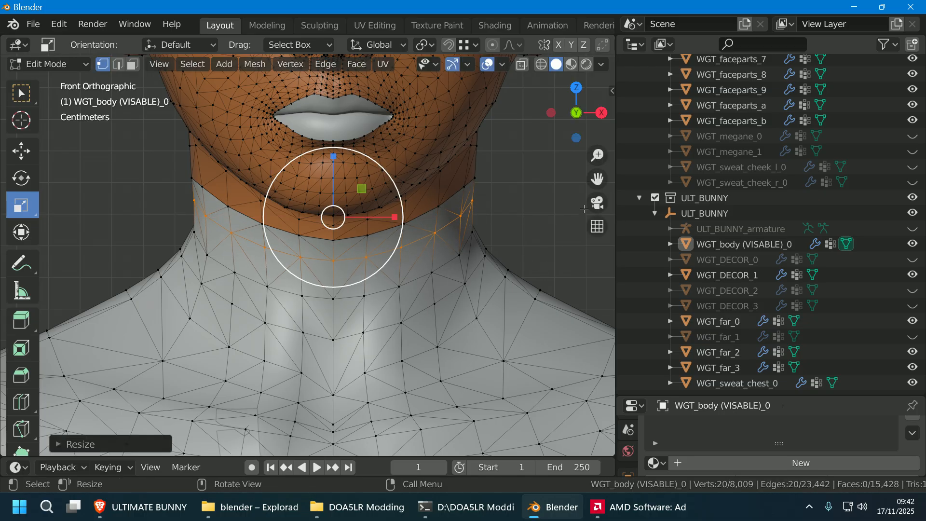
- Scale the same neck ring along Y by about 1.08 from the right side view
{"action": "left_click", "coordinate": [601, 112]}
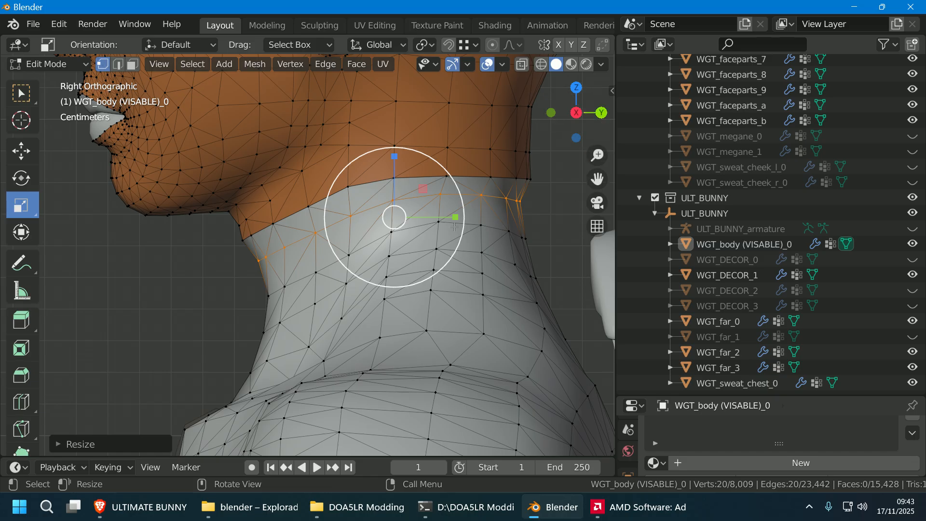
{"action": "left_click_drag", "start_coordinate": [455, 217], "coordinate": [461, 220]}
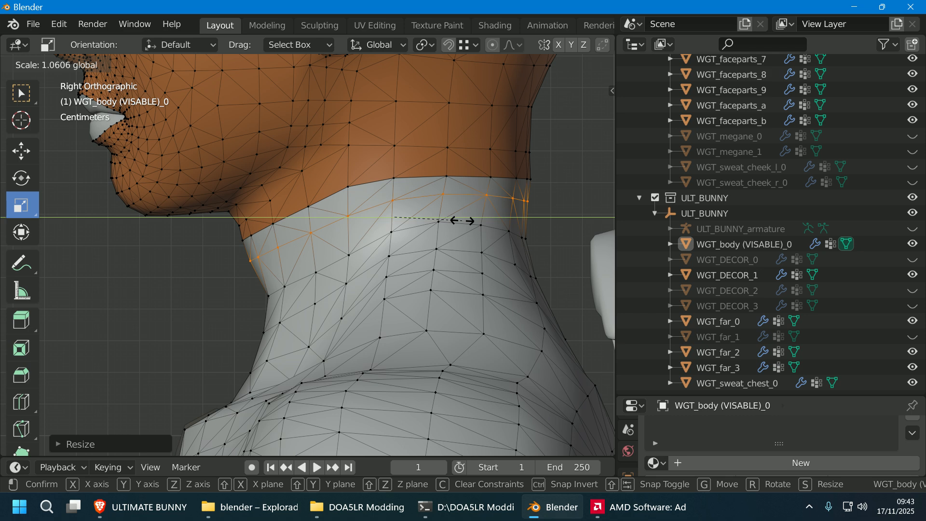
{"action": "left_click_drag", "start_coordinate": [463, 220], "coordinate": [464, 221]}
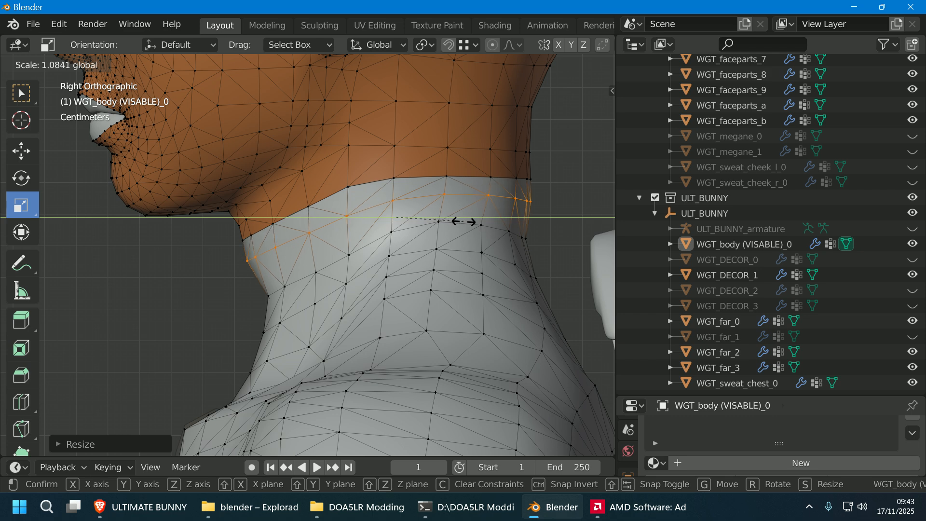
{"action": "left_click_drag", "start_coordinate": [464, 221], "coordinate": [465, 221]}
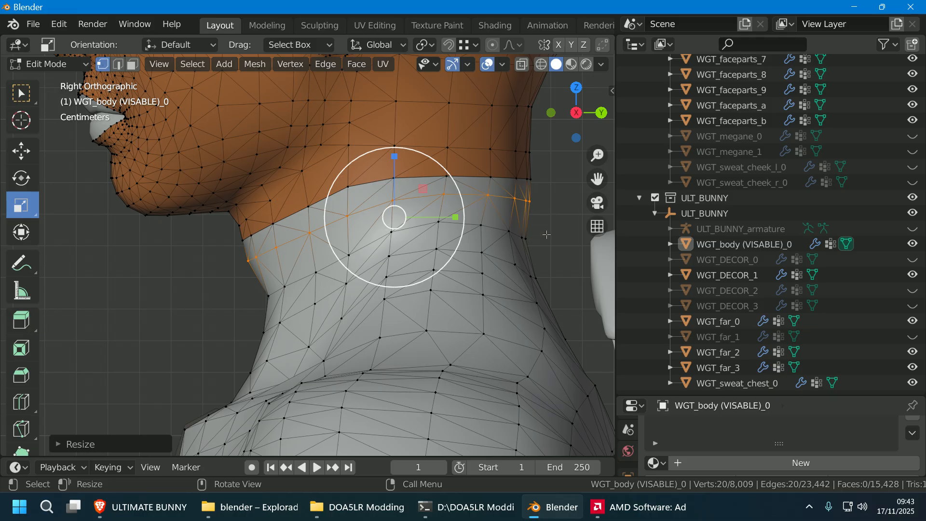
- Select the next ring of body neck vertices further down, all the way around, in wireframe display, and return to solid shading
{"action": "left_click", "coordinate": [526, 239]}
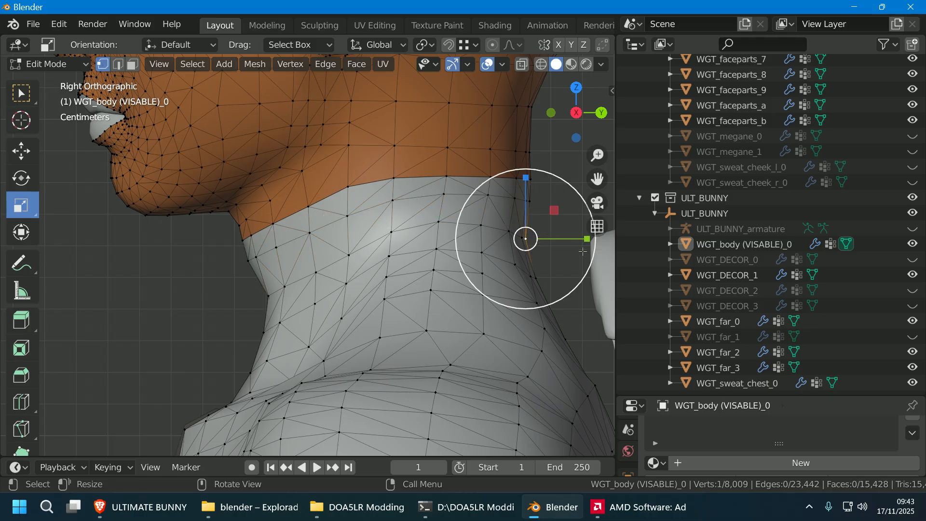
{"action": "left_click", "coordinate": [541, 64]}
{"action": "mouse_move", "coordinate": [297, 304]}
{"action": "middle_mouse_down"}
{"action": "mouse_move", "coordinate": [308, 308]}
{"action": "mouse_move", "coordinate": [302, 301]}
{"action": "middle_mouse_up"}
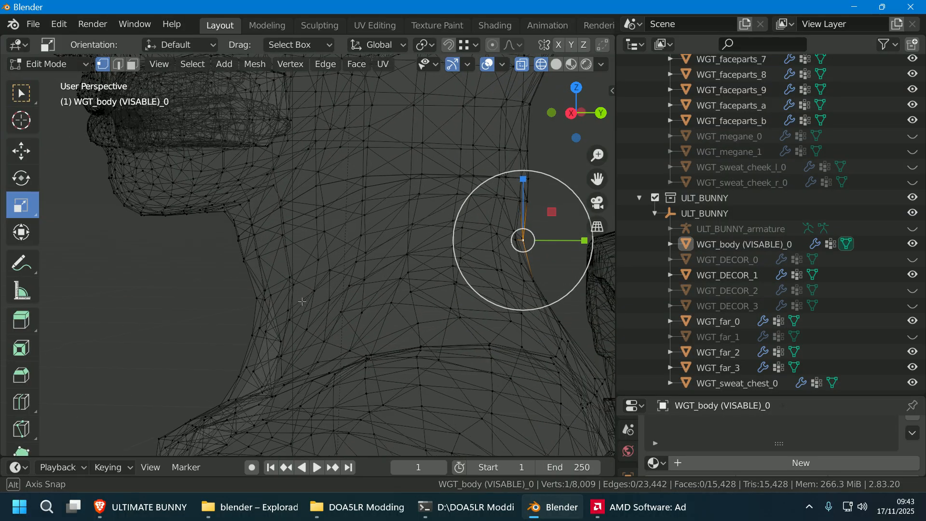
{"action": "key", "text": "c"}
{"action": "mouse_move", "coordinate": [523, 239]}
{"action": "left_mouse_down"}
{"action": "mouse_move", "coordinate": [398, 233]}
{"action": "mouse_move", "coordinate": [256, 285]}
{"action": "left_mouse_up"}
{"action": "key", "text": "Escape"}
{"action": "scroll", "coordinate": [329, 297], "scroll_direction": "down", "scroll_amount": 1}
{"action": "mouse_move", "coordinate": [329, 297]}
{"action": "middle_mouse_down"}
{"action": "mouse_move", "coordinate": [417, 306]}
{"action": "mouse_move", "coordinate": [402, 297]}
{"action": "middle_mouse_up"}
{"action": "key", "text": "c"}
{"action": "left_click_drag", "start_coordinate": [306, 270], "coordinate": [351, 290]}
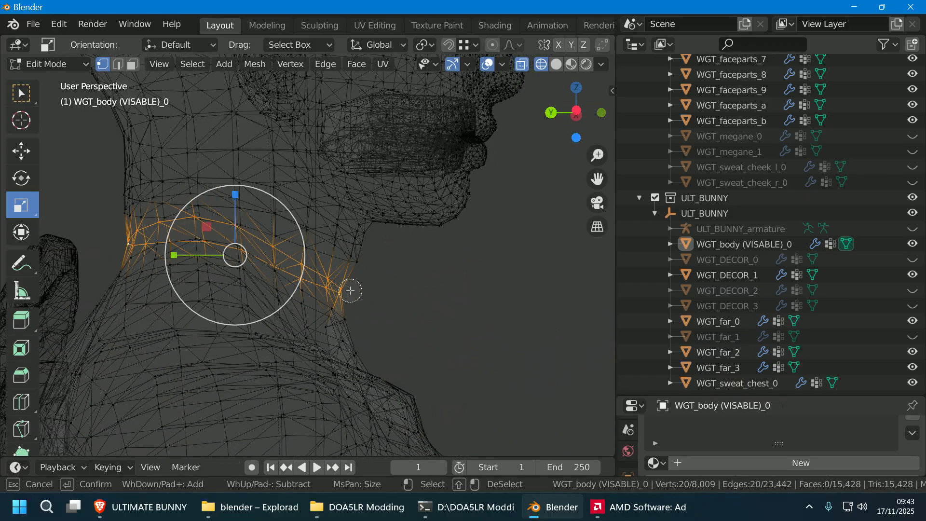
{"action": "key", "text": "Escape"}
{"action": "middle_click_drag", "start_coordinate": [444, 283], "coordinate": [217, 294]}
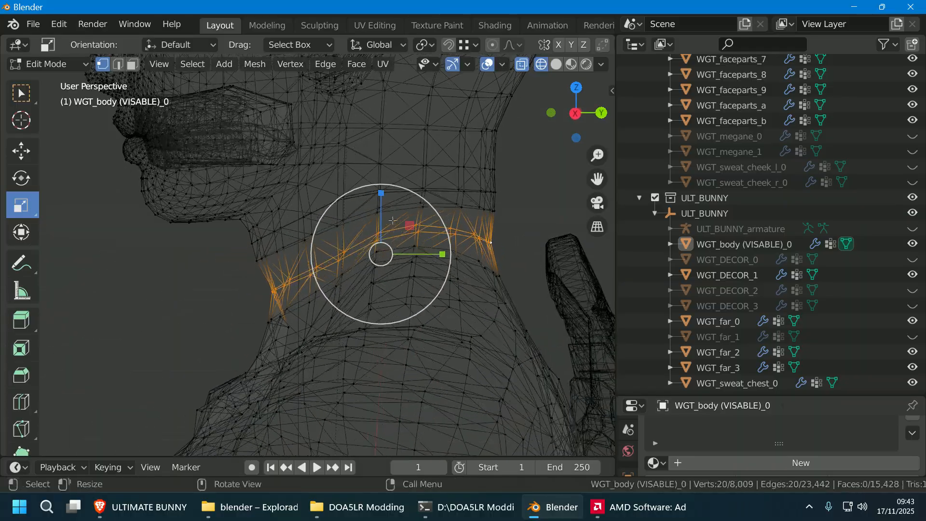
{"action": "left_click", "coordinate": [557, 65]}
- Scale the second neck ring slightly larger along Y from the right side view, restoring its selection if it gets lost
{"action": "left_click", "coordinate": [601, 113]}
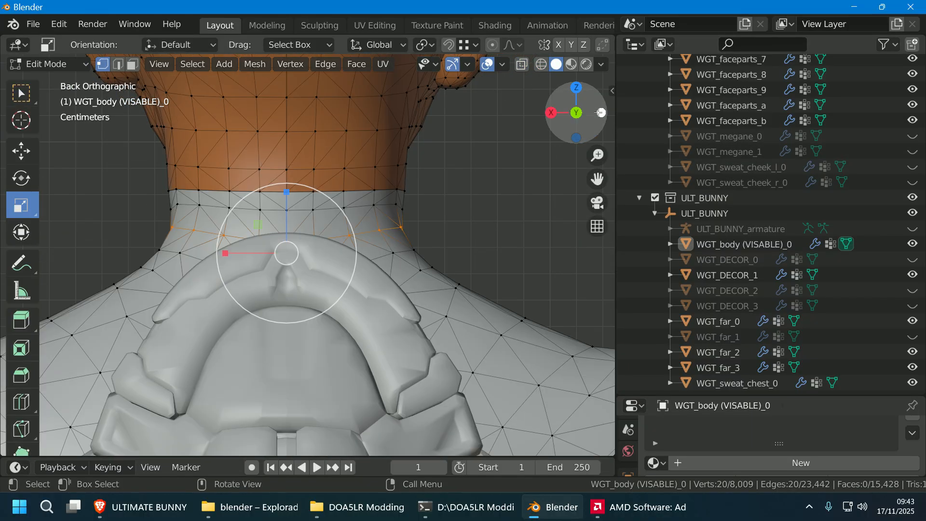
{"action": "left_click", "coordinate": [600, 112]}
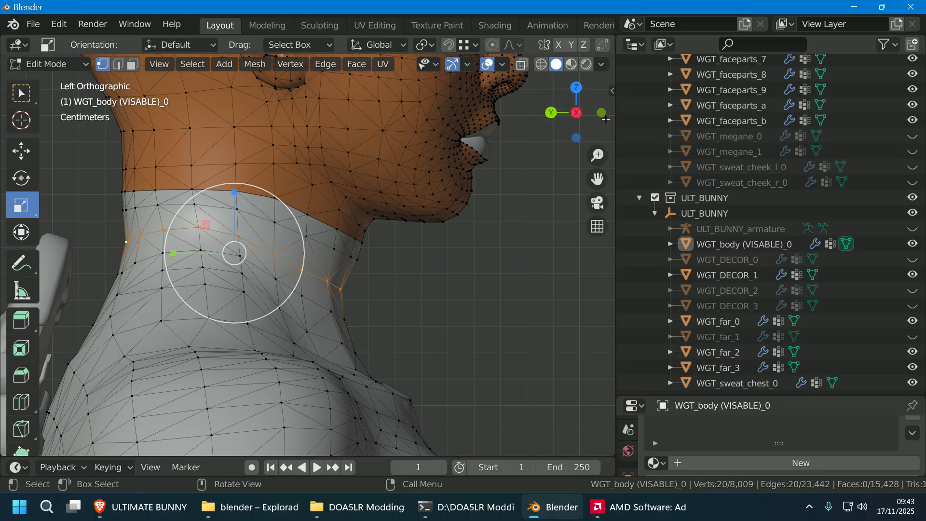
{"action": "left_click", "coordinate": [601, 113]}
{"action": "left_click", "coordinate": [608, 116]}
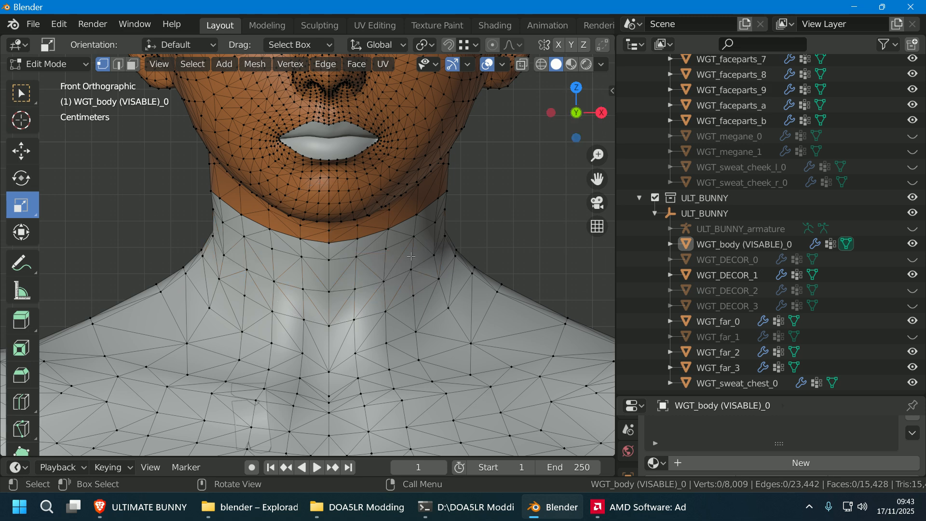
{"action": "key", "text": "ctrl+z"}
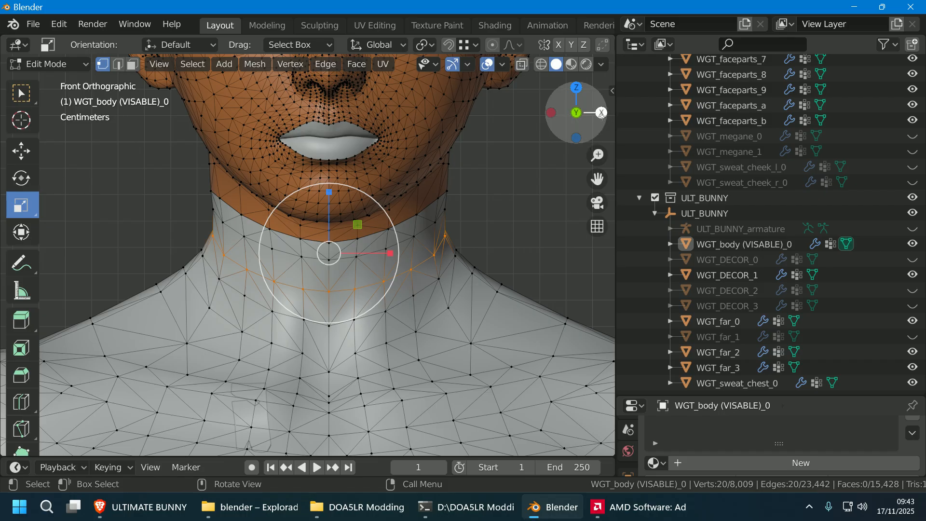
{"action": "left_click", "coordinate": [602, 113]}
{"action": "left_click_drag", "start_coordinate": [599, 181], "coordinate": [601, 171]}
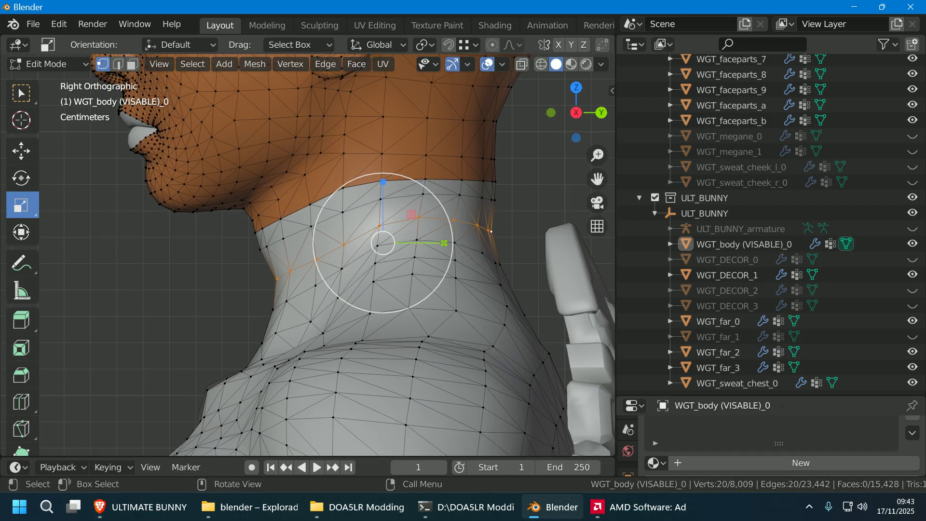
{"action": "left_click_drag", "start_coordinate": [444, 243], "coordinate": [449, 243]}
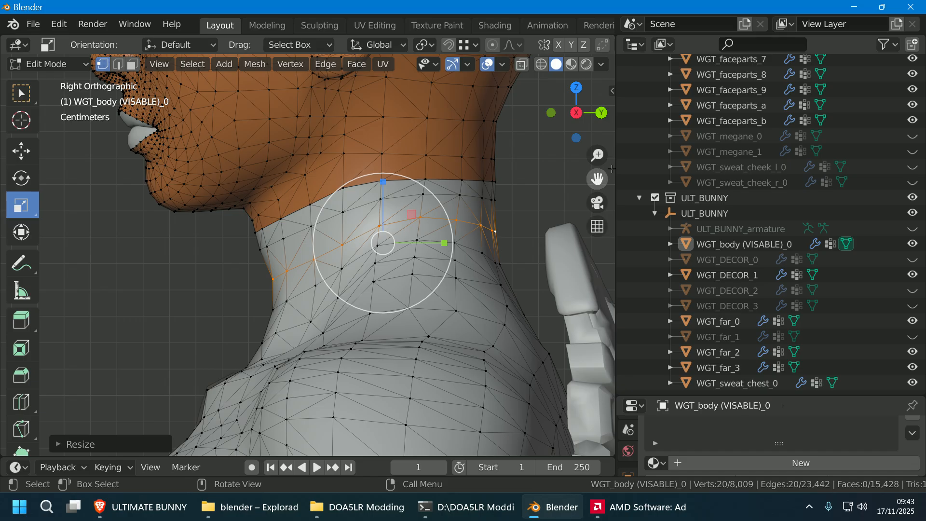
- Scale the second neck ring along X to about 0.99 from the front view
{"action": "left_click", "coordinate": [601, 112]}
{"action": "left_click", "coordinate": [600, 112]}
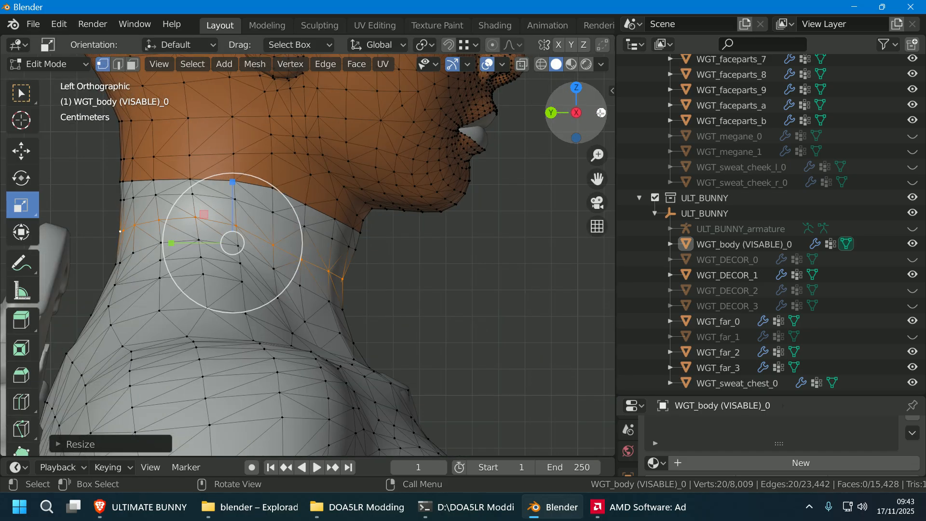
{"action": "left_click", "coordinate": [600, 112]}
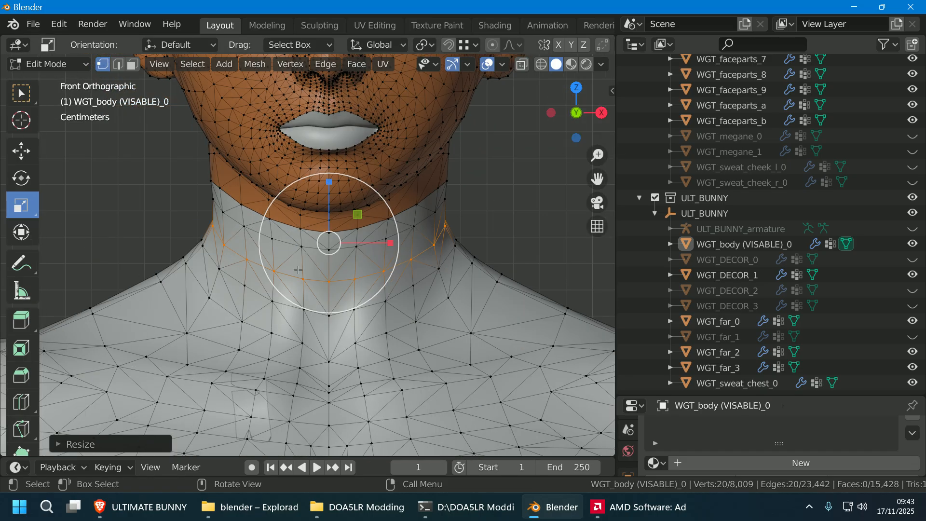
{"action": "left_click_drag", "start_coordinate": [390, 243], "coordinate": [391, 247]}
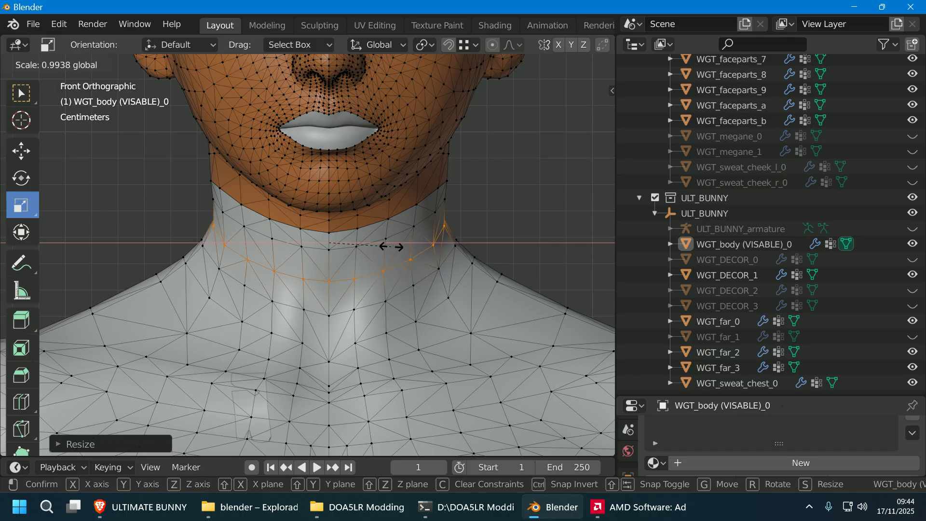
{"action": "left_click_drag", "start_coordinate": [391, 247], "coordinate": [391, 247]}
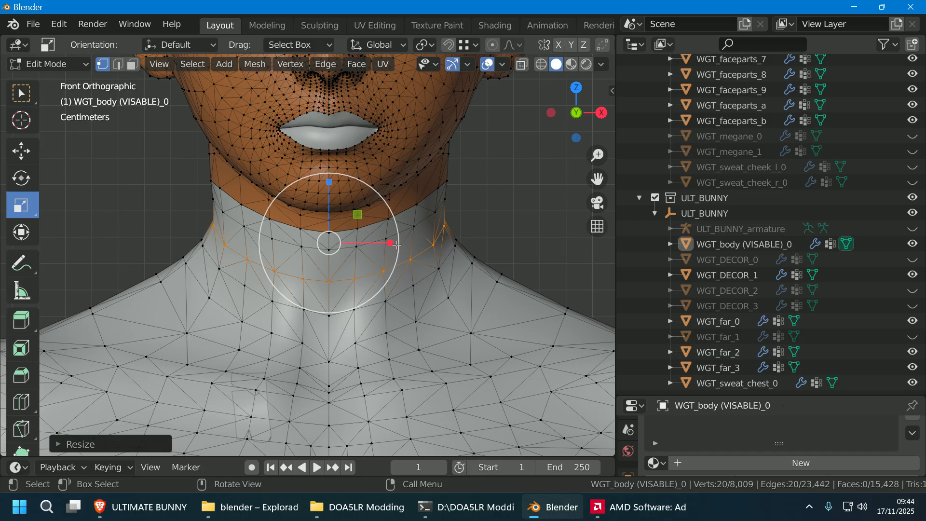
- Fine-tune the second neck ring from the right side view by moving it slightly toward the throat and enlarging it slightly along Y
{"action": "left_click", "coordinate": [600, 112]}
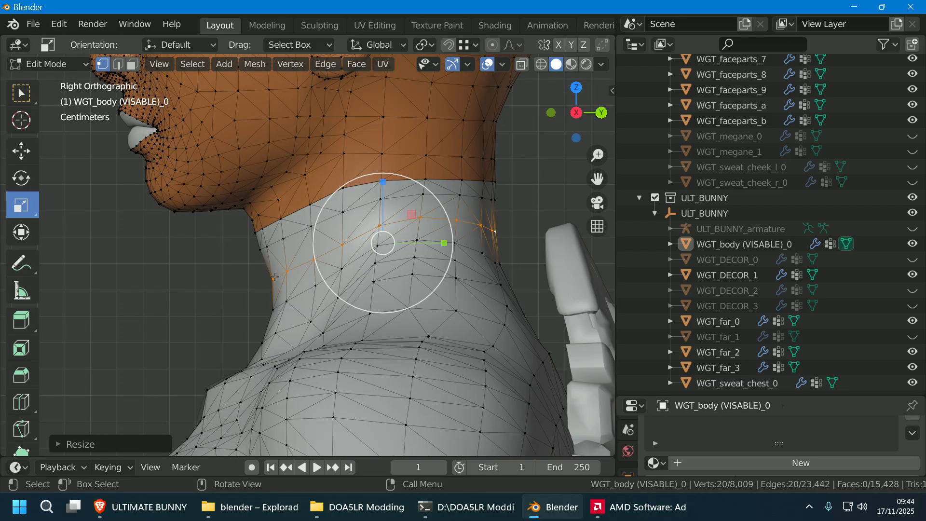
{"action": "left_click", "coordinate": [21, 151]}
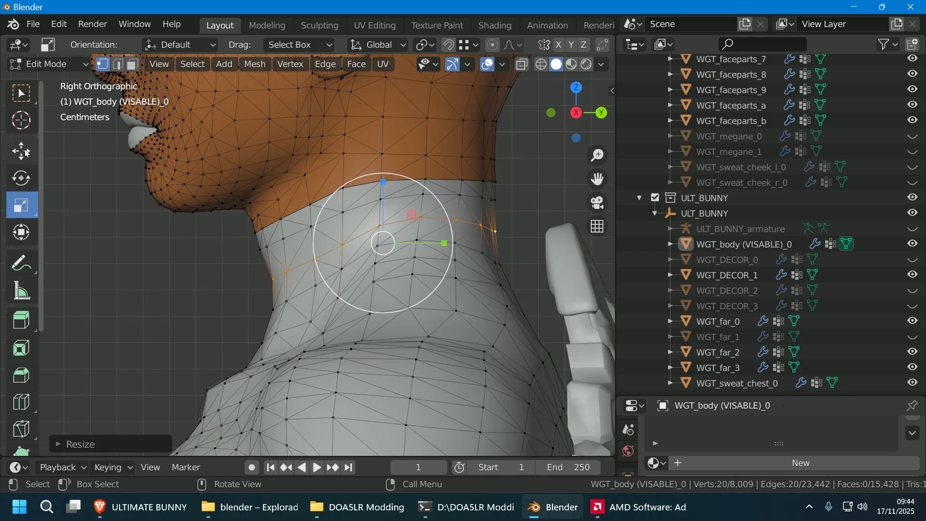
{"action": "left_click_drag", "start_coordinate": [384, 251], "coordinate": [387, 248]}
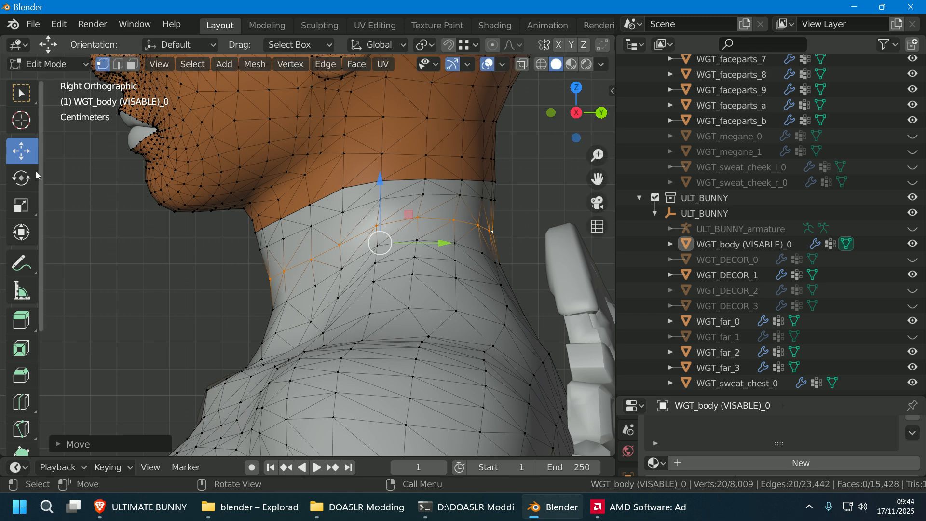
{"action": "left_click", "coordinate": [32, 206]}
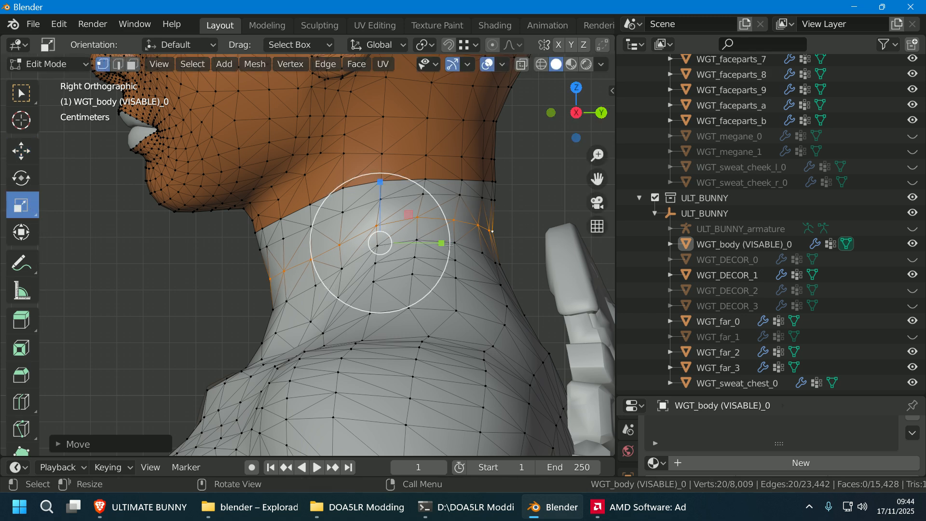
{"action": "left_click_drag", "start_coordinate": [449, 245], "coordinate": [444, 245]}
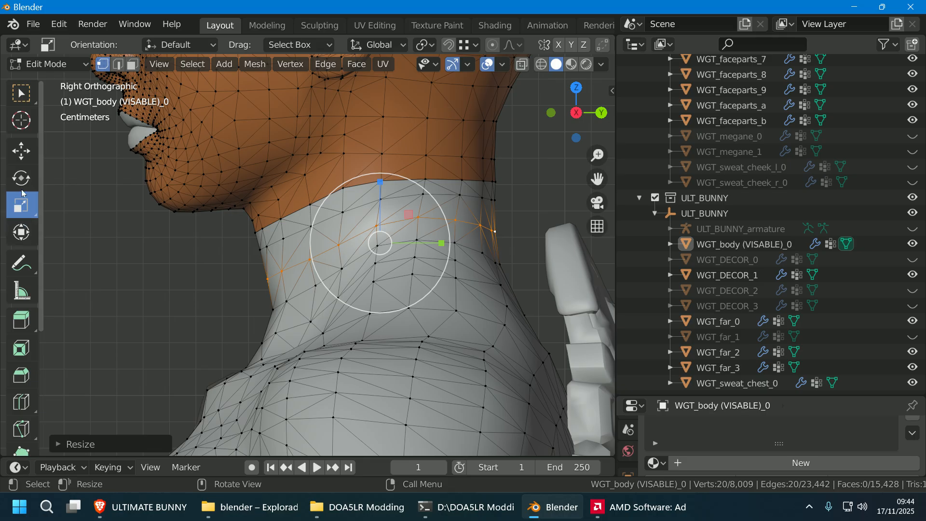
{"action": "left_click", "coordinate": [38, 158]}
{"action": "left_click_drag", "start_coordinate": [380, 246], "coordinate": [383, 251]}
- Return the body to Object Mode and inspect the reshaped neck from several angles
{"action": "middle_click_drag", "start_coordinate": [421, 300], "coordinate": [520, 281]}
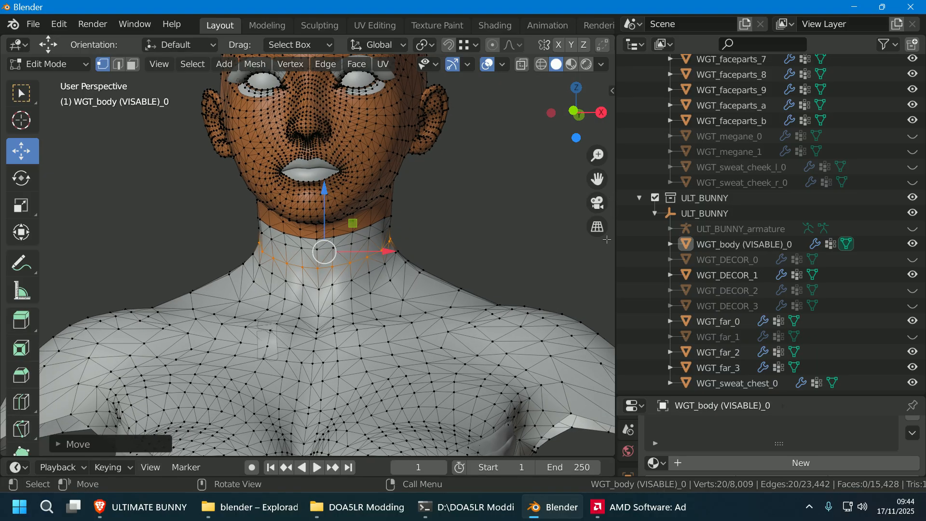
{"action": "left_click", "coordinate": [847, 244]}
{"action": "middle_click_drag", "start_coordinate": [501, 254], "coordinate": [68, 266]}
{"action": "scroll", "coordinate": [183, 288], "scroll_direction": "down", "scroll_amount": 6}
{"action": "middle_click_drag", "start_coordinate": [200, 287], "coordinate": [308, 302]}
{"action": "scroll", "coordinate": [376, 303], "scroll_direction": "up", "scroll_amount": 6}
{"action": "mouse_move", "coordinate": [425, 288]}
{"action": "middle_mouse_down"}
{"action": "mouse_move", "coordinate": [409, 269]}
{"action": "mouse_move", "coordinate": [426, 291]}
{"action": "middle_mouse_up"}
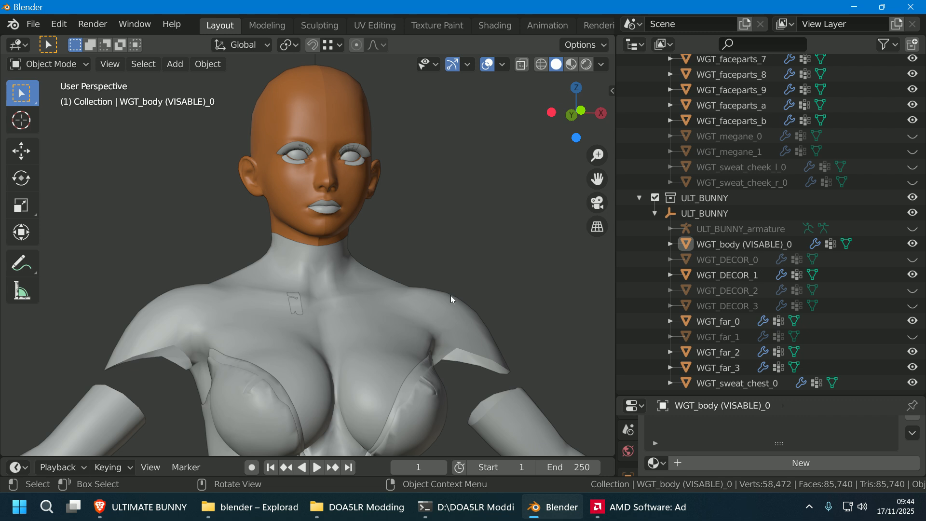
- Export WGT_body (VISABLE)_0 as WGT_body (VISABLE)_0.tmcmesh into the D:\DOA5LR Modding folder, keeping the default export options
{"action": "middle_click_drag", "start_coordinate": [520, 265], "coordinate": [387, 304]}
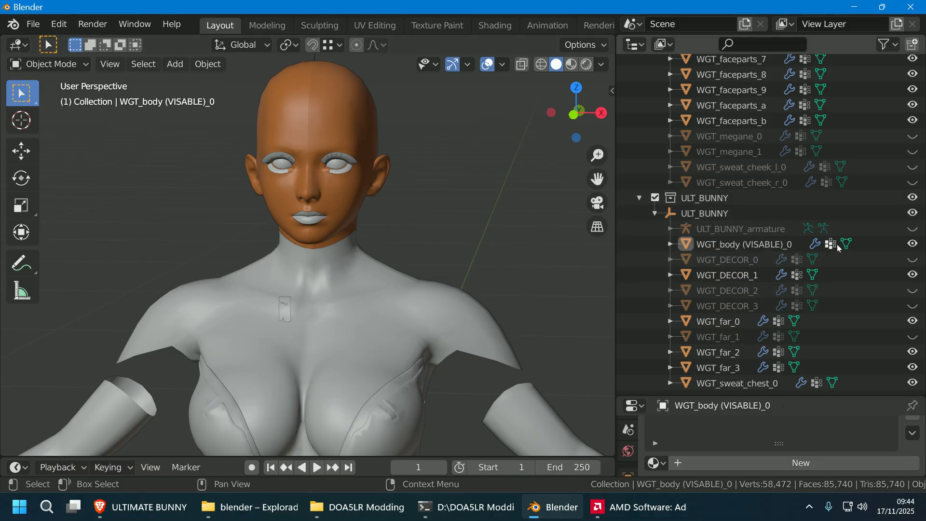
{"action": "left_click", "coordinate": [772, 248]}
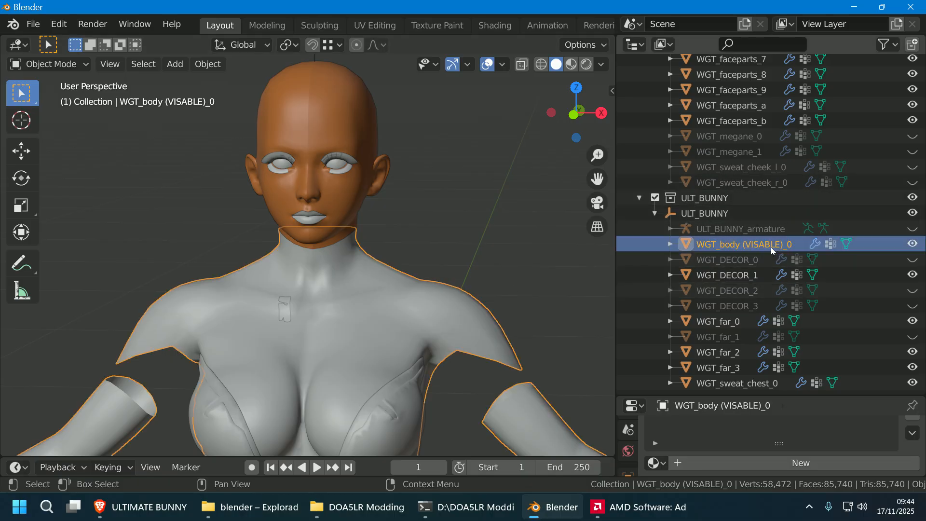
{"action": "left_click", "coordinate": [33, 24]}
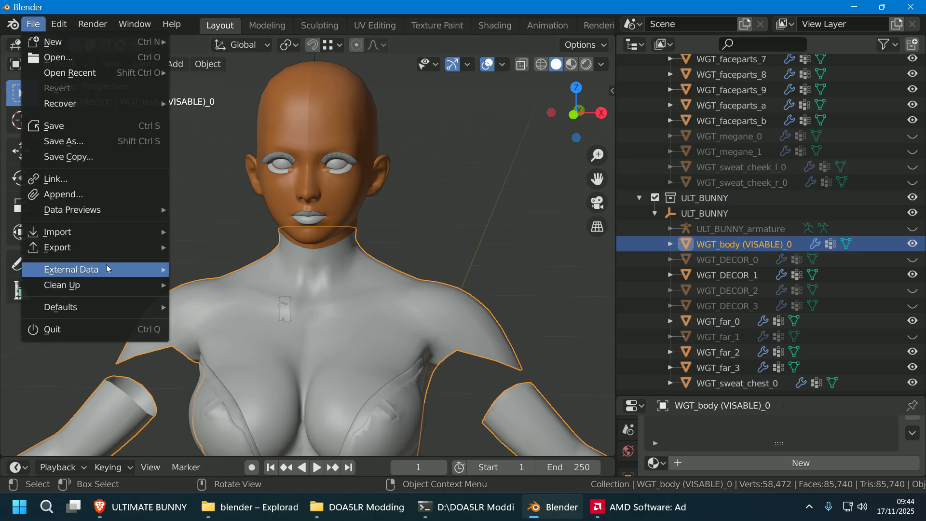
{"action": "mouse_move", "coordinate": [116, 251]}
{"action": "left_click", "coordinate": [235, 416]}
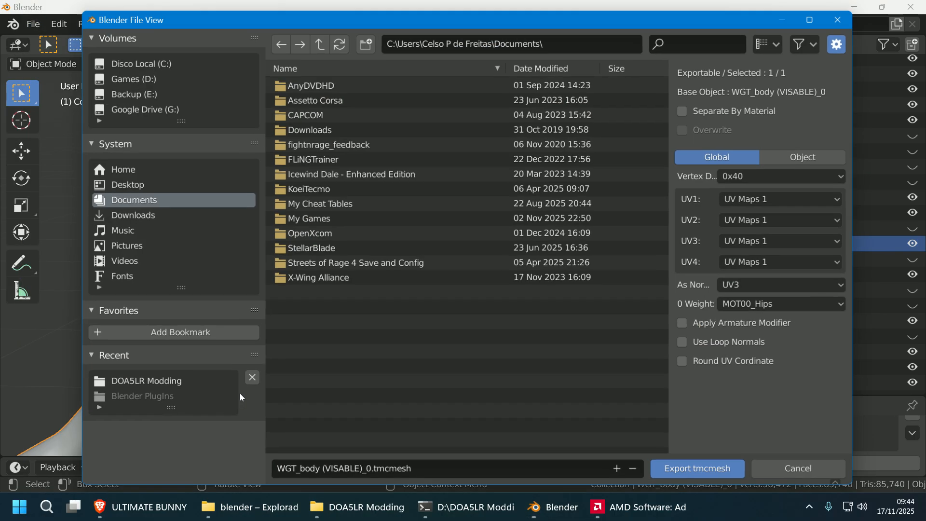
{"action": "left_click", "coordinate": [161, 382]}
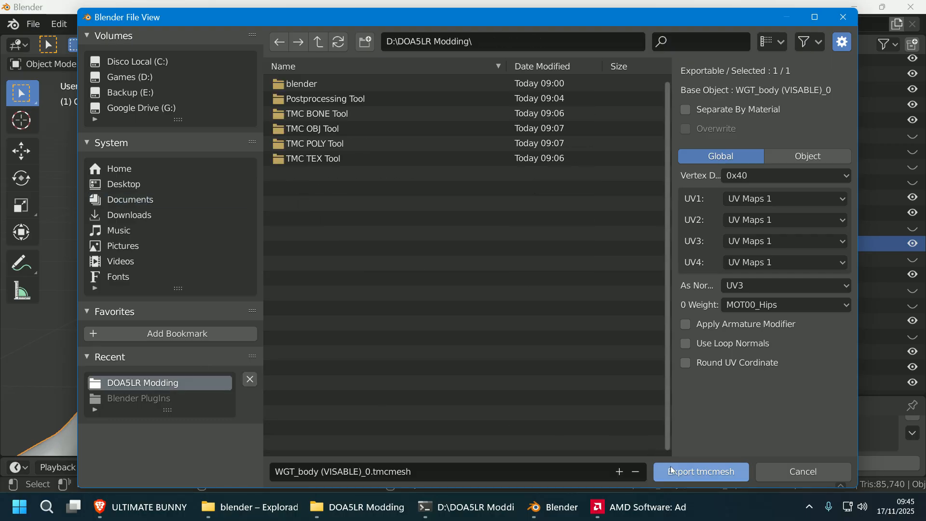
{"action": "left_click", "coordinate": [701, 471]}
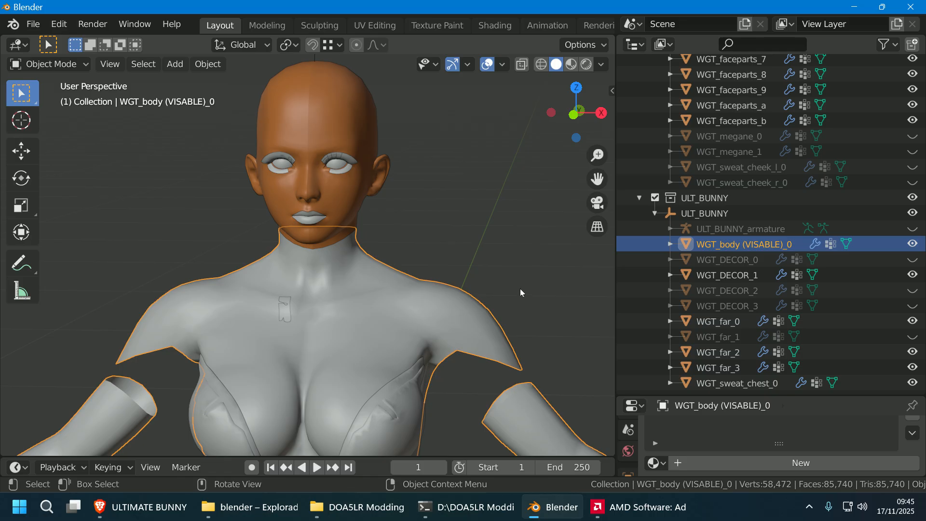
- Unhide the helmet mesh WGT_DECOR_2 and the visor mesh WGT_DECOR_3 in the ULT_BUNNY collection, leaving WGT_far_1 hidden
{"action": "middle_click_drag", "start_coordinate": [523, 291], "coordinate": [461, 274]}
{"action": "left_click", "coordinate": [460, 275]}
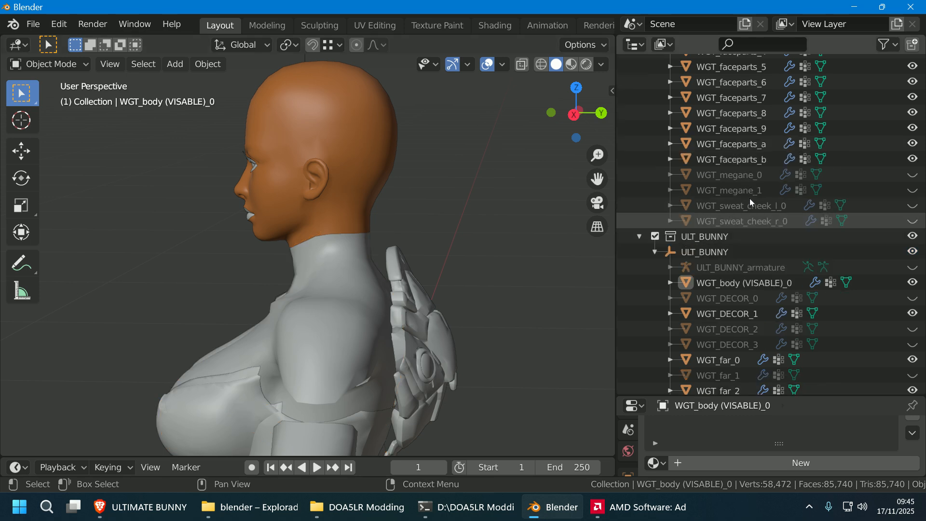
{"action": "left_click", "coordinate": [912, 290]}
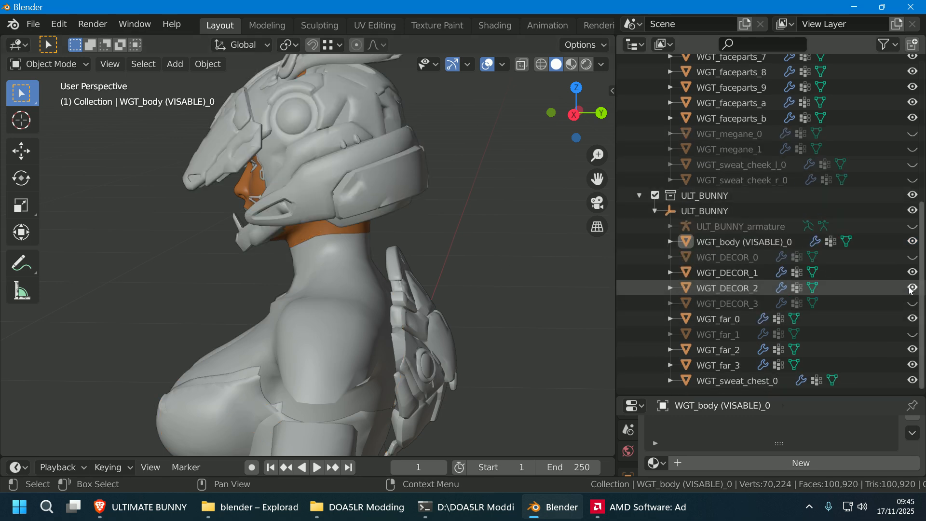
{"action": "middle_click_drag", "start_coordinate": [537, 302], "coordinate": [533, 257]}
{"action": "left_click", "coordinate": [912, 334]}
{"action": "left_click", "coordinate": [912, 334]}
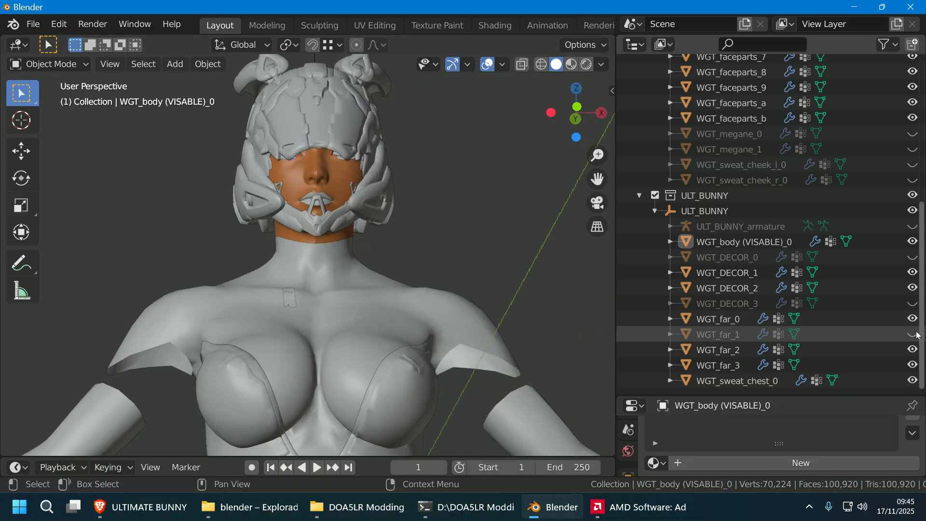
{"action": "left_click", "coordinate": [912, 303]}
- Inspect how the helmet and visor fit around the face and neck from close up and from several angles
{"action": "scroll", "coordinate": [449, 316], "scroll_direction": "up", "scroll_amount": 6}
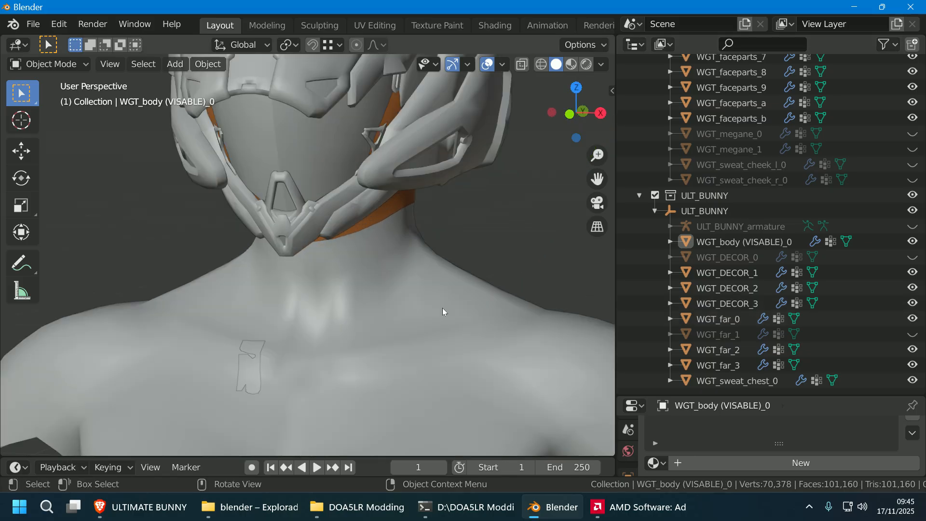
{"action": "middle_click_drag", "start_coordinate": [483, 275], "coordinate": [466, 274]}
{"action": "scroll", "coordinate": [441, 371], "scroll_direction": "down", "scroll_amount": 5}
{"action": "middle_click_drag", "start_coordinate": [441, 371], "coordinate": [463, 343]}
{"action": "scroll", "coordinate": [436, 385], "scroll_direction": "up", "scroll_amount": 4}
{"action": "middle_click_drag", "start_coordinate": [187, 229], "coordinate": [502, 280]}
{"action": "scroll", "coordinate": [331, 274], "scroll_direction": "down", "scroll_amount": 3}
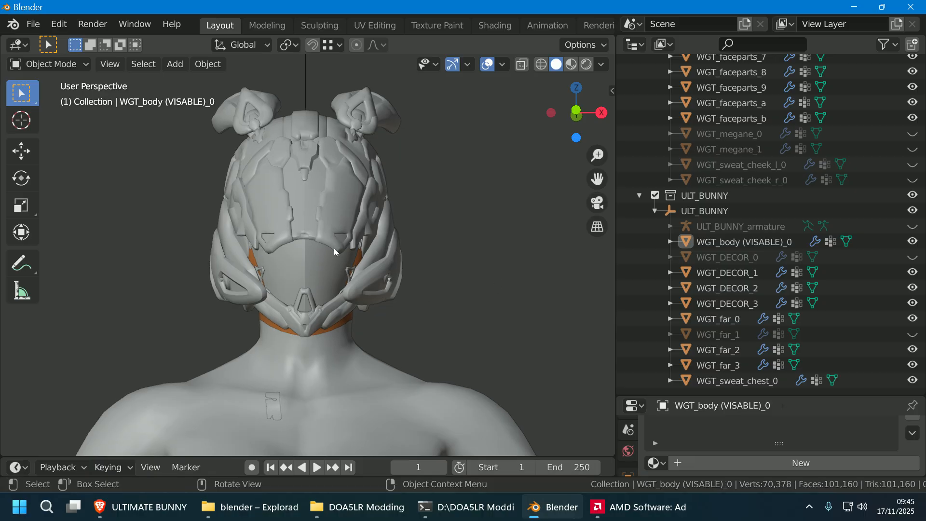
- Open WGT_DECOR_2 and WGT_DECOR_3 together in Edit Mode with all vertices selected, in front view with the Scale tool active
{"action": "left_click", "coordinate": [793, 349]}
{"action": "left_click", "coordinate": [795, 351]}
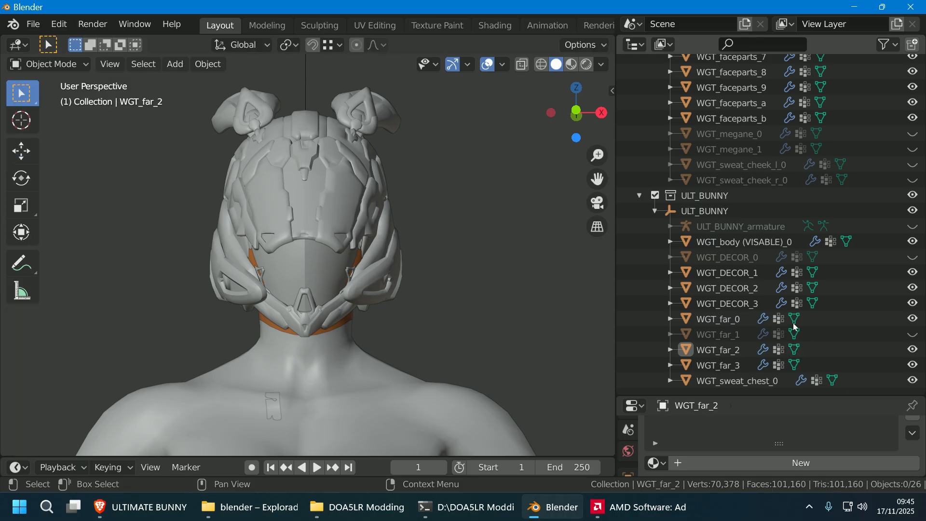
{"action": "left_click", "coordinate": [306, 309]}
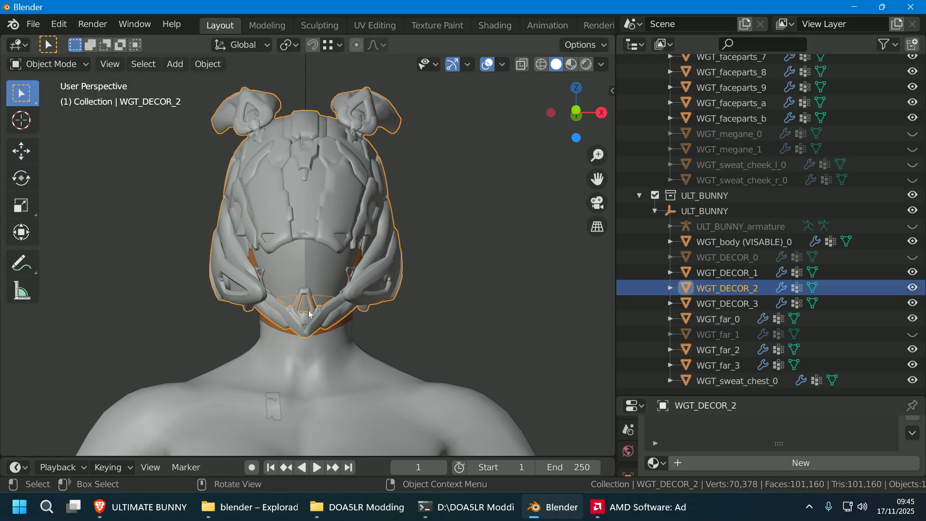
{"action": "left_click", "coordinate": [317, 322]}
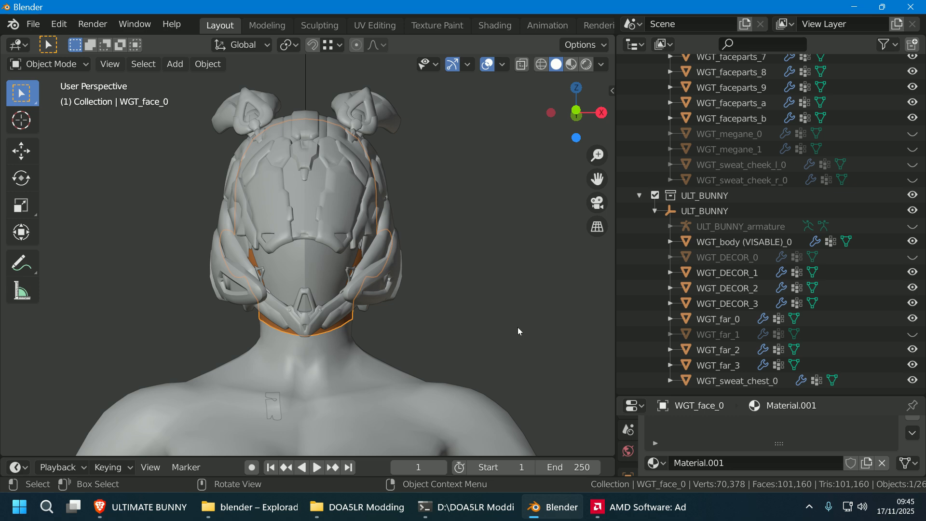
{"action": "left_click", "coordinate": [322, 283]}
{"action": "left_click", "coordinate": [812, 304]}
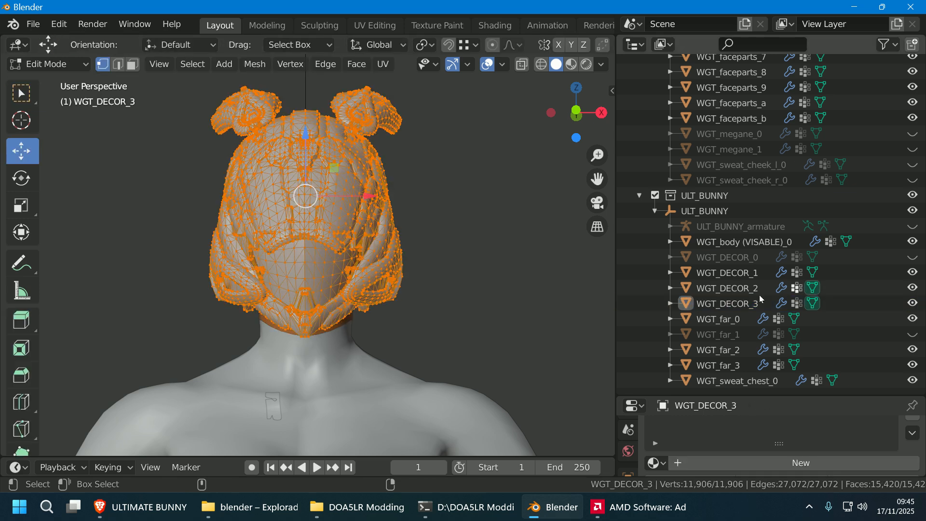
{"action": "left_click", "coordinate": [601, 117]}
{"action": "left_click", "coordinate": [602, 116]}
{"action": "left_click", "coordinate": [602, 116]}
{"action": "left_click", "coordinate": [601, 117]}
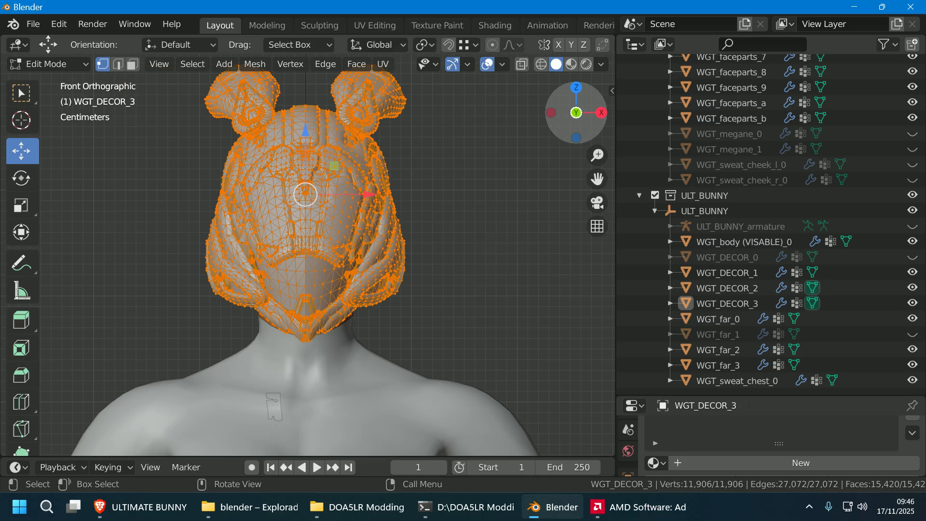
{"action": "scroll", "coordinate": [310, 326], "scroll_direction": "up", "scroll_amount": 3}
{"action": "left_click", "coordinate": [22, 207]}
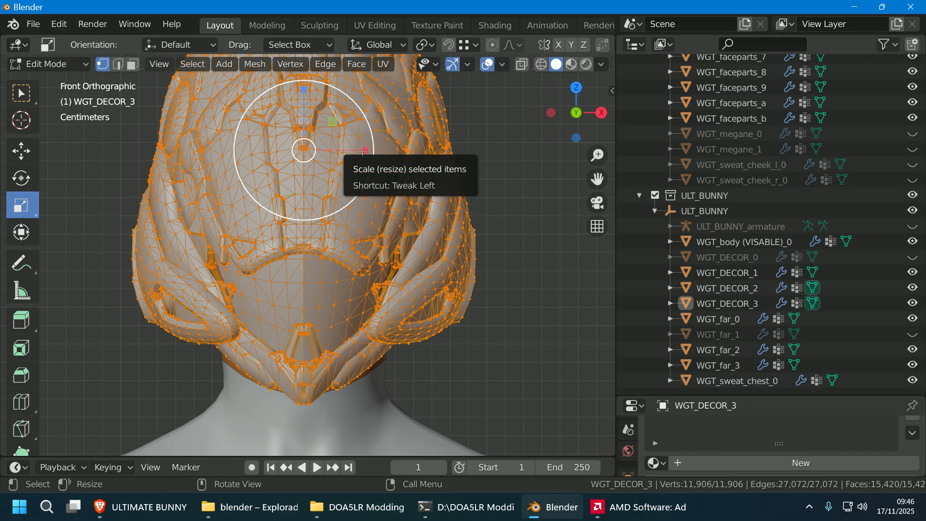
- Try scaling the helmet and visor uniformly, first slightly larger and then slightly smaller, undoing each attempt
{"action": "left_click_drag", "start_coordinate": [362, 151], "coordinate": [366, 150]}
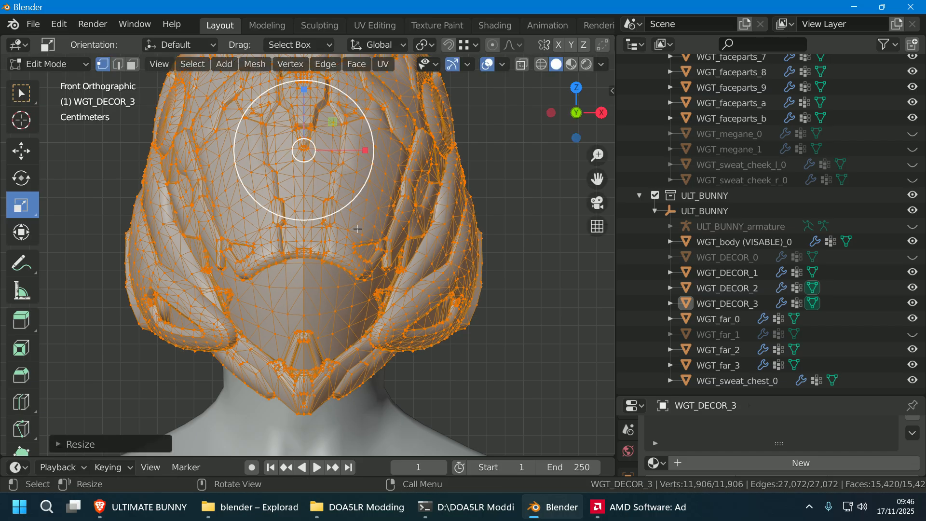
{"action": "key", "text": "ctrl+z"}
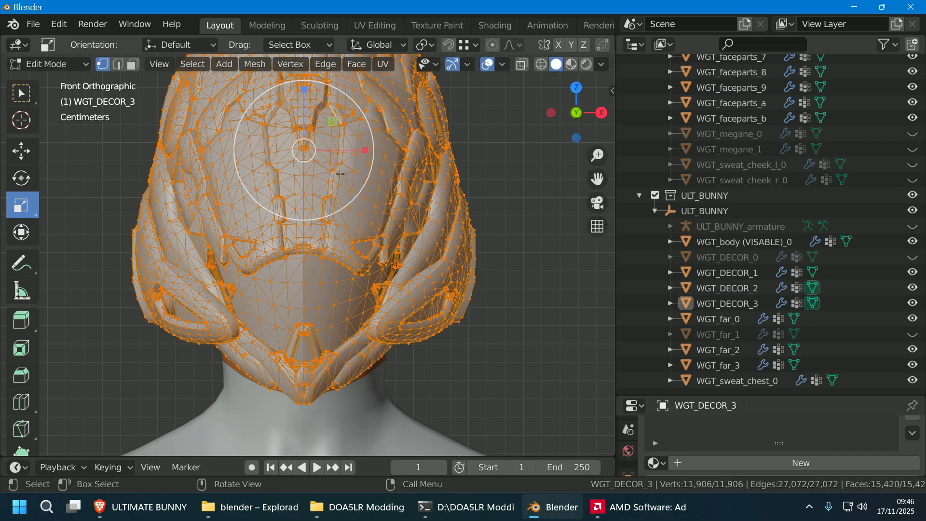
{"action": "mouse_move", "coordinate": [331, 186]}
{"action": "left_mouse_down"}
{"action": "mouse_move", "coordinate": [385, 235]}
{"action": "mouse_move", "coordinate": [381, 242]}
{"action": "mouse_move", "coordinate": [330, 182]}
{"action": "left_mouse_up"}
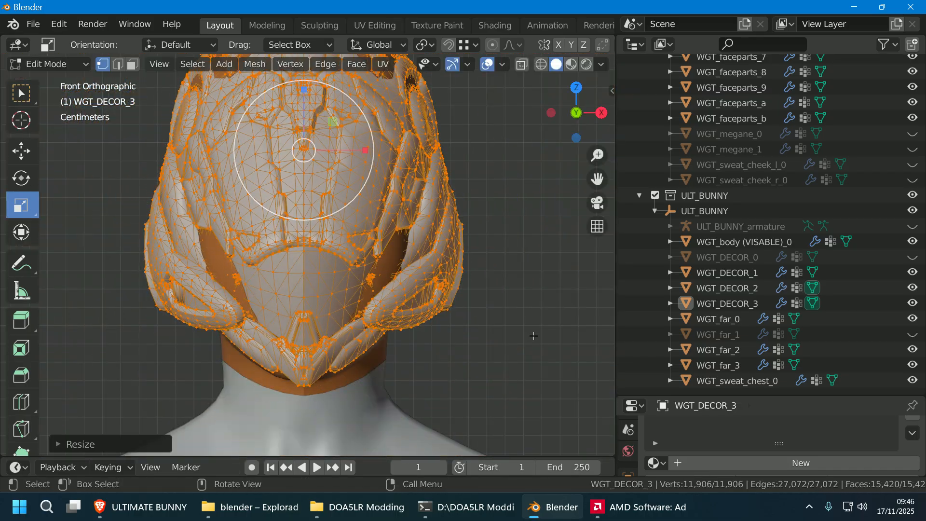
{"action": "key", "text": "ctrl+z"}
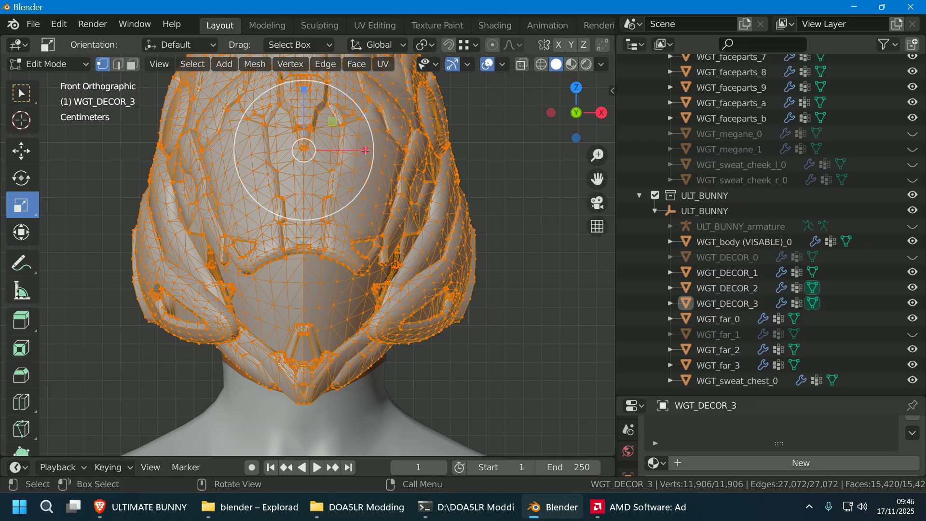
- Widen the helmet and visor slightly along X, and check their fit around the head in wireframe and solid shading
{"action": "left_click_drag", "start_coordinate": [365, 150], "coordinate": [374, 150]}
{"action": "middle_click_drag", "start_coordinate": [516, 335], "coordinate": [34, 251]}
{"action": "left_click", "coordinate": [541, 64]}
{"action": "mouse_move", "coordinate": [487, 270]}
{"action": "middle_mouse_down"}
{"action": "mouse_move", "coordinate": [471, 263]}
{"action": "mouse_move", "coordinate": [507, 246]}
{"action": "mouse_move", "coordinate": [509, 208]}
{"action": "mouse_move", "coordinate": [512, 251]}
{"action": "middle_mouse_up"}
{"action": "left_click", "coordinate": [556, 68]}
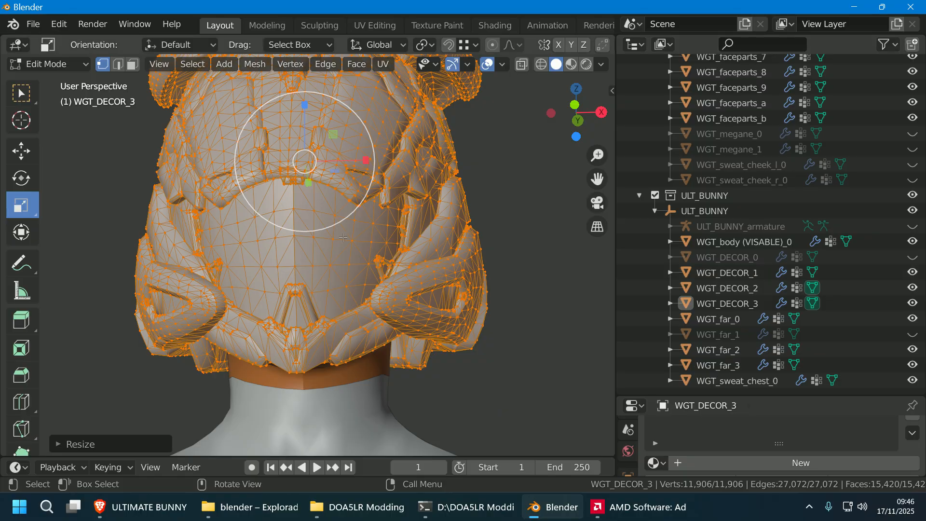
- Merge the vertices of the helmet and visor meshes by distance, and clear the vertex selection
{"action": "right_click", "coordinate": [352, 249]}
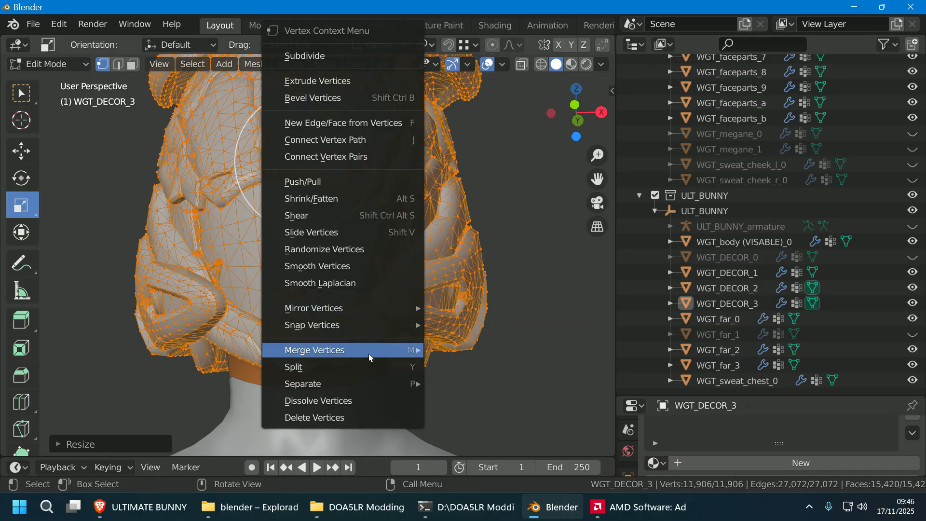
{"action": "mouse_move", "coordinate": [370, 353]}
{"action": "left_click", "coordinate": [482, 403]}
{"action": "left_click", "coordinate": [528, 375]}
{"action": "middle_click_drag", "start_coordinate": [528, 371], "coordinate": [559, 357]}
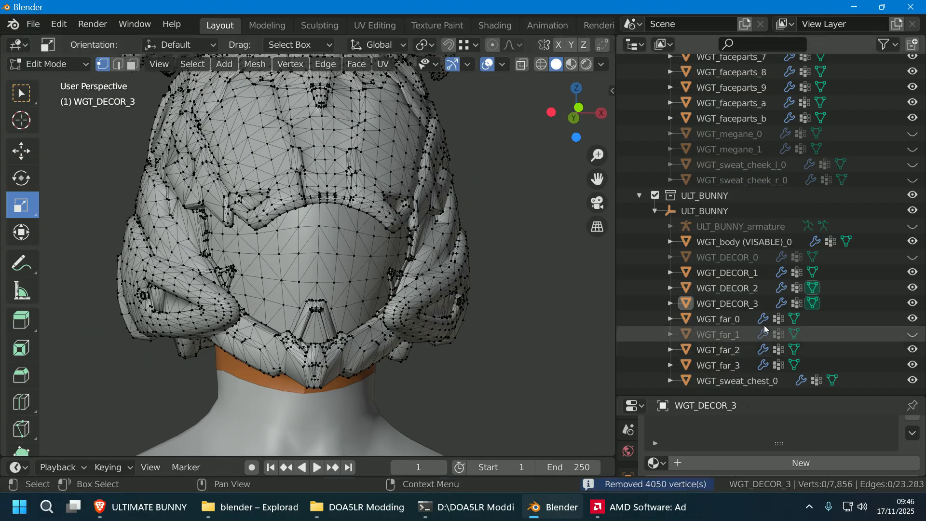
- Leave Edit Mode and hide the visor mesh WGT_DECOR_3 to expose the face inside the helmet
{"action": "left_click", "coordinate": [813, 303]}
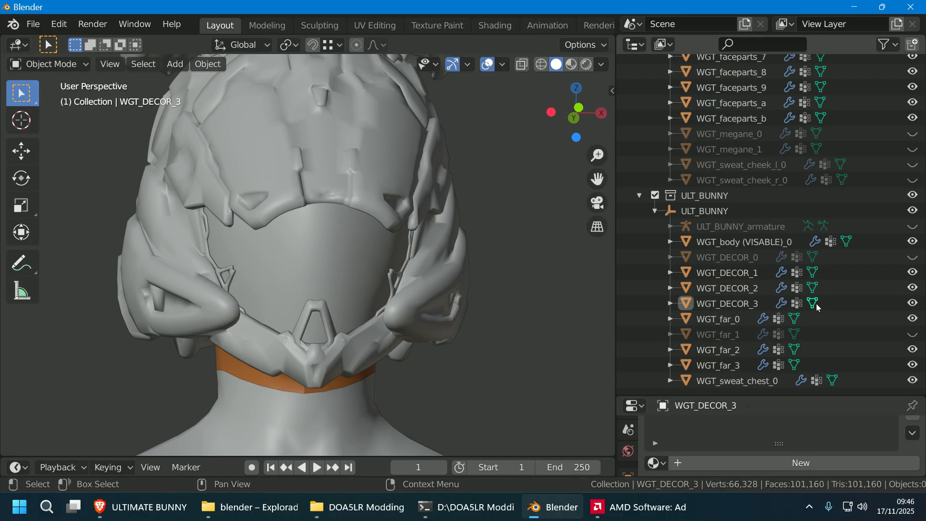
{"action": "left_click", "coordinate": [913, 304]}
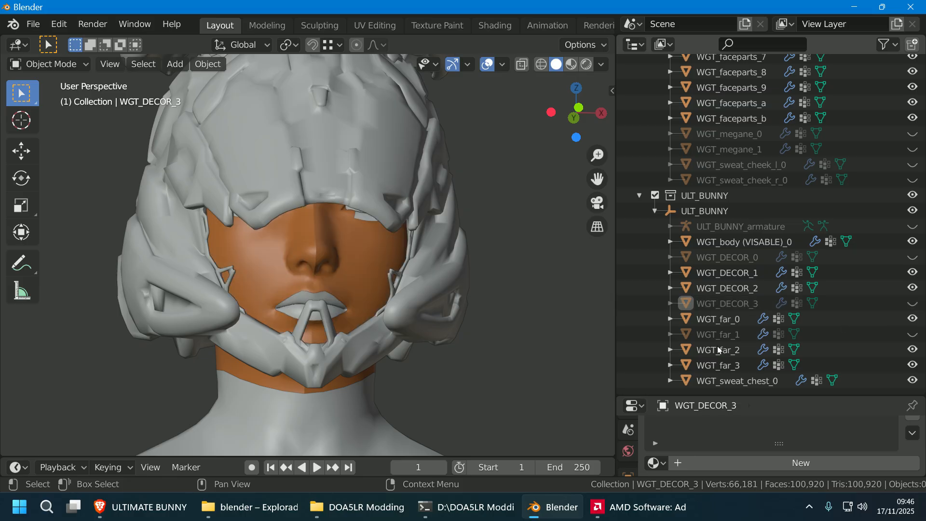
{"action": "middle_click_drag", "start_coordinate": [535, 337], "coordinate": [291, 364]}
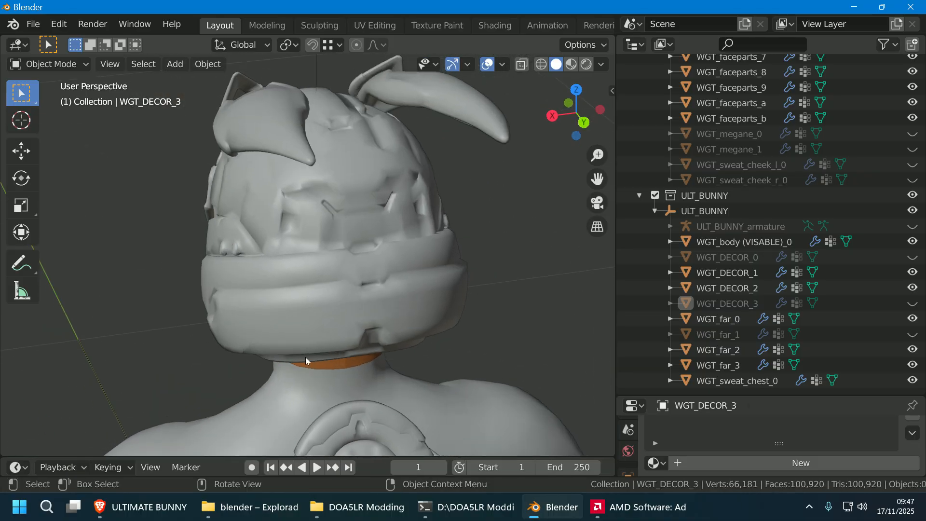
{"action": "middle_click_drag", "start_coordinate": [355, 334], "coordinate": [335, 279]}
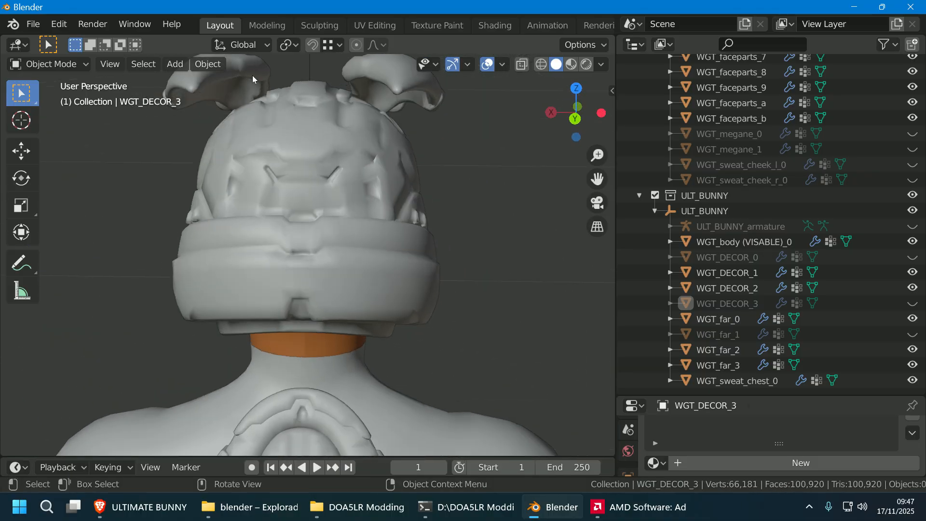
{"action": "scroll", "coordinate": [329, 293], "scroll_direction": "down", "scroll_amount": 3}
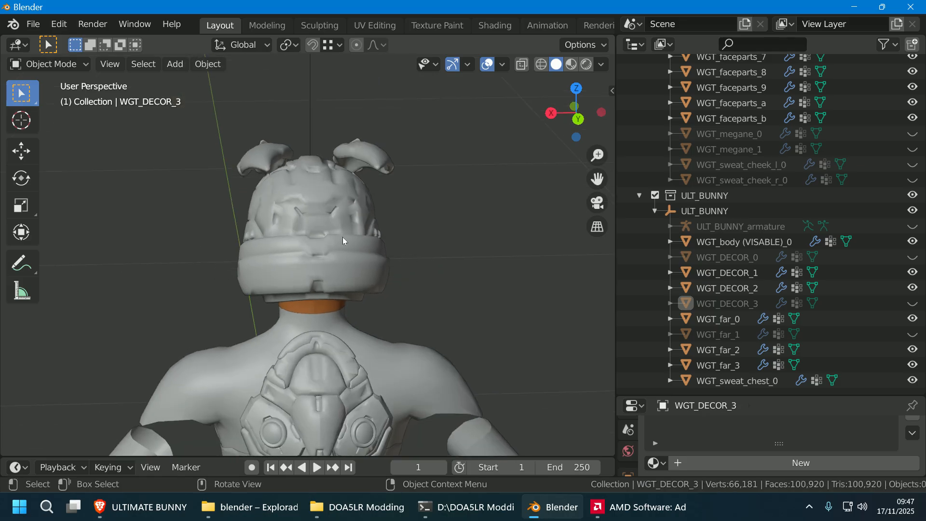
{"action": "middle_click_drag", "start_coordinate": [396, 231], "coordinate": [302, 217]}
{"action": "scroll", "coordinate": [302, 217], "scroll_direction": "up", "scroll_amount": 5}
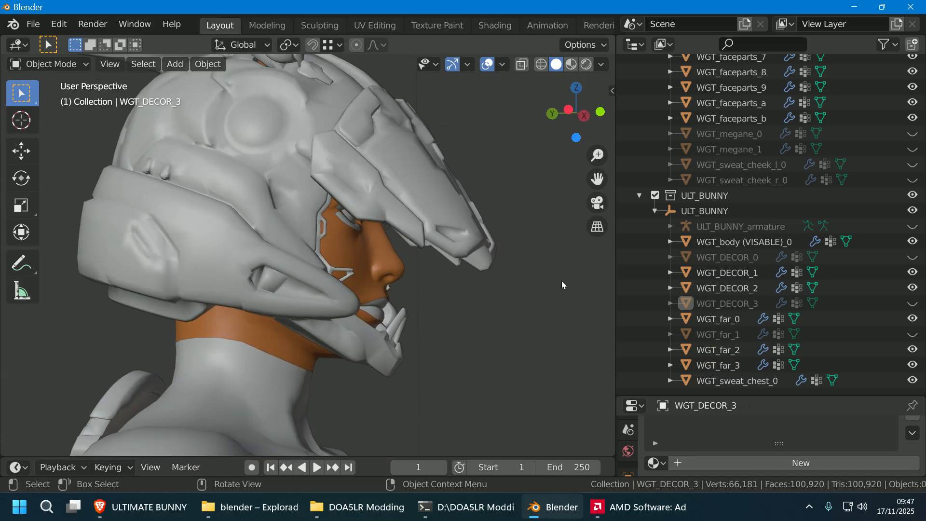
- Compare the helmet with the visor WGT_DECOR_3 shown and hidden, examining the face area from the side, below and front
{"action": "left_click", "coordinate": [911, 303]}
{"action": "left_click", "coordinate": [912, 303]}
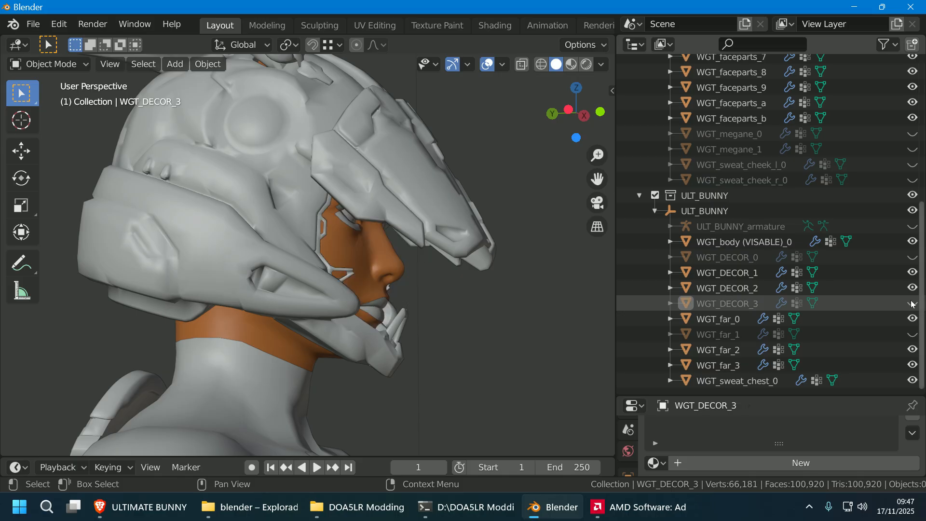
{"action": "left_click", "coordinate": [912, 303]}
{"action": "left_click", "coordinate": [912, 303]}
{"action": "left_click", "coordinate": [912, 304]}
{"action": "middle_click_drag", "start_coordinate": [419, 318], "coordinate": [335, 283]}
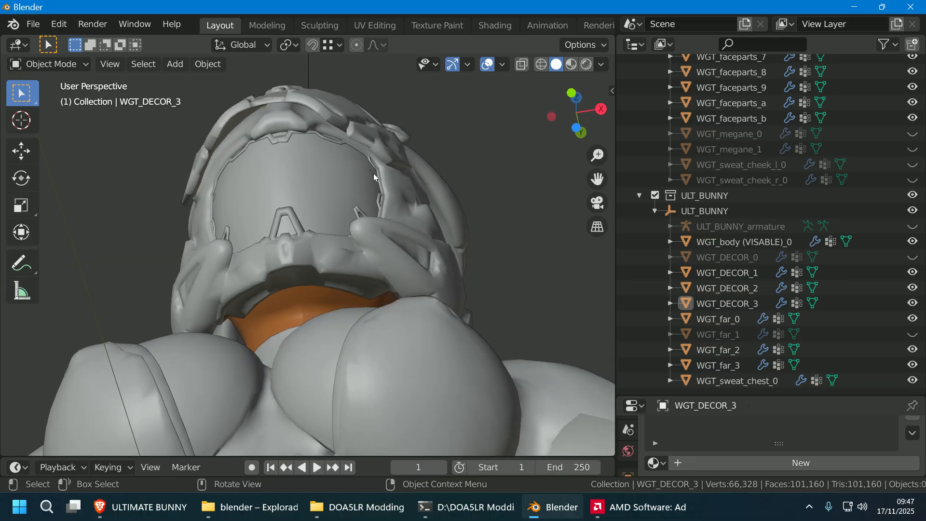
{"action": "middle_click_drag", "start_coordinate": [394, 181], "coordinate": [307, 229]}
{"action": "scroll", "coordinate": [237, 199], "scroll_direction": "up", "scroll_amount": 2}
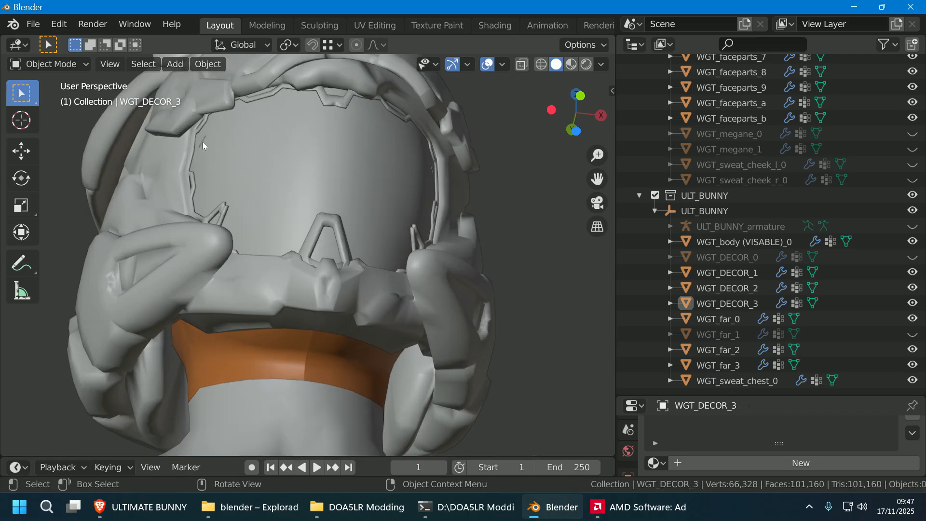
{"action": "left_click", "coordinate": [915, 306]}
{"action": "left_click", "coordinate": [914, 306]}
{"action": "left_click", "coordinate": [913, 304]}
{"action": "left_click", "coordinate": [913, 304]}
{"action": "left_click", "coordinate": [913, 303]}
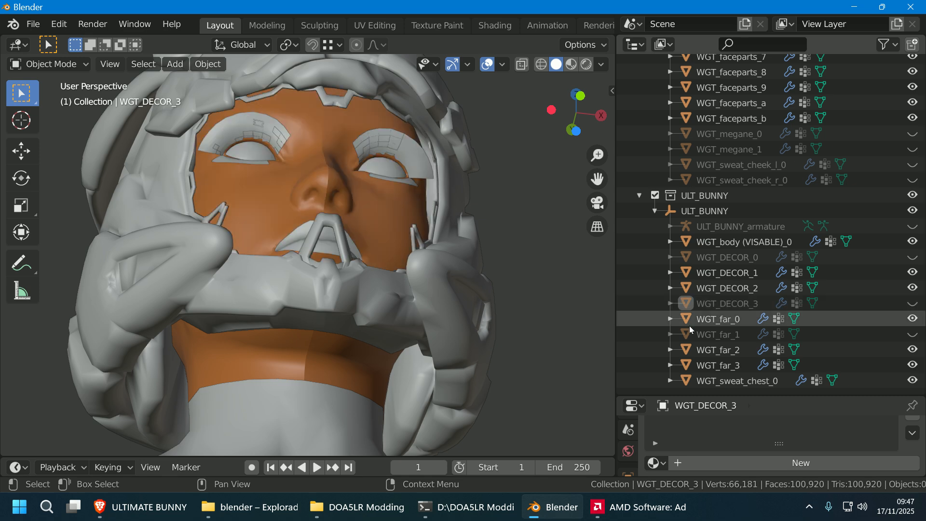
{"action": "middle_click_drag", "start_coordinate": [468, 351], "coordinate": [475, 386]}
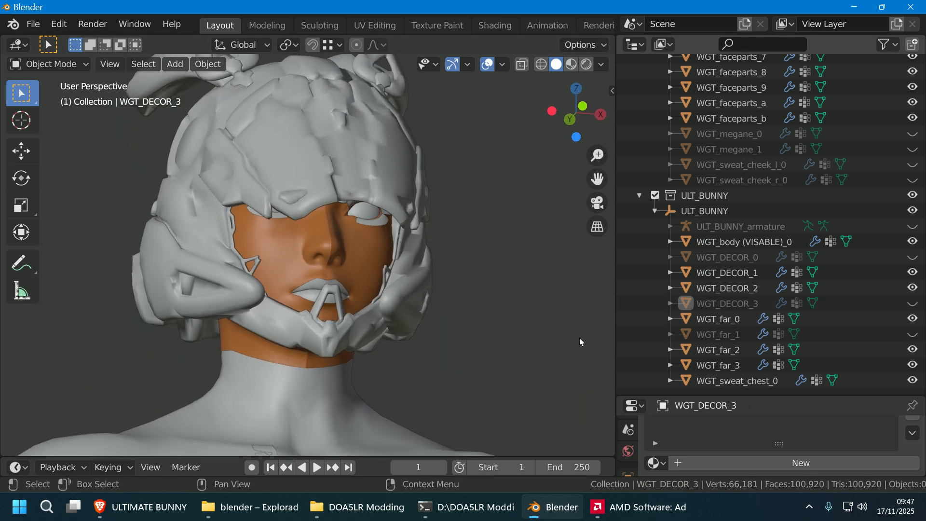
{"action": "scroll", "coordinate": [519, 336], "scroll_direction": "down", "scroll_amount": 2}
- Switch to the DOA5LR Modding folder in File Explorer and launch TMC Object Tool.exe from the TMC OBJ Tool folder
{"action": "left_click", "coordinate": [347, 515]}
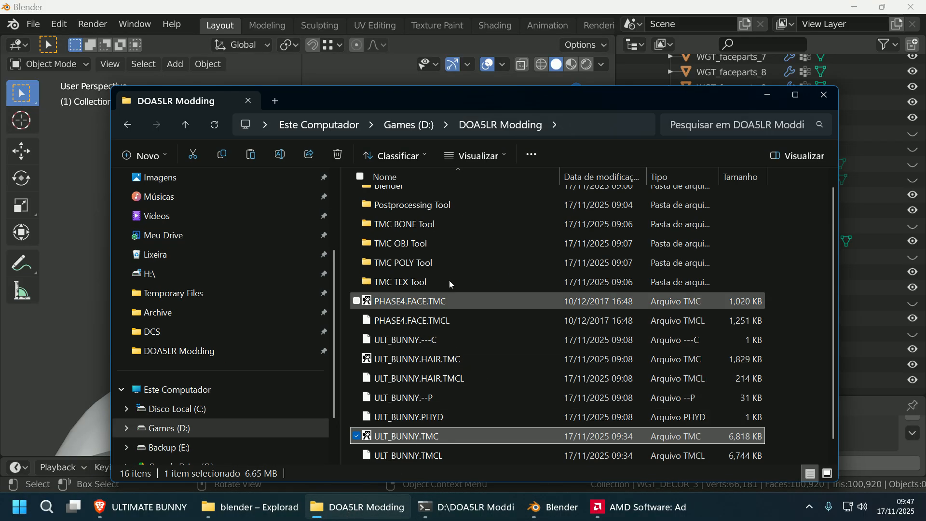
{"action": "double_click", "coordinate": [427, 244]}
{"action": "left_click", "coordinate": [424, 277]}
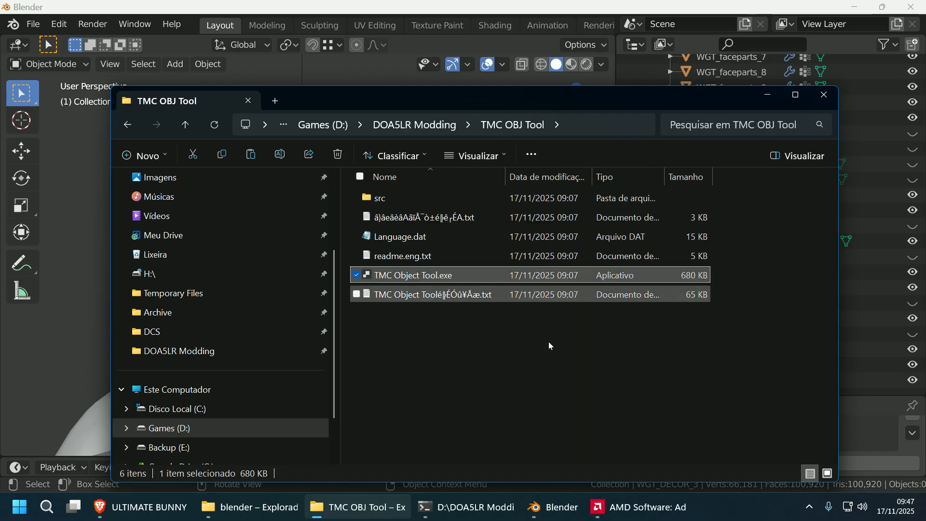
{"action": "double_click", "coordinate": [465, 275]}
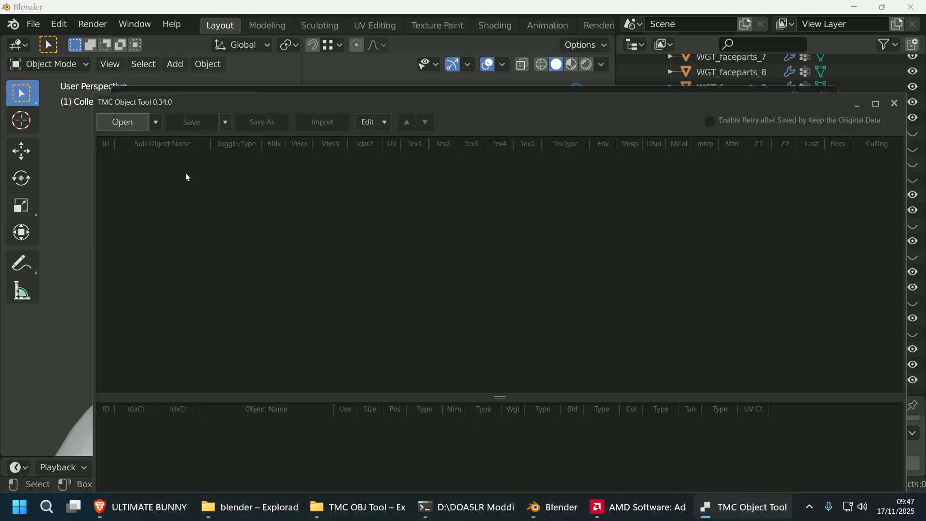
- Load ULT_BUNNY.HAIR.TMC from the DOA5LR Modding folder into TMC Object Tool
{"action": "left_click", "coordinate": [123, 122]}
{"action": "scroll", "coordinate": [433, 238], "scroll_direction": "down", "scroll_amount": 1}
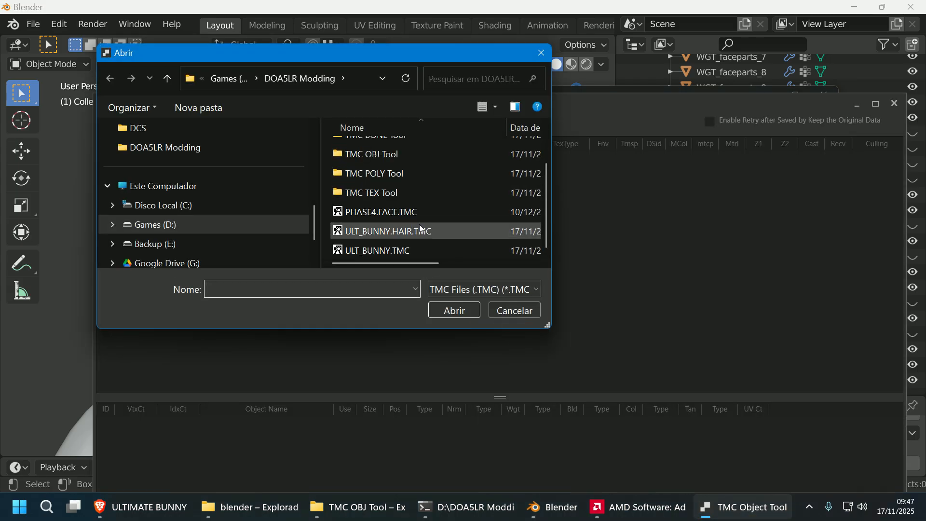
{"action": "left_click", "coordinate": [416, 232]}
{"action": "left_click", "coordinate": [456, 313]}
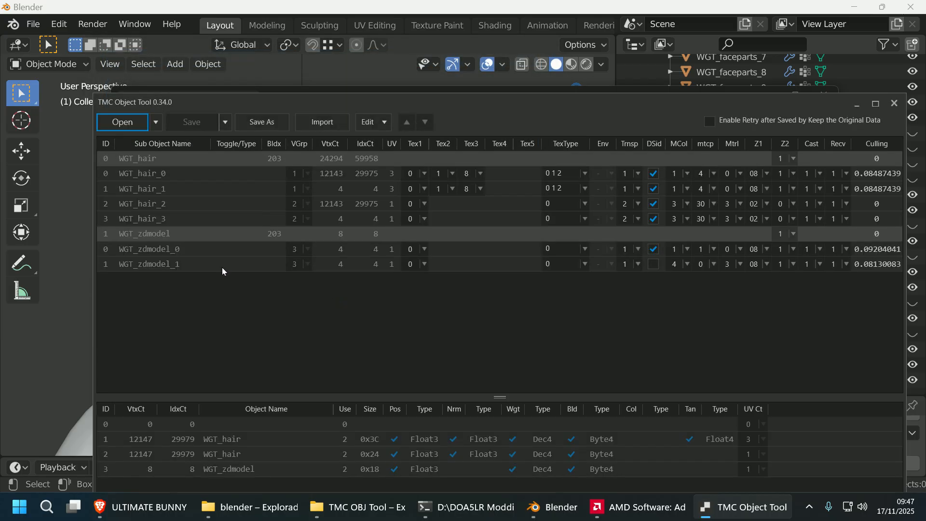
- Delete the sub object WGT_hair_1 from the WGT_hair object
{"action": "left_click", "coordinate": [229, 194]}
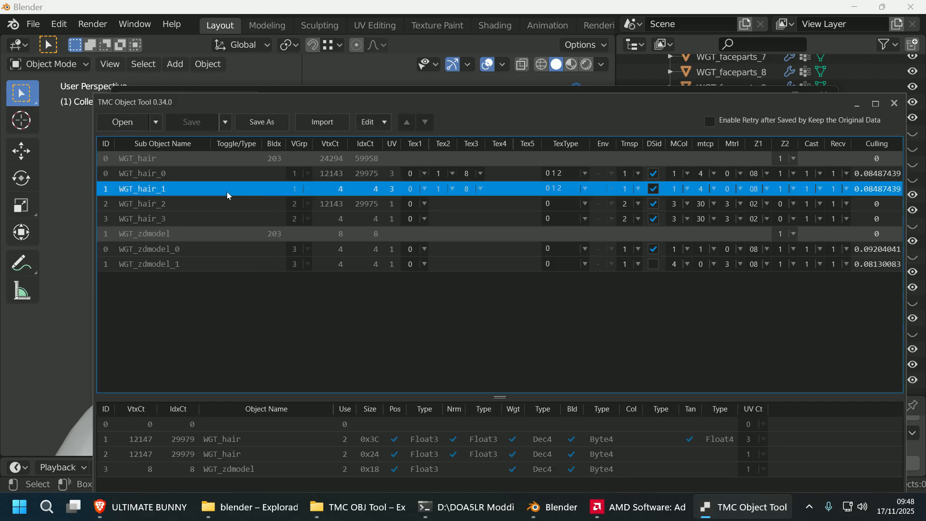
{"action": "right_click", "coordinate": [226, 193]}
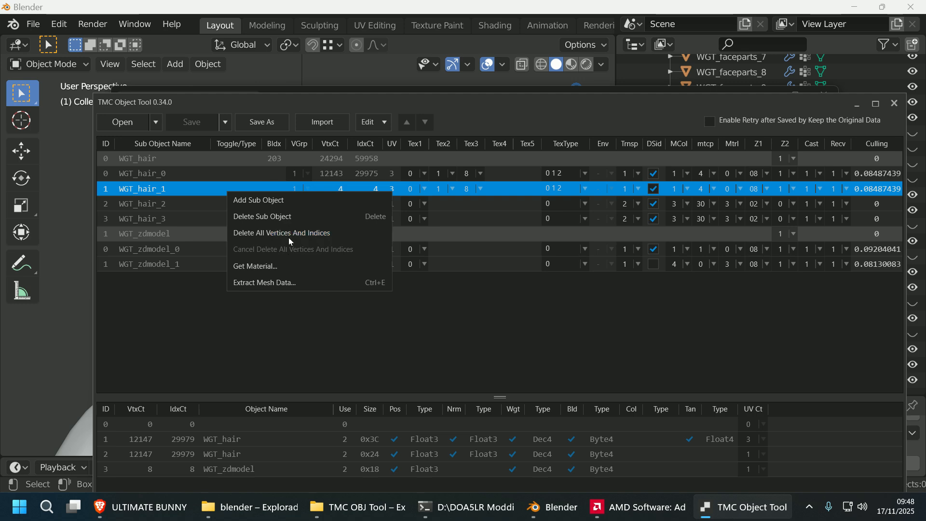
{"action": "left_click", "coordinate": [290, 219]}
{"action": "left_click", "coordinate": [501, 349]}
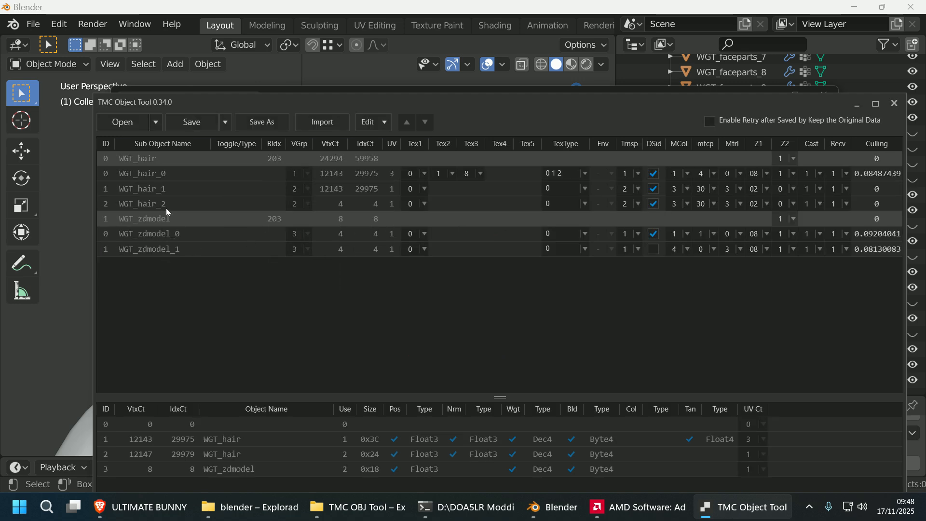
- Delete the sub object WGT_hair_2, the last one in the WGT_hair group
{"action": "left_click", "coordinate": [167, 212]}
{"action": "right_click", "coordinate": [167, 212]}
{"action": "left_click", "coordinate": [212, 234]}
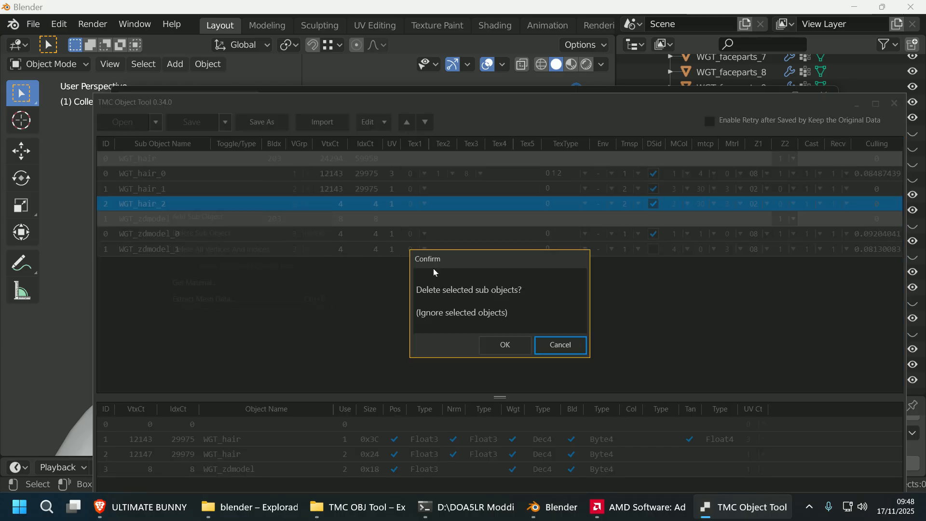
{"action": "left_click", "coordinate": [504, 347]}
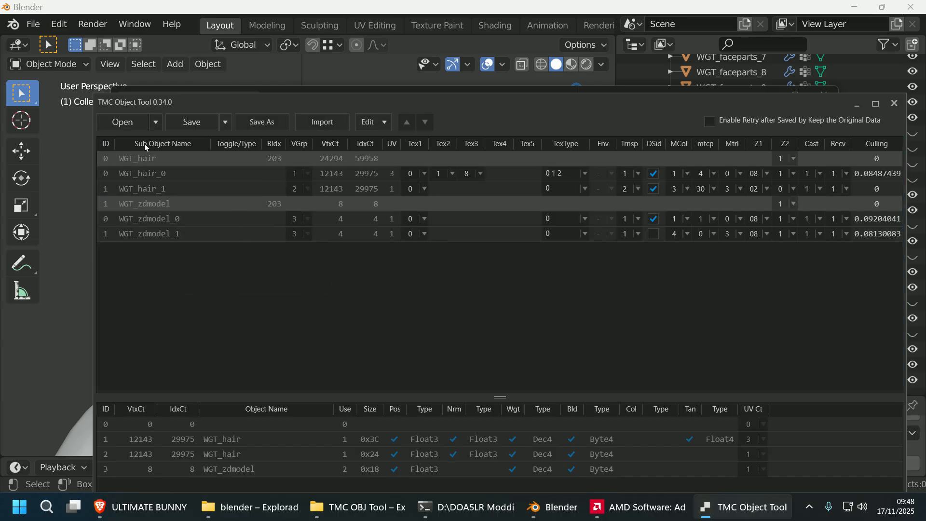
- Overwrite ULT_BUNNY.HAIR.TMC with the edited version and close TMC Object Tool to return to Blender
{"action": "left_click", "coordinate": [189, 124]}
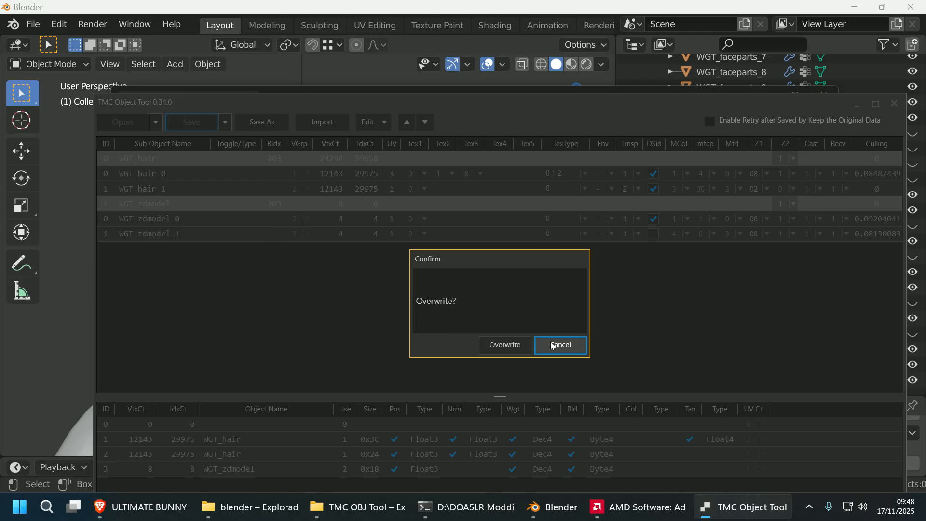
{"action": "left_click", "coordinate": [522, 347]}
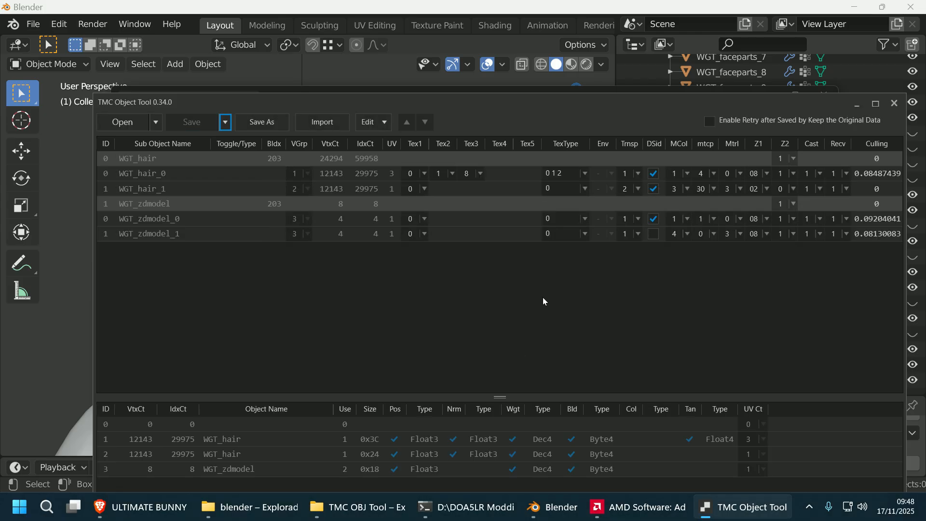
{"action": "left_click", "coordinate": [895, 104]}
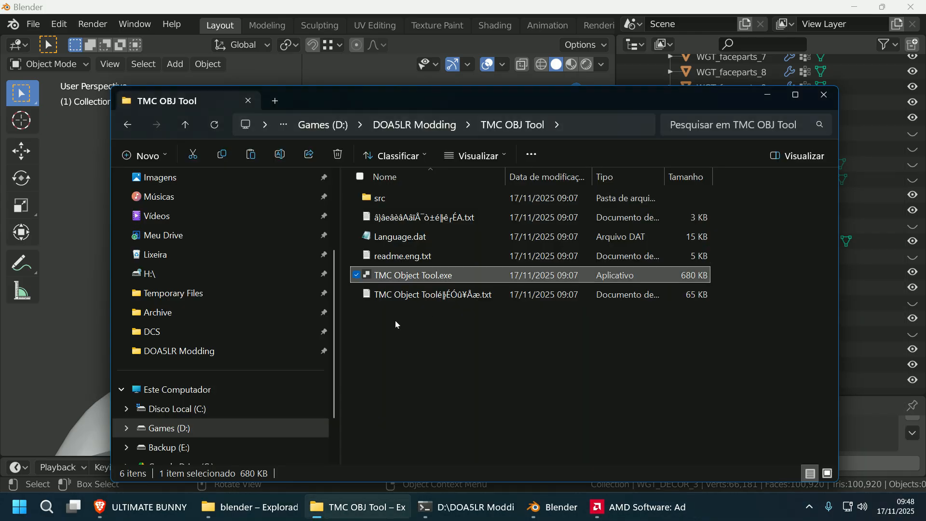
{"action": "left_click", "coordinate": [753, 84]}
- Export the helmet mesh WGT_DECOR_2 as WGT_DECOR_2.tmcmesh into D:\DOA5LR Modding with the default export options
{"action": "middle_click_drag", "start_coordinate": [407, 275], "coordinate": [347, 294]}
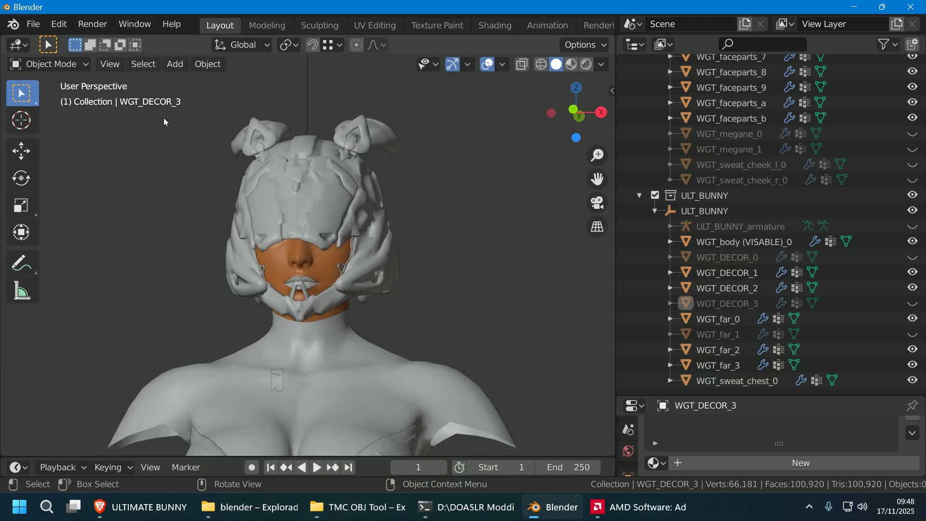
{"action": "left_click", "coordinate": [34, 25]}
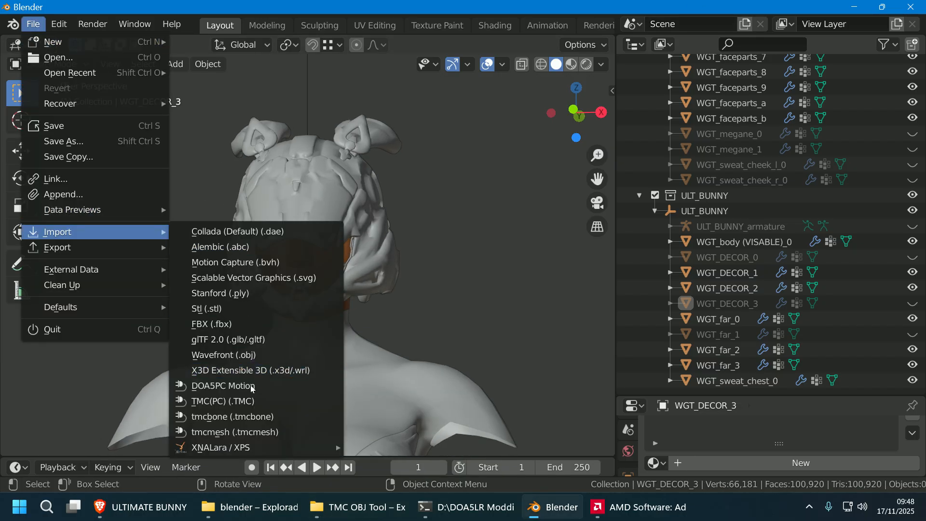
{"action": "middle_click_drag", "start_coordinate": [510, 215], "coordinate": [406, 245]}
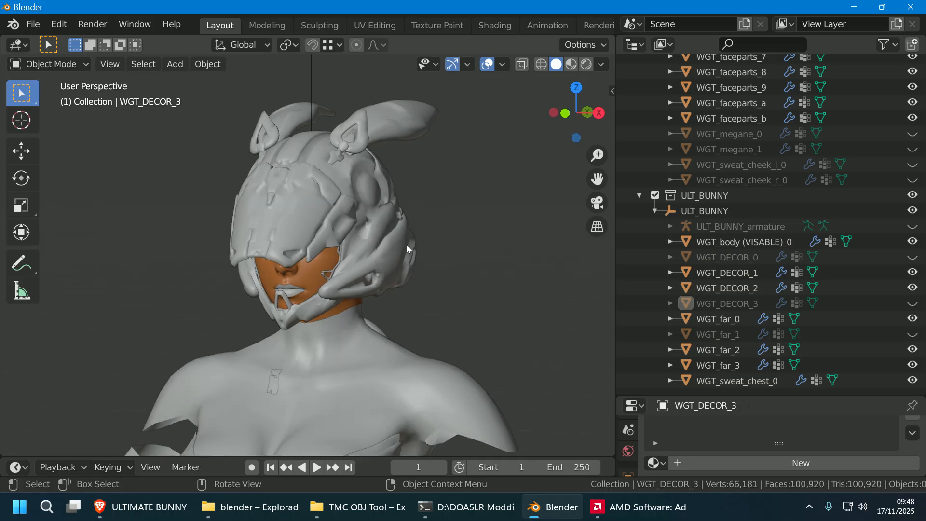
{"action": "left_click", "coordinate": [385, 244]}
{"action": "left_click", "coordinate": [33, 24]}
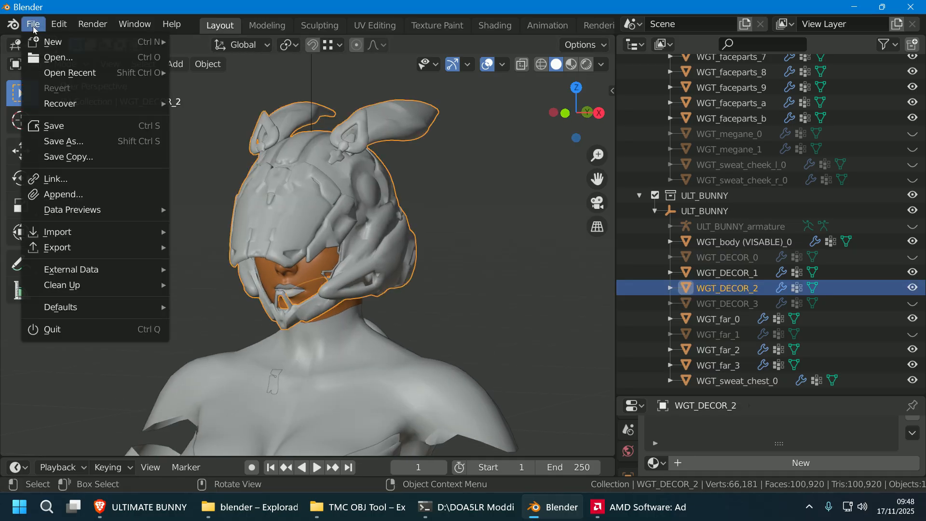
{"action": "mouse_move", "coordinate": [93, 251]}
{"action": "left_click", "coordinate": [301, 417]}
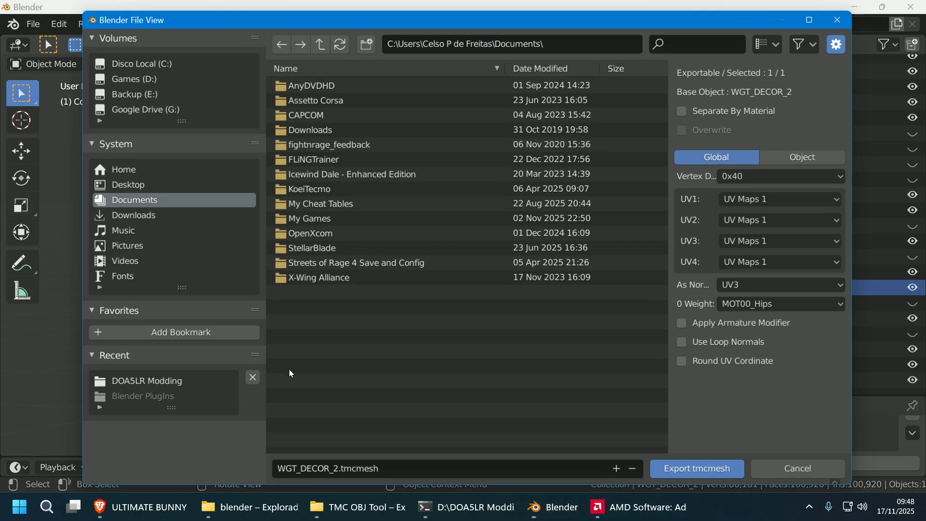
{"action": "left_click", "coordinate": [145, 383]}
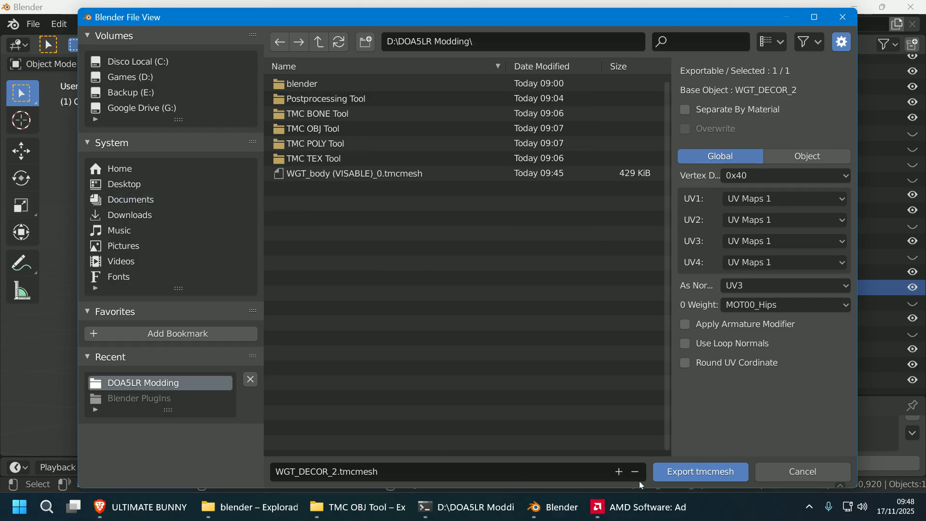
{"action": "left_click", "coordinate": [665, 470]}
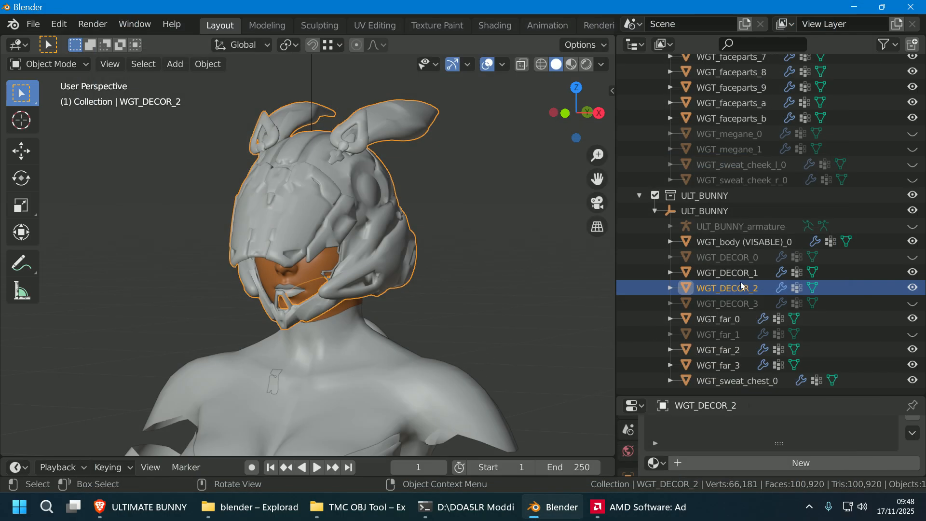
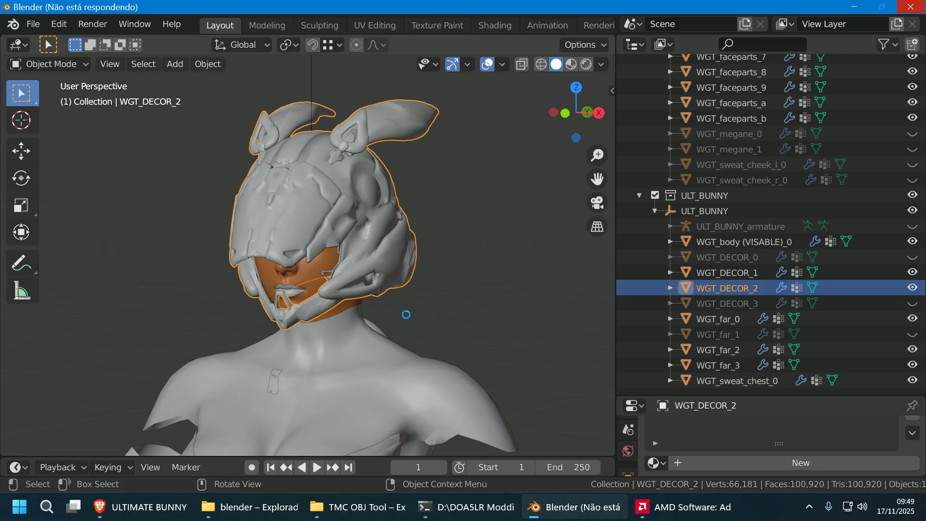
- Unhide the visor mesh WGT_DECOR_3 and export it as WGT_DECOR_3.tmcmesh into D:\DOA5LR Modding with the default export options
{"action": "left_click", "coordinate": [406, 316]}
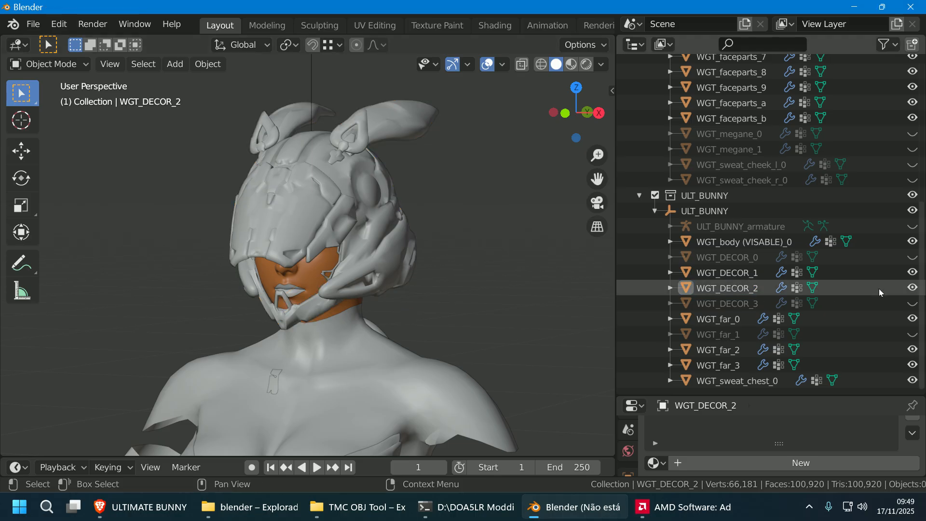
{"action": "left_click", "coordinate": [912, 303]}
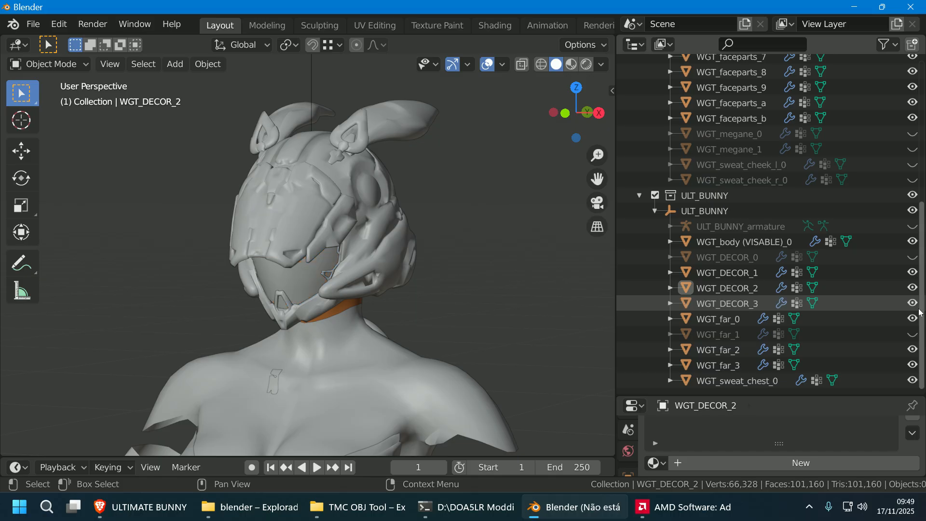
{"action": "left_click", "coordinate": [750, 304]}
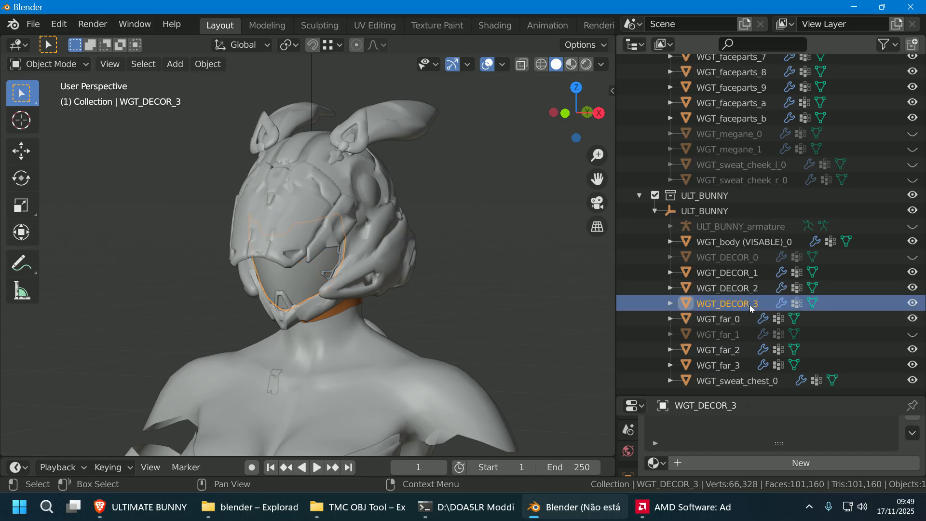
{"action": "left_click", "coordinate": [33, 24]}
{"action": "mouse_move", "coordinate": [120, 247]}
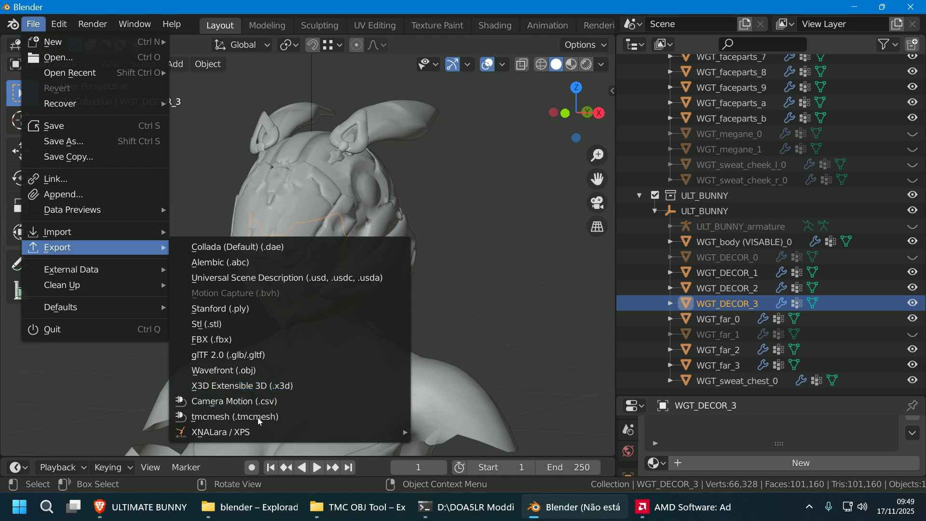
{"action": "left_click", "coordinate": [234, 416]}
{"action": "left_click", "coordinate": [163, 384]}
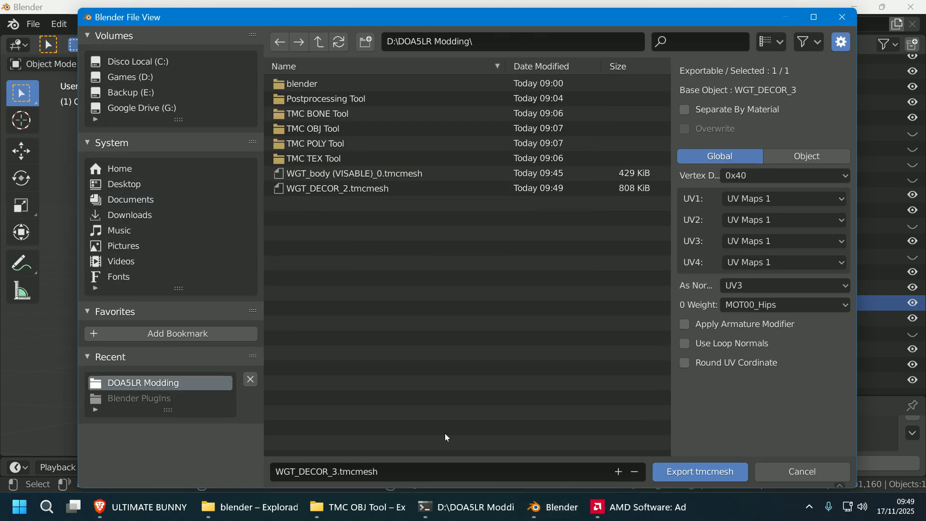
{"action": "left_click", "coordinate": [700, 471]}
- Import ULT_BUNNY.HAIR.TMC from D:\DOA5LR Modding with the default import options
{"action": "middle_click_drag", "start_coordinate": [539, 300], "coordinate": [215, 125]}
{"action": "left_click", "coordinate": [24, 26]}
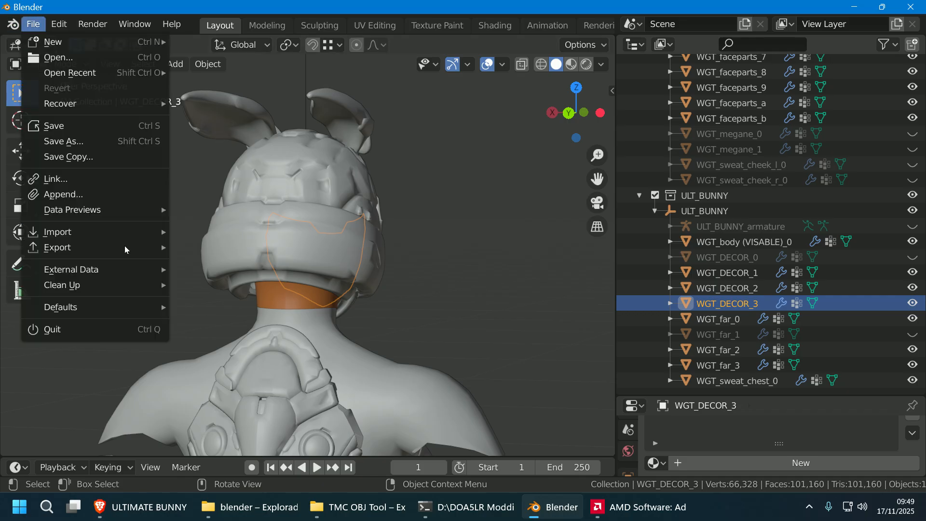
{"action": "mouse_move", "coordinate": [96, 232]}
{"action": "left_click", "coordinate": [296, 409]}
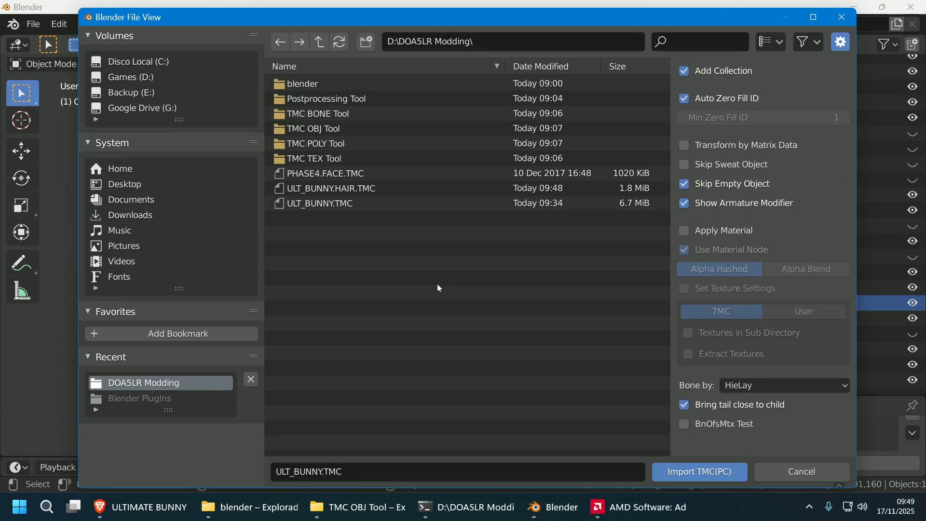
{"action": "left_click", "coordinate": [359, 193]}
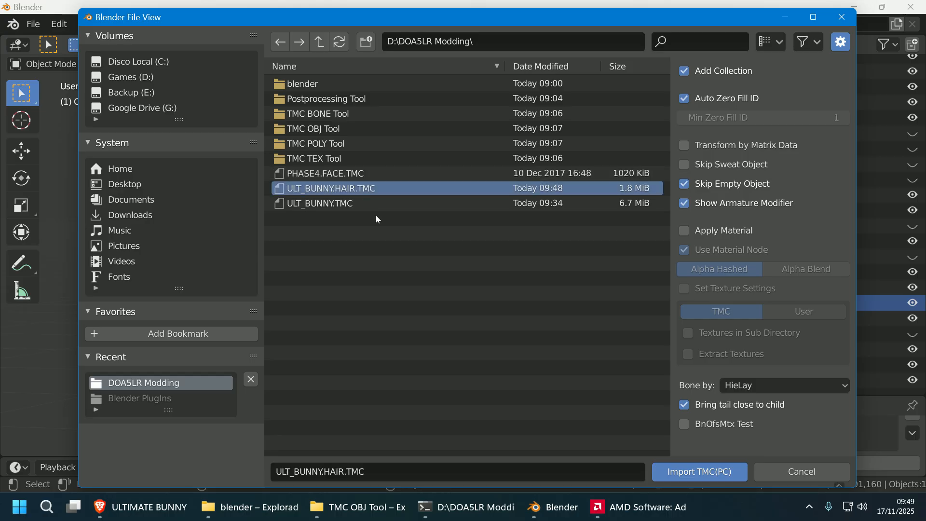
{"action": "left_click", "coordinate": [705, 473]}
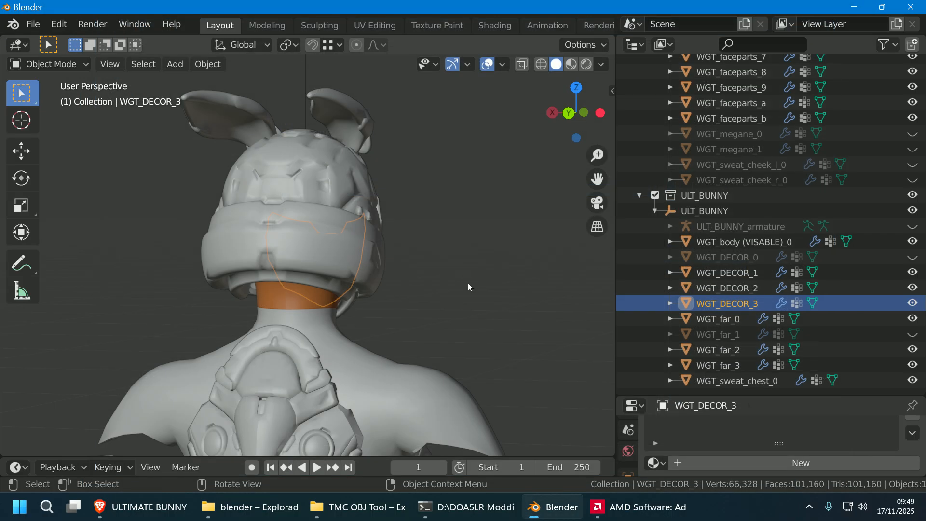
- Collapse the ULT_BUNNY collection, expand the ULT_BUNNY.HAIR object and hide its armature
{"action": "middle_click_drag", "start_coordinate": [441, 274], "coordinate": [475, 282]}
{"action": "scroll", "coordinate": [791, 274], "scroll_direction": "down", "scroll_amount": 2}
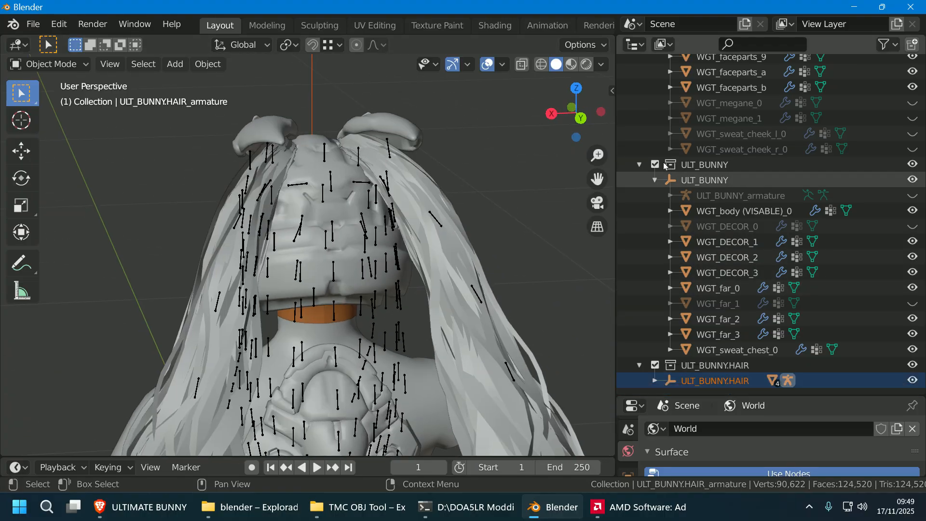
{"action": "left_click", "coordinate": [640, 165]}
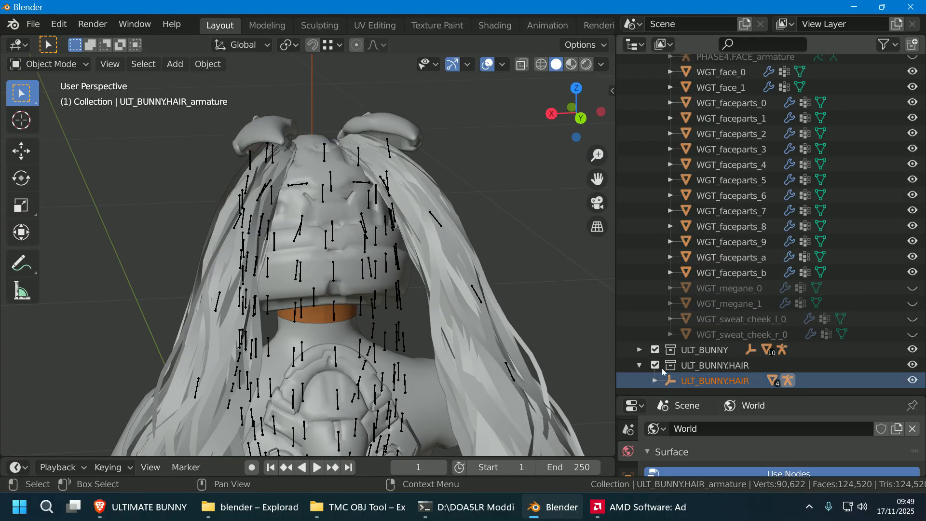
{"action": "left_click", "coordinate": [654, 380]}
{"action": "scroll", "coordinate": [771, 337], "scroll_direction": "down", "scroll_amount": 2}
{"action": "left_click", "coordinate": [911, 338]}
{"action": "middle_click_drag", "start_coordinate": [528, 314], "coordinate": [364, 182]}
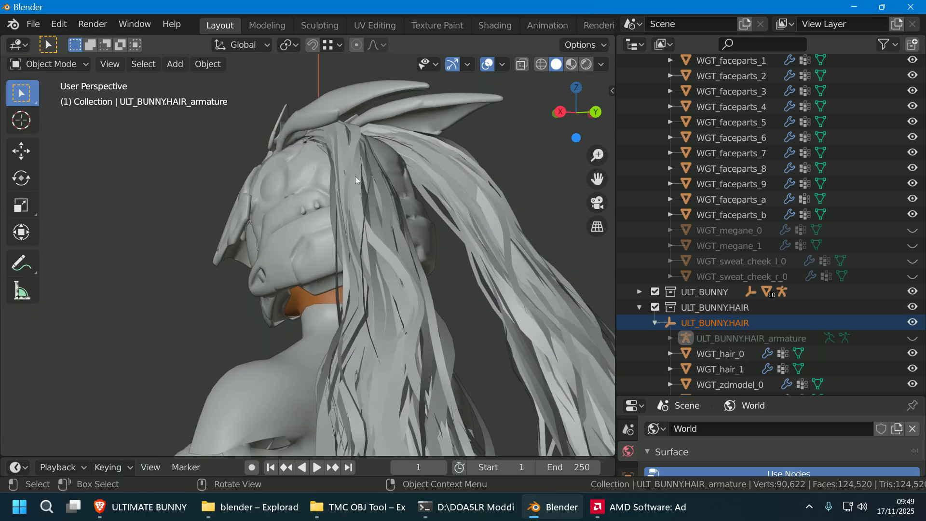
{"action": "middle_click_drag", "start_coordinate": [493, 196], "coordinate": [450, 213]}
{"action": "scroll", "coordinate": [771, 338], "scroll_direction": "down", "scroll_amount": 1}
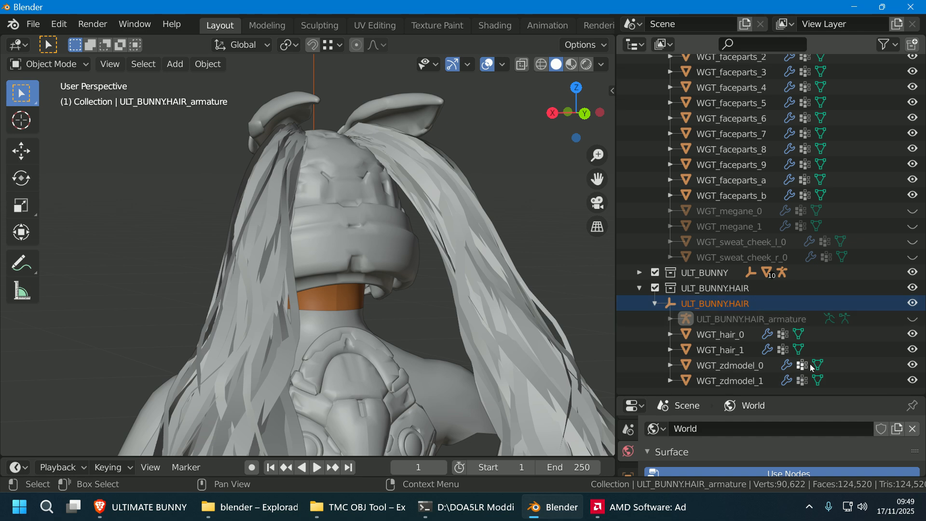
- Put WGT_hair_0, WGT_hair_1, WGT_zdmodel_0 and WGT_zdmodel_1 into Edit Mode together, with nothing selected in the meshes
{"action": "left_click", "coordinate": [802, 338]}
{"action": "left_click", "coordinate": [806, 347]}
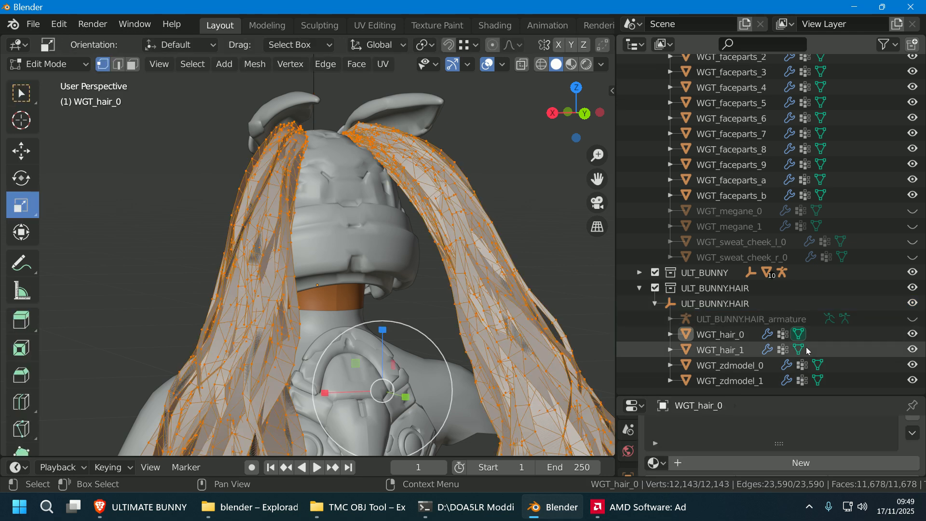
{"action": "left_click", "coordinate": [818, 380]}
{"action": "middle_click_drag", "start_coordinate": [482, 250], "coordinate": [198, 314]}
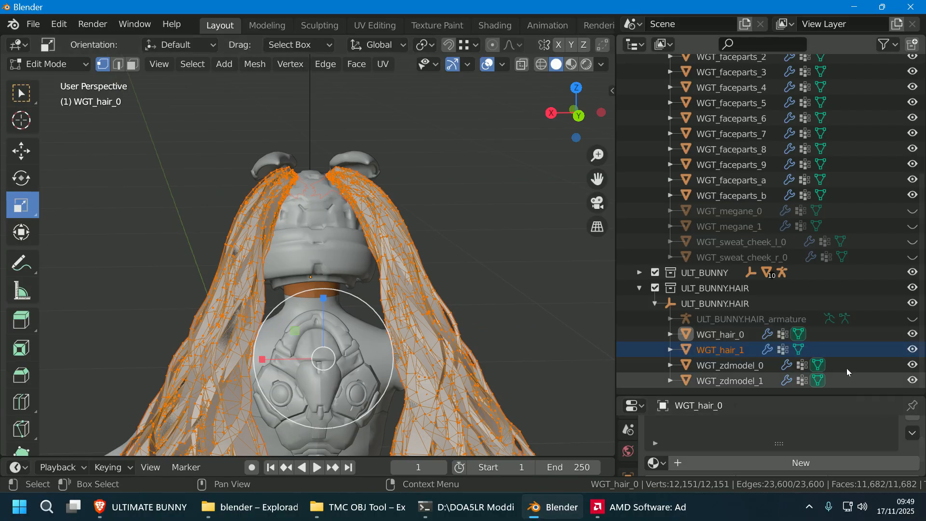
{"action": "left_click", "coordinate": [799, 349]}
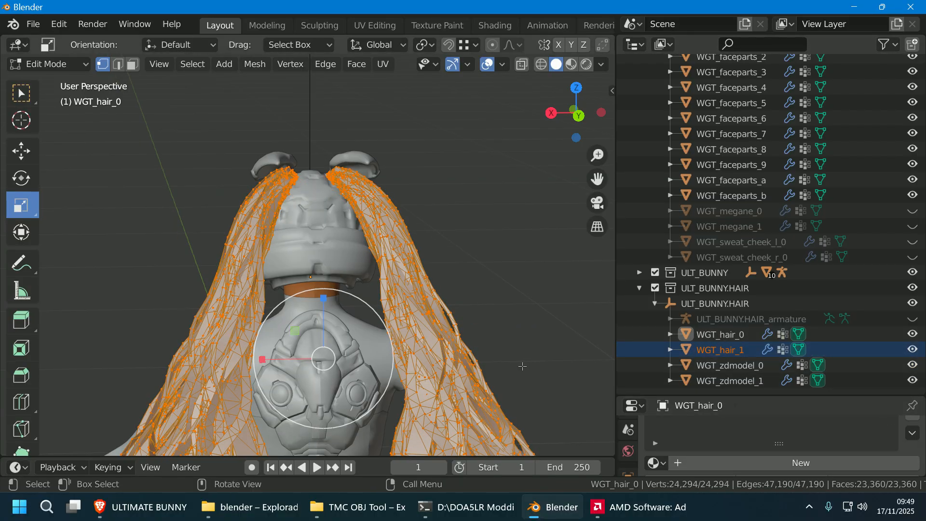
{"action": "left_click", "coordinate": [572, 351]}
{"action": "left_click", "coordinate": [799, 350]}
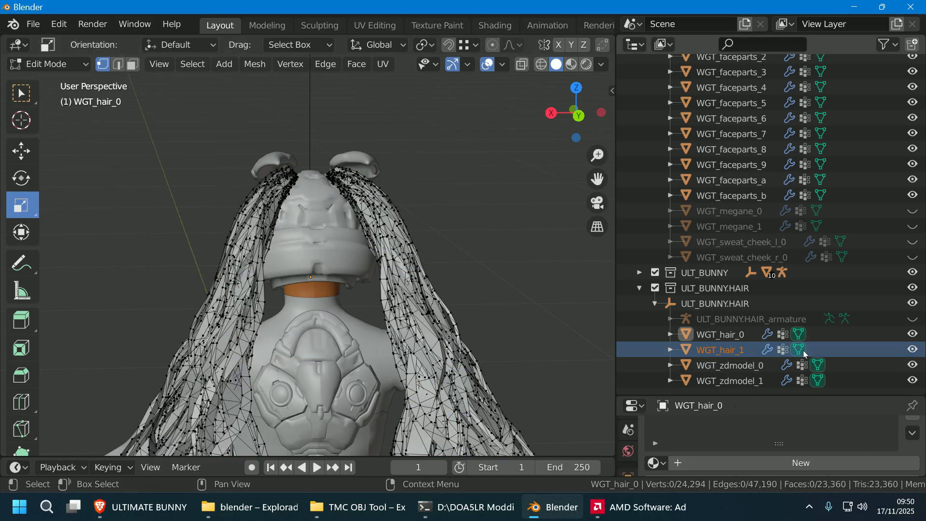
{"action": "left_click", "coordinate": [800, 334]}
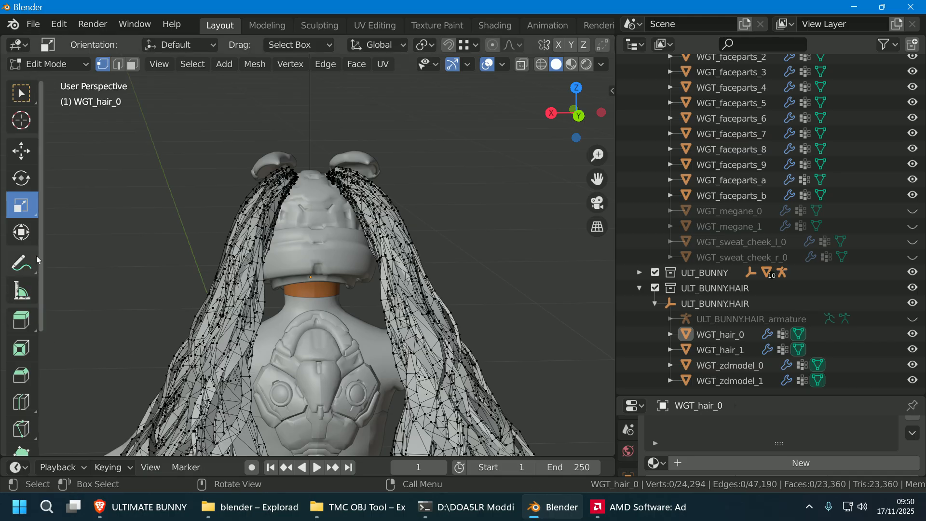
- Try widening both ponytails by scaling all hair vertices slightly along the X axis, and undo the scaling
{"action": "scroll", "coordinate": [485, 213], "scroll_direction": "up", "scroll_amount": 1}
{"action": "key", "text": "a"}
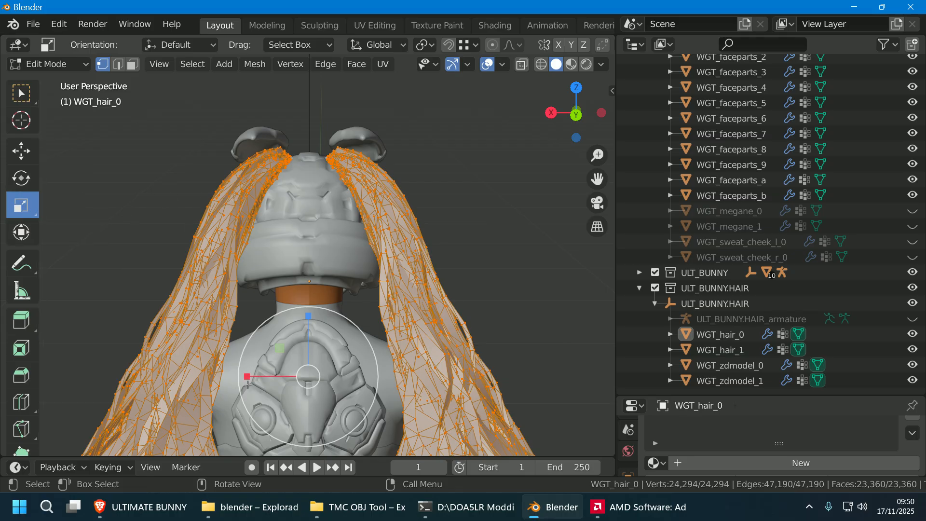
{"action": "mouse_move", "coordinate": [246, 377]}
{"action": "left_mouse_down"}
{"action": "mouse_move", "coordinate": [222, 382]}
{"action": "mouse_move", "coordinate": [237, 383]}
{"action": "left_mouse_up"}
{"action": "middle_click_drag", "start_coordinate": [241, 376], "coordinate": [490, 234]}
{"action": "scroll", "coordinate": [472, 226], "scroll_direction": "down", "scroll_amount": 4}
{"action": "scroll", "coordinate": [480, 261], "scroll_direction": "up", "scroll_amount": 4}
{"action": "key", "text": "ctrl+z"}
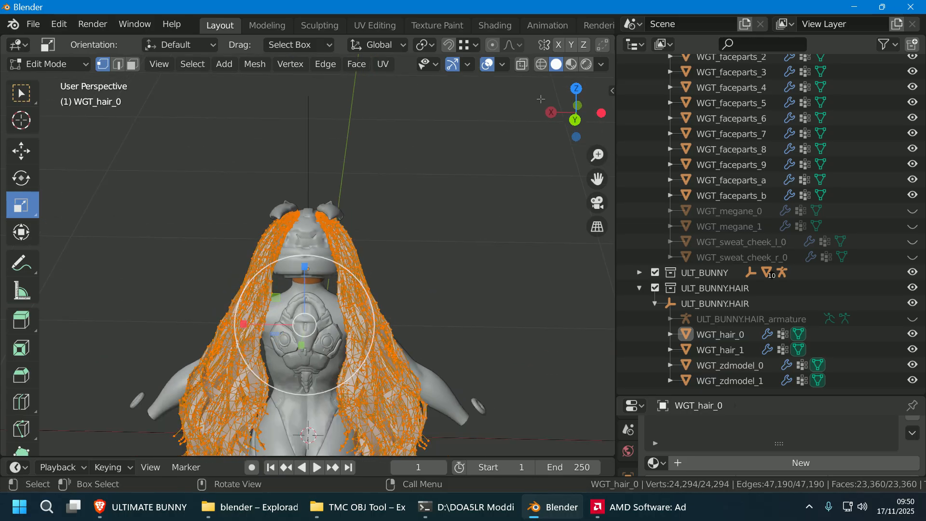
- Circle-select the whole ponytail on the -X side in see-through wireframe shading, starting from an empty selection
{"action": "key", "text": "alt+z"}
{"action": "key", "text": "alt+a"}
{"action": "scroll", "coordinate": [431, 278], "scroll_direction": "down", "scroll_amount": 2}
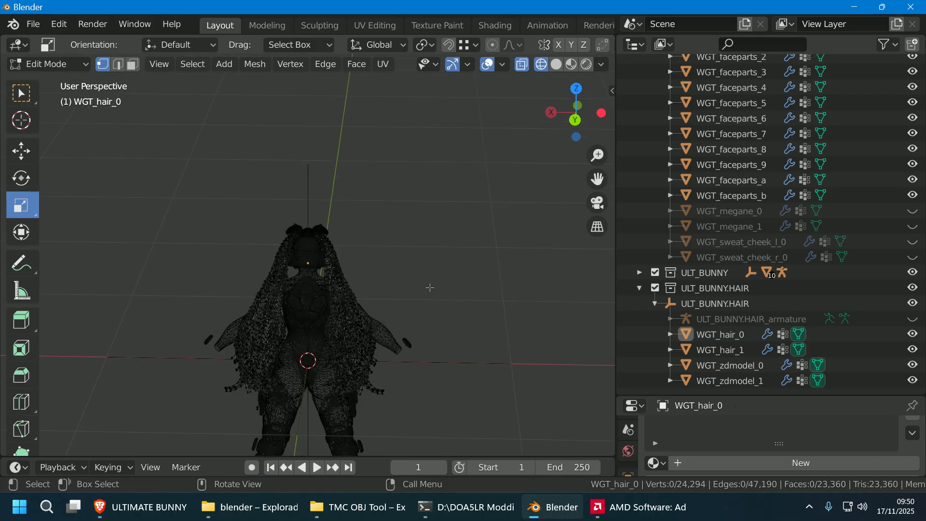
{"action": "key", "text": "c"}
{"action": "mouse_move", "coordinate": [344, 233]}
{"action": "left_mouse_down"}
{"action": "mouse_move", "coordinate": [341, 280]}
{"action": "mouse_move", "coordinate": [366, 290]}
{"action": "left_mouse_up"}
{"action": "left_click_drag", "start_coordinate": [344, 239], "coordinate": [337, 232]}
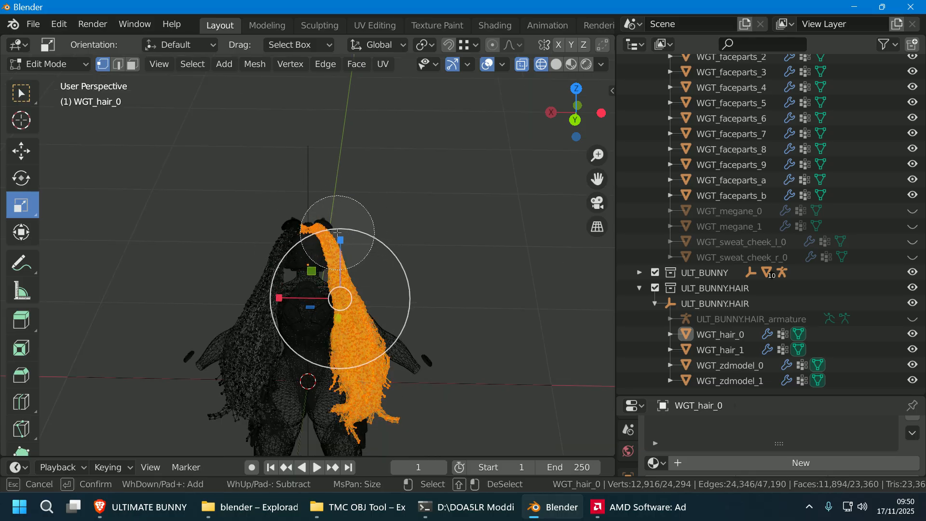
{"action": "mouse_move", "coordinate": [354, 404]}
{"action": "left_mouse_down"}
{"action": "mouse_move", "coordinate": [361, 420]}
{"action": "mouse_move", "coordinate": [353, 377]}
{"action": "mouse_move", "coordinate": [399, 389]}
{"action": "left_mouse_up"}
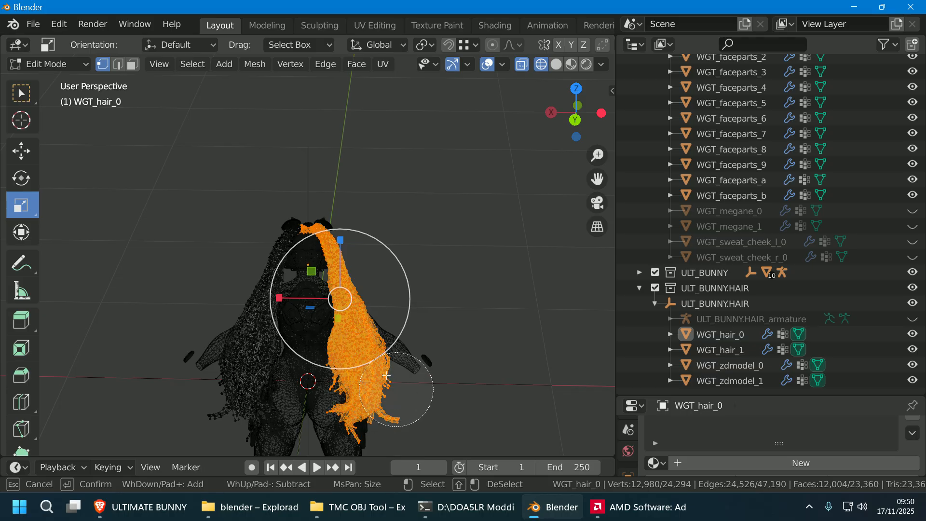
{"action": "scroll", "coordinate": [341, 248], "scroll_direction": "up", "scroll_amount": 5}
{"action": "key", "text": "Escape"}
- Remove the root vertices of the opposite (+X) ponytail from the selection, leaving only the -X ponytail selected
{"action": "scroll", "coordinate": [394, 208], "scroll_direction": "up", "scroll_amount": 8}
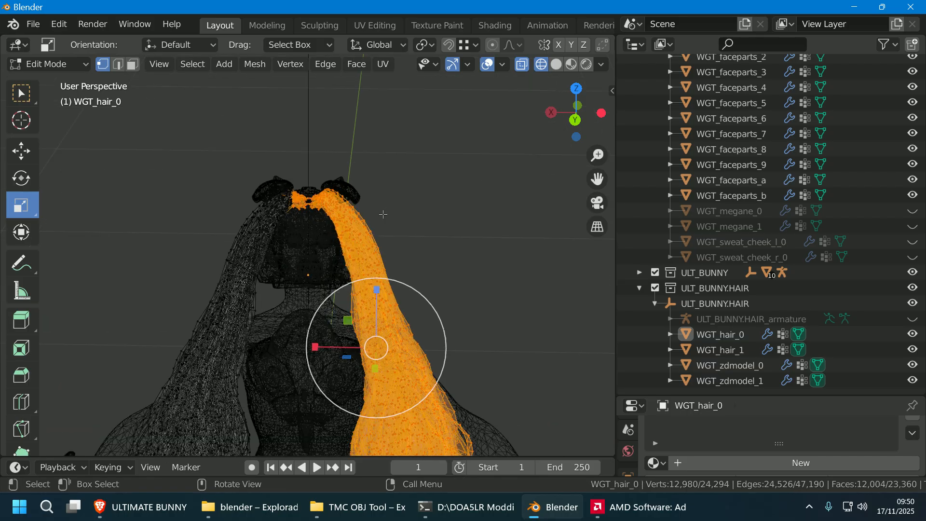
{"action": "middle_click_drag", "start_coordinate": [364, 195], "coordinate": [352, 322]}
{"action": "key", "text": "c"}
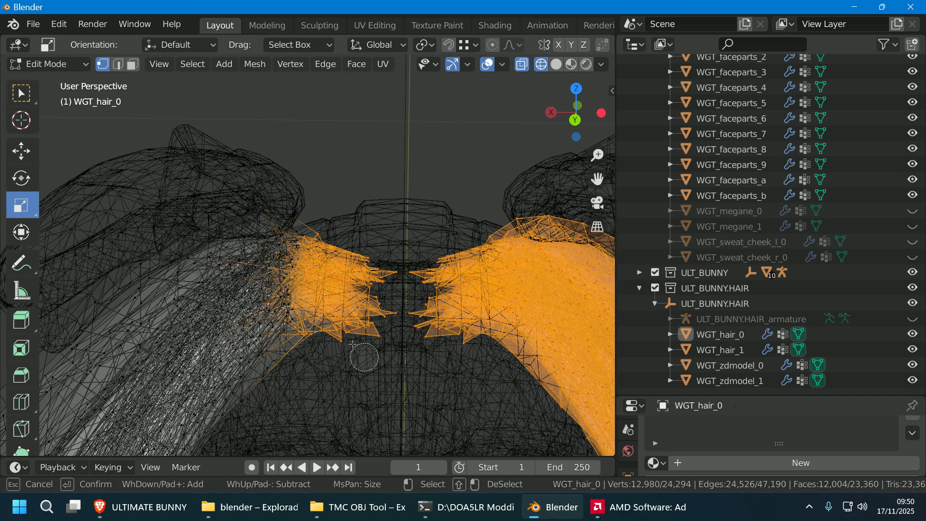
{"action": "scroll", "coordinate": [352, 322], "scroll_direction": "down", "scroll_amount": 3}
{"action": "mouse_move", "coordinate": [350, 319]}
{"action": "left_mouse_down", "text": "shift"}
{"action": "mouse_move", "coordinate": [345, 280]}
{"action": "mouse_move", "coordinate": [305, 244]}
{"action": "left_mouse_up", "text": "shift"}
{"action": "key", "text": "Escape"}
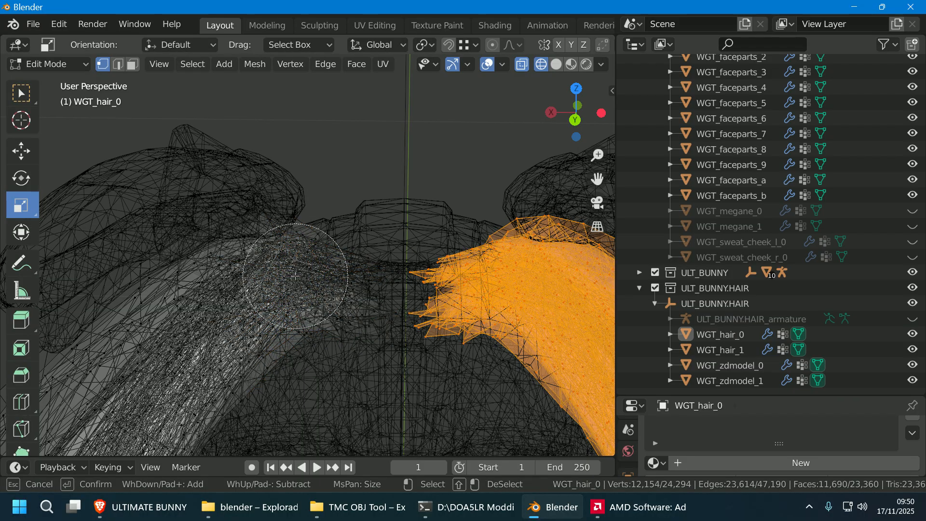
- Move the selected -X ponytail slightly outward from the helmet in the back orthographic view with solid shading
{"action": "scroll", "coordinate": [440, 270], "scroll_direction": "down", "scroll_amount": 6}
{"action": "left_click", "coordinate": [602, 112]}
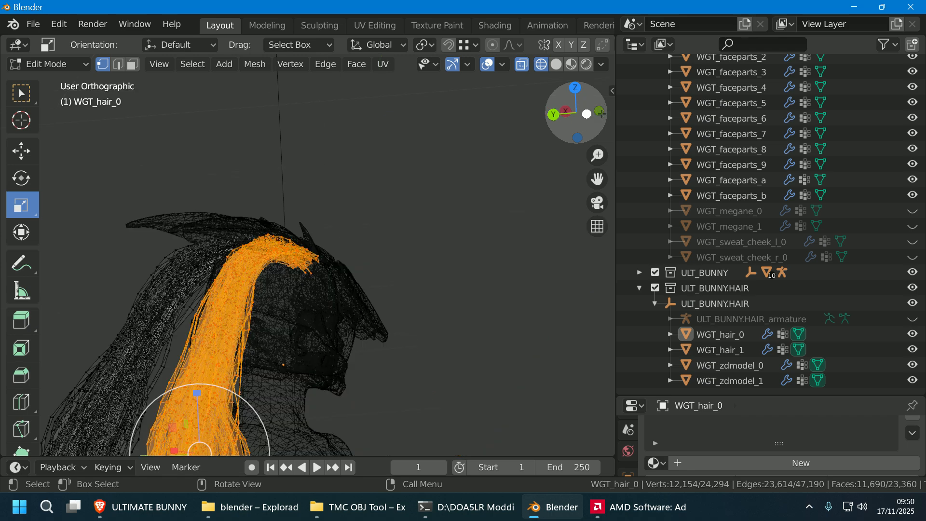
{"action": "left_click", "coordinate": [601, 113]}
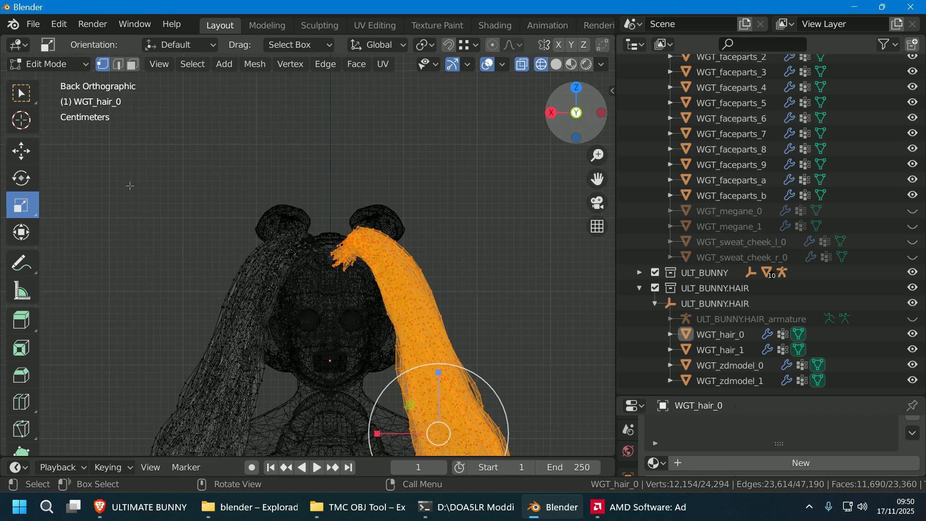
{"action": "left_click", "coordinate": [557, 65]}
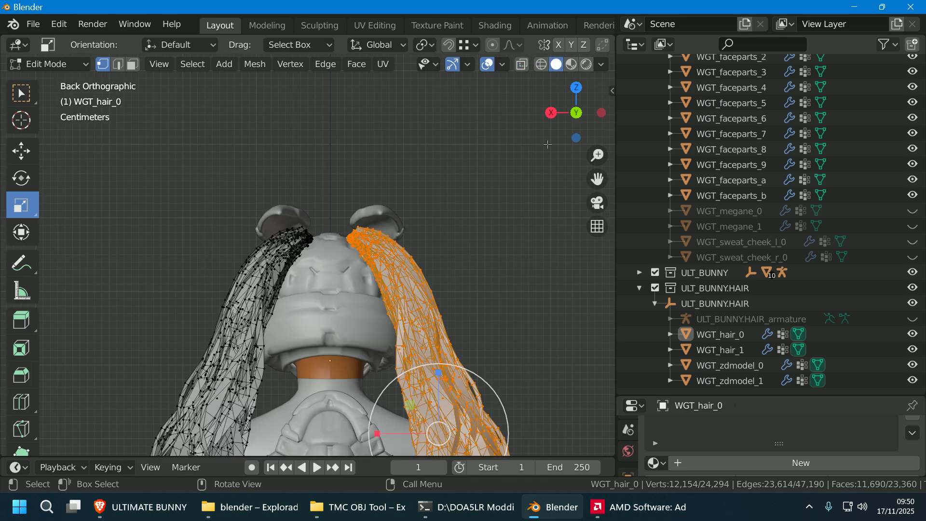
{"action": "mouse_move", "coordinate": [597, 179]}
{"action": "left_mouse_down"}
{"action": "mouse_move", "coordinate": [597, 114]}
{"action": "mouse_move", "coordinate": [582, 145]}
{"action": "left_mouse_up"}
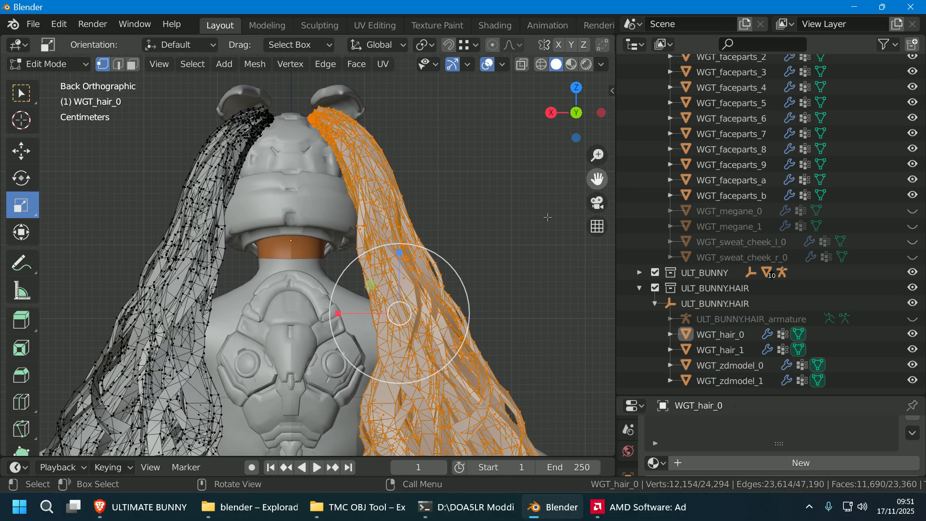
{"action": "left_click", "coordinate": [21, 151]}
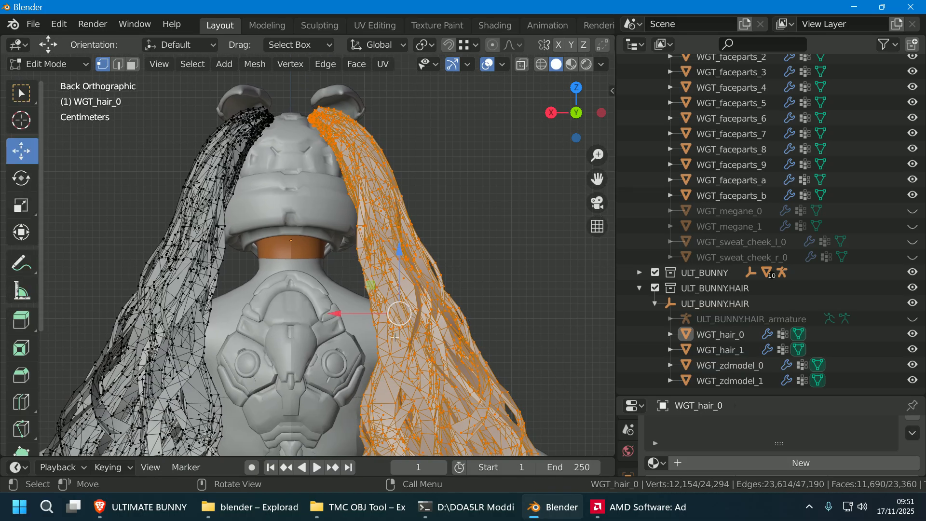
{"action": "left_click_drag", "start_coordinate": [398, 317], "coordinate": [409, 318]}
{"action": "middle_click_drag", "start_coordinate": [410, 318], "coordinate": [441, 267]}
- Clear the selection and circle-select the whole ponytail on the +X side in wireframe shading
{"action": "scroll", "coordinate": [451, 248], "scroll_direction": "down", "scroll_amount": 6}
{"action": "left_click", "coordinate": [439, 273]}
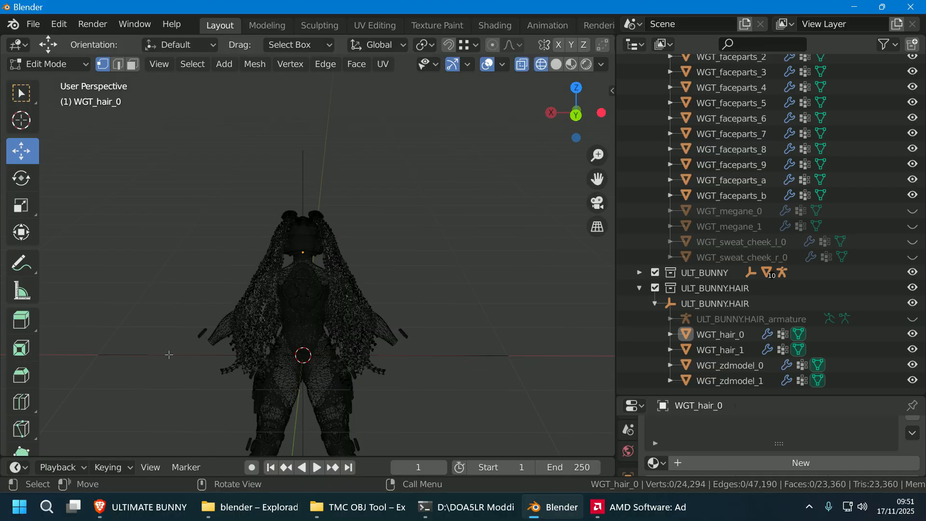
{"action": "key", "text": "c"}
{"action": "mouse_move", "coordinate": [231, 382]}
{"action": "left_mouse_down"}
{"action": "mouse_move", "coordinate": [262, 283]}
{"action": "mouse_move", "coordinate": [256, 241]}
{"action": "left_mouse_up"}
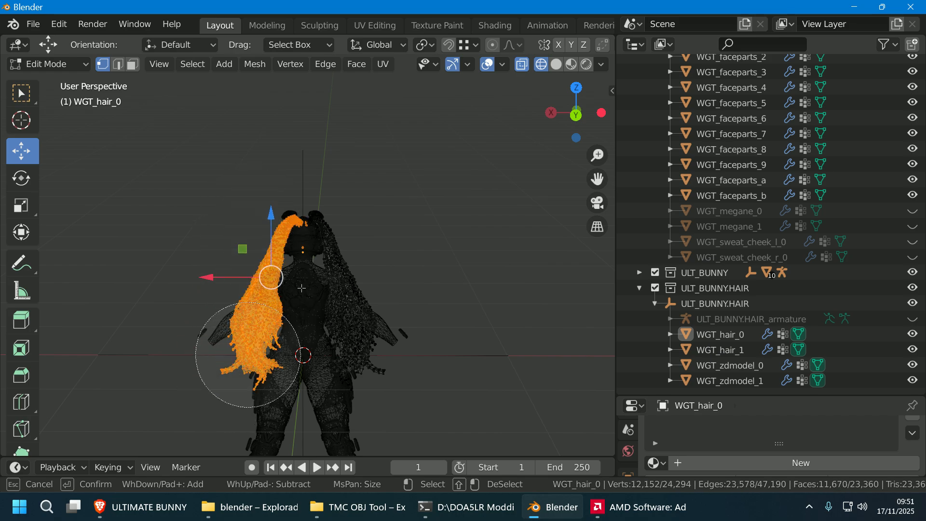
{"action": "key", "text": "Escape"}
- Remove the stray root vertices of the -X ponytail from the selection and switch to a side orthographic view
{"action": "scroll", "coordinate": [338, 214], "scroll_direction": "up", "scroll_amount": 10}
{"action": "middle_click_drag", "start_coordinate": [344, 203], "coordinate": [352, 351], "text": "shift"}
{"action": "key", "text": "c"}
{"action": "middle_click", "coordinate": [313, 378]}
{"action": "middle_click", "coordinate": [344, 193]}
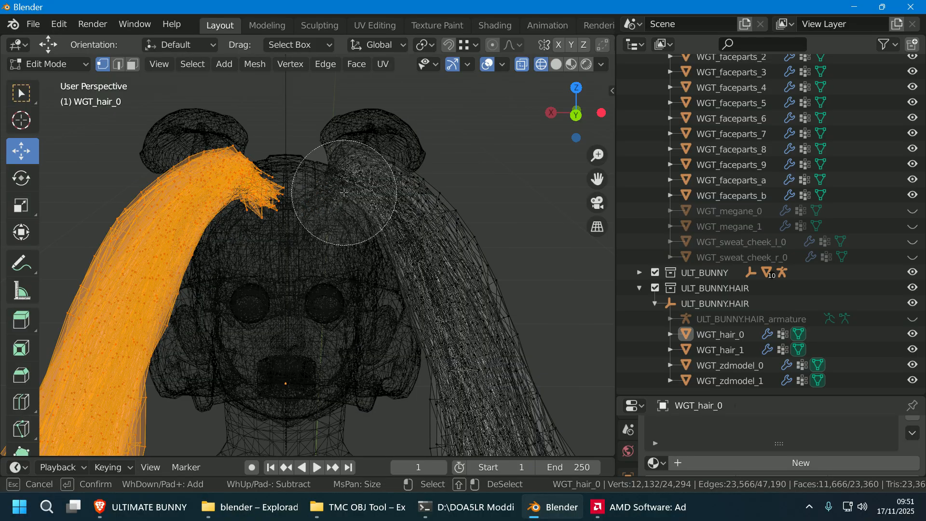
{"action": "key", "text": "Escape"}
{"action": "left_click", "coordinate": [601, 113]}
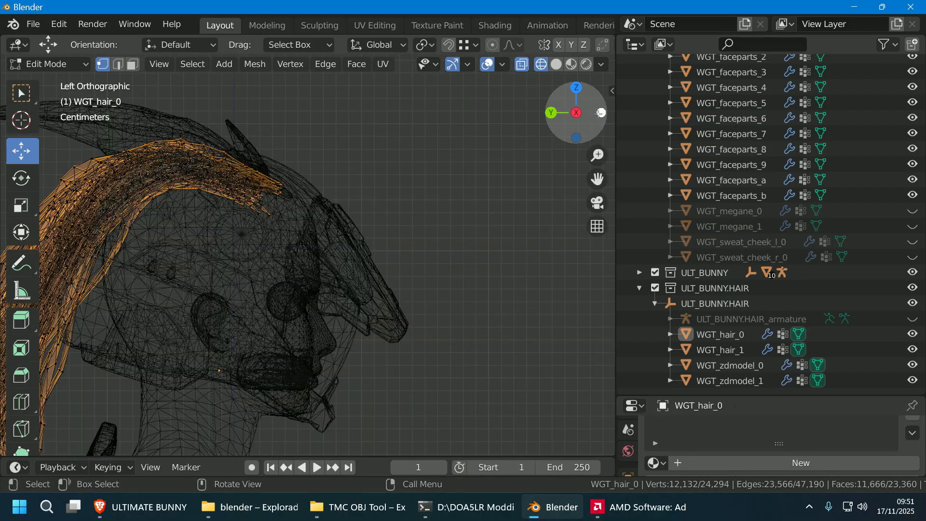
- Move the selected +X ponytail about 0.004 m outward and slightly up in the back orthographic view with solid shading
{"action": "left_click", "coordinate": [601, 113]}
{"action": "left_click", "coordinate": [601, 113]}
{"action": "left_click", "coordinate": [601, 113]}
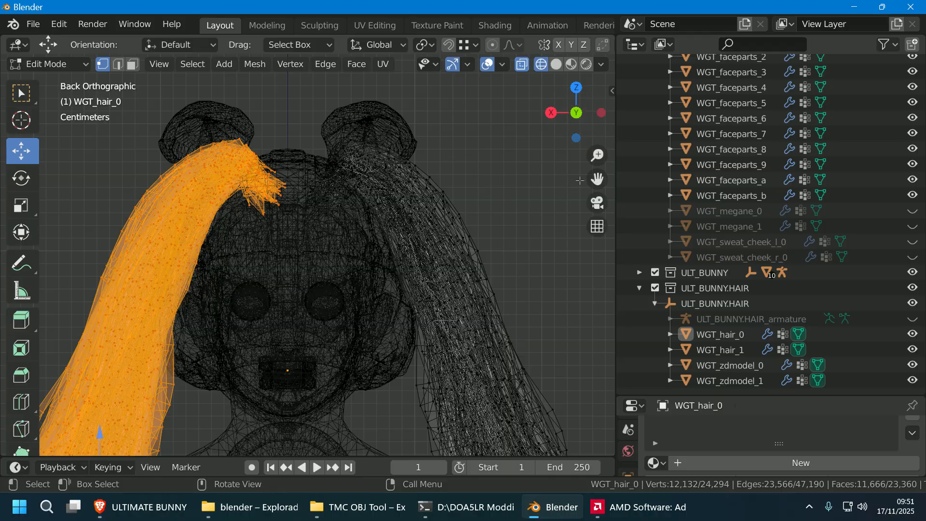
{"action": "scroll", "coordinate": [453, 284], "scroll_direction": "down", "scroll_amount": 3}
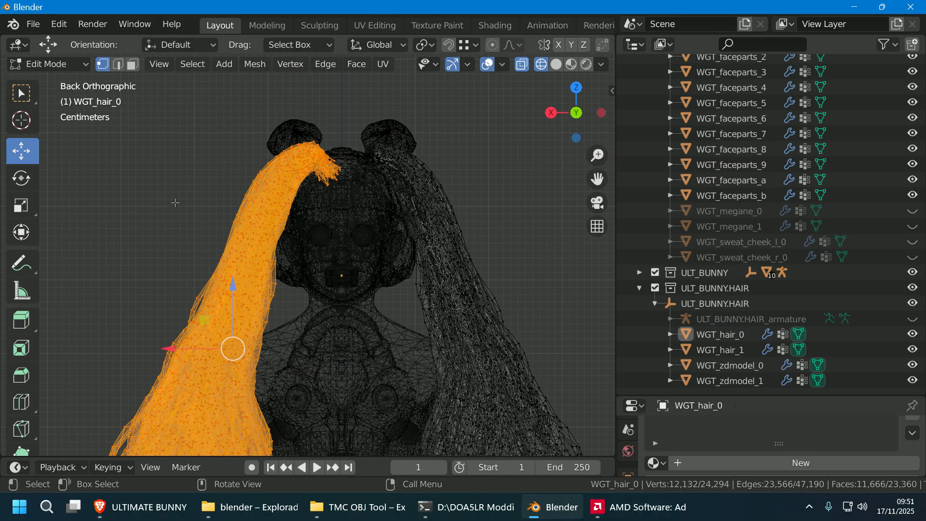
{"action": "left_click", "coordinate": [556, 64]}
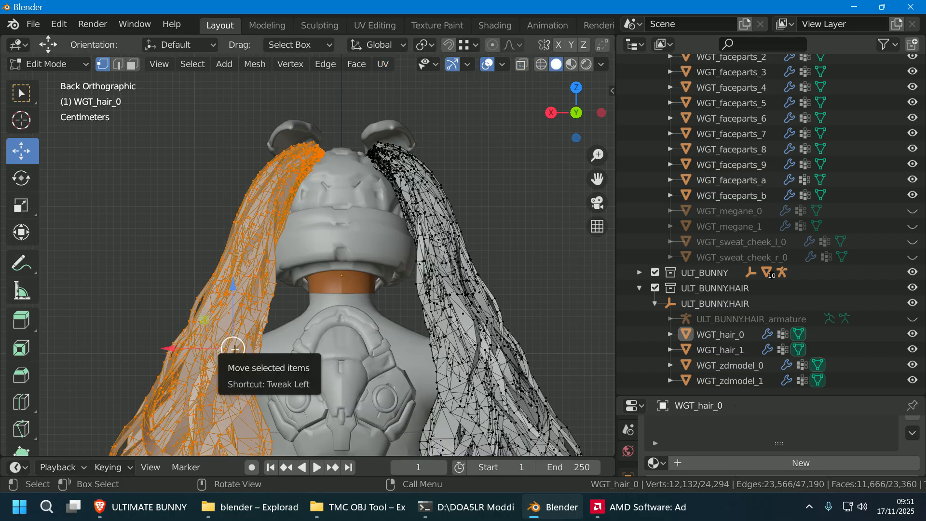
{"action": "left_click_drag", "start_coordinate": [234, 348], "coordinate": [231, 348]}
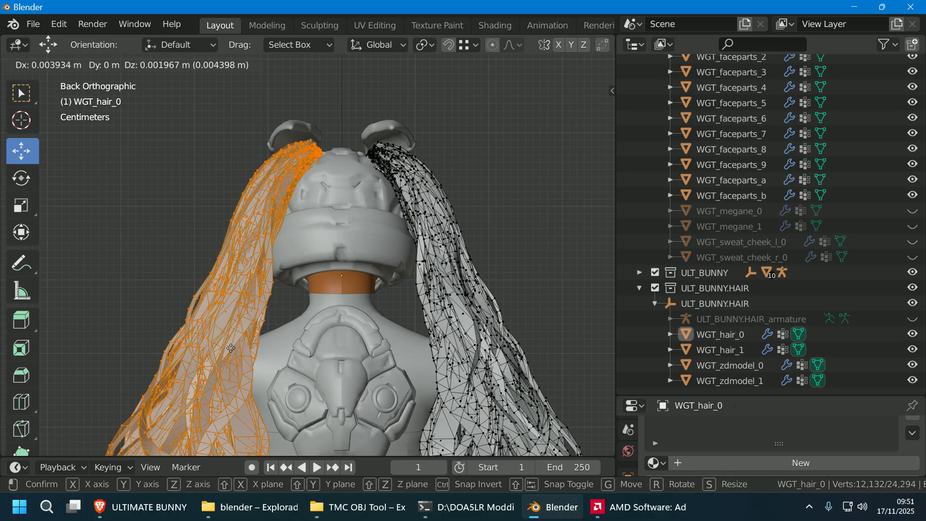
{"action": "left_click_drag", "start_coordinate": [231, 348], "coordinate": [231, 348]}
- Move the +X ponytail about 0.008 m further outward along X in the back orthographic view, and clear the selection
{"action": "middle_click_drag", "start_coordinate": [386, 287], "coordinate": [287, 280]}
{"action": "middle_click_drag", "start_coordinate": [309, 269], "coordinate": [600, 114]}
{"action": "left_click", "coordinate": [601, 113]}
{"action": "left_click", "coordinate": [601, 113]}
{"action": "left_click", "coordinate": [576, 113]}
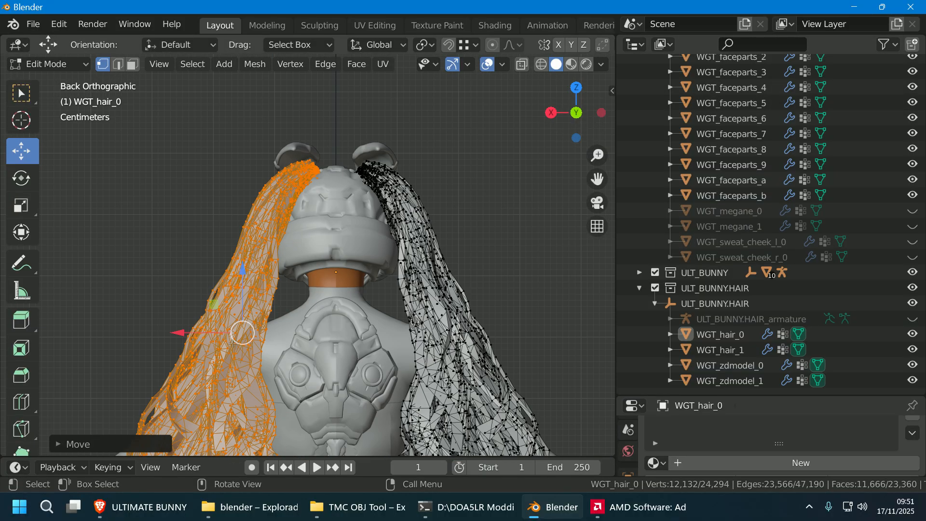
{"action": "left_click_drag", "start_coordinate": [242, 333], "coordinate": [236, 339]}
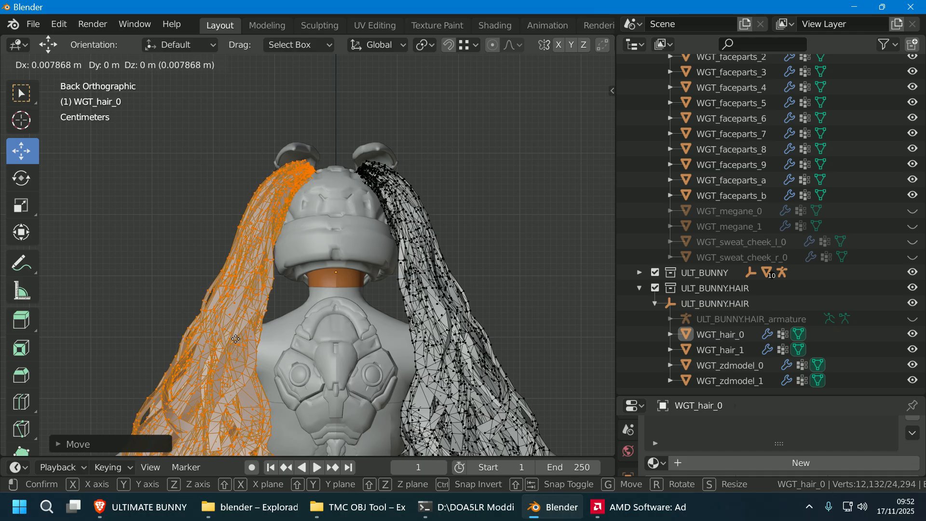
{"action": "left_click_drag", "start_coordinate": [236, 339], "coordinate": [235, 339]}
{"action": "left_click", "coordinate": [235, 339]}
{"action": "scroll", "coordinate": [366, 290], "scroll_direction": "up", "scroll_amount": 3}
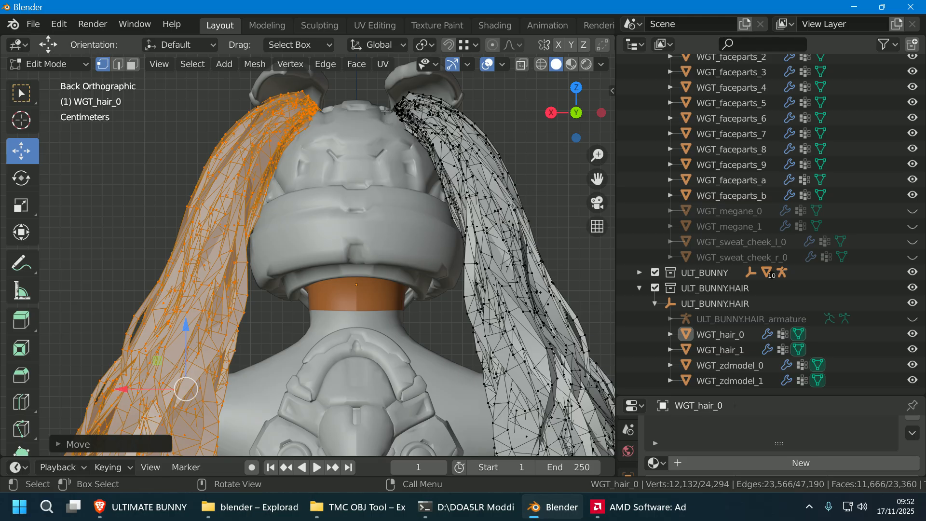
{"action": "middle_click_drag", "start_coordinate": [352, 181], "coordinate": [402, 316]}
{"action": "left_click", "coordinate": [464, 226]}
{"action": "scroll", "coordinate": [402, 316], "scroll_direction": "up", "scroll_amount": 1}
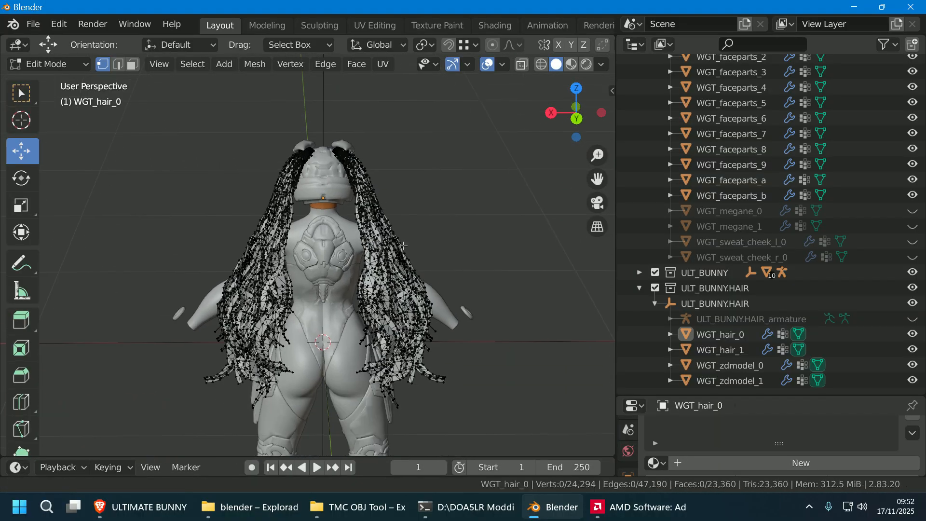
- Highlight all WGT_hair_0 vertices in wireframe shading to look for stray geometry inside the head, and clear the selection
{"action": "scroll", "coordinate": [395, 274], "scroll_direction": "up", "scroll_amount": 2}
{"action": "left_click", "coordinate": [543, 66]}
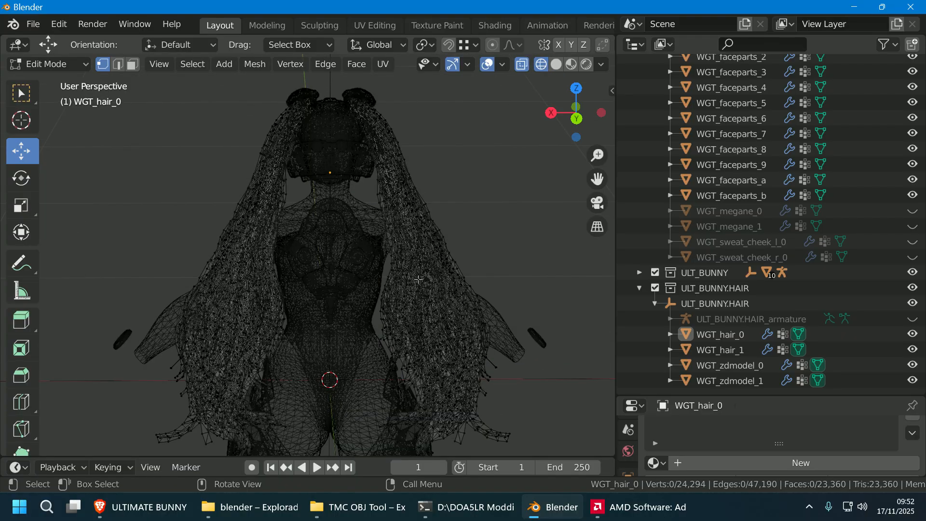
{"action": "key", "text": "a"}
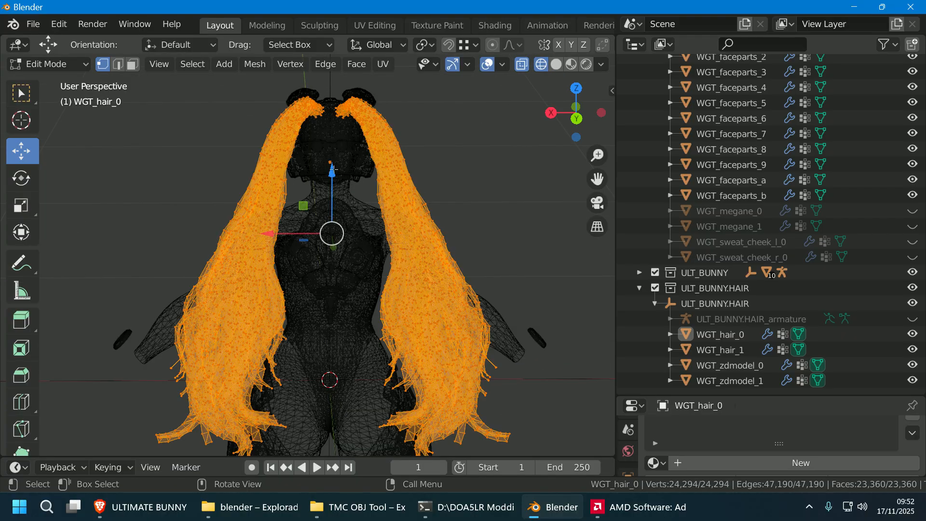
{"action": "scroll", "coordinate": [351, 168], "scroll_direction": "up", "scroll_amount": 3}
{"action": "scroll", "coordinate": [350, 169], "scroll_direction": "up", "scroll_amount": 2}
{"action": "middle_click_drag", "start_coordinate": [407, 133], "coordinate": [346, 451], "text": "shift"}
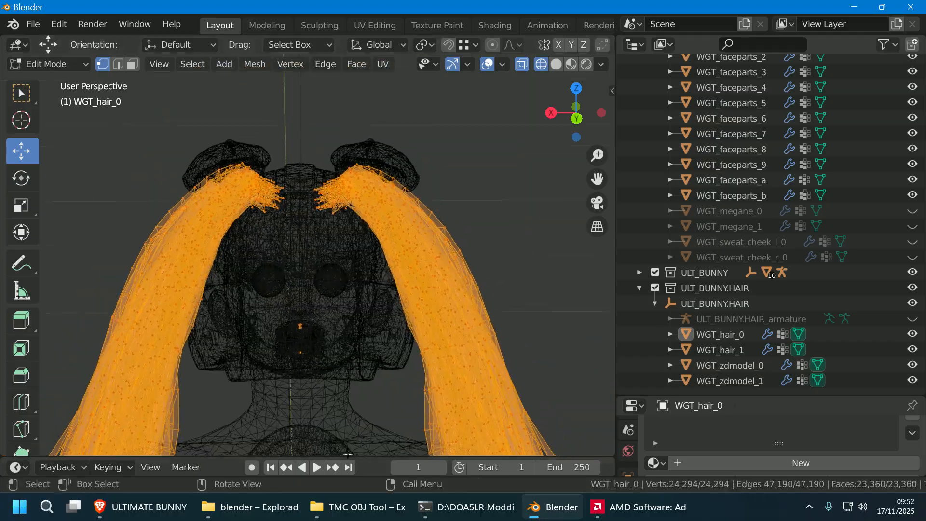
{"action": "scroll", "coordinate": [338, 349], "scroll_direction": "up", "scroll_amount": 5}
{"action": "middle_click_drag", "start_coordinate": [338, 348], "coordinate": [306, 221], "text": "shift"}
{"action": "left_click", "coordinate": [313, 265]}
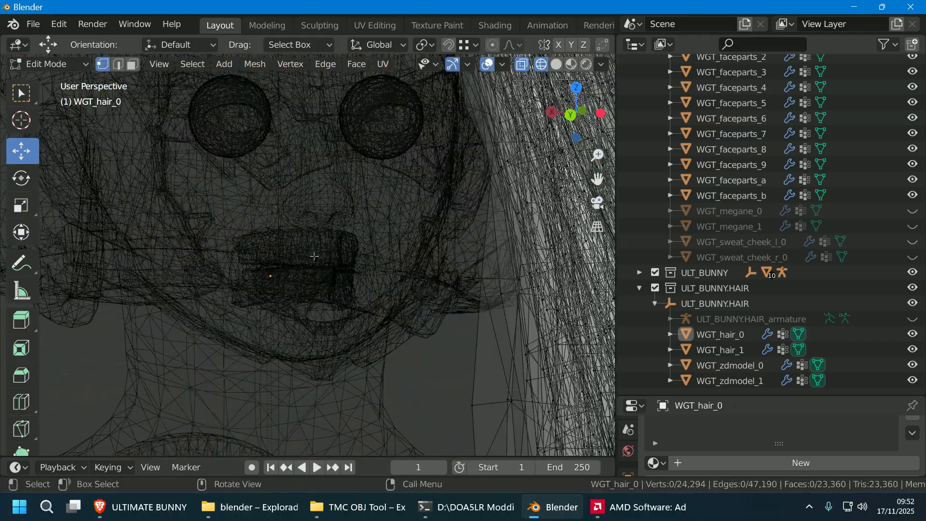
- Circle-select the stray hair vertices inside the head near the mouth and delete them
{"action": "key", "text": "c"}
{"action": "left_click", "coordinate": [275, 215]}
{"action": "right_click", "coordinate": [275, 228]}
{"action": "right_click", "coordinate": [274, 227]}
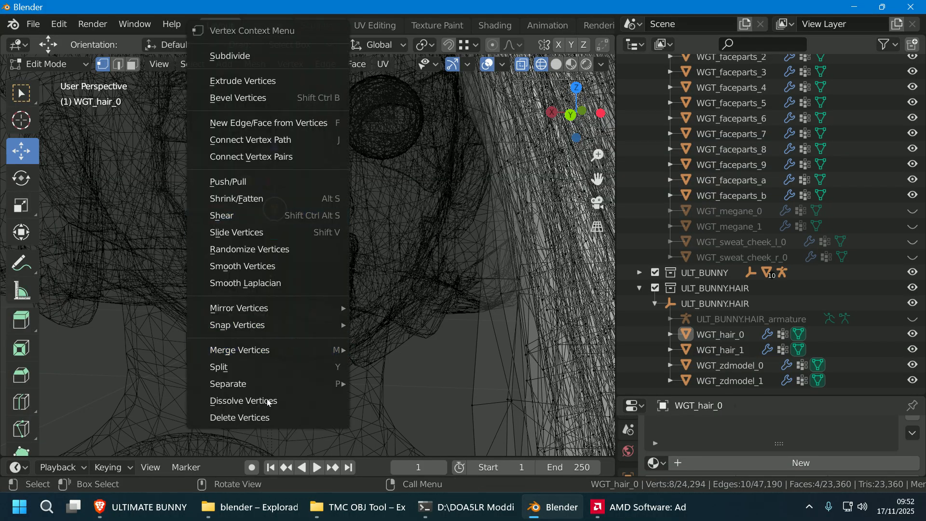
{"action": "left_click", "coordinate": [264, 417]}
- Check the whole hair mesh for leftover strays, clear the selection, restore solid shading and leave Edit Mode
{"action": "scroll", "coordinate": [336, 347], "scroll_direction": "down", "scroll_amount": 10}
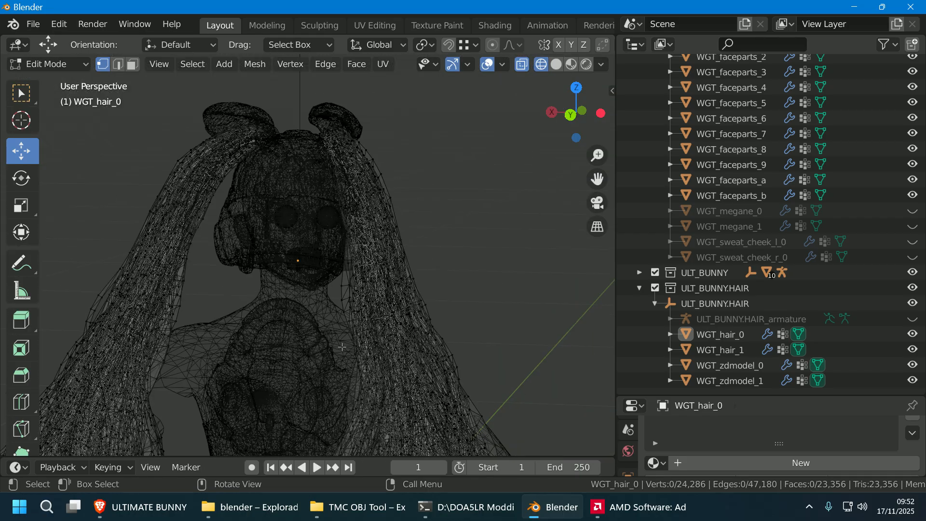
{"action": "key", "text": "a"}
{"action": "middle_click_drag", "start_coordinate": [452, 288], "coordinate": [518, 272]}
{"action": "key", "text": "alt+a"}
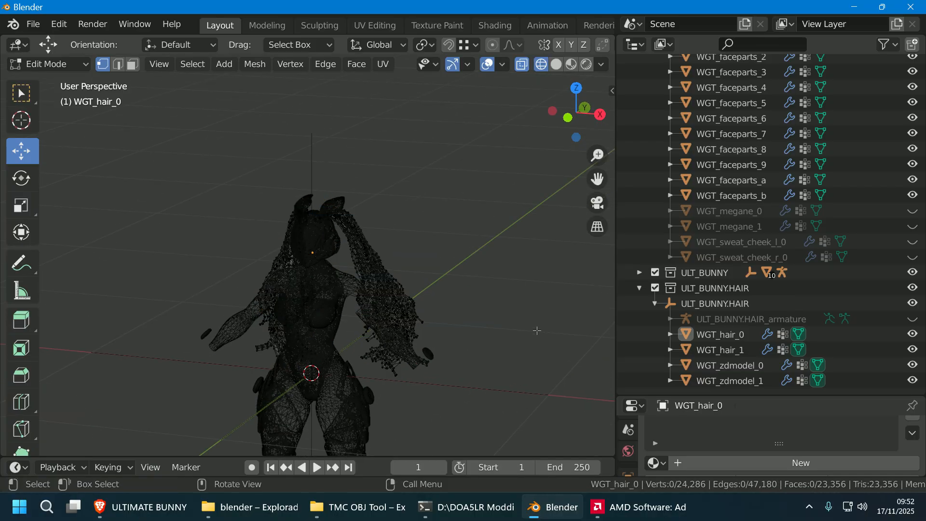
{"action": "left_click", "coordinate": [556, 64]}
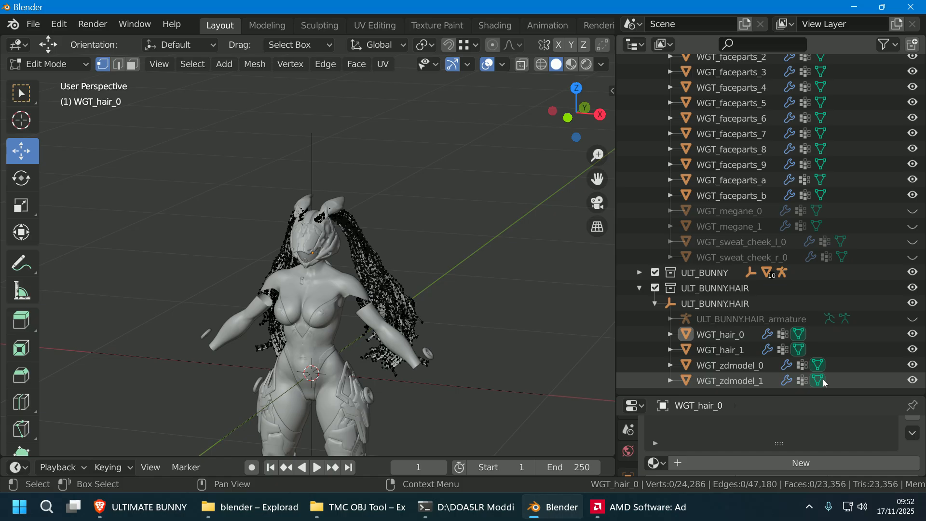
{"action": "left_click", "coordinate": [799, 334]}
- Export WGT_hair_0 as WGT_hair_0.tmcmesh into the D:\DOA5LR Modding folder
{"action": "left_click", "coordinate": [741, 337]}
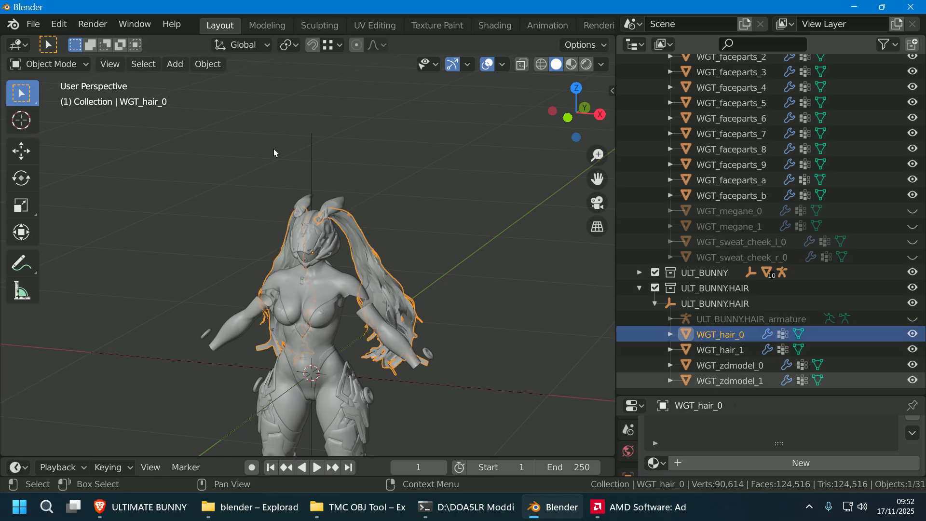
{"action": "left_click", "coordinate": [32, 24]}
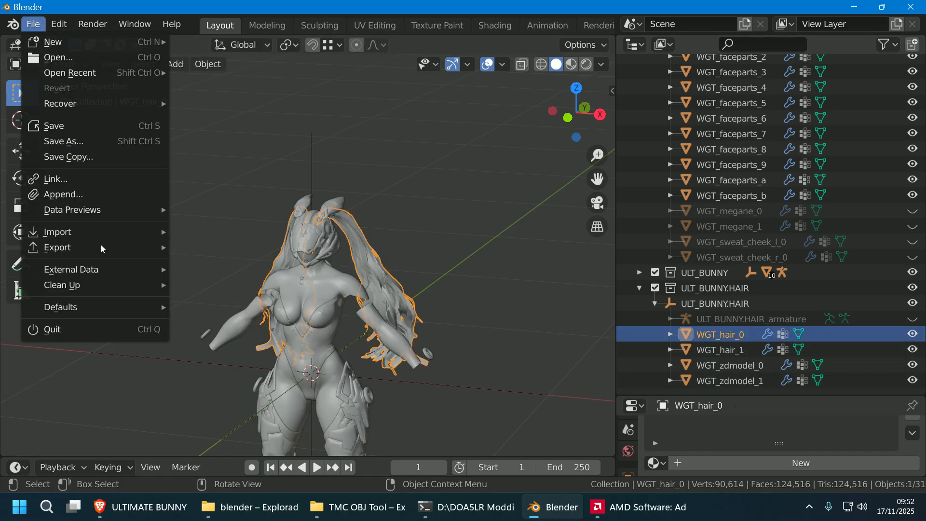
{"action": "mouse_move", "coordinate": [92, 248]}
{"action": "left_click", "coordinate": [233, 413]}
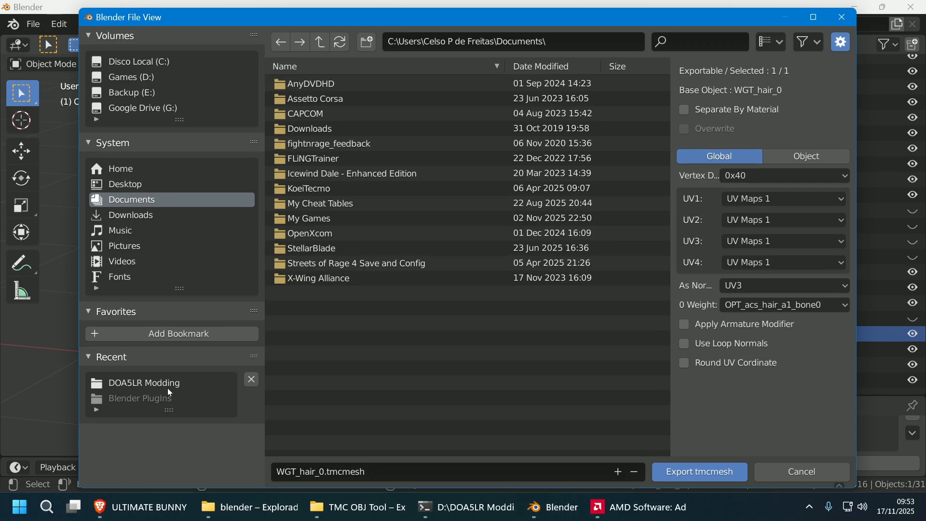
{"action": "left_click", "coordinate": [167, 387]}
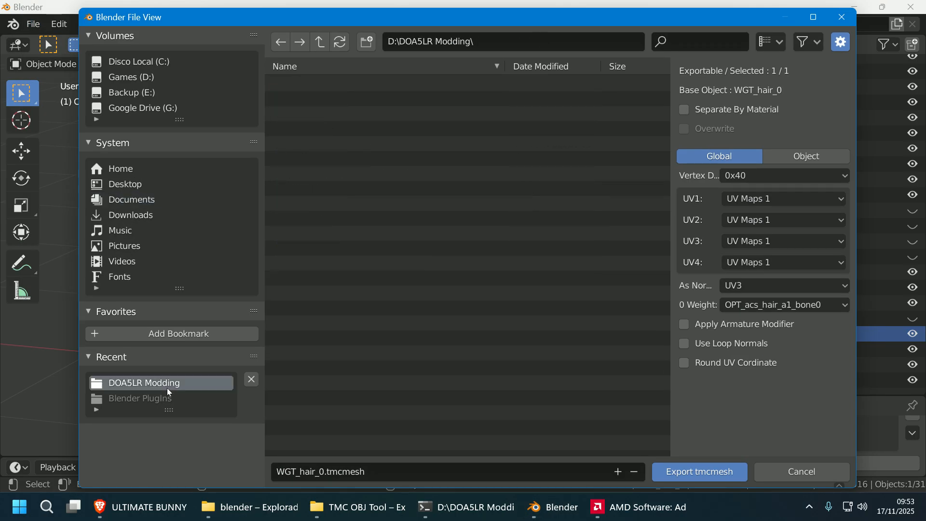
{"action": "left_click", "coordinate": [701, 470]}
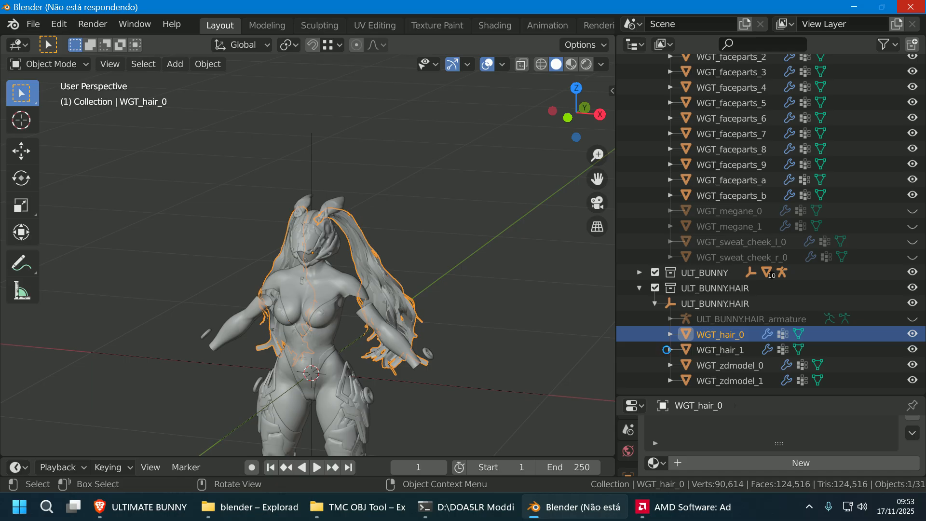
- Select only WGT_hair_1 and export it as WGT_hair_1.tmcmesh into the D:\DOA5LR Modding folder
{"action": "left_click", "coordinate": [668, 350]}
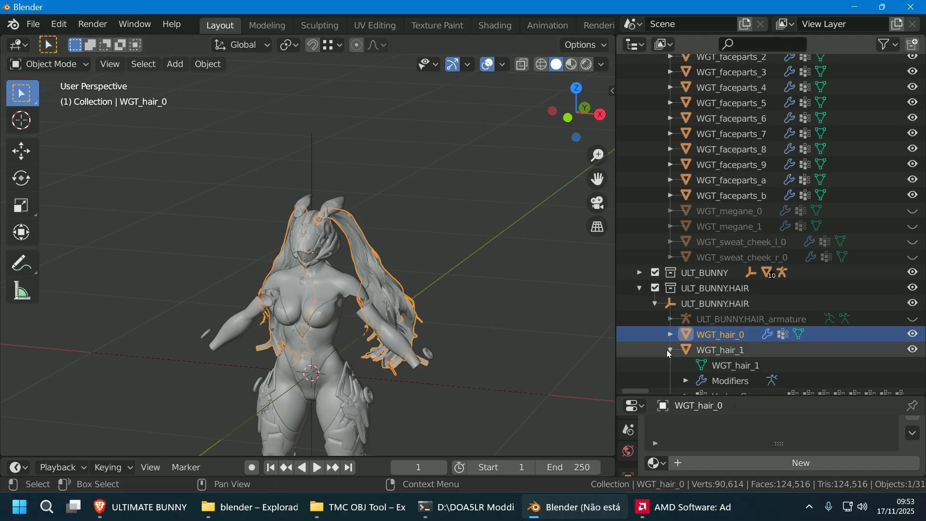
{"action": "scroll", "coordinate": [717, 347], "scroll_direction": "down", "scroll_amount": 2}
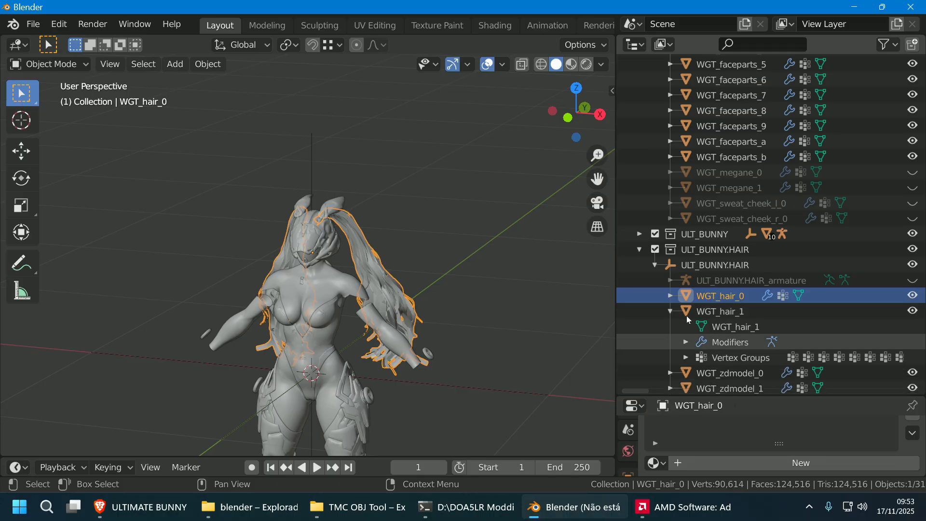
{"action": "left_click", "coordinate": [671, 296]}
{"action": "left_click", "coordinate": [671, 295]}
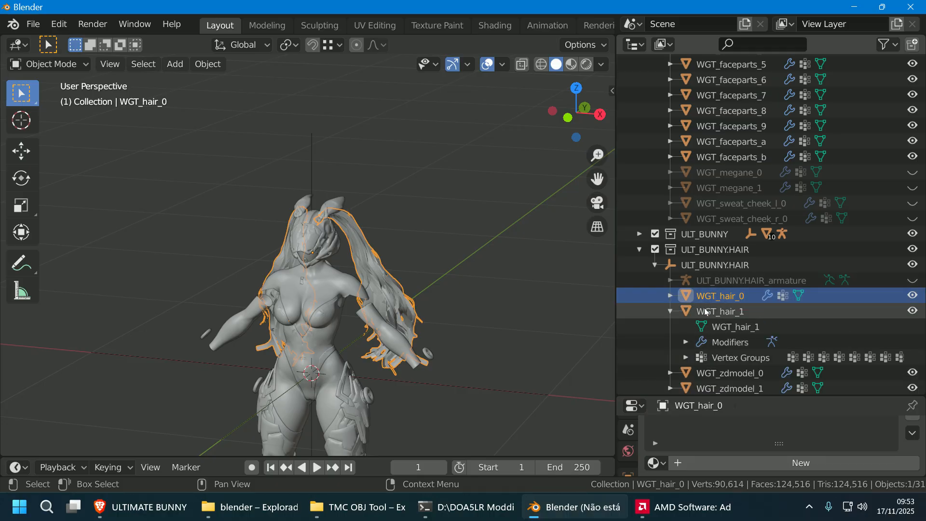
{"action": "left_click", "coordinate": [720, 311]}
{"action": "left_click", "coordinate": [33, 25]}
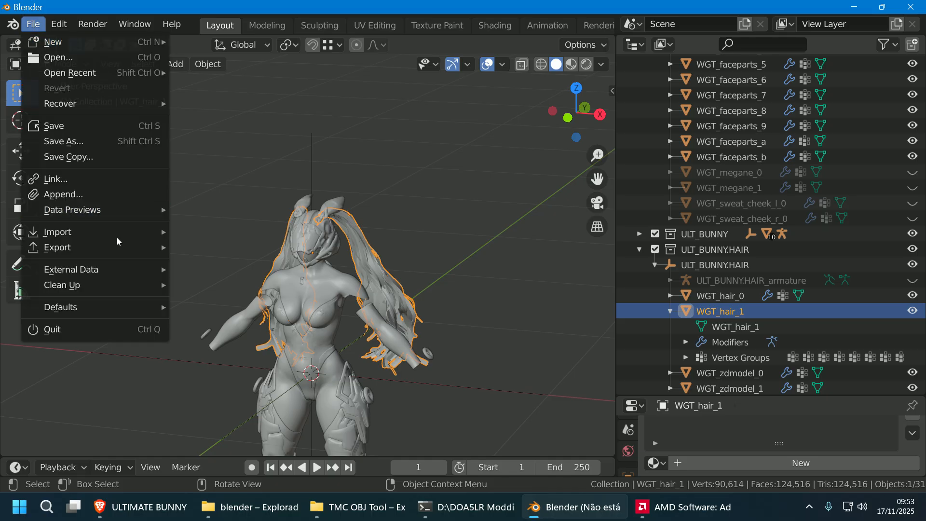
{"action": "mouse_move", "coordinate": [114, 247]}
{"action": "left_click", "coordinate": [244, 417]}
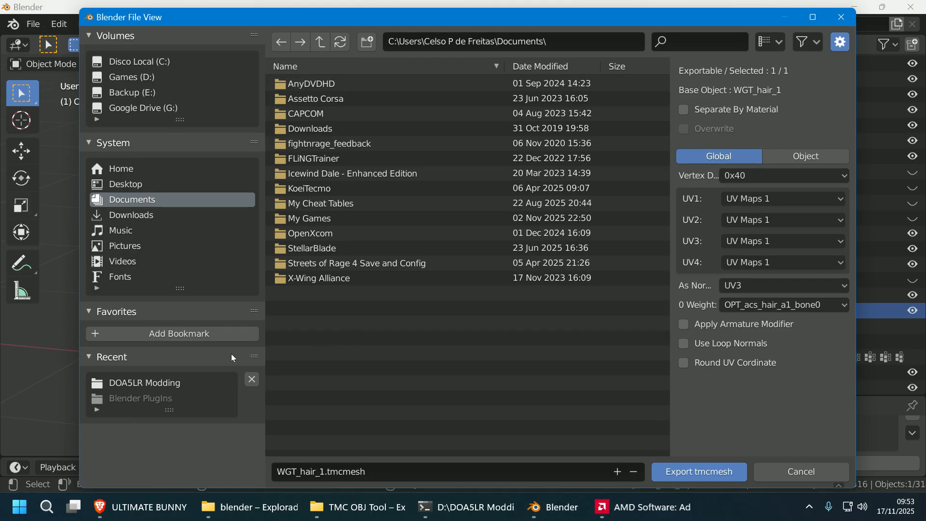
{"action": "left_click", "coordinate": [175, 384]}
{"action": "left_click", "coordinate": [683, 471]}
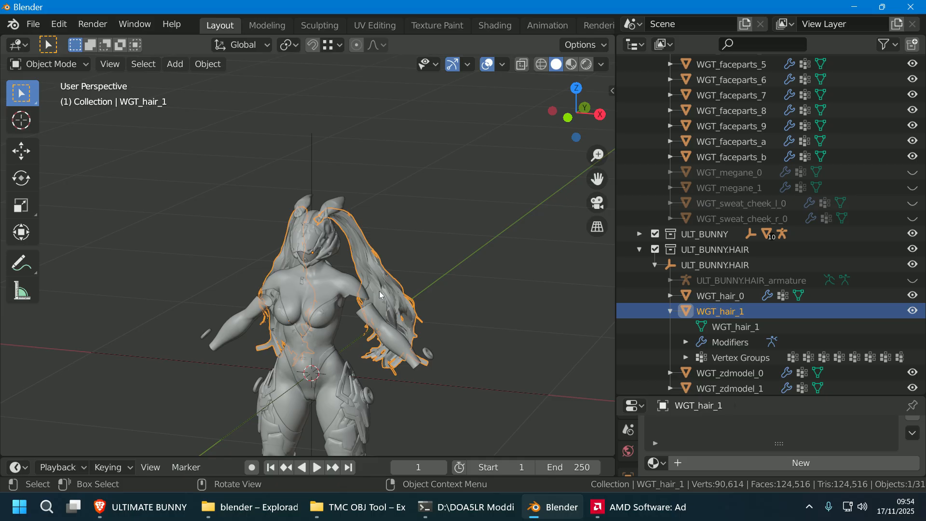
{"action": "scroll", "coordinate": [379, 291], "scroll_direction": "up", "scroll_amount": 4}
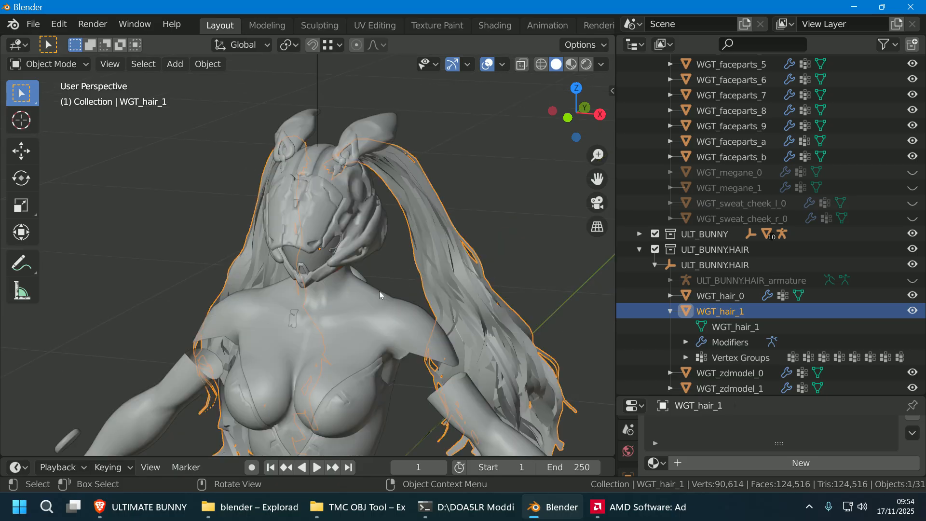
{"action": "left_click", "coordinate": [753, 374]}
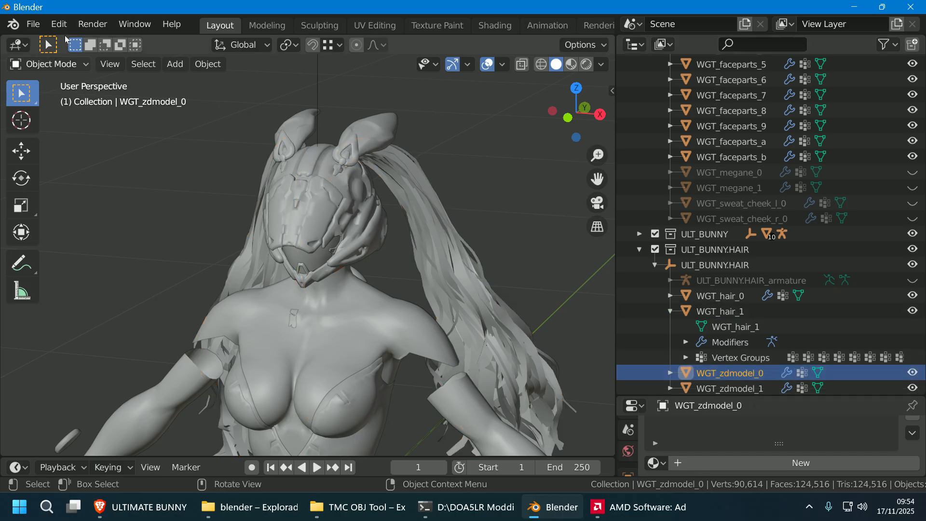
{"action": "left_click", "coordinate": [33, 24]}
{"action": "mouse_move", "coordinate": [96, 248]}
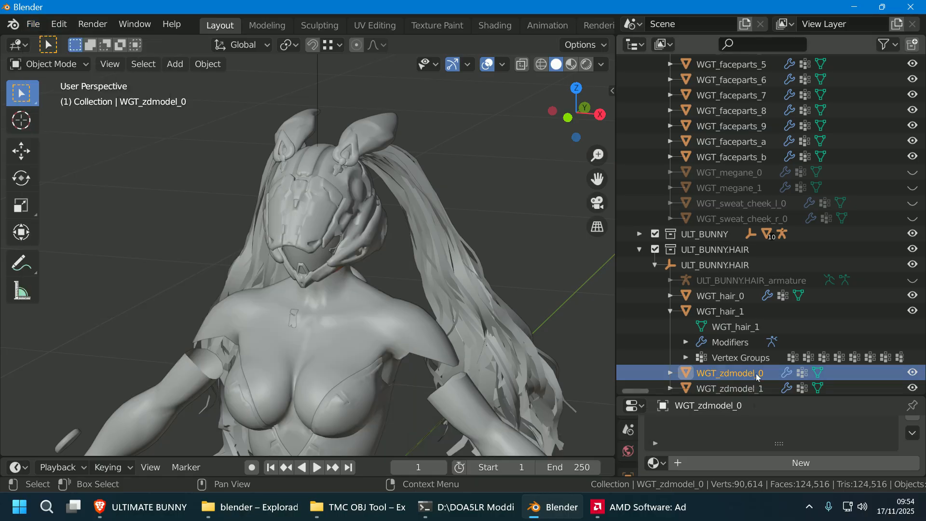
{"action": "left_click", "coordinate": [33, 24]}
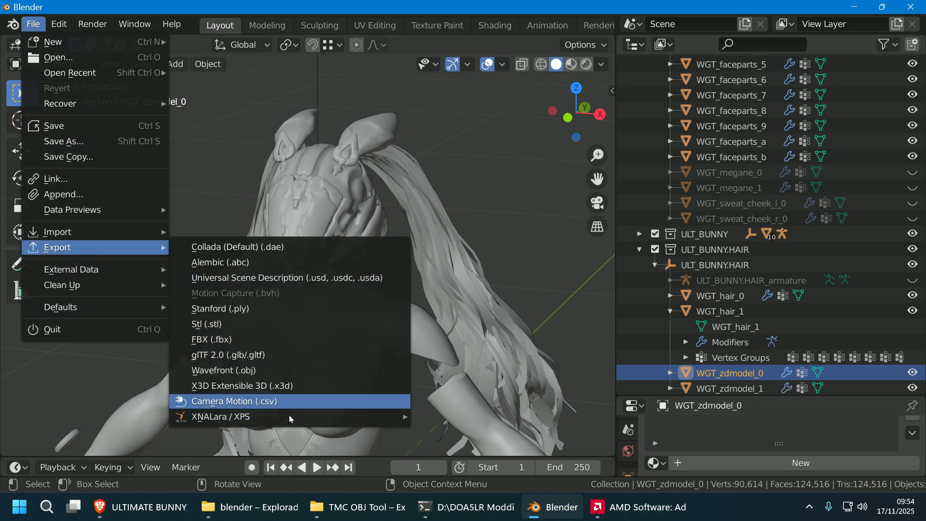
{"action": "mouse_move", "coordinate": [290, 418]}
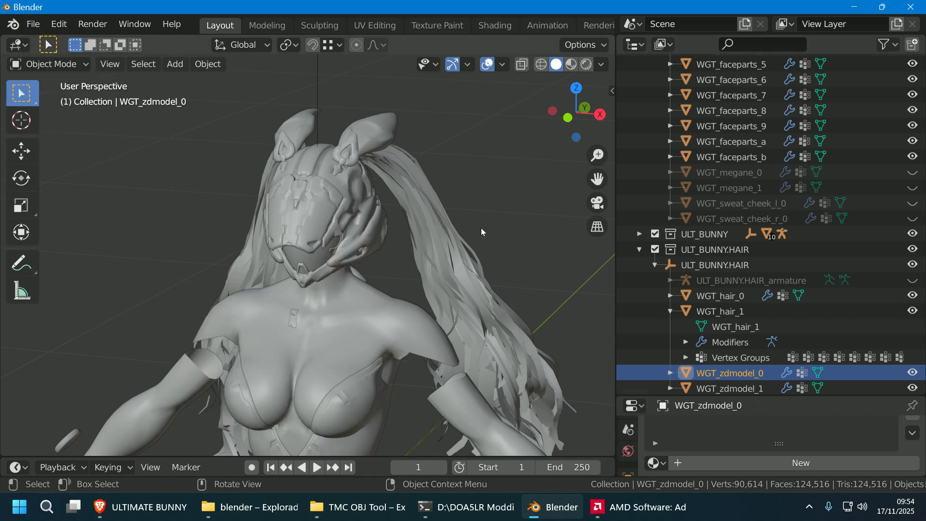
{"action": "middle_click_drag", "start_coordinate": [478, 141], "coordinate": [458, 135]}
{"action": "left_click", "coordinate": [458, 135]}
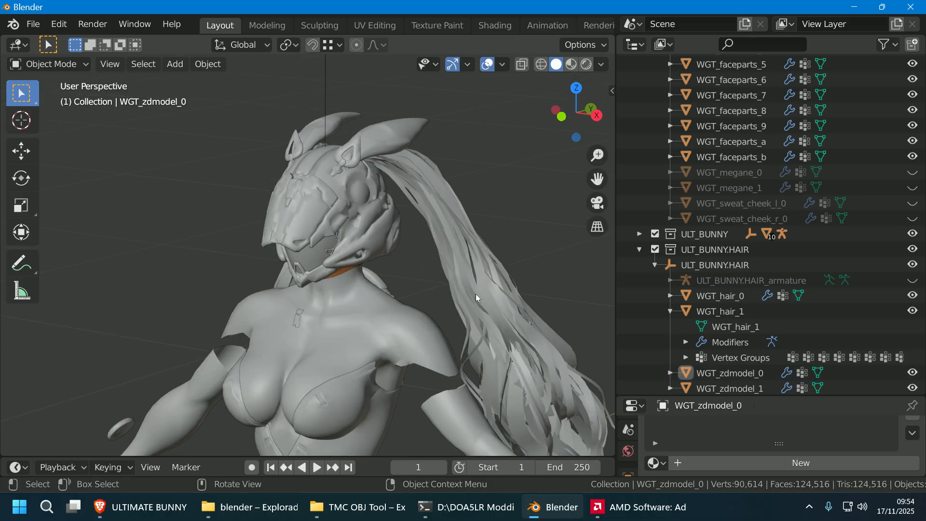
- Switch to the TMC OBJ Tool window in File Explorer and go up to the DOA5LR Modding folder
{"action": "mouse_move", "coordinate": [279, 511]}
{"action": "left_click", "coordinate": [367, 437]}
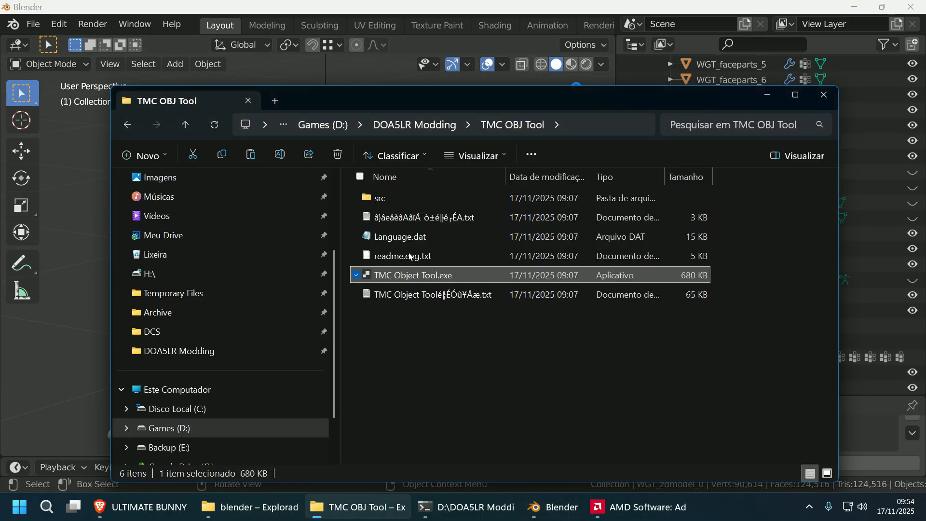
{"action": "key", "text": "alt+Up"}
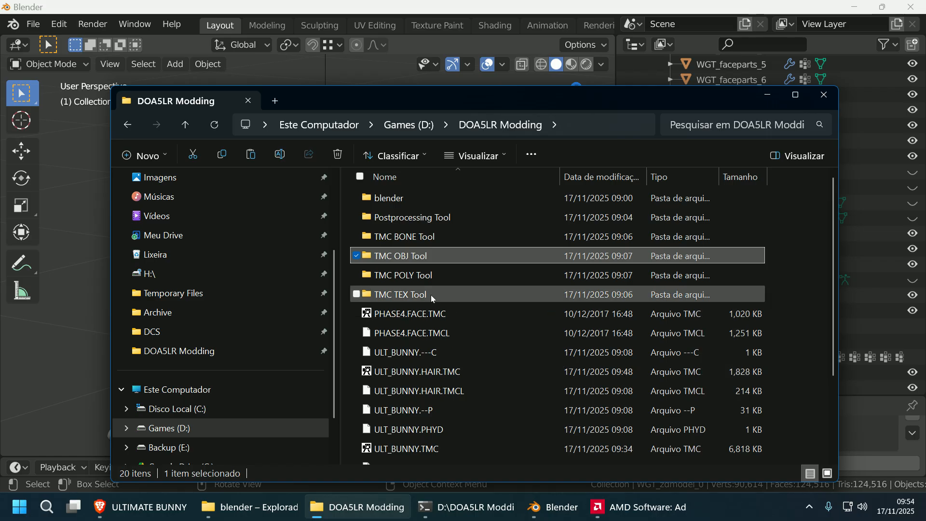
- Launch TMC Polygon Insert Tool.exe from the TMC POLY Tool folder, allowing it to run past the SmartScreen block
{"action": "double_click", "coordinate": [428, 276]}
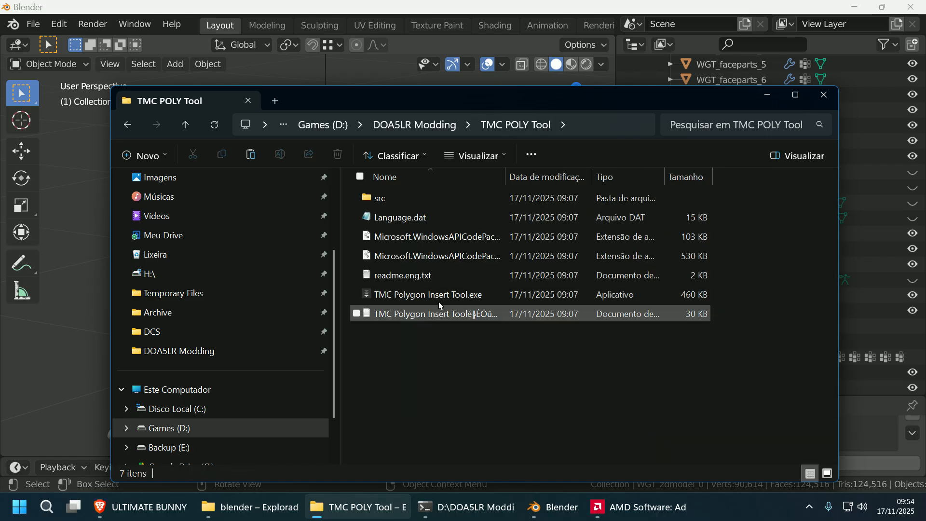
{"action": "double_click", "coordinate": [438, 295]}
{"action": "left_click", "coordinate": [362, 190]}
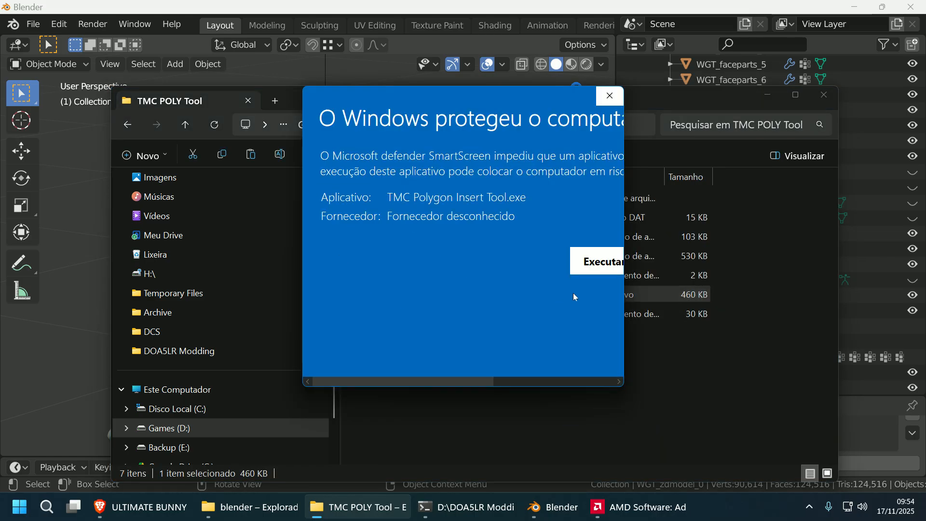
{"action": "left_click", "coordinate": [598, 263]}
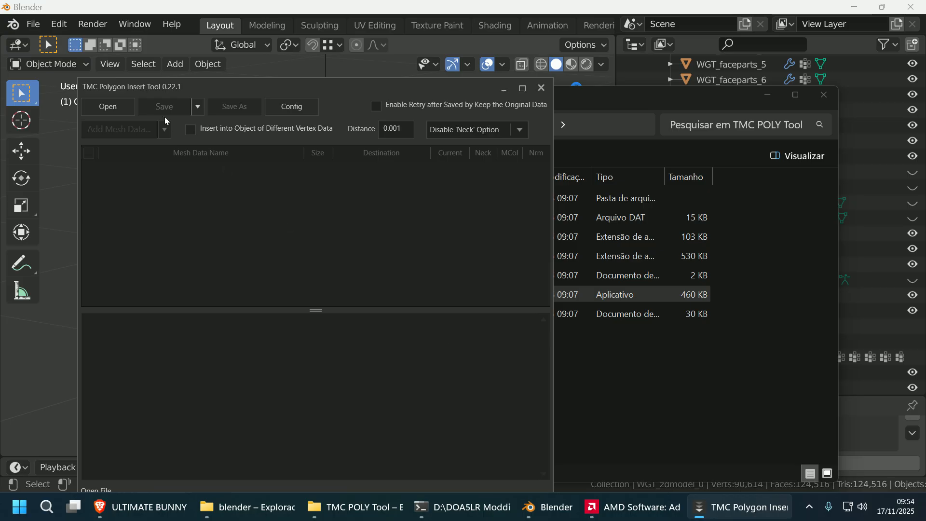
- Load ULT_BUNNY.TMC from the D:\DOA5LR Modding folder into the TMC Polygon Insert Tool
{"action": "left_click", "coordinate": [129, 107]}
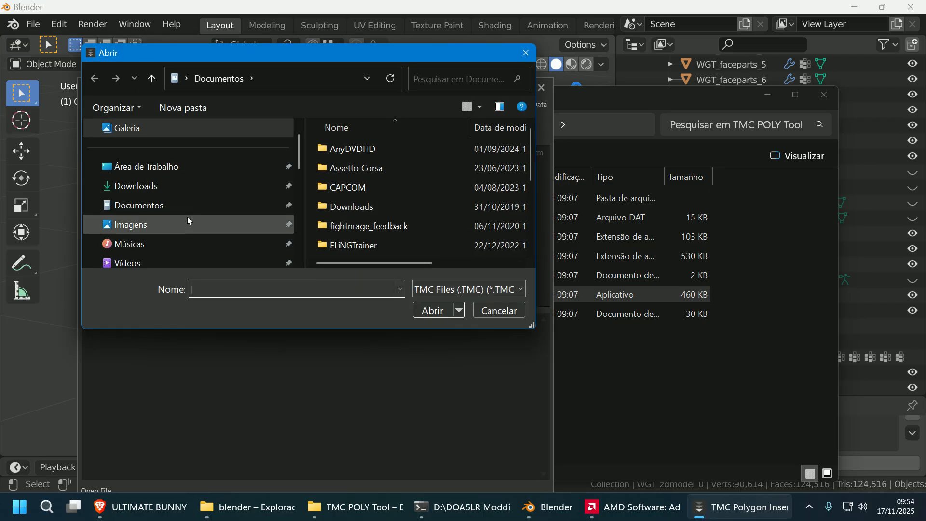
{"action": "scroll", "coordinate": [189, 217], "scroll_direction": "down", "scroll_amount": 5}
{"action": "left_click", "coordinate": [193, 221]}
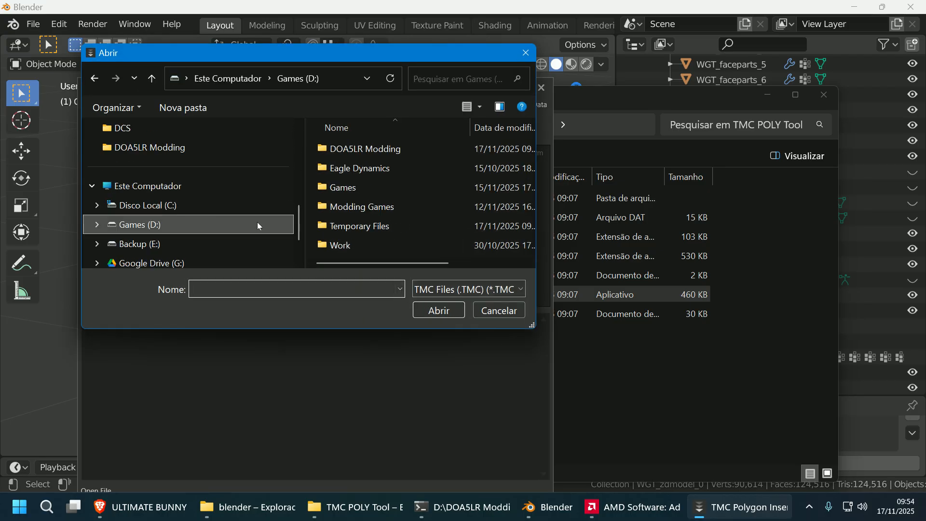
{"action": "double_click", "coordinate": [363, 150]}
{"action": "scroll", "coordinate": [380, 207], "scroll_direction": "down", "scroll_amount": 2}
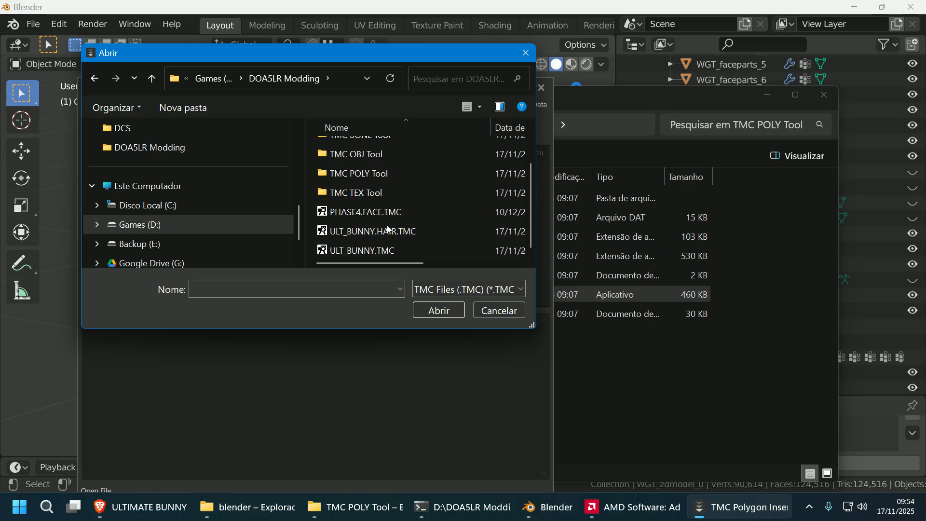
{"action": "left_click", "coordinate": [407, 248]}
{"action": "left_click", "coordinate": [436, 310]}
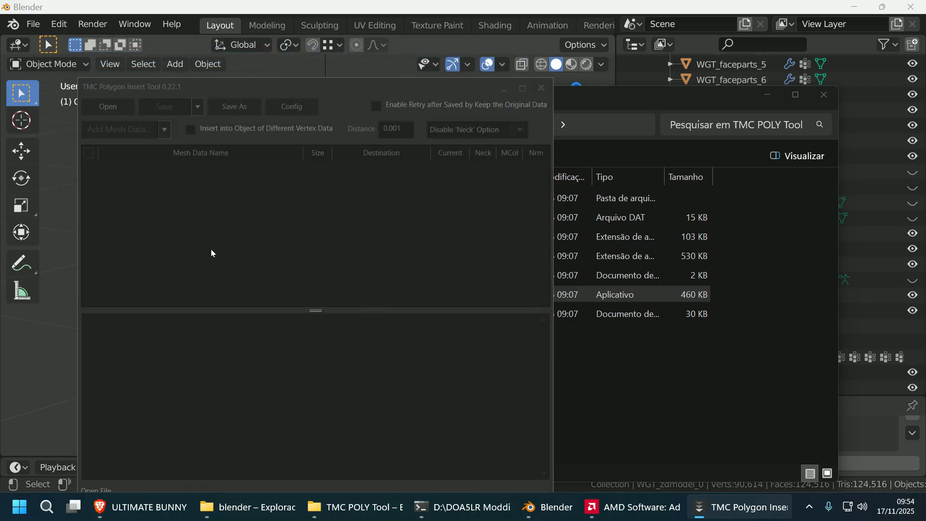
- Add WGT_body (VISABLE)_0.tmcmesh, WGT_DECOR_2.tmcmesh and WGT_DECOR_3.tmcmesh together as mesh data for ULT_BUNNY.TMC
{"action": "left_click", "coordinate": [128, 130]}
{"action": "scroll", "coordinate": [452, 256], "scroll_direction": "down", "scroll_amount": 2}
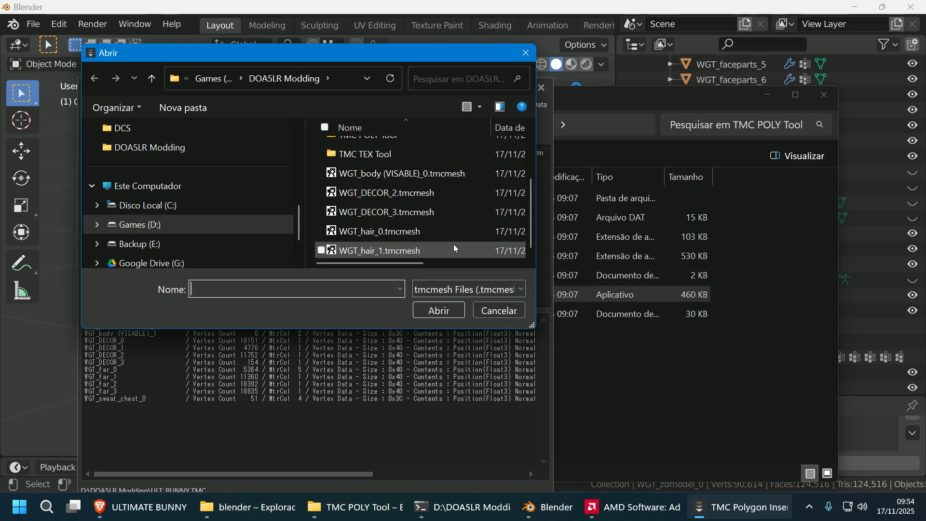
{"action": "left_click", "coordinate": [436, 174]}
{"action": "left_click", "coordinate": [437, 192], "text": "ctrl"}
{"action": "left_click", "coordinate": [436, 212], "text": "ctrl"}
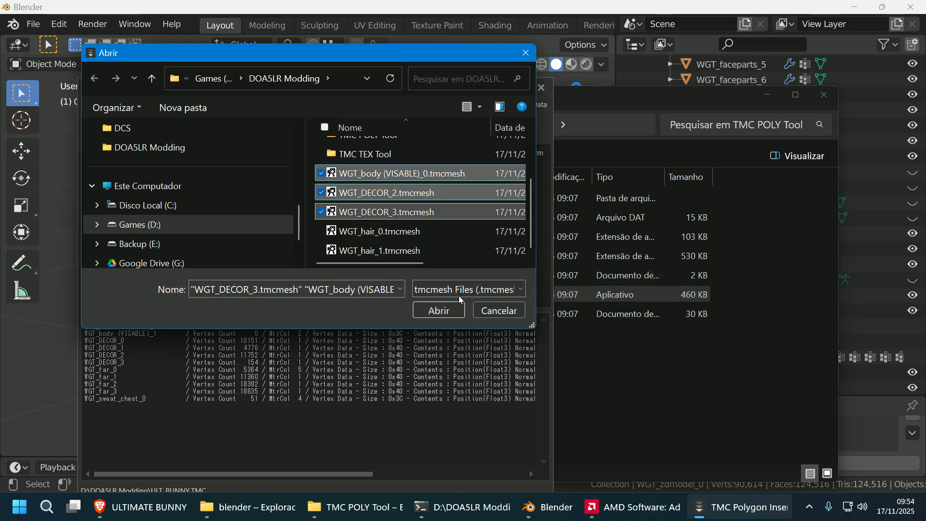
{"action": "left_click", "coordinate": [451, 316]}
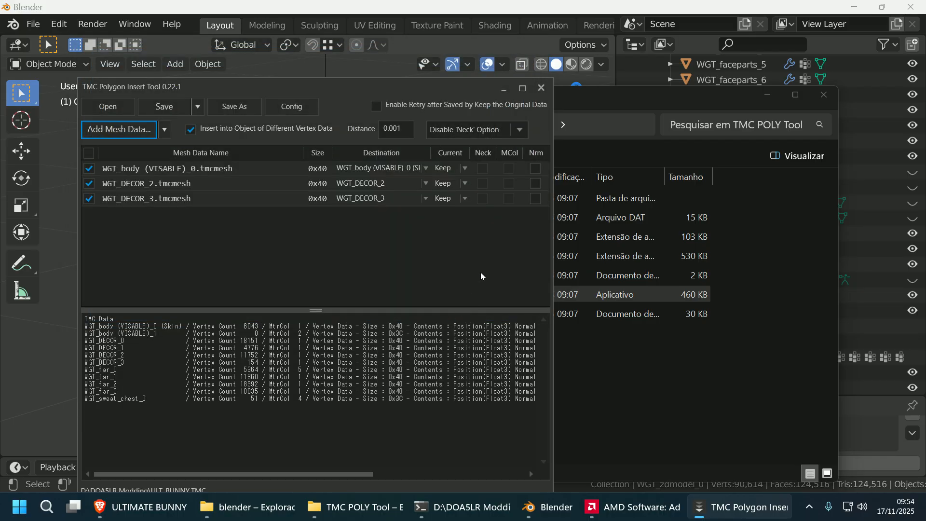
- Set the current data of the body, DECOR_2 and DECOR_3 meshes to Delete and save, overwriting ULT_BUNNY.TMC
{"action": "left_click", "coordinate": [451, 199]}
{"action": "left_click", "coordinate": [445, 220]}
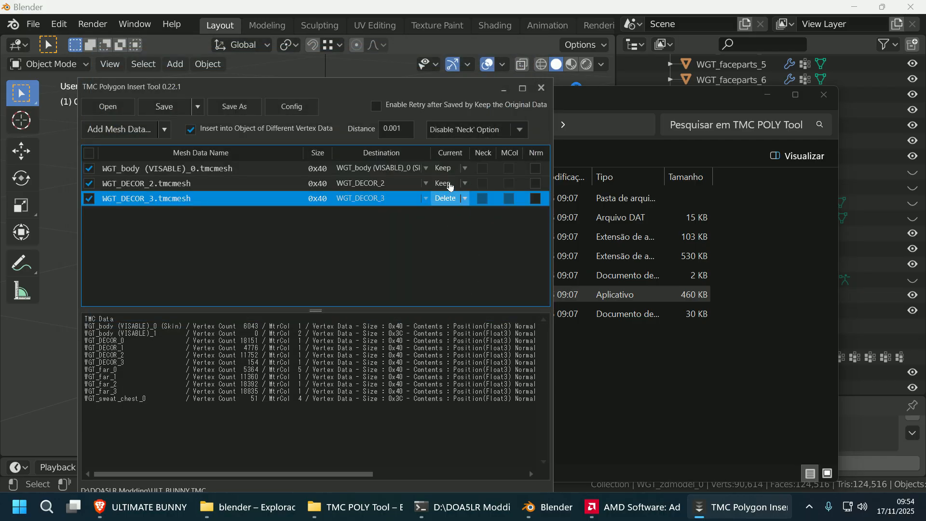
{"action": "left_click", "coordinate": [449, 183]}
{"action": "left_click", "coordinate": [451, 211]}
{"action": "left_click", "coordinate": [448, 168]}
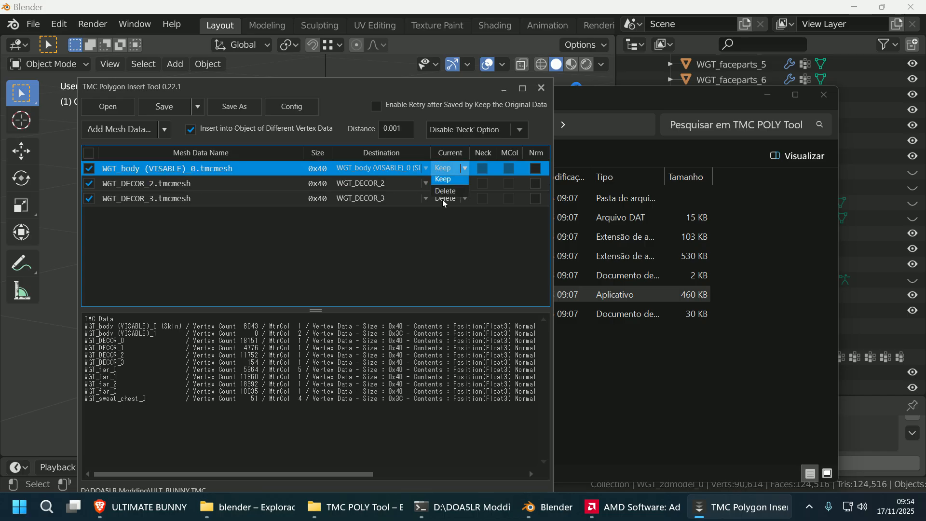
{"action": "left_click", "coordinate": [444, 195]}
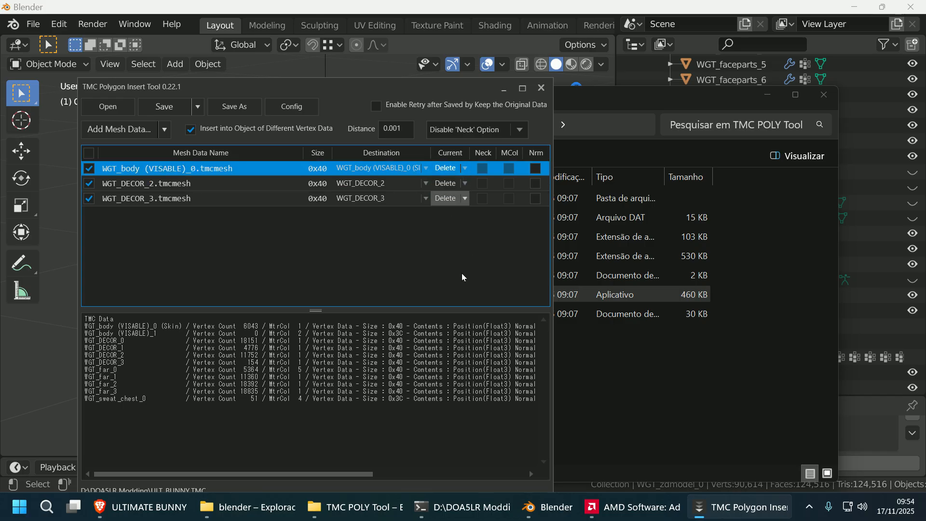
{"action": "left_click", "coordinate": [164, 107]}
{"action": "left_click", "coordinate": [299, 327]}
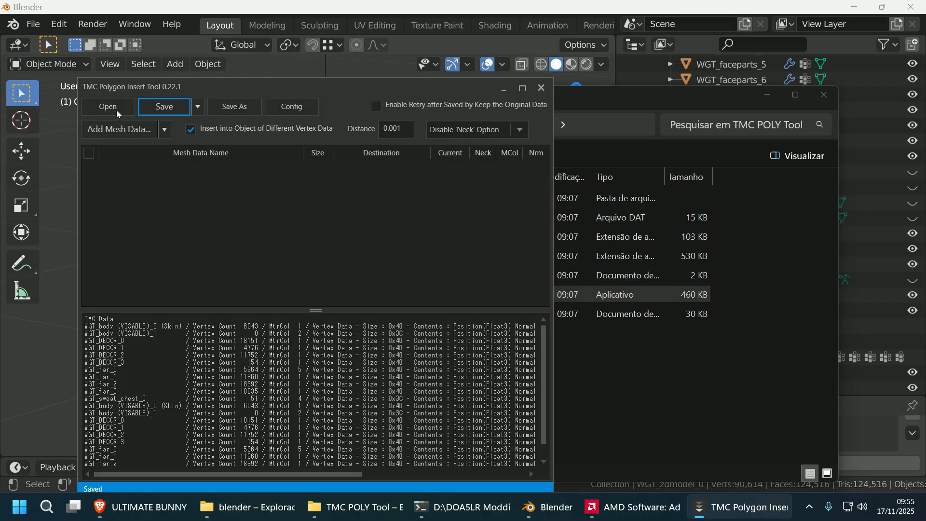
- Load ULT_BUNNY.HAIR.TMC from the DOA5LR Modding folder into the TMC Polygon Insert Tool
{"action": "left_click", "coordinate": [108, 106]}
{"action": "scroll", "coordinate": [423, 237], "scroll_direction": "down", "scroll_amount": 1}
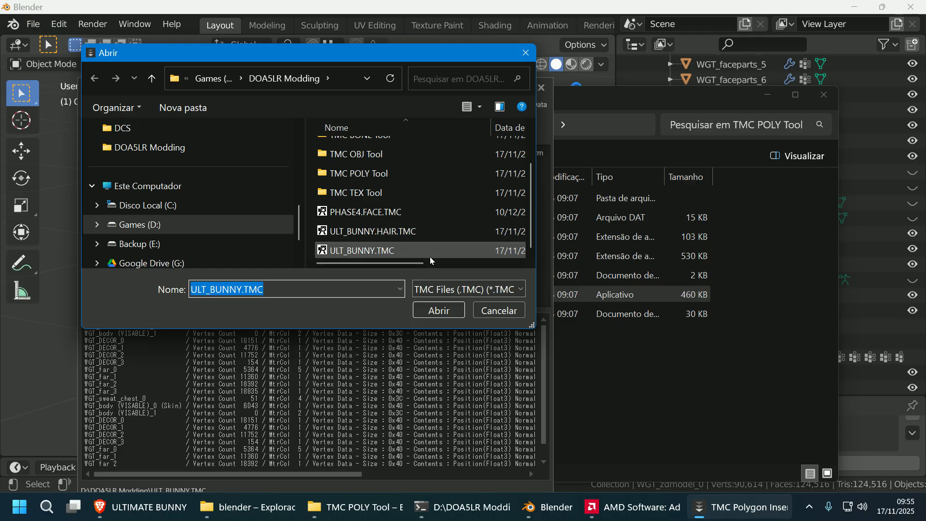
{"action": "left_click", "coordinate": [421, 233]}
{"action": "left_click", "coordinate": [438, 309]}
- Add WGT_hair_0.tmcmesh and WGT_hair_1.tmcmesh as mesh data for ULT_BUNNY.HAIR.TMC
{"action": "left_click", "coordinate": [124, 138]}
{"action": "scroll", "coordinate": [427, 216], "scroll_direction": "down", "scroll_amount": 3}
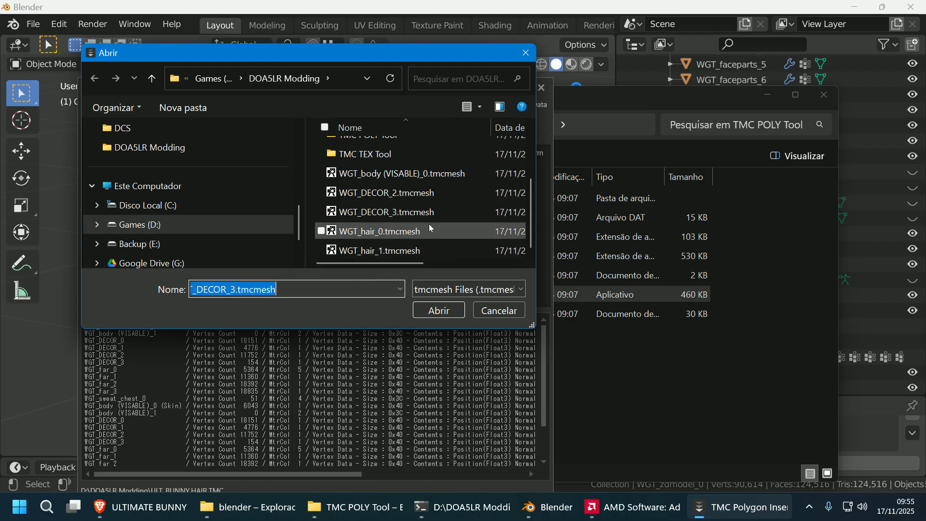
{"action": "left_click", "coordinate": [428, 232]}
{"action": "left_click", "coordinate": [427, 243], "text": "ctrl"}
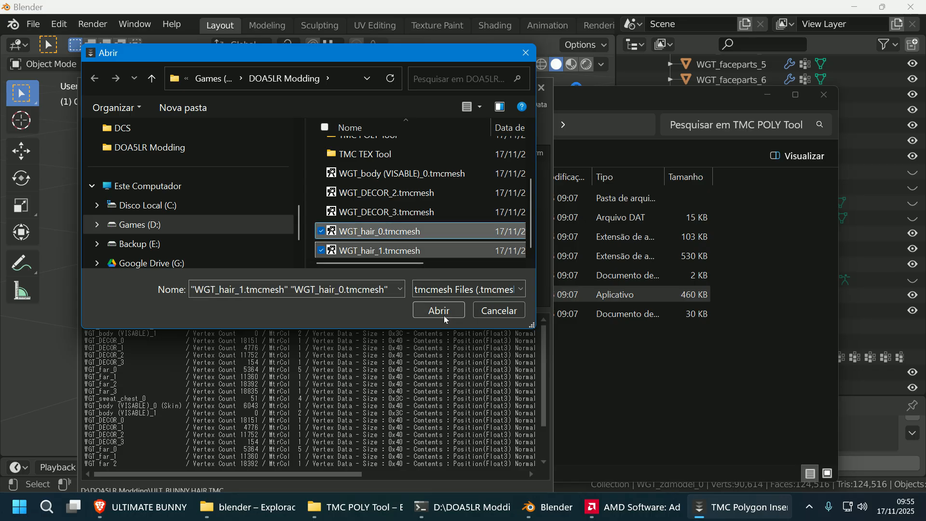
{"action": "left_click", "coordinate": [445, 311]}
- Set both hair meshes' current data to Delete, overwrite ULT_BUNNY.HAIR.TMC and close the TMC Polygon Insert Tool
{"action": "left_click", "coordinate": [446, 183]}
{"action": "left_click", "coordinate": [445, 211]}
{"action": "left_click", "coordinate": [446, 168]}
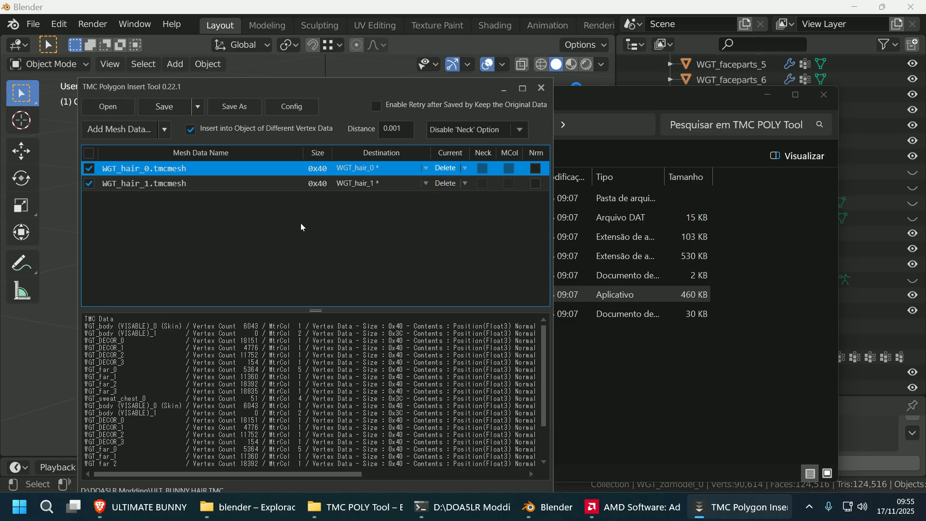
{"action": "left_click", "coordinate": [163, 106]}
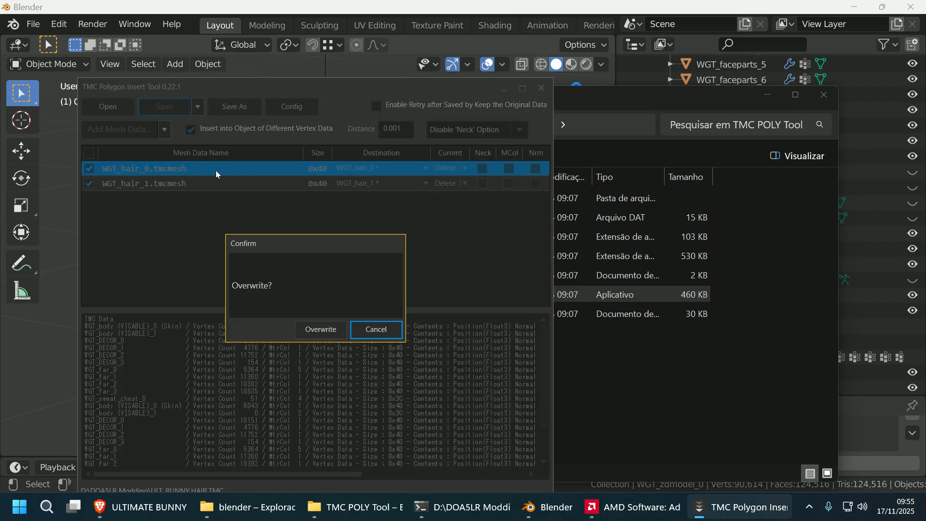
{"action": "left_click", "coordinate": [303, 328]}
{"action": "left_click", "coordinate": [541, 87]}
- Go up to the DOA5LR Modding folder, open ULT_BUNNY.TMC in LR Photo Studio and hide its skeleton overlay
{"action": "key", "text": "alt+Up"}
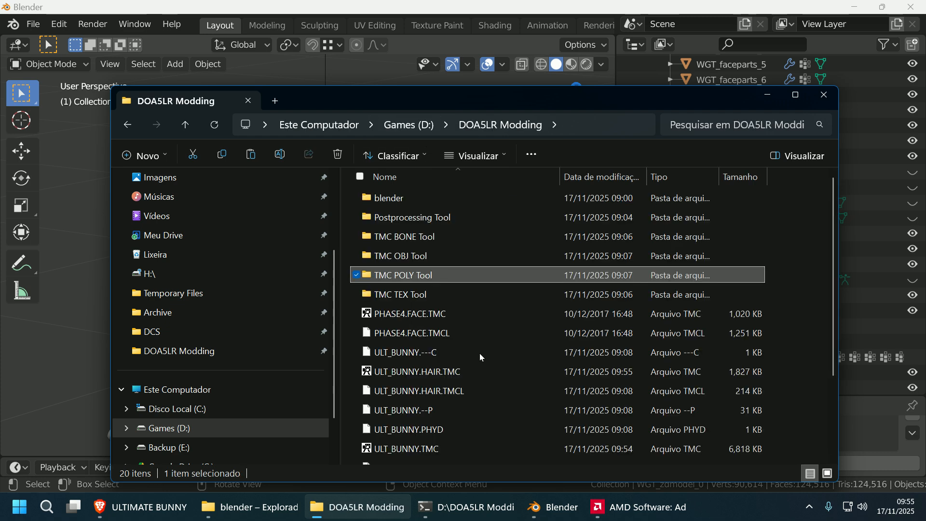
{"action": "scroll", "coordinate": [476, 349], "scroll_direction": "down", "scroll_amount": 2}
{"action": "double_click", "coordinate": [435, 343]}
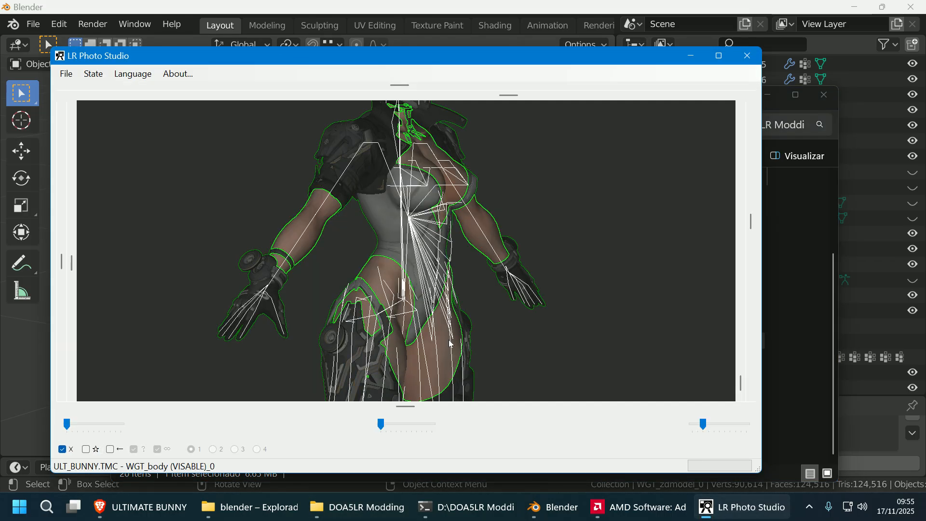
{"action": "left_click", "coordinate": [63, 450]}
- Examine the helmet, collar and neck of the model from several angles and close LR Photo Studio
{"action": "left_click_drag", "start_coordinate": [482, 320], "coordinate": [549, 320]}
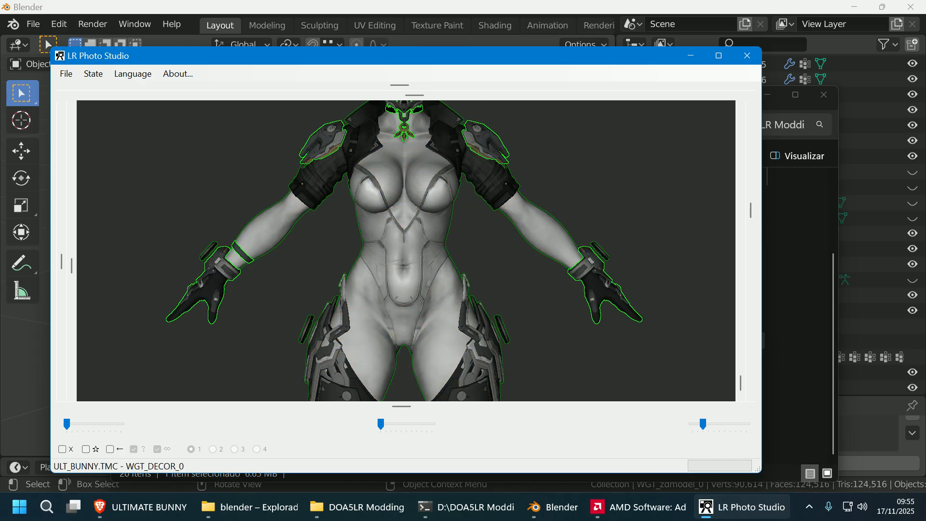
{"action": "scroll", "coordinate": [405, 251], "scroll_direction": "up", "scroll_amount": 2}
{"action": "left_click_drag", "start_coordinate": [549, 320], "coordinate": [487, 297]}
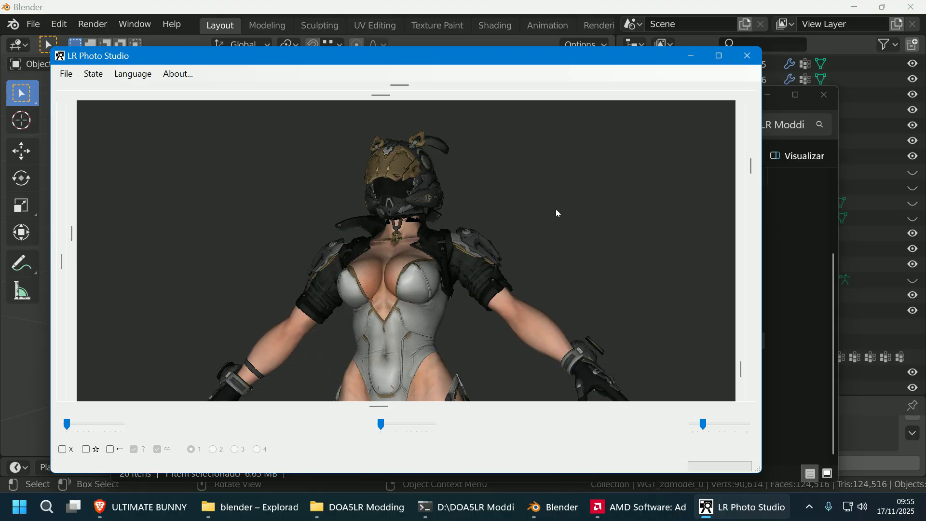
{"action": "scroll", "coordinate": [558, 213], "scroll_direction": "up", "scroll_amount": 3}
{"action": "left_click_drag", "start_coordinate": [570, 217], "coordinate": [425, 339]}
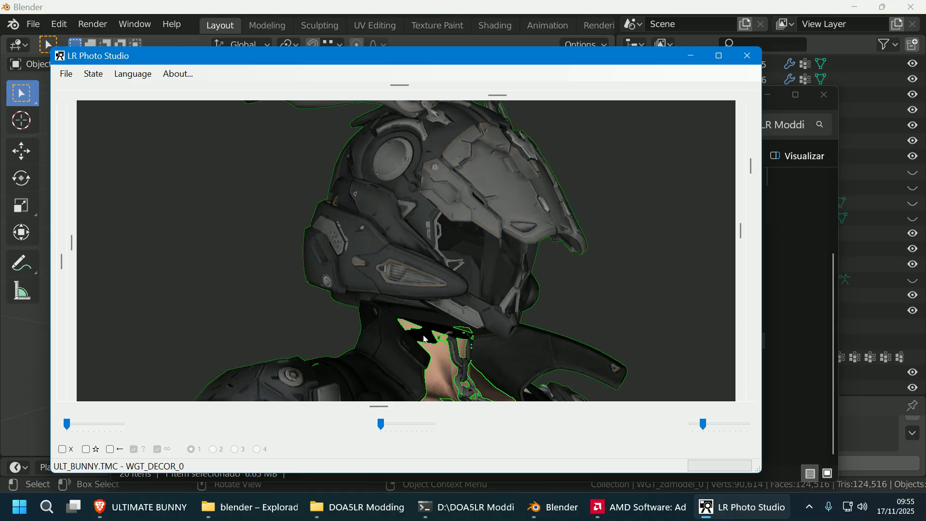
{"action": "left_click_drag", "start_coordinate": [487, 339], "coordinate": [533, 314]}
{"action": "left_click", "coordinate": [395, 301]}
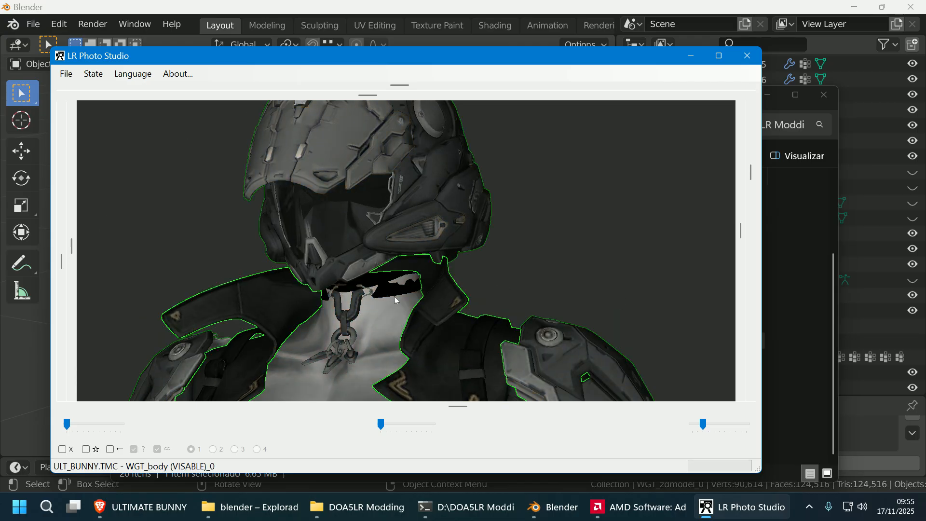
{"action": "left_click", "coordinate": [748, 56]}
- Delete the exported tmcmesh files, from WGT_body (VISABLE)_0 through WGT_hair_1, from the DOA5LR Modding folder
{"action": "left_click", "coordinate": [868, 78]}
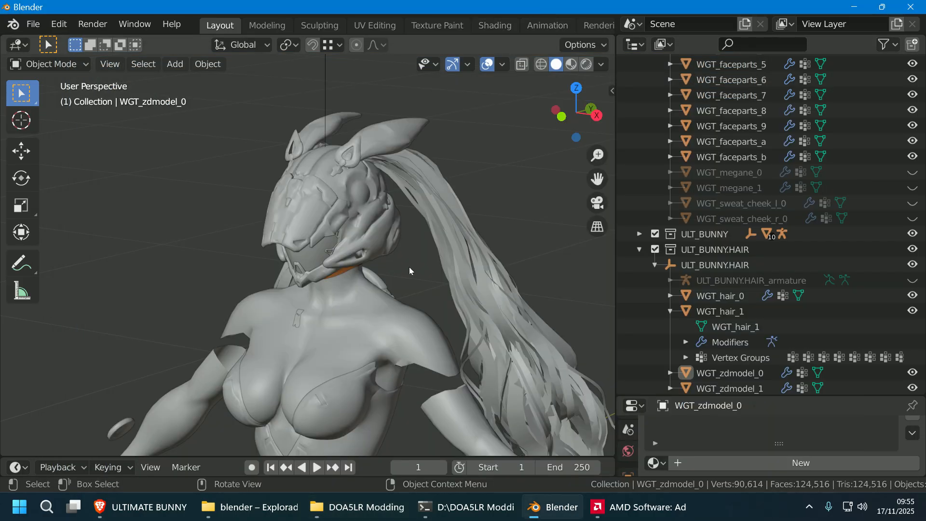
{"action": "mouse_move", "coordinate": [248, 506]}
{"action": "left_click", "coordinate": [365, 449]}
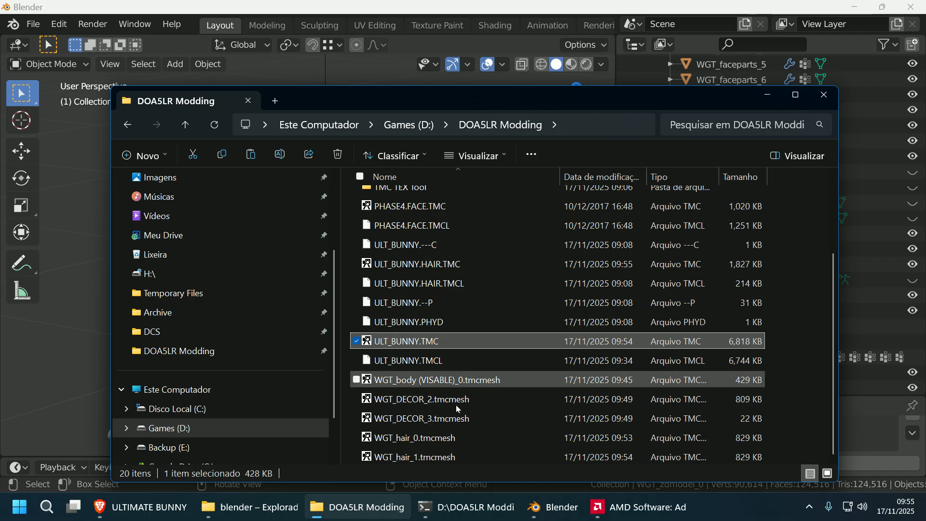
{"action": "left_click", "coordinate": [434, 379]}
{"action": "left_click", "coordinate": [438, 457], "text": "shift"}
{"action": "key", "text": "Delete"}
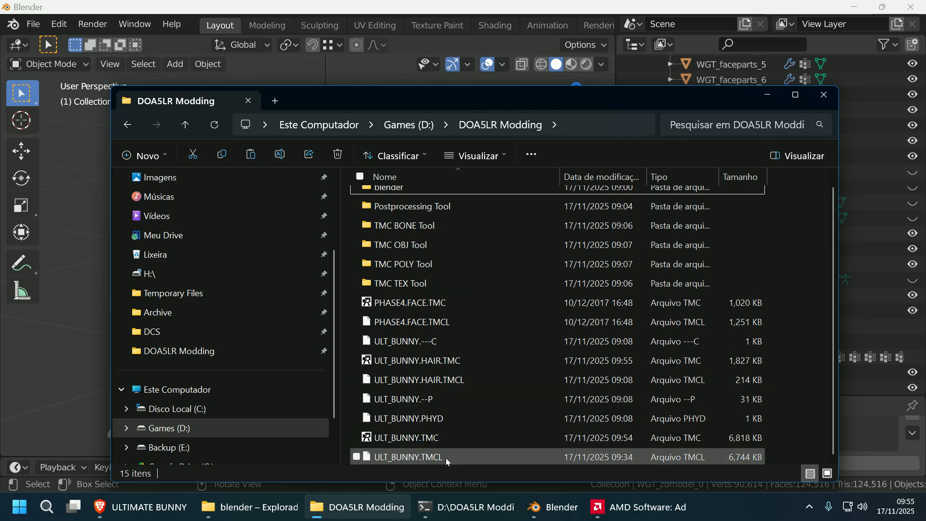
- Switch back to Blender, collapse the ULT_BUNNY.HAIR collection and hide it
{"action": "left_click", "coordinate": [443, 3]}
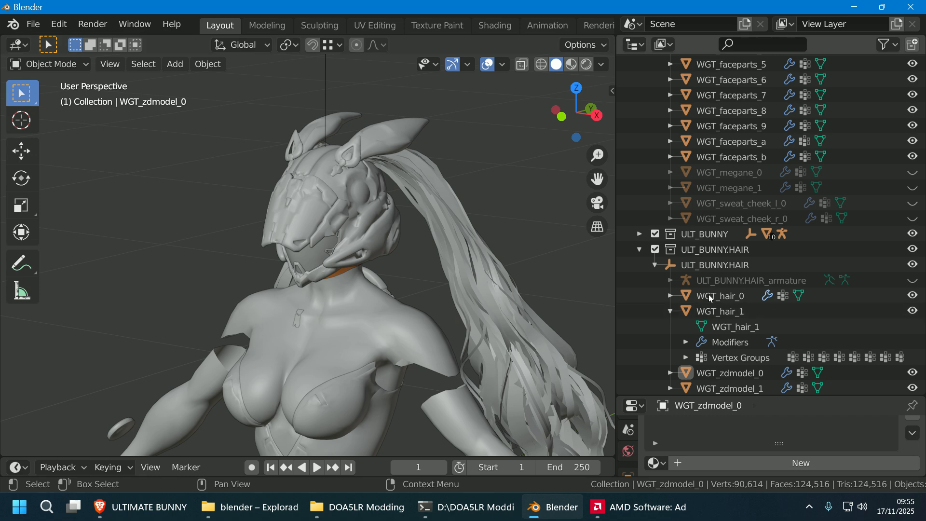
{"action": "scroll", "coordinate": [698, 243], "scroll_direction": "up", "scroll_amount": 4}
{"action": "scroll", "coordinate": [698, 245], "scroll_direction": "up", "scroll_amount": 3}
{"action": "scroll", "coordinate": [737, 253], "scroll_direction": "down", "scroll_amount": 8}
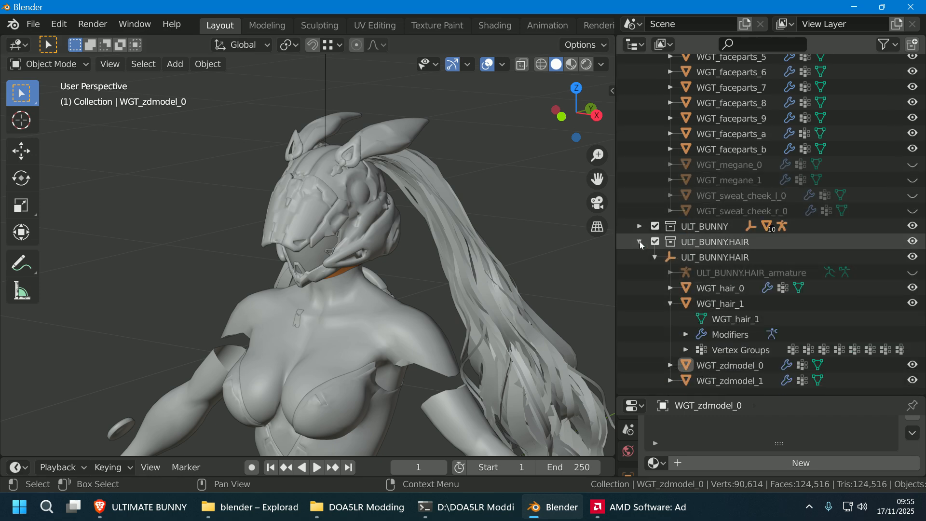
{"action": "left_click", "coordinate": [639, 242]}
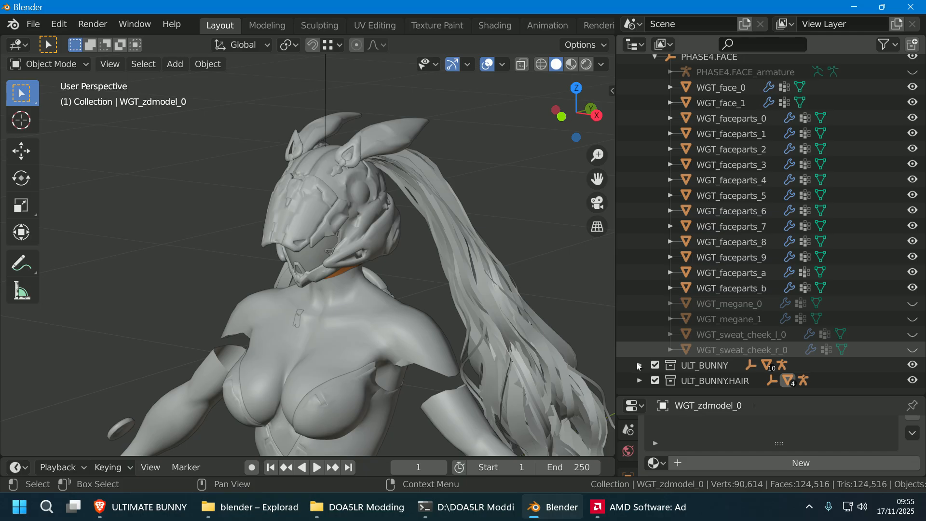
{"action": "left_click", "coordinate": [912, 381]}
- Expand the ULT_BUNNY collection, make WGT_DECOR_0 visible and select it to inspect the neck choker
{"action": "left_click", "coordinate": [639, 365]}
{"action": "scroll", "coordinate": [721, 285], "scroll_direction": "down", "scroll_amount": 5}
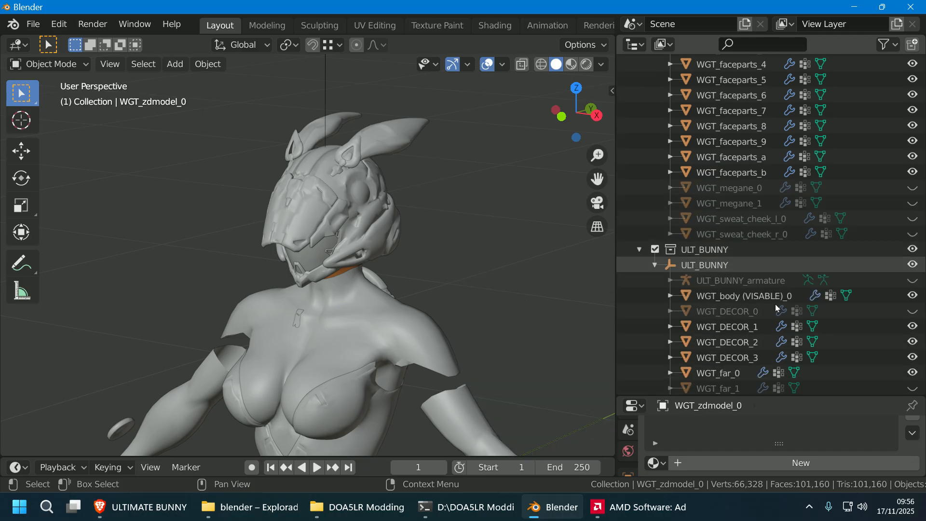
{"action": "left_click", "coordinate": [913, 311]}
{"action": "middle_click_drag", "start_coordinate": [458, 333], "coordinate": [552, 278]}
{"action": "scroll", "coordinate": [447, 325], "scroll_direction": "up", "scroll_amount": 3}
{"action": "middle_click_drag", "start_coordinate": [447, 325], "coordinate": [490, 243]}
{"action": "left_click", "coordinate": [201, 320]}
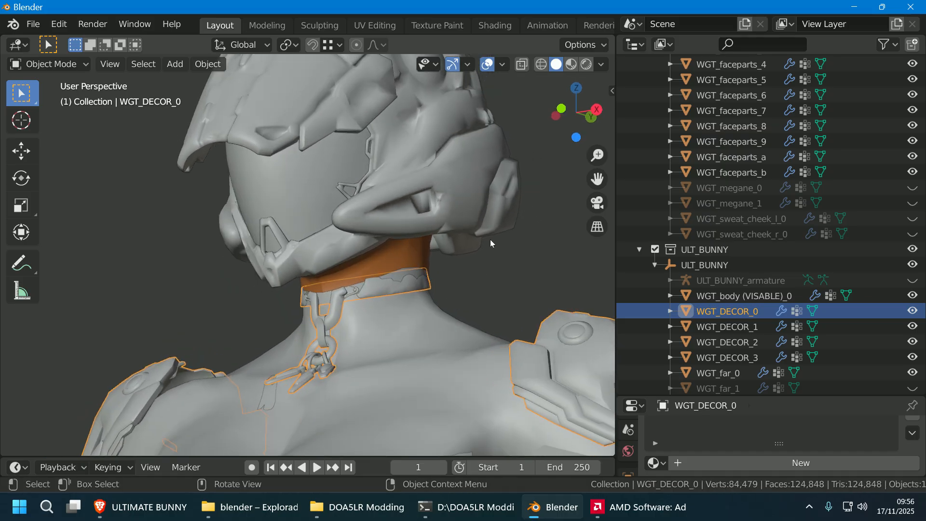
- In wireframe display, edit WGT_DECOR_0 and select only the neck choker with its hanging chain and pendant
{"action": "left_click", "coordinate": [538, 64]}
{"action": "middle_click_drag", "start_coordinate": [371, 305], "coordinate": [427, 289]}
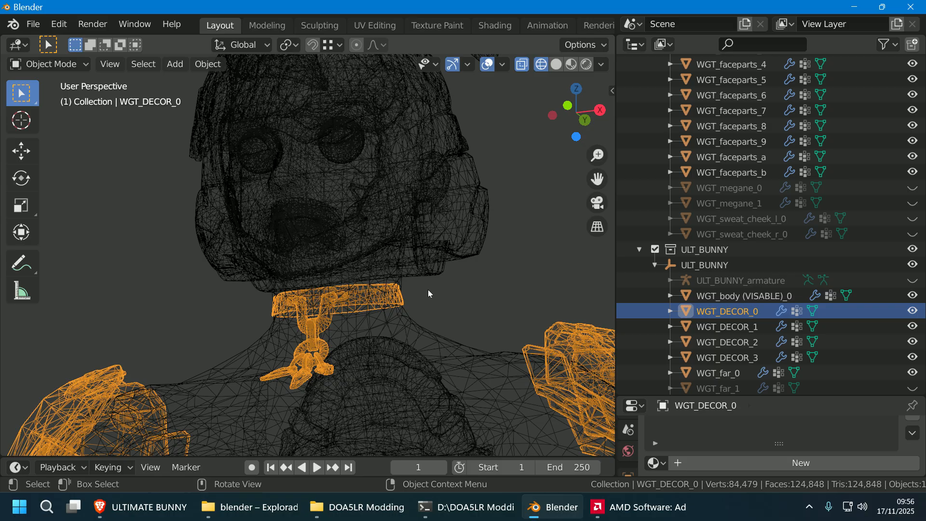
{"action": "left_click", "coordinate": [815, 310]}
{"action": "key", "text": "alt+a"}
{"action": "key", "text": "c"}
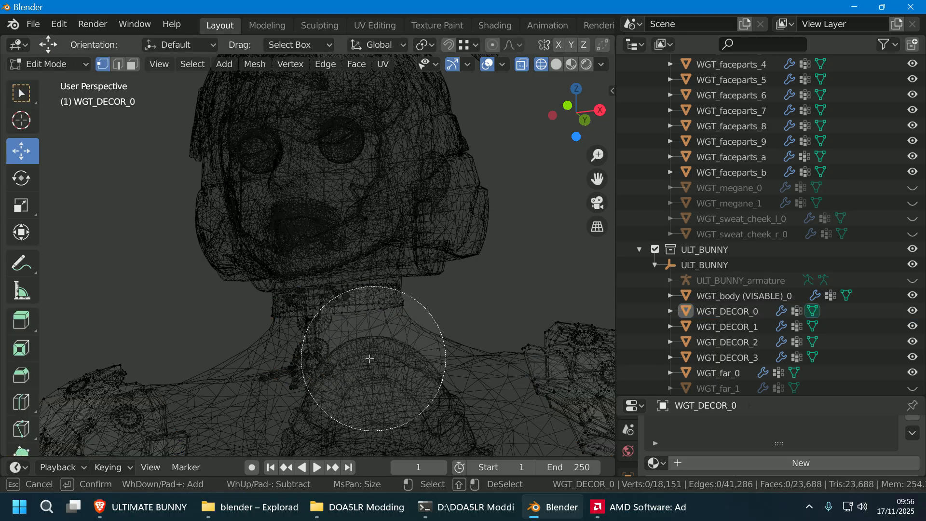
{"action": "left_click_drag", "start_coordinate": [310, 361], "coordinate": [409, 308]}
{"action": "key", "text": "Escape"}
- From the right side view in solid shading, scale the choker and chain along Y by about 1.05
{"action": "middle_click_drag", "start_coordinate": [310, 355], "coordinate": [527, 194]}
{"action": "left_click", "coordinate": [601, 113]}
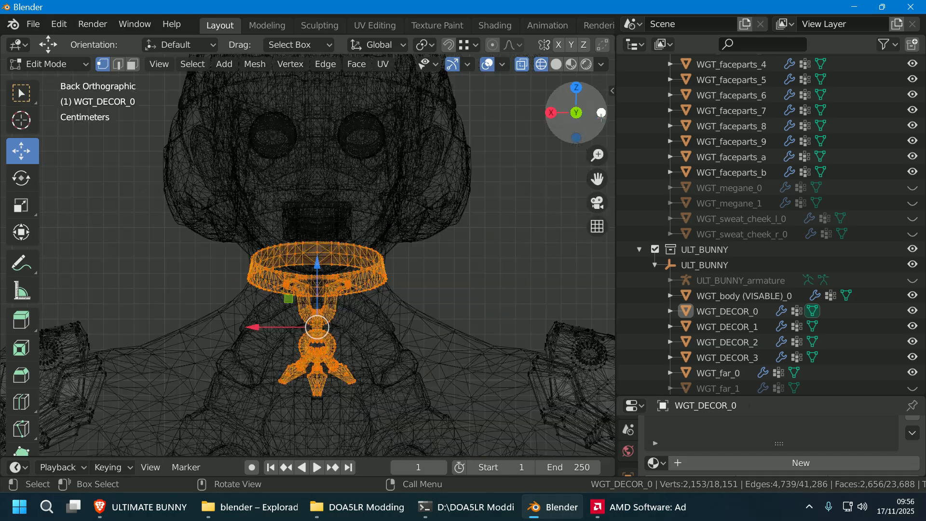
{"action": "left_click", "coordinate": [601, 113]}
{"action": "left_click", "coordinate": [601, 113]}
{"action": "left_click", "coordinate": [601, 114]}
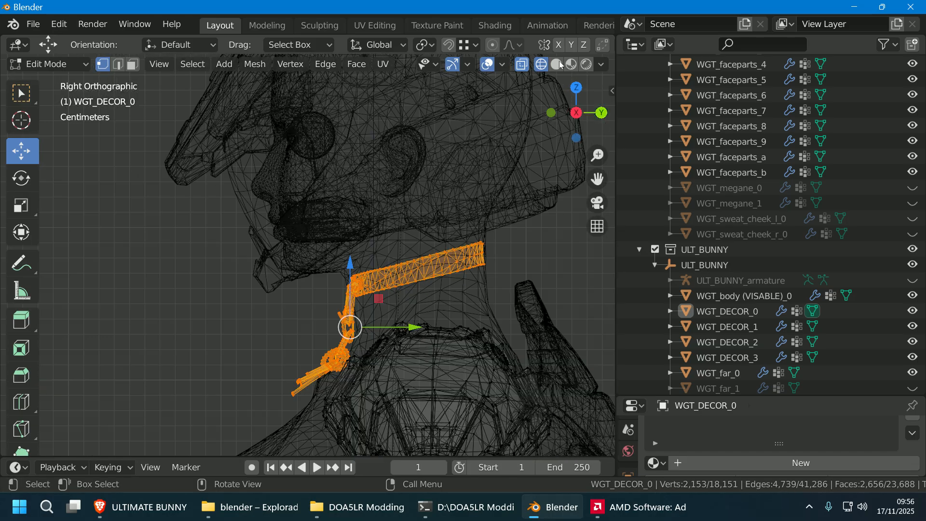
{"action": "key", "text": "shift+z"}
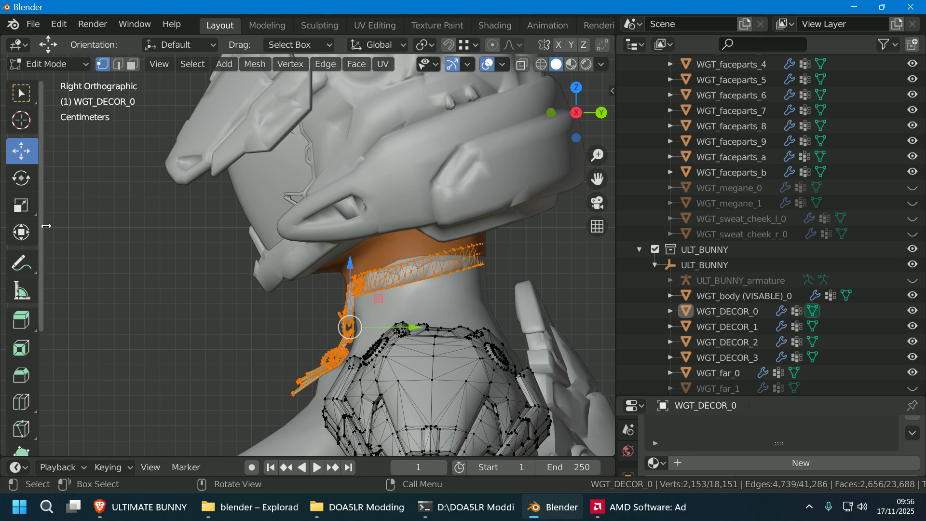
{"action": "left_click", "coordinate": [22, 207]}
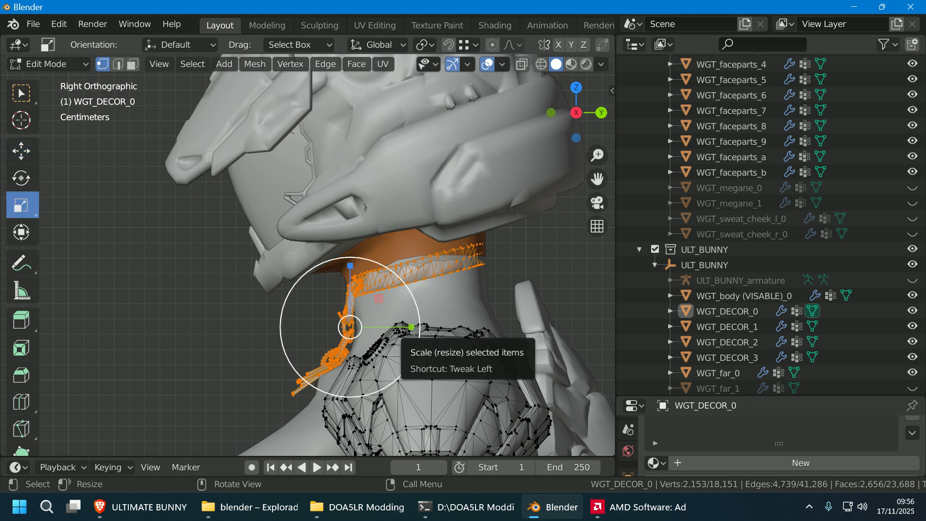
{"action": "left_click_drag", "start_coordinate": [411, 327], "coordinate": [413, 327]}
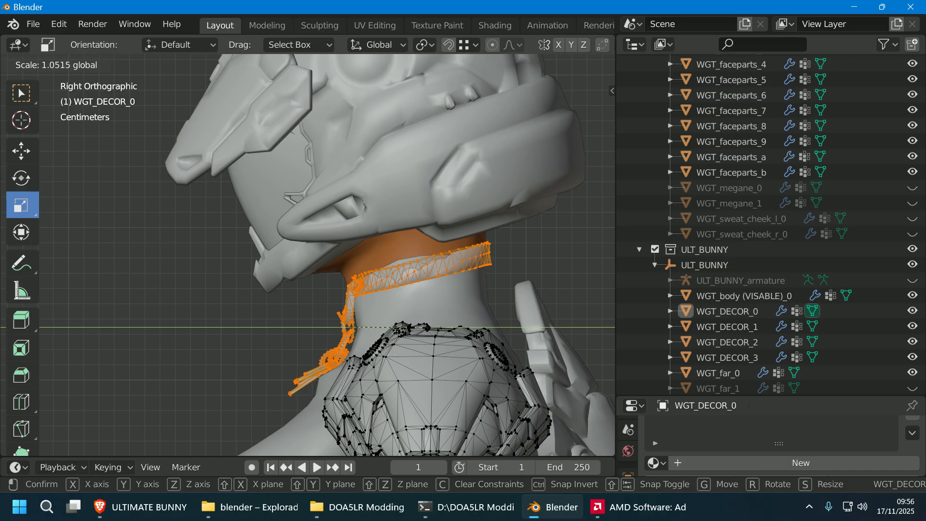
{"action": "left_click_drag", "start_coordinate": [412, 327], "coordinate": [414, 328]}
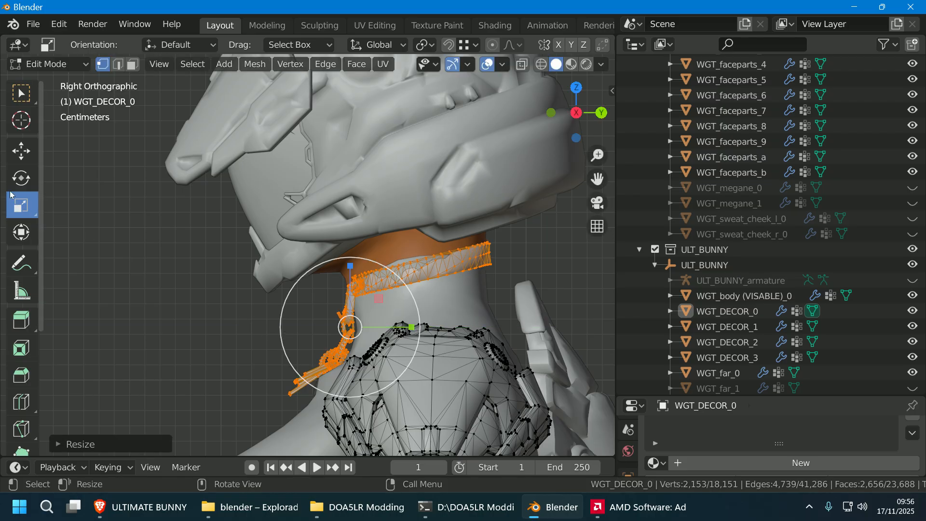
- Move the choker and chain slightly forward from the neck and check the fit from other angles
{"action": "left_click", "coordinate": [21, 151]}
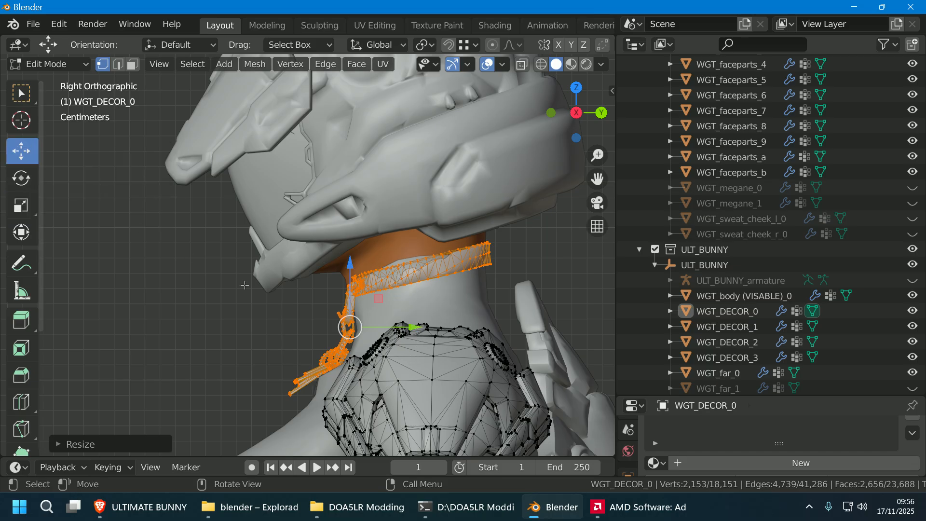
{"action": "left_click_drag", "start_coordinate": [345, 327], "coordinate": [340, 329]}
{"action": "left_click", "coordinate": [601, 113]}
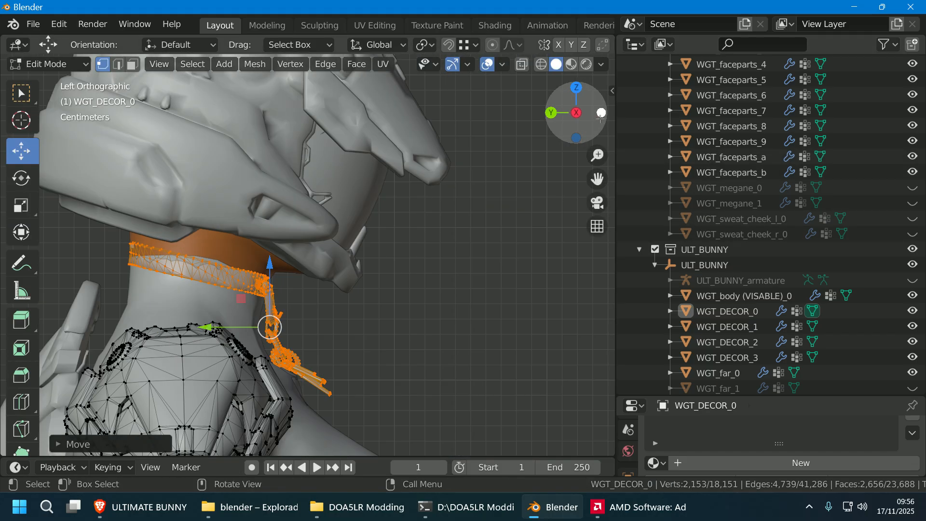
{"action": "left_click", "coordinate": [601, 113]}
{"action": "middle_click_drag", "start_coordinate": [417, 326], "coordinate": [387, 329]}
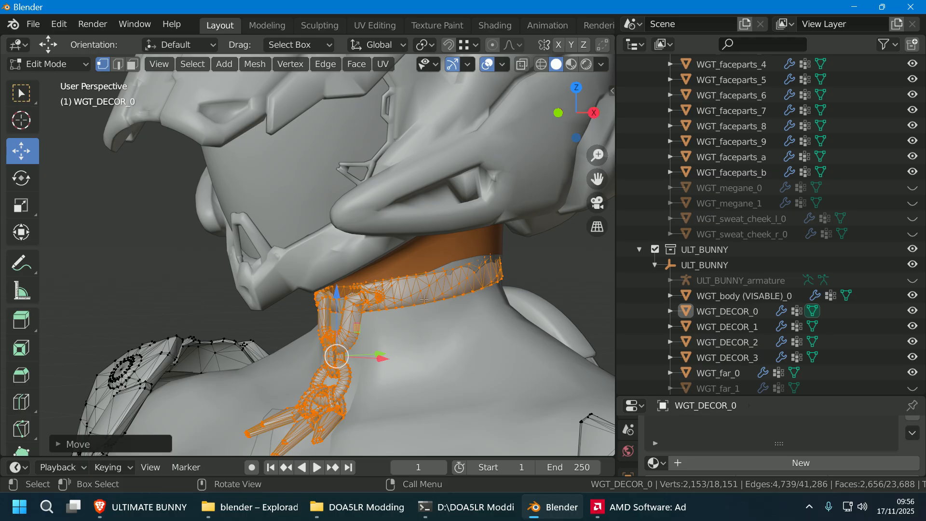
- From the front view, widen the choker and chain slightly along X so the band clears both sides of the neck
{"action": "middle_click_drag", "start_coordinate": [472, 279], "coordinate": [449, 360]}
{"action": "scroll", "coordinate": [475, 344], "scroll_direction": "up", "scroll_amount": 3}
{"action": "scroll", "coordinate": [461, 372], "scroll_direction": "down", "scroll_amount": 3}
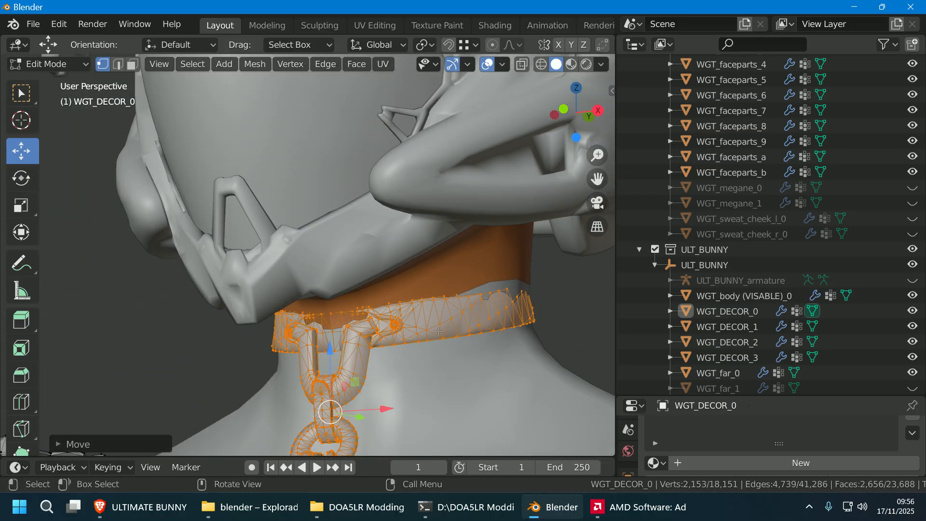
{"action": "middle_click_drag", "start_coordinate": [451, 321], "coordinate": [422, 350]}
{"action": "scroll", "coordinate": [493, 347], "scroll_direction": "down", "scroll_amount": 2}
{"action": "middle_click_drag", "start_coordinate": [494, 346], "coordinate": [362, 336]}
{"action": "middle_click_drag", "start_coordinate": [470, 311], "coordinate": [398, 290]}
{"action": "left_click_drag", "start_coordinate": [604, 116], "coordinate": [604, 114]}
{"action": "left_click_drag", "start_coordinate": [596, 180], "coordinate": [630, 133]}
{"action": "left_click", "coordinate": [22, 205]}
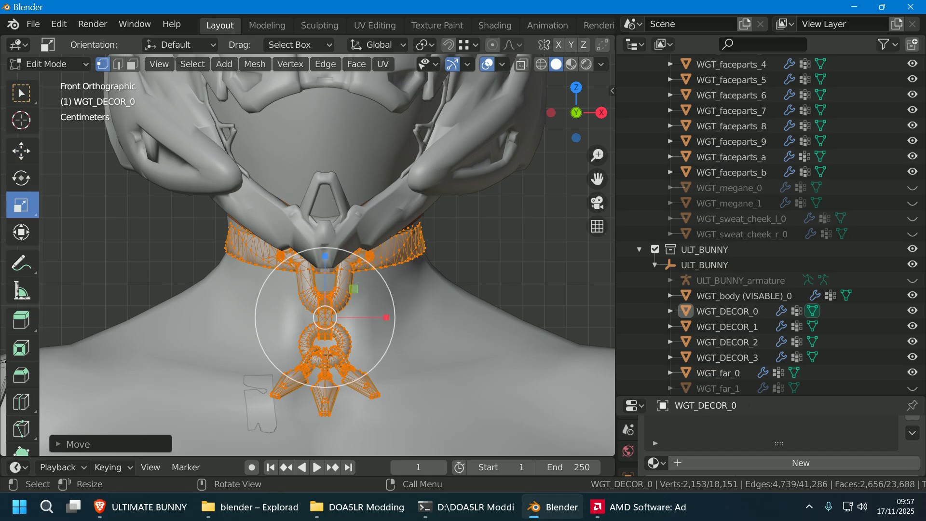
{"action": "left_click_drag", "start_coordinate": [386, 319], "coordinate": [396, 322]}
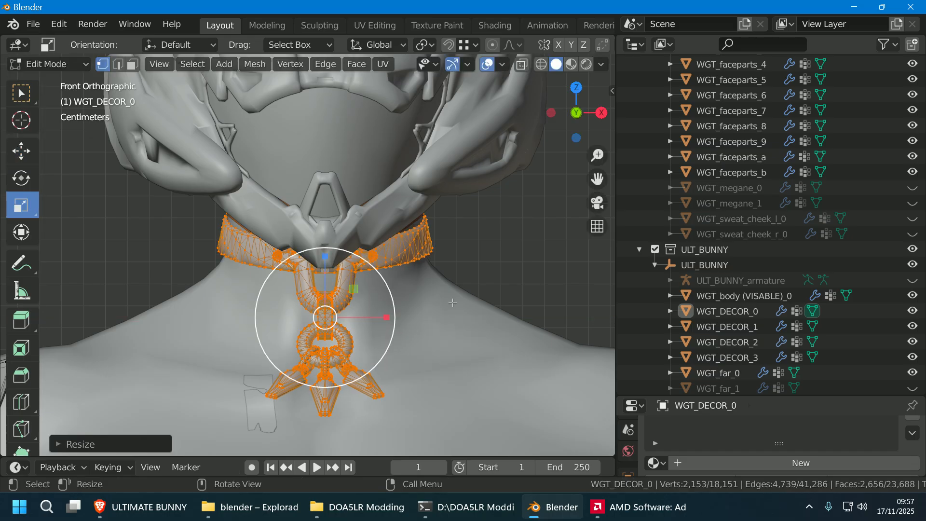
- From the right side view, stretch the choker and chain a little more along Y and shift them slightly forward
{"action": "left_click", "coordinate": [602, 113]}
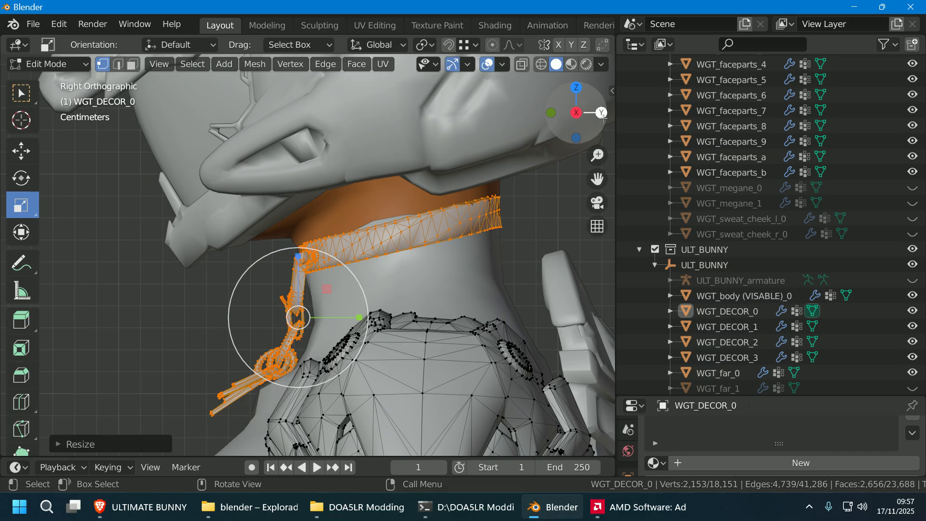
{"action": "left_click_drag", "start_coordinate": [361, 317], "coordinate": [367, 316]}
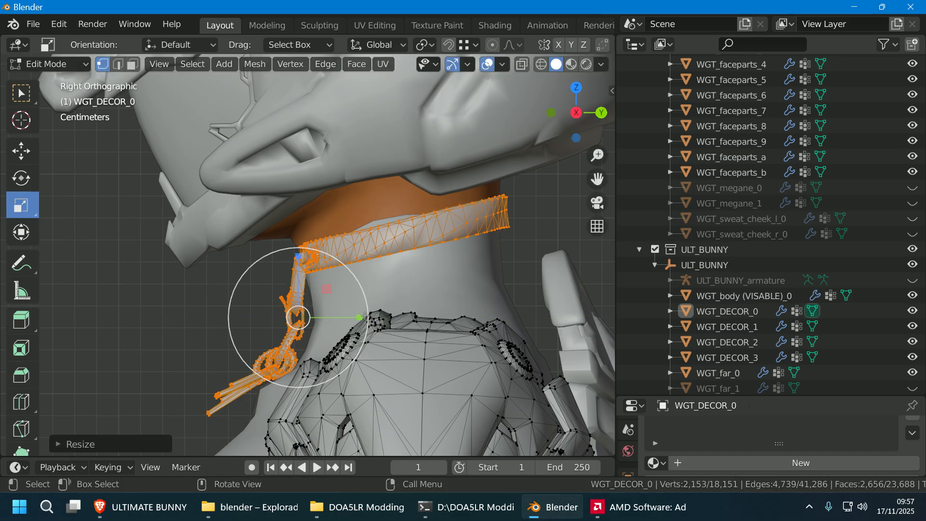
{"action": "left_click", "coordinate": [24, 152]}
{"action": "left_click_drag", "start_coordinate": [294, 321], "coordinate": [287, 324]}
- Nudge the choker and chain slightly downward in the side view, check the fit and clear the selection
{"action": "middle_click_drag", "start_coordinate": [286, 324], "coordinate": [609, 212]}
{"action": "left_click_drag", "start_coordinate": [559, 113], "coordinate": [600, 112], "text": "alt"}
{"action": "left_click", "coordinate": [601, 112]}
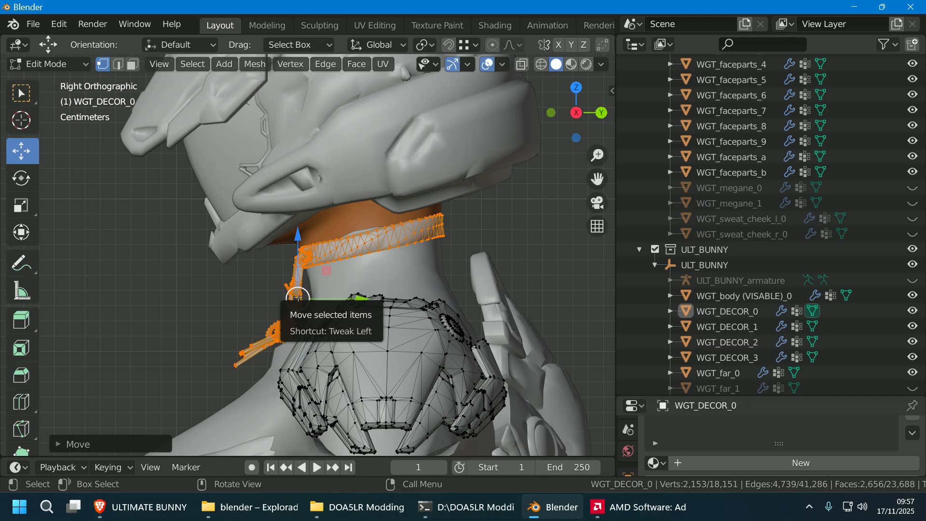
{"action": "left_click_drag", "start_coordinate": [297, 297], "coordinate": [297, 301]}
{"action": "middle_click_drag", "start_coordinate": [297, 301], "coordinate": [360, 289]}
{"action": "left_click", "coordinate": [203, 302]}
- In wireframe display, select the pendant spikes below the chain rings and grow the selection once
{"action": "middle_click_drag", "start_coordinate": [178, 324], "coordinate": [236, 227], "text": "shift"}
{"action": "scroll", "coordinate": [289, 294], "scroll_direction": "up", "scroll_amount": 3}
{"action": "mouse_move", "coordinate": [337, 292]}
{"action": "middle_mouse_down"}
{"action": "mouse_move", "coordinate": [470, 285]}
{"action": "mouse_move", "coordinate": [331, 275]}
{"action": "middle_mouse_up"}
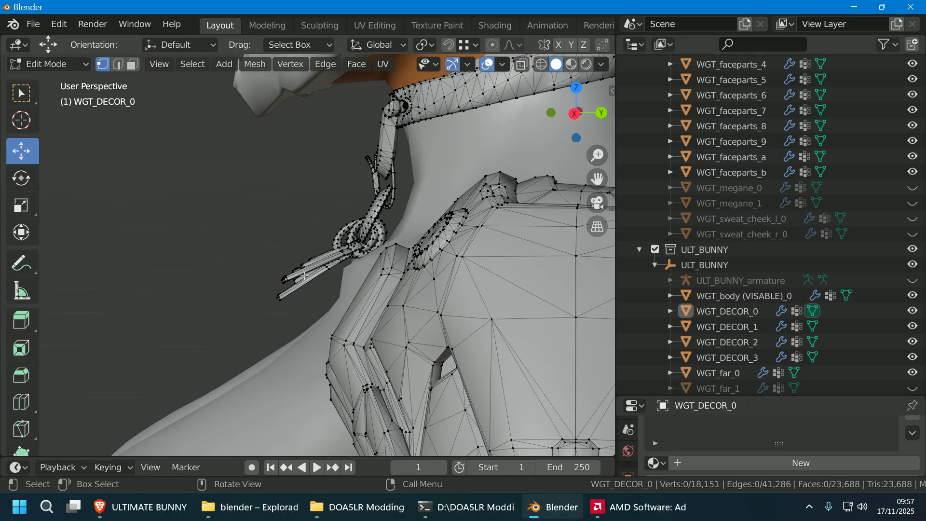
{"action": "left_click", "coordinate": [541, 64]}
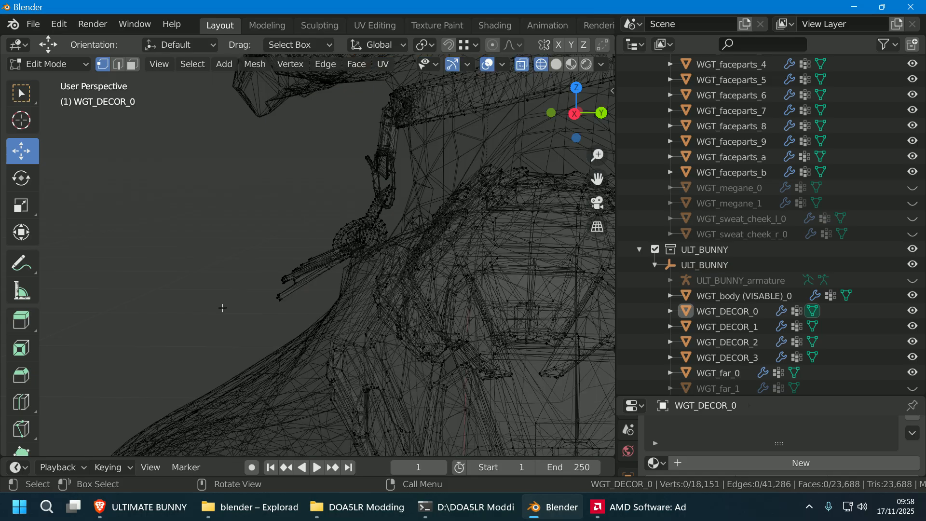
{"action": "key", "text": "c"}
{"action": "left_click", "coordinate": [246, 280]}
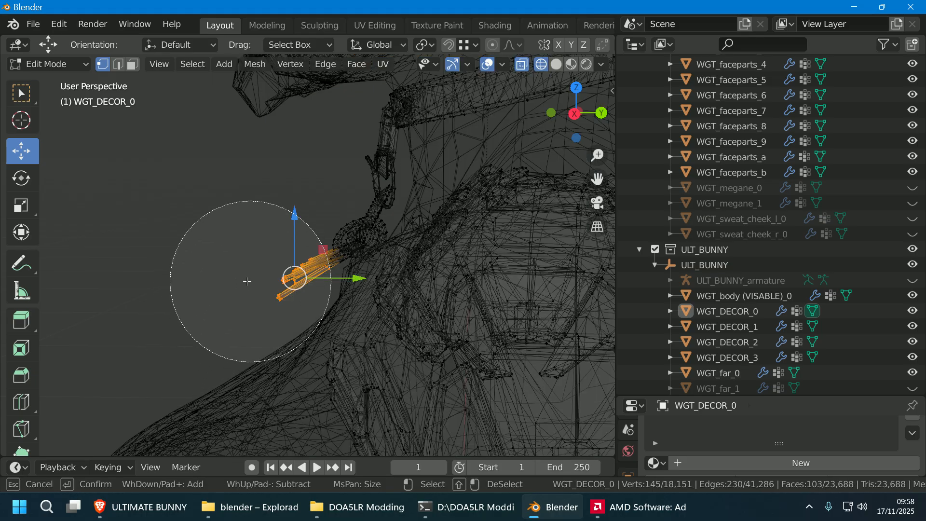
{"action": "key", "text": "Escape"}
{"action": "key", "text": "ctrl+KP_Add"}
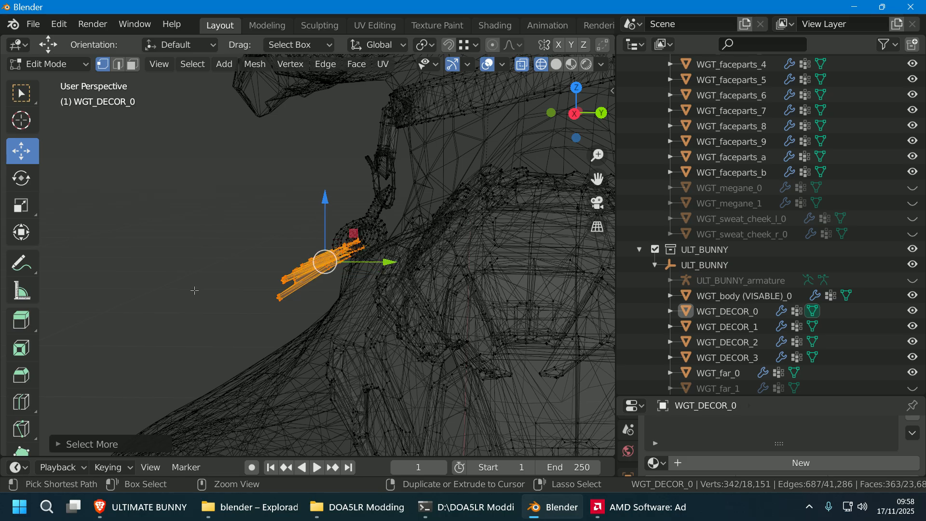
- Try to rotate the selected pendant spikes about the X axis in the side view, and undo the rotation
{"action": "middle_click_drag", "start_coordinate": [167, 258], "coordinate": [290, 231]}
{"action": "left_click", "coordinate": [558, 64]}
{"action": "mouse_move", "coordinate": [328, 186]}
{"action": "middle_mouse_down"}
{"action": "mouse_move", "coordinate": [429, 177]}
{"action": "mouse_move", "coordinate": [401, 173]}
{"action": "middle_mouse_up"}
{"action": "left_click", "coordinate": [599, 112]}
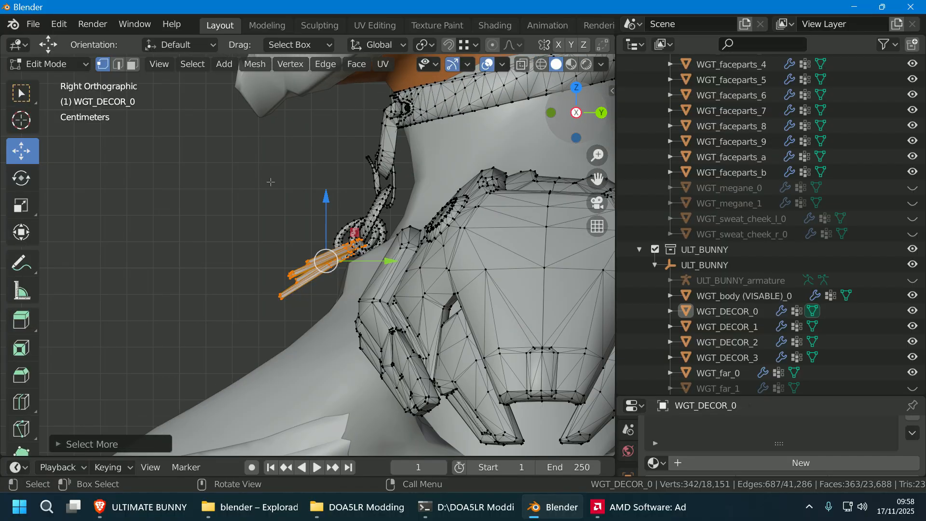
{"action": "left_click", "coordinate": [21, 177]}
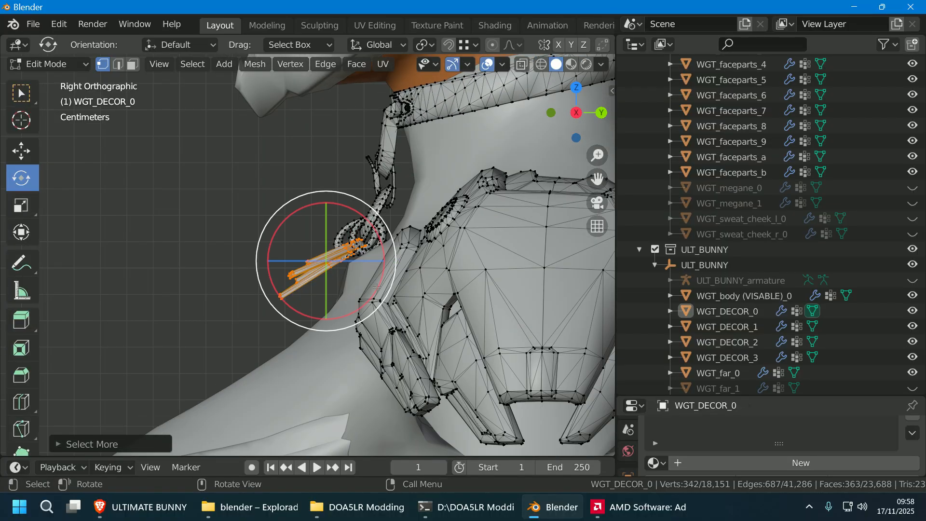
{"action": "left_click_drag", "start_coordinate": [377, 287], "coordinate": [381, 263]}
{"action": "scroll", "coordinate": [344, 301], "scroll_direction": "up", "scroll_amount": 2}
{"action": "middle_click_drag", "start_coordinate": [348, 300], "coordinate": [355, 326]}
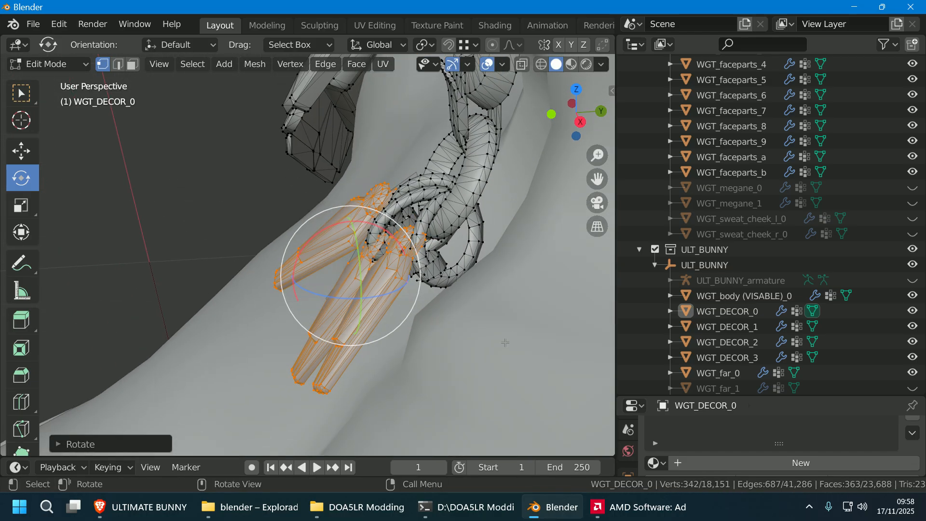
{"action": "key", "text": "ctrl+z"}
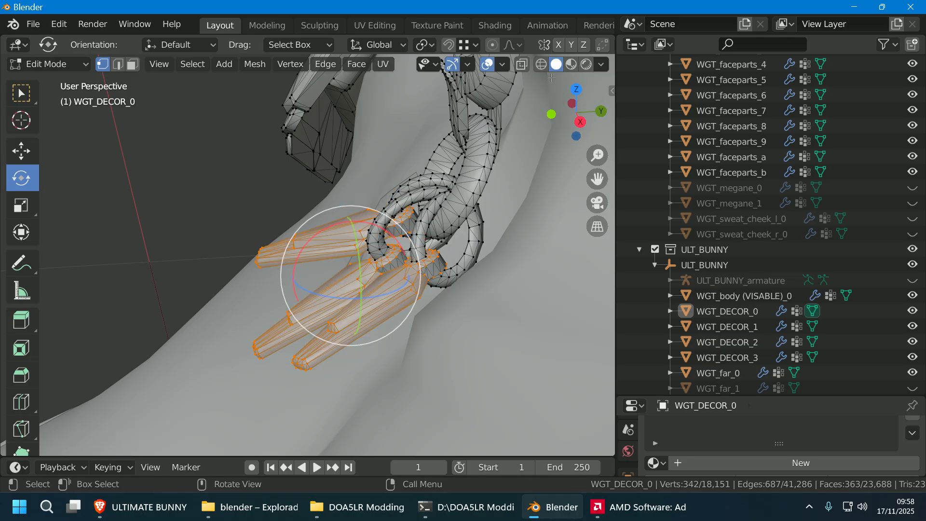
- Change to face selection and add missed faces at the upper ends of the pendant spikes
{"action": "middle_click_drag", "start_coordinate": [476, 193], "coordinate": [129, 77]}
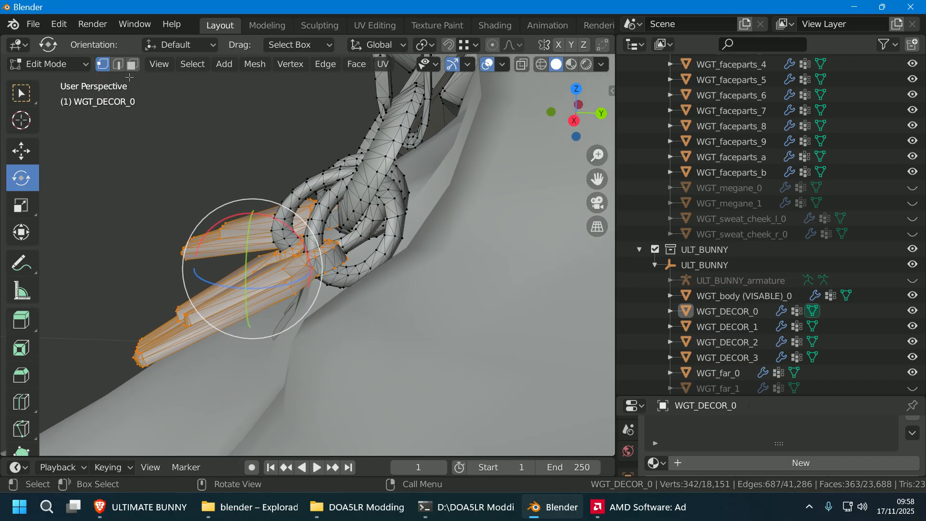
{"action": "middle_click_drag", "start_coordinate": [279, 242], "coordinate": [322, 240]}
{"action": "key", "text": "c"}
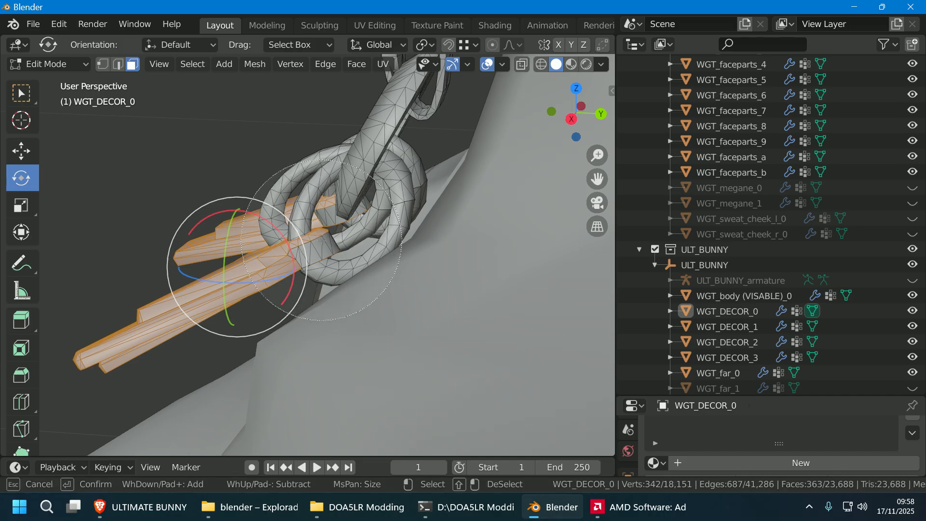
{"action": "key", "text": "Escape"}
{"action": "middle_click_drag", "start_coordinate": [73, 226], "coordinate": [281, 216]}
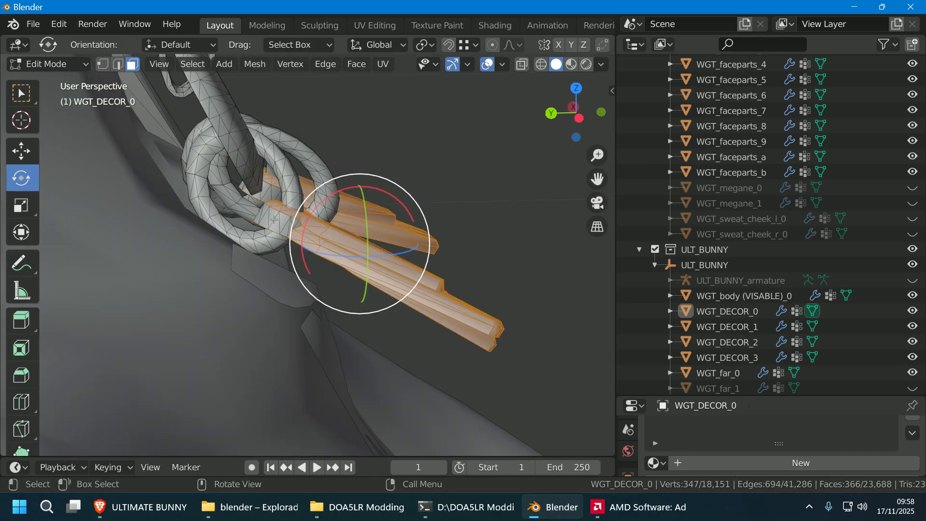
{"action": "key", "text": "c"}
{"action": "left_click", "coordinate": [321, 241]}
{"action": "key", "text": "Escape"}
{"action": "middle_click_drag", "start_coordinate": [454, 274], "coordinate": [265, 265]}
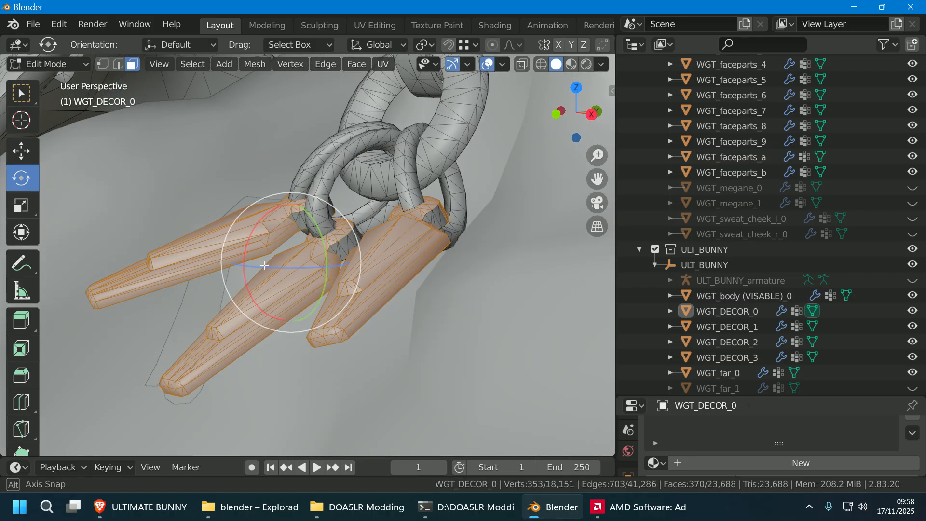
- Grow the spike selection by one level and add further faces where the spikes meet the chain rings
{"action": "key", "text": "c"}
{"action": "key", "text": "Escape"}
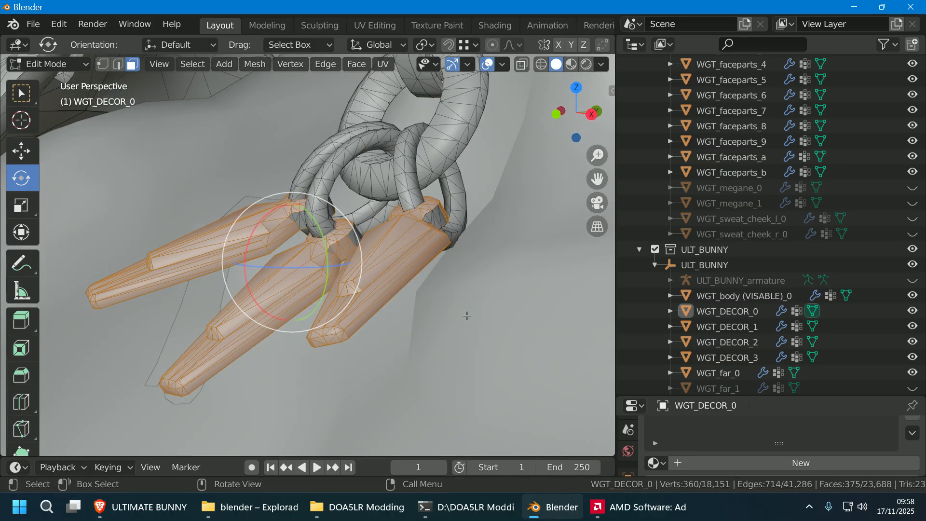
{"action": "key", "text": "ctrl+KP_Add"}
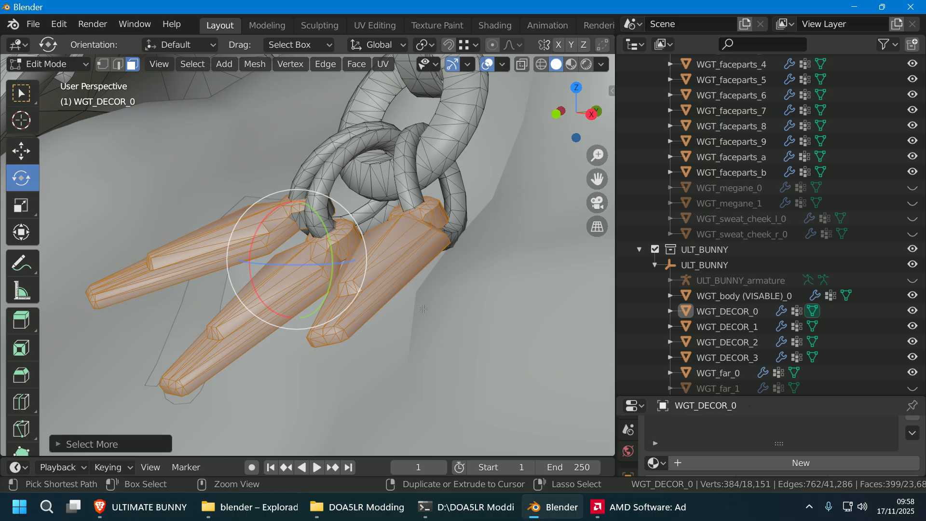
{"action": "scroll", "coordinate": [423, 308], "scroll_direction": "up", "scroll_amount": 2}
{"action": "key", "text": "c"}
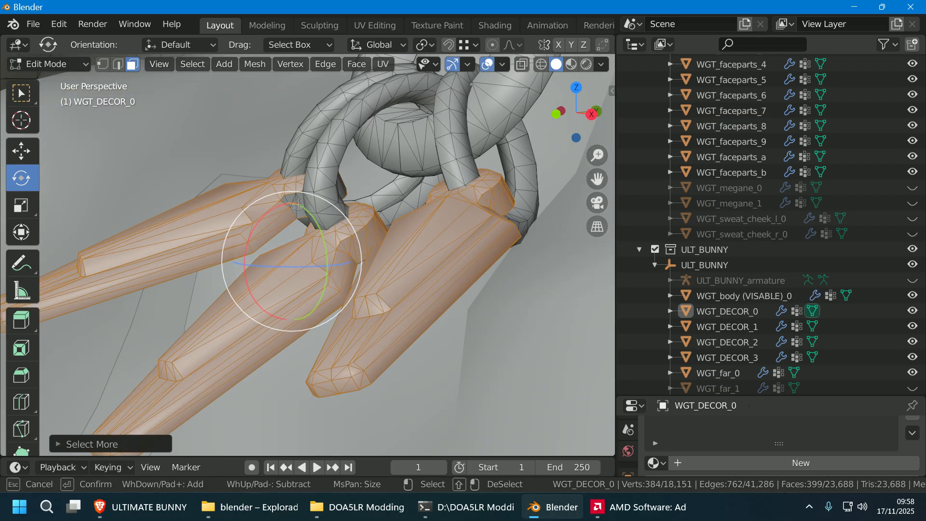
{"action": "left_click_drag", "start_coordinate": [296, 203], "coordinate": [294, 203]}
{"action": "left_click", "coordinate": [387, 330]}
{"action": "key", "text": "Return"}
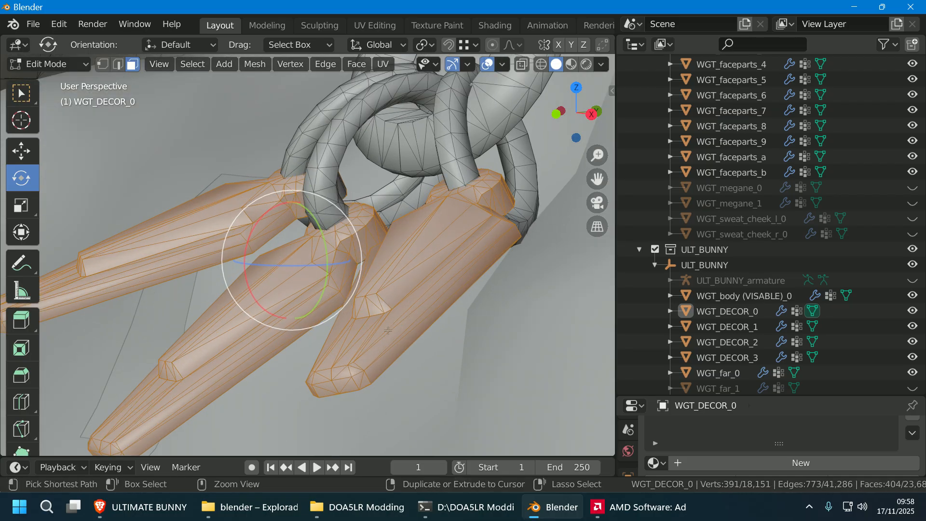
- Add the missed faces on the opposite side of the middle and far spikes' upper ends to the selection
{"action": "middle_click_drag", "start_coordinate": [388, 330], "coordinate": [348, 231]}
{"action": "key", "text": "c"}
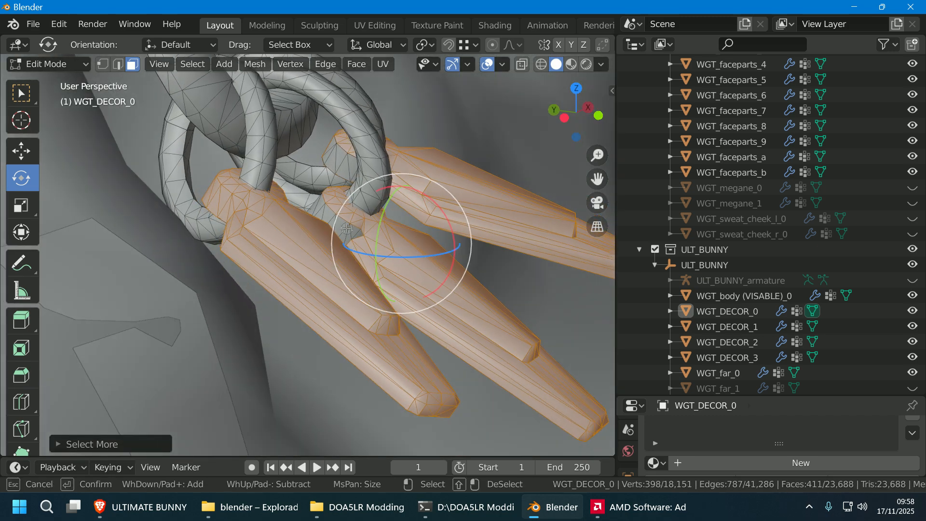
{"action": "left_click", "coordinate": [345, 229]}
{"action": "left_click", "coordinate": [341, 165]}
{"action": "key", "text": "Escape"}
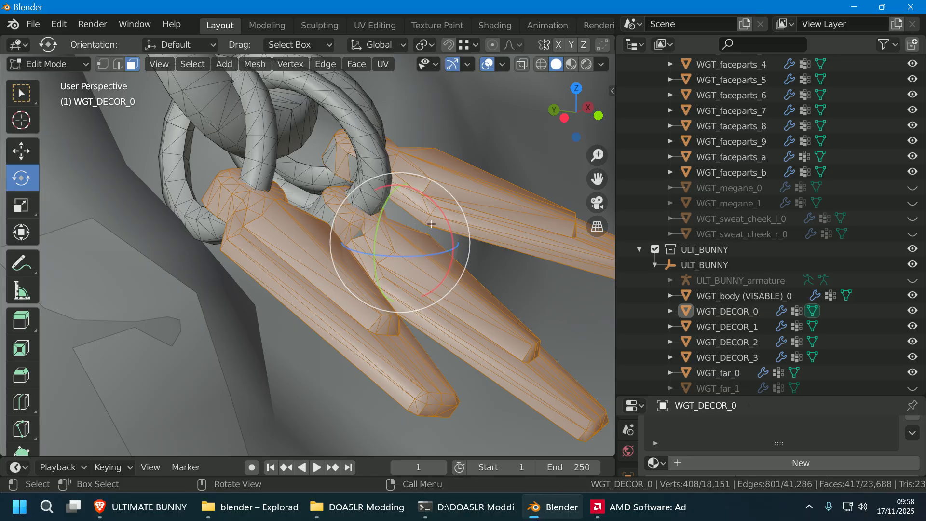
- Grow the pendant spike selection by one more level around the spikes' upper ends
{"action": "key", "text": "ctrl+KP_Add"}
{"action": "middle_click_drag", "start_coordinate": [430, 221], "coordinate": [257, 182]}
{"action": "scroll", "coordinate": [256, 183], "scroll_direction": "down", "scroll_amount": 5}
{"action": "key", "text": "c"}
{"action": "left_click", "coordinate": [172, 194]}
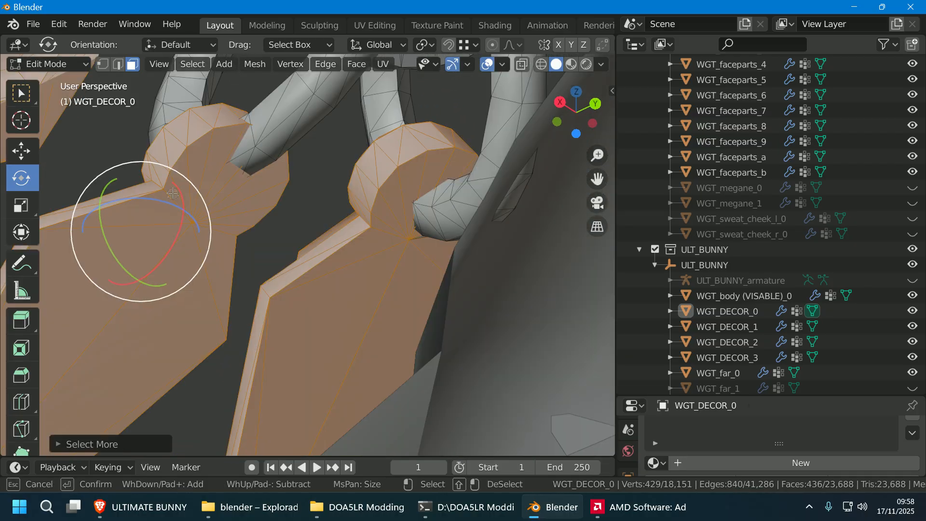
{"action": "key", "text": "Escape"}
{"action": "middle_click_drag", "start_coordinate": [394, 268], "coordinate": [454, 224]}
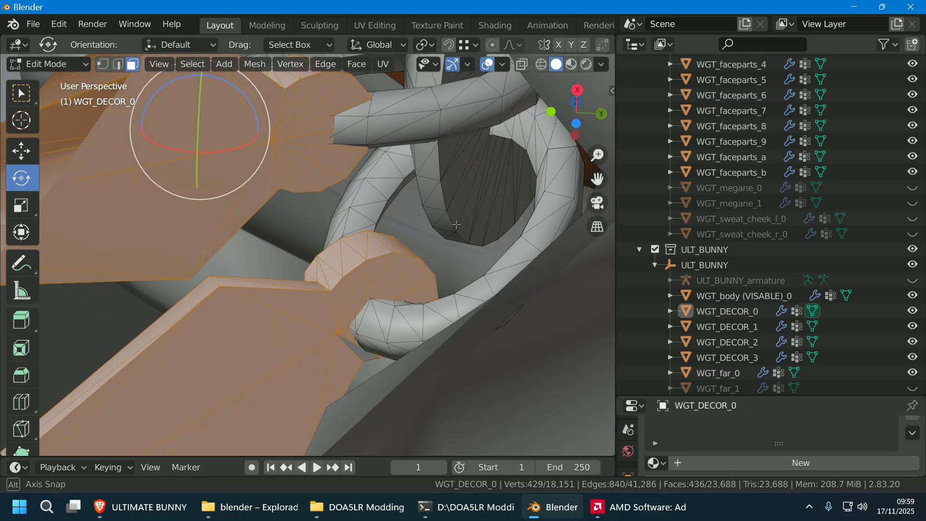
- Add the missed faces where the spike meets its chain ring, and check the spike selection in wireframe shading
{"action": "left_click", "coordinate": [347, 315], "text": "shift"}
{"action": "middle_click_drag", "start_coordinate": [347, 315], "coordinate": [118, 317]}
{"action": "key", "text": "c"}
{"action": "key", "text": "Escape"}
{"action": "left_click", "coordinate": [542, 63]}
{"action": "middle_click_drag", "start_coordinate": [366, 202], "coordinate": [350, 178]}
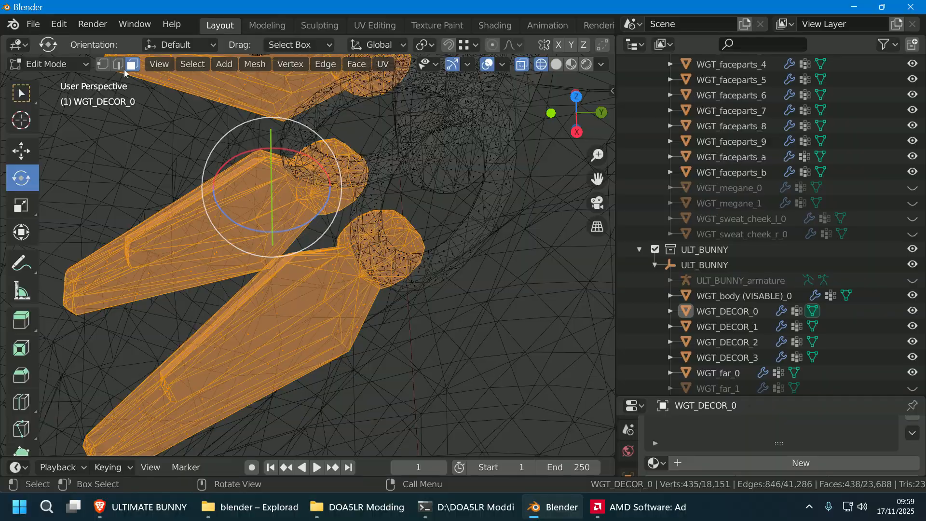
- Restore vertex selection and solid shading, and rotate the selected spikes slightly downward about the X axis in the left orthographic view
{"action": "left_click", "coordinate": [102, 64]}
{"action": "left_click", "coordinate": [556, 64]}
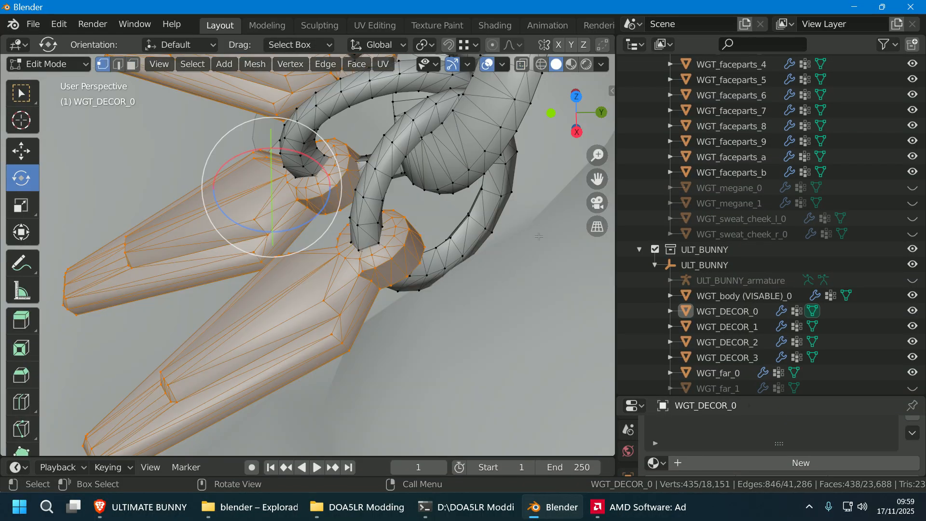
{"action": "left_click", "coordinate": [600, 112]}
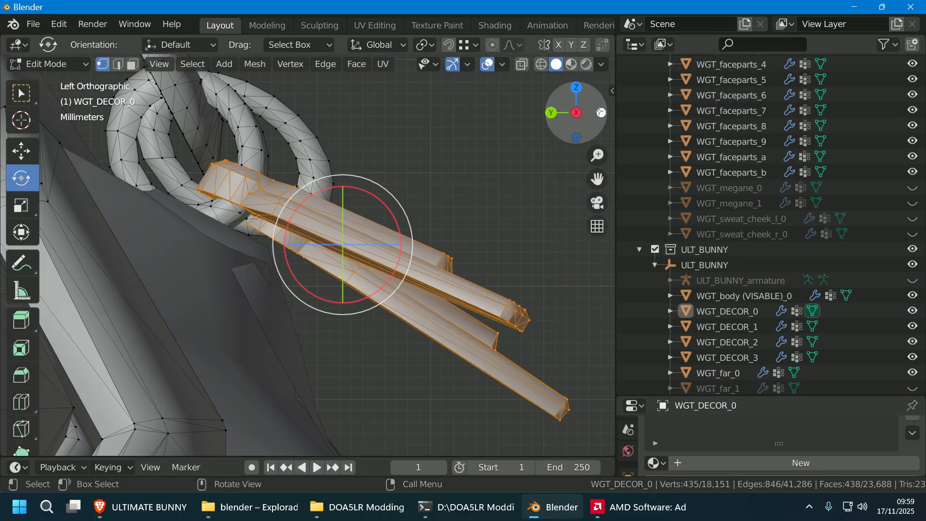
{"action": "left_click", "coordinate": [601, 111]}
{"action": "left_click", "coordinate": [600, 112]}
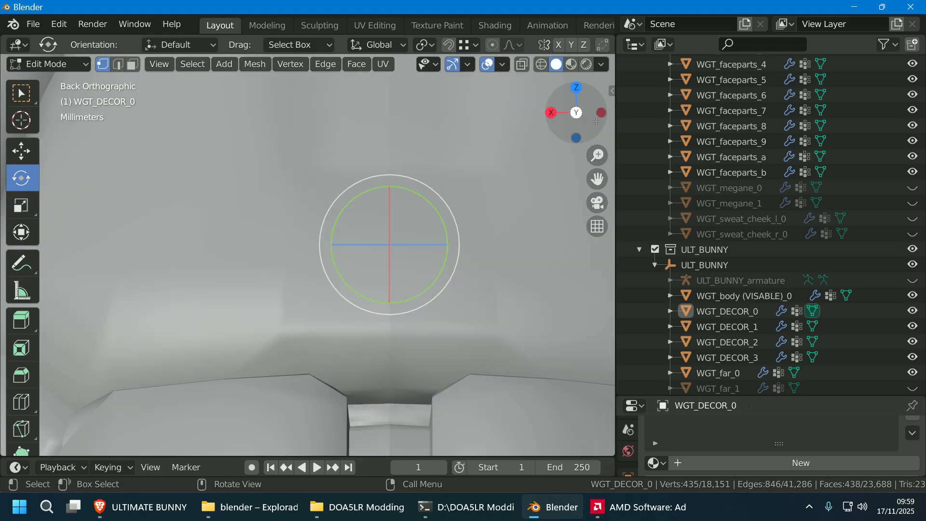
{"action": "left_click", "coordinate": [600, 112]}
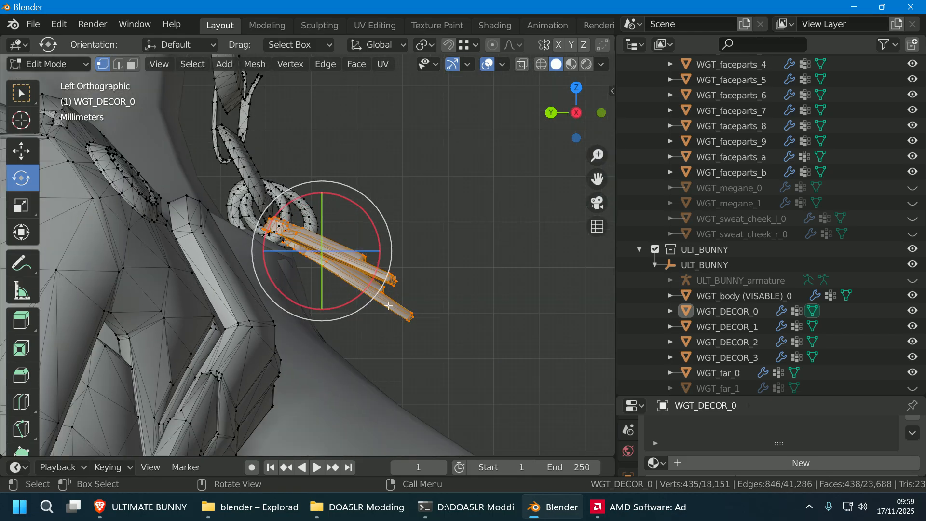
{"action": "left_click_drag", "start_coordinate": [376, 279], "coordinate": [371, 288]}
- Move the rotated spikes slightly so their upper ends line up with the chain rings
{"action": "left_click", "coordinate": [22, 151]}
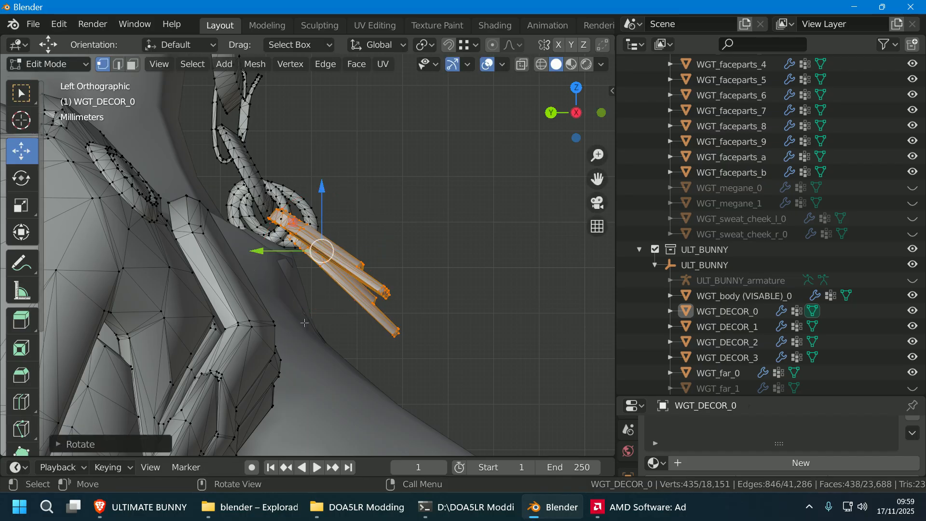
{"action": "left_click_drag", "start_coordinate": [330, 261], "coordinate": [323, 263]}
{"action": "middle_click_drag", "start_coordinate": [458, 279], "coordinate": [338, 316]}
{"action": "left_click_drag", "start_coordinate": [275, 273], "coordinate": [278, 268]}
{"action": "middle_click_drag", "start_coordinate": [333, 259], "coordinate": [555, 241]}
- Deselect all vertices, return to Object Mode and select WGT_DECOR_0
{"action": "key", "text": "alt+a"}
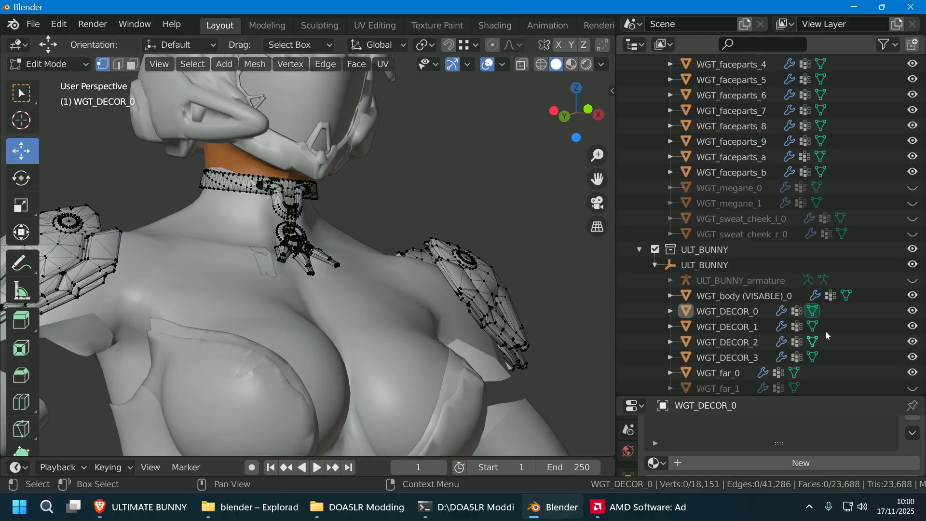
{"action": "left_click", "coordinate": [813, 312]}
{"action": "left_click", "coordinate": [740, 313]}
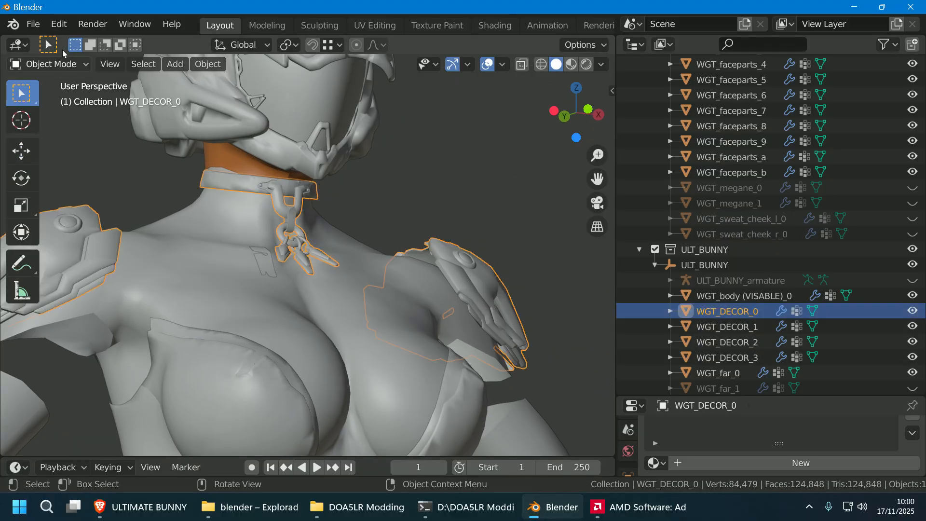
- Export the mesh as WGT_DECOR_0.tmcmesh to the DOA5LR Modding folder
{"action": "left_click", "coordinate": [33, 24]}
{"action": "mouse_move", "coordinate": [86, 248]}
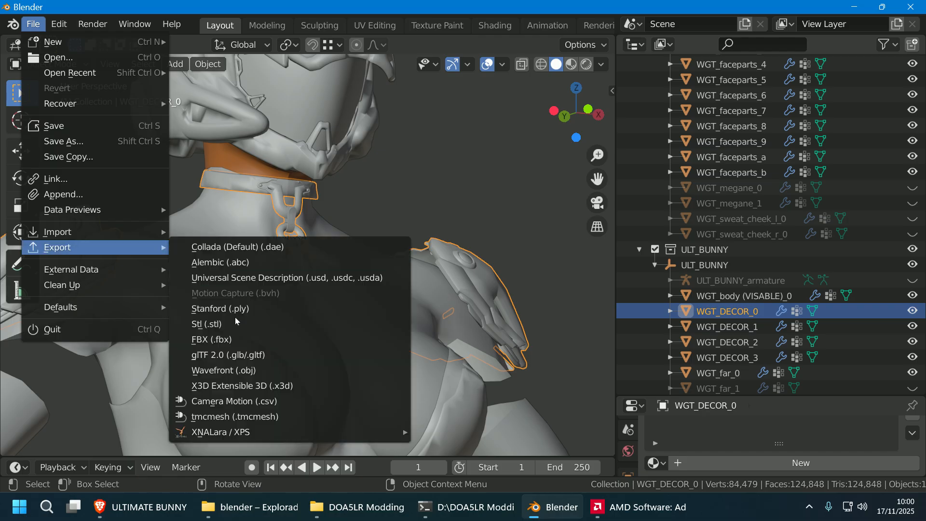
{"action": "left_click", "coordinate": [242, 413]}
{"action": "left_click", "coordinate": [144, 383]}
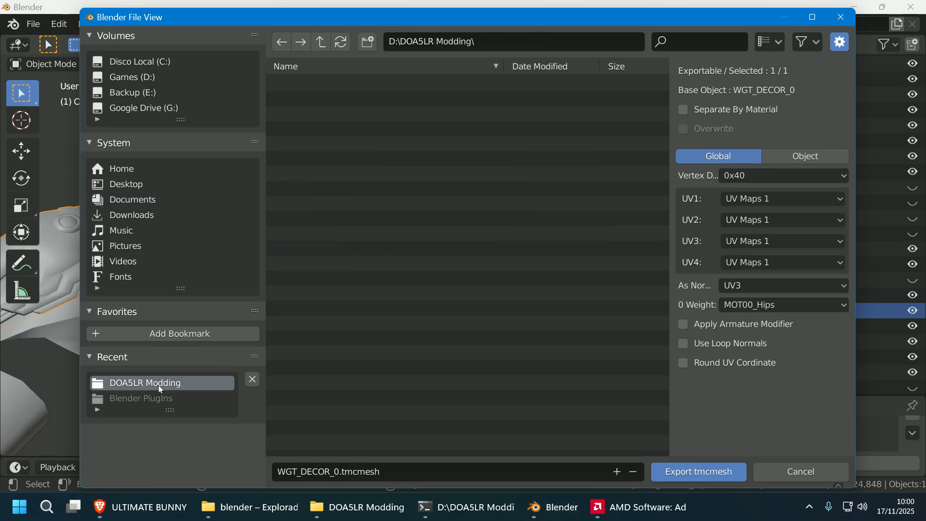
{"action": "left_click", "coordinate": [676, 472]}
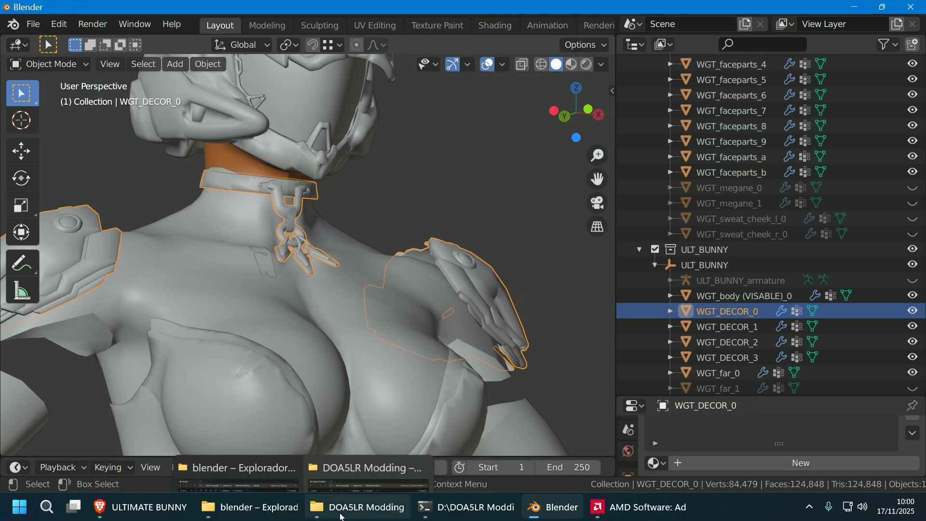
- Launch TMC Polygon Insert Tool from the TMC POLY Tool folder and load ULT_BUNNY.TMC
{"action": "left_click", "coordinate": [386, 476]}
{"action": "double_click", "coordinate": [403, 263]}
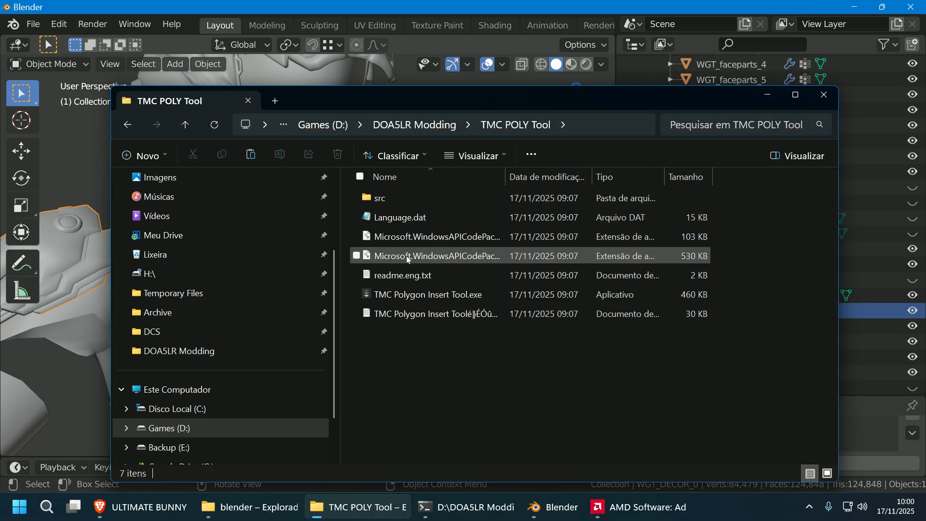
{"action": "double_click", "coordinate": [429, 294]}
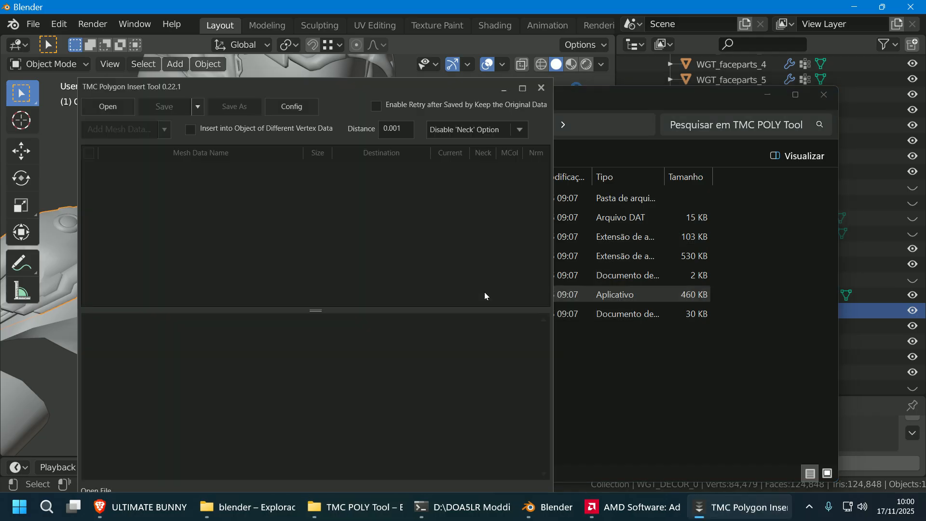
{"action": "left_click", "coordinate": [113, 108]}
{"action": "scroll", "coordinate": [359, 250], "scroll_direction": "down", "scroll_amount": 2}
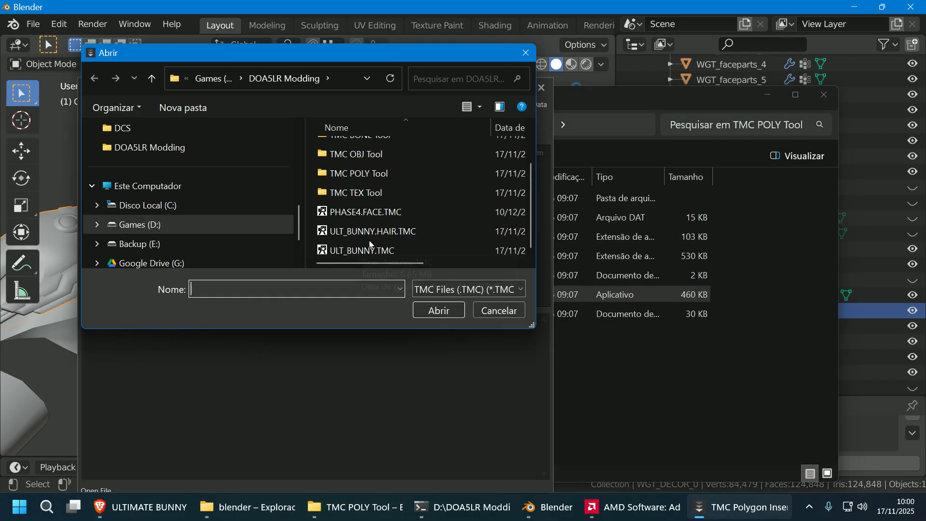
{"action": "double_click", "coordinate": [369, 246]}
{"action": "left_click", "coordinate": [522, 9]}
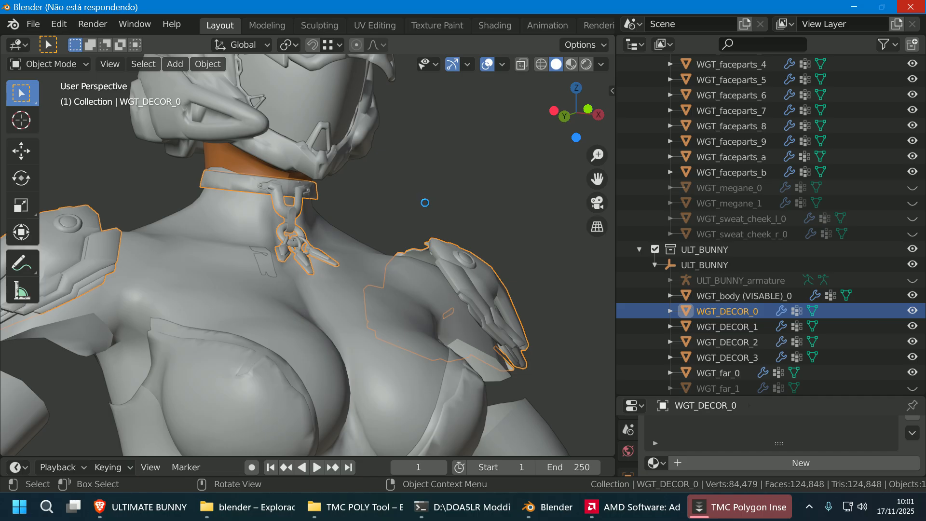
{"action": "left_click", "coordinate": [735, 507]}
{"action": "left_click_drag", "start_coordinate": [362, 81], "coordinate": [408, 58]}
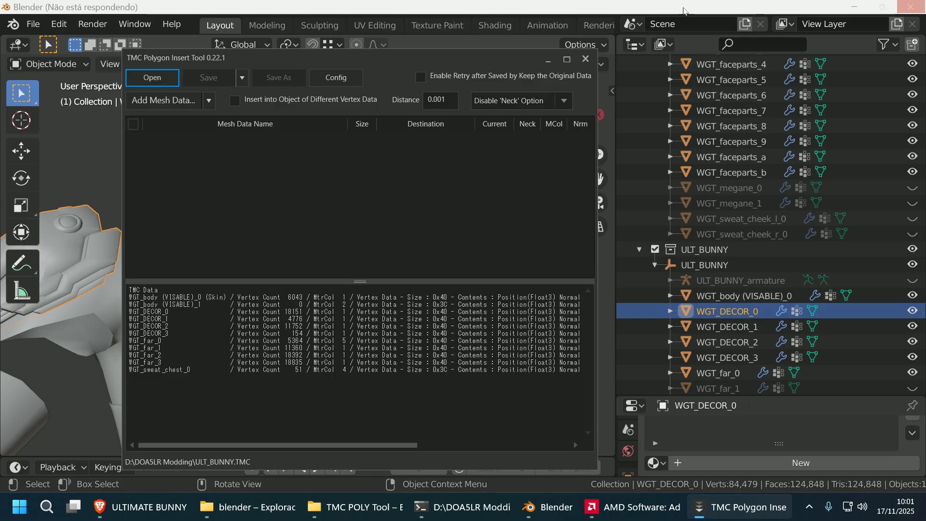
{"action": "left_click", "coordinate": [684, 11]}
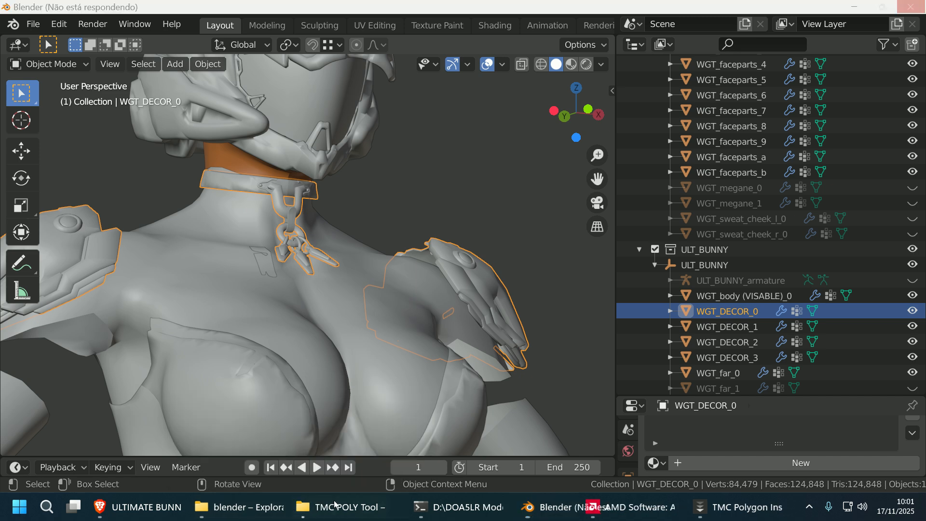
- Open the ULT_BUNNY model from the DOA5LR Modding folder in LR Photo Studio and enlarge its window
{"action": "left_click", "coordinate": [352, 519]}
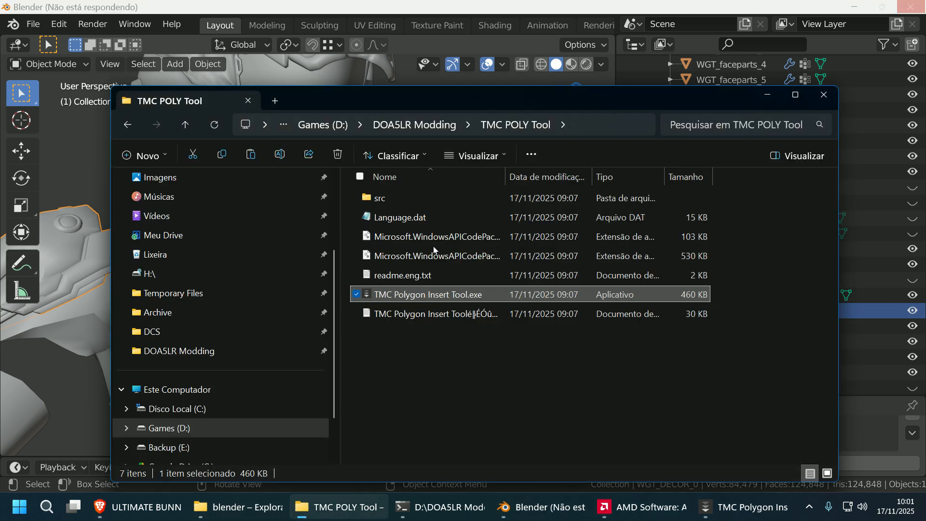
{"action": "left_click", "coordinate": [446, 129]}
{"action": "scroll", "coordinate": [493, 378], "scroll_direction": "down", "scroll_amount": 1}
{"action": "left_click", "coordinate": [442, 437]}
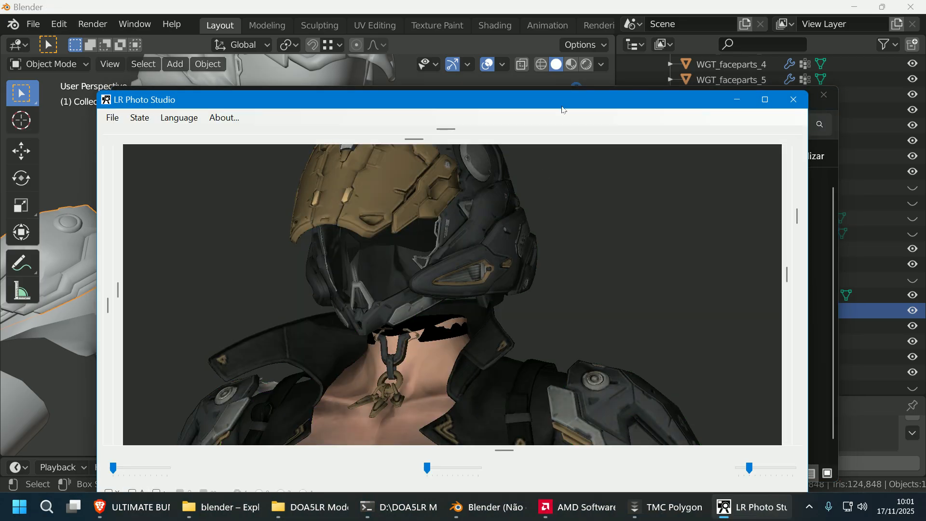
{"action": "left_click_drag", "start_coordinate": [563, 110], "coordinate": [555, 29]}
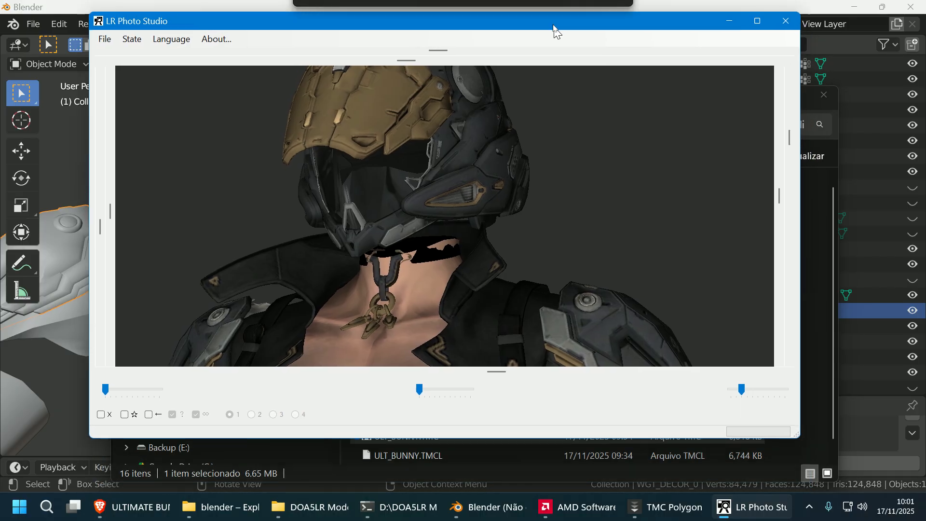
{"action": "left_click_drag", "start_coordinate": [795, 433], "coordinate": [843, 459]}
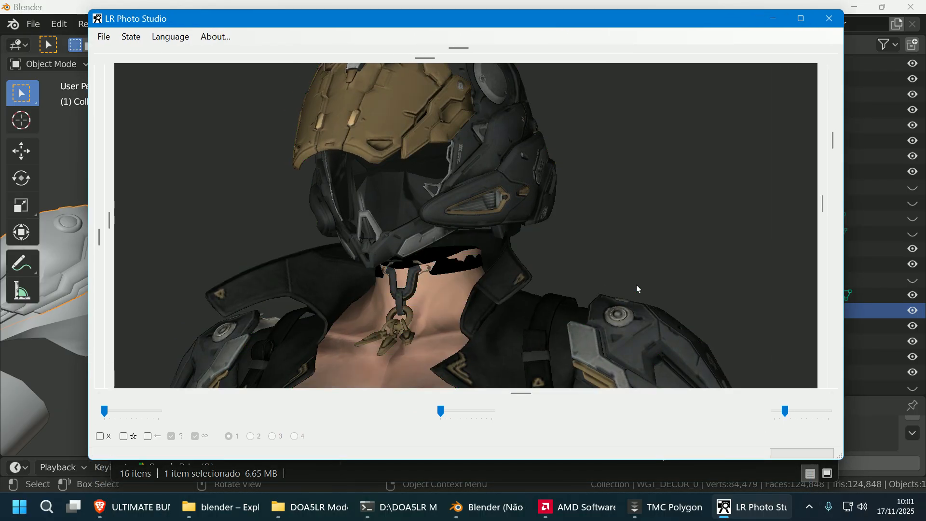
- Examine the WGT_body (VISABLE)_0 skin texture and its mesh layout in the texture viewer, and close the viewer
{"action": "scroll", "coordinate": [636, 285], "scroll_direction": "down", "scroll_amount": 5}
{"action": "left_click_drag", "start_coordinate": [197, 299], "coordinate": [265, 333]}
{"action": "right_click_drag", "start_coordinate": [265, 332], "coordinate": [265, 241]}
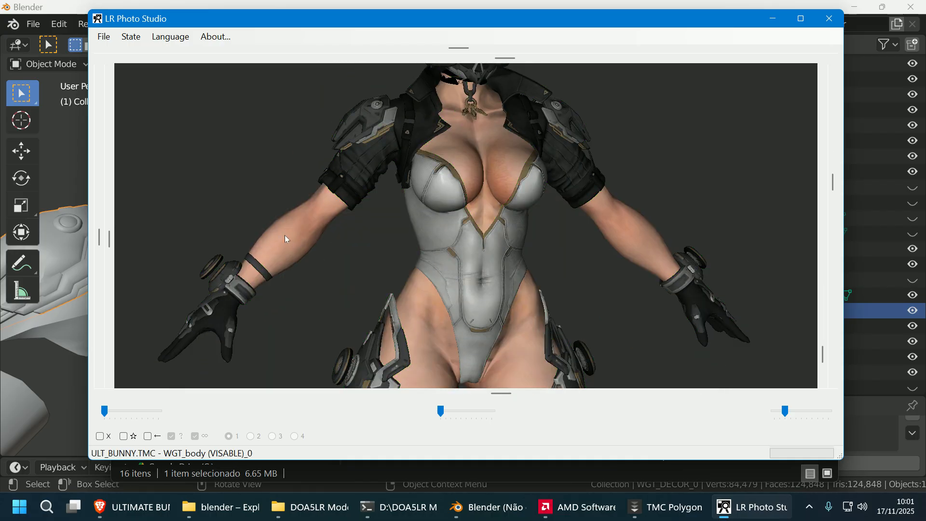
{"action": "right_click", "coordinate": [315, 230]}
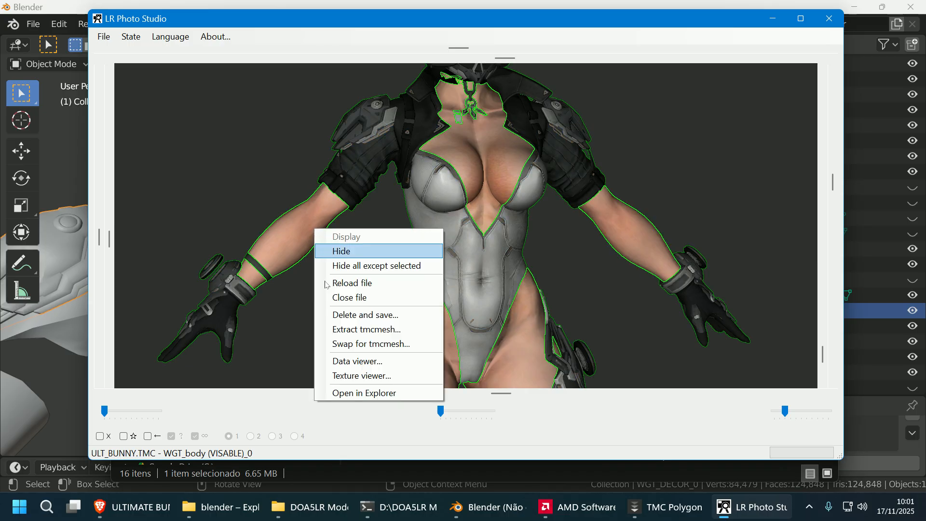
{"action": "left_click", "coordinate": [347, 376]}
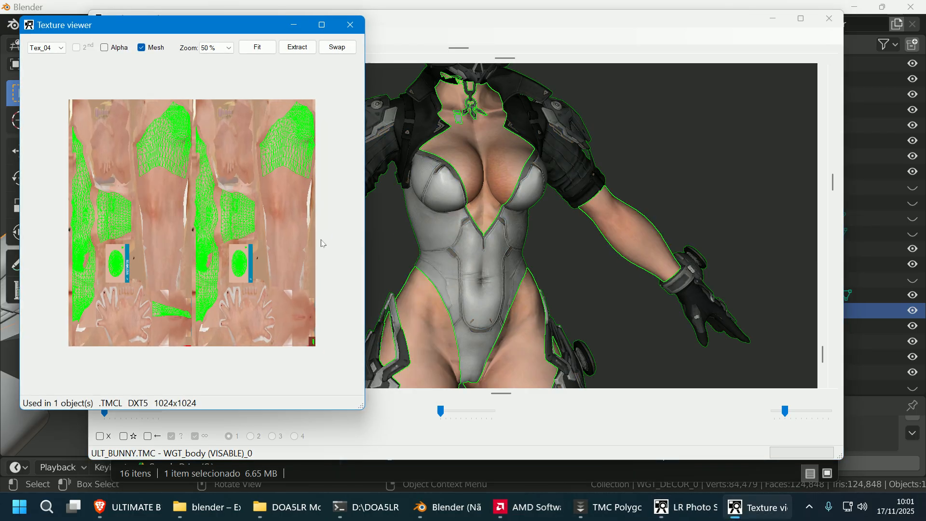
{"action": "left_click_drag", "start_coordinate": [365, 290], "coordinate": [578, 287]}
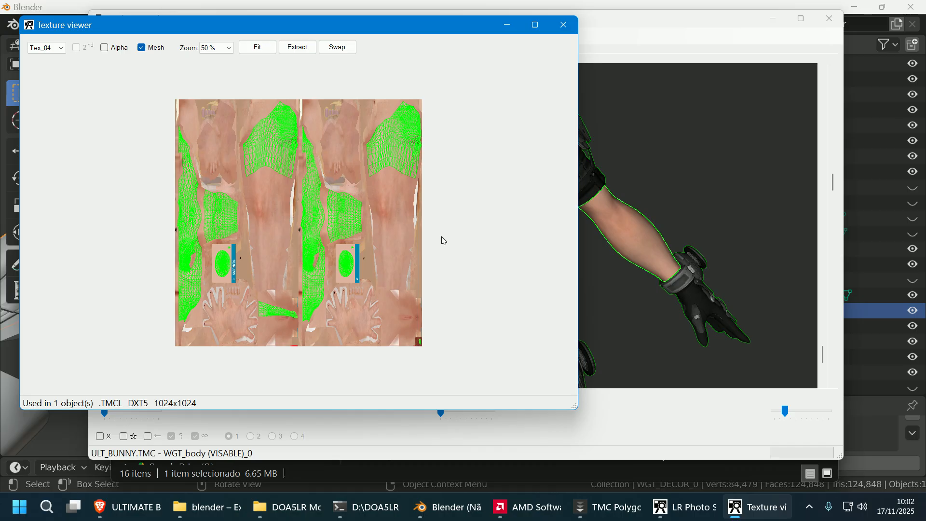
{"action": "left_click", "coordinate": [563, 25]}
- Examine the WGT_DECOR_0 choker and pendant around the neck from several angles
{"action": "scroll", "coordinate": [543, 177], "scroll_direction": "up", "scroll_amount": 5}
{"action": "left_click_drag", "start_coordinate": [543, 178], "coordinate": [560, 174]}
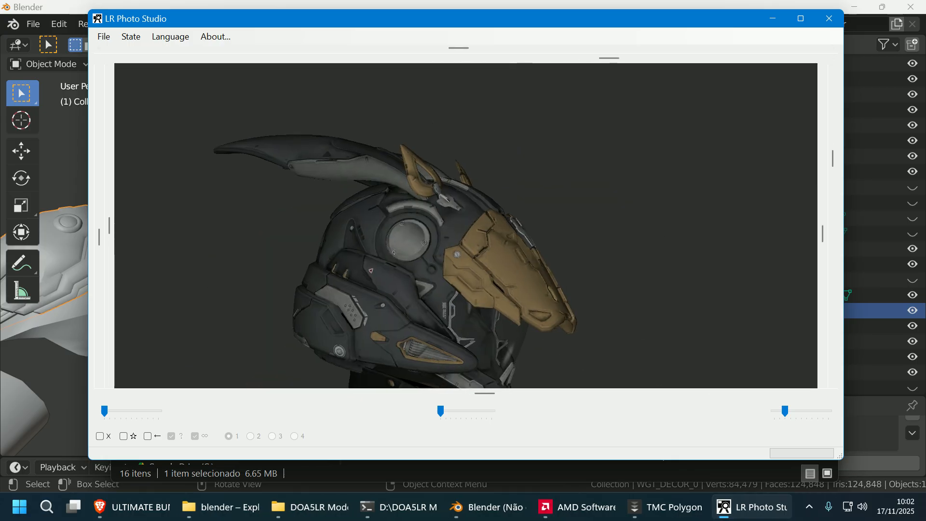
{"action": "right_click_drag", "start_coordinate": [567, 231], "coordinate": [574, 181]}
{"action": "left_click_drag", "start_coordinate": [574, 181], "coordinate": [448, 154]}
{"action": "right_click", "coordinate": [396, 119]}
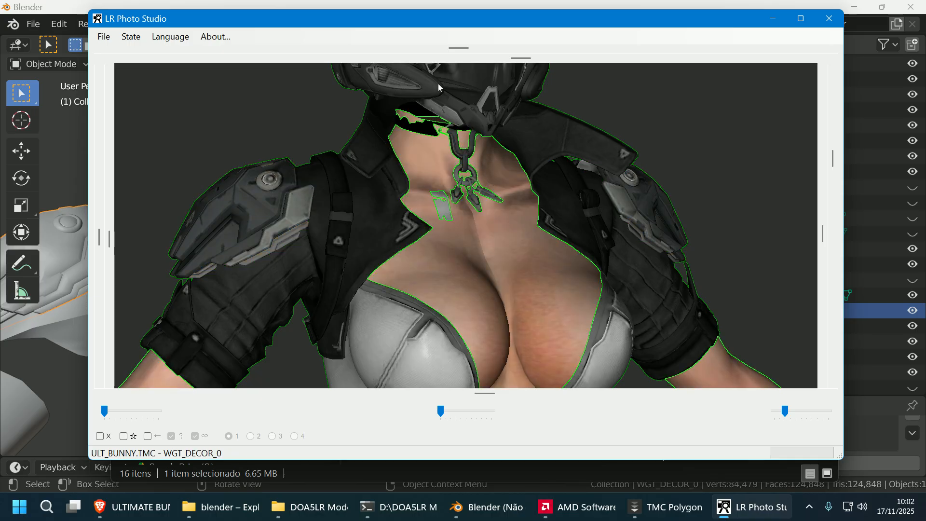
{"action": "scroll", "coordinate": [691, 117], "scroll_direction": "down", "scroll_amount": 2}
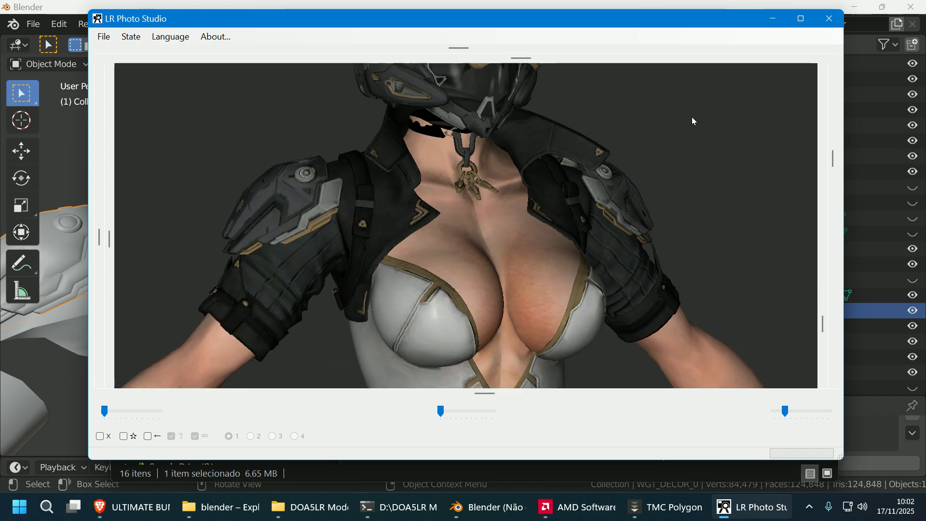
{"action": "scroll", "coordinate": [692, 117], "scroll_direction": "down", "scroll_amount": 2}
{"action": "left_click_drag", "start_coordinate": [691, 117], "coordinate": [728, 112]}
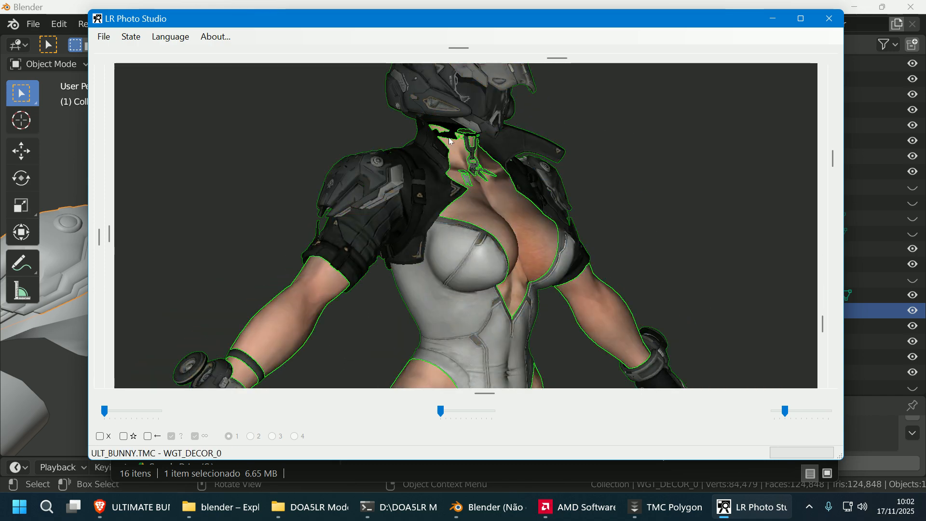
- Close TMC Polygon Insert Tool and inspect the model's neck and chest from the front and side in LR Photo Studio
{"action": "left_click", "coordinate": [680, 512]}
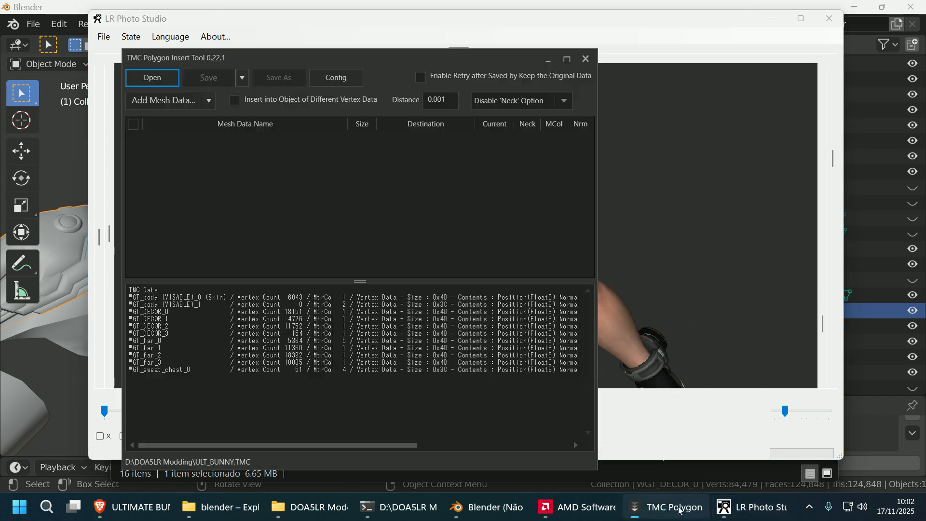
{"action": "left_click", "coordinate": [586, 59]}
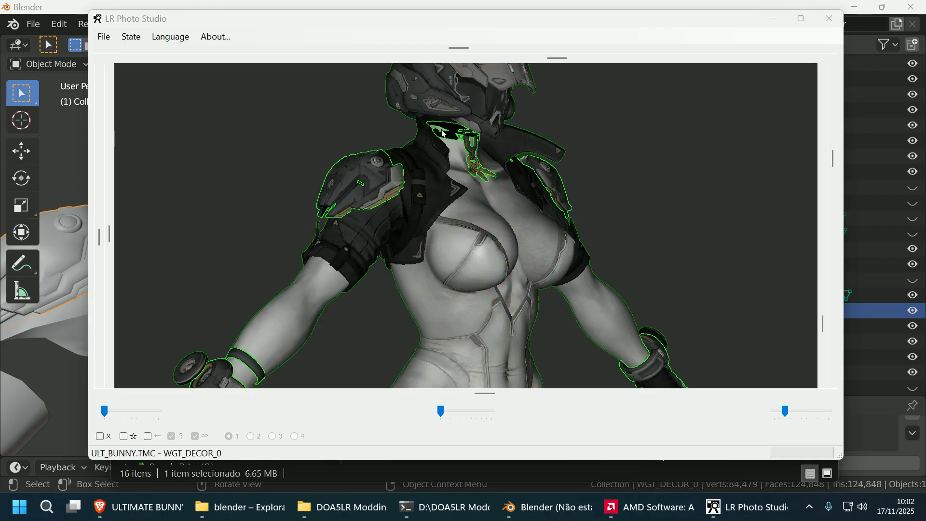
{"action": "left_click_drag", "start_coordinate": [700, 211], "coordinate": [663, 207]}
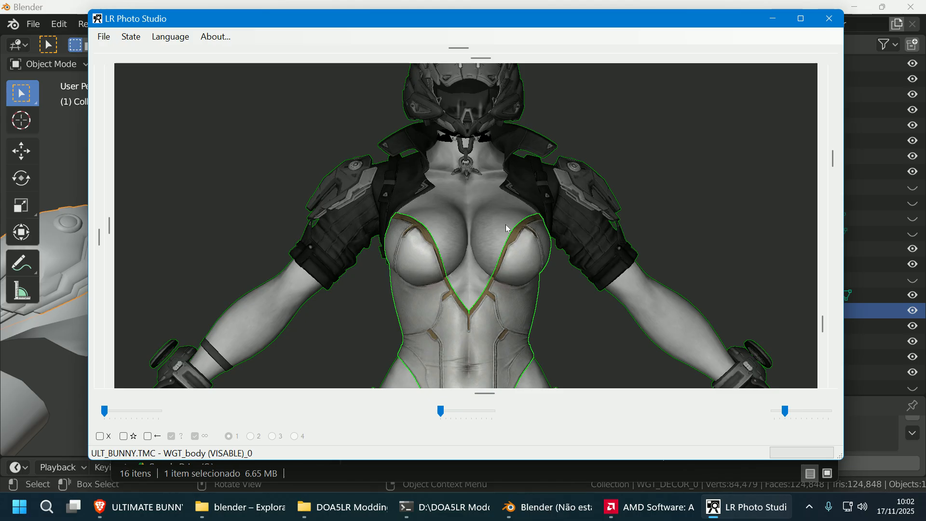
{"action": "left_click_drag", "start_coordinate": [507, 228], "coordinate": [690, 211]}
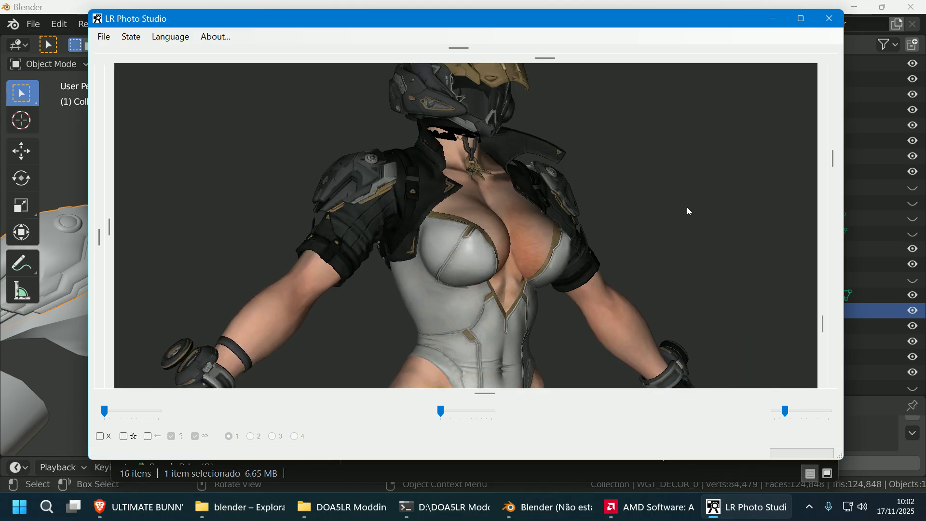
- Examine the WGT_body (VISABLE)_0 skin texture and its mesh layout in the texture viewer, and close the viewer
{"action": "left_click_drag", "start_coordinate": [687, 211], "coordinate": [647, 298]}
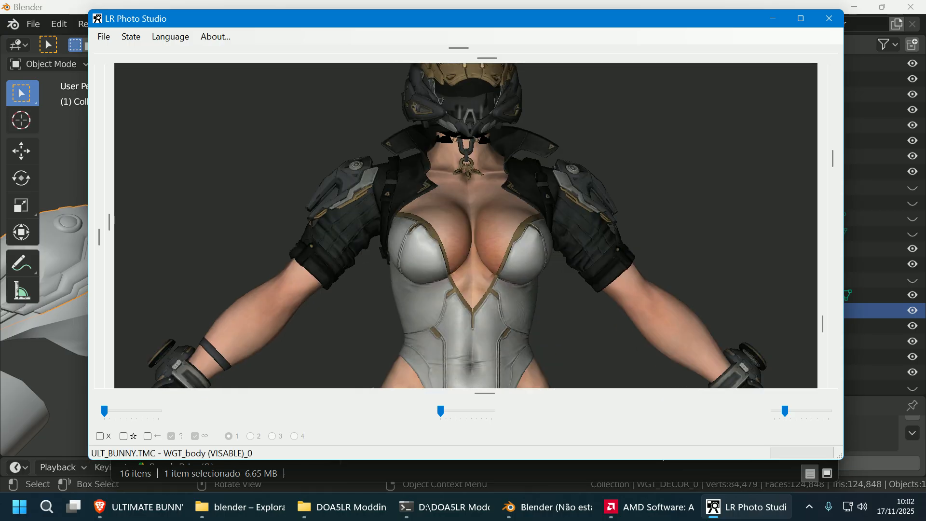
{"action": "right_click", "coordinate": [645, 302]}
{"action": "left_click", "coordinate": [675, 450]}
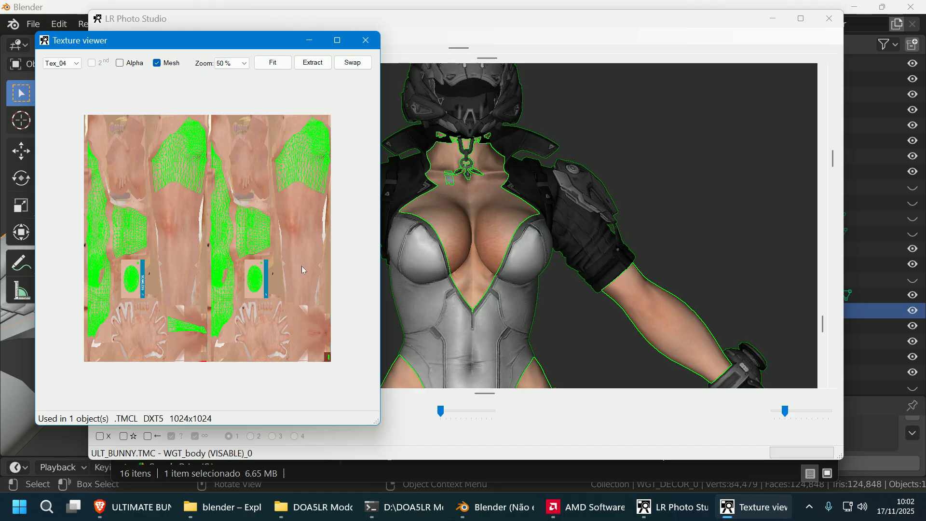
{"action": "left_click", "coordinate": [518, 201]}
{"action": "left_click", "coordinate": [519, 200]}
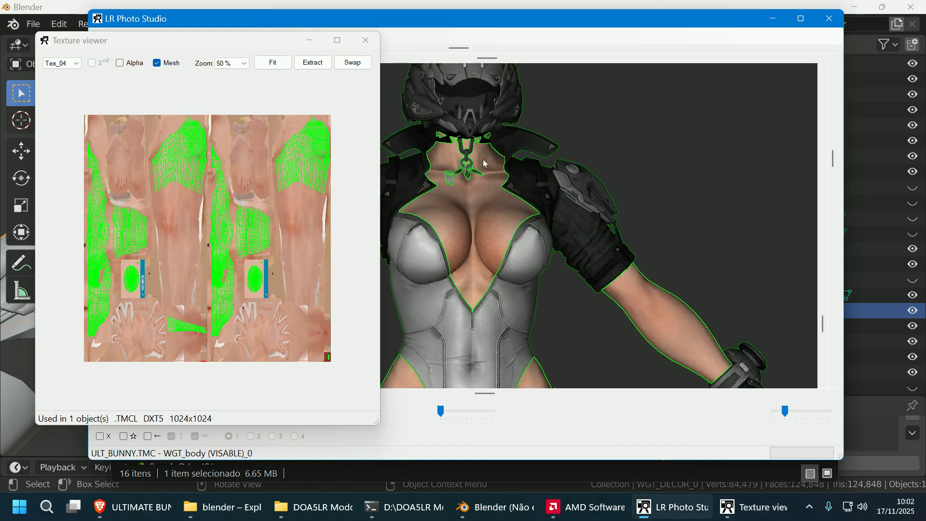
{"action": "left_click", "coordinate": [366, 40]}
- Orbit the ULT_BUNNY model to inspect its neck and chest from the side and front
{"action": "left_click_drag", "start_coordinate": [699, 189], "coordinate": [439, 172]}
{"action": "left_click", "coordinate": [438, 172]}
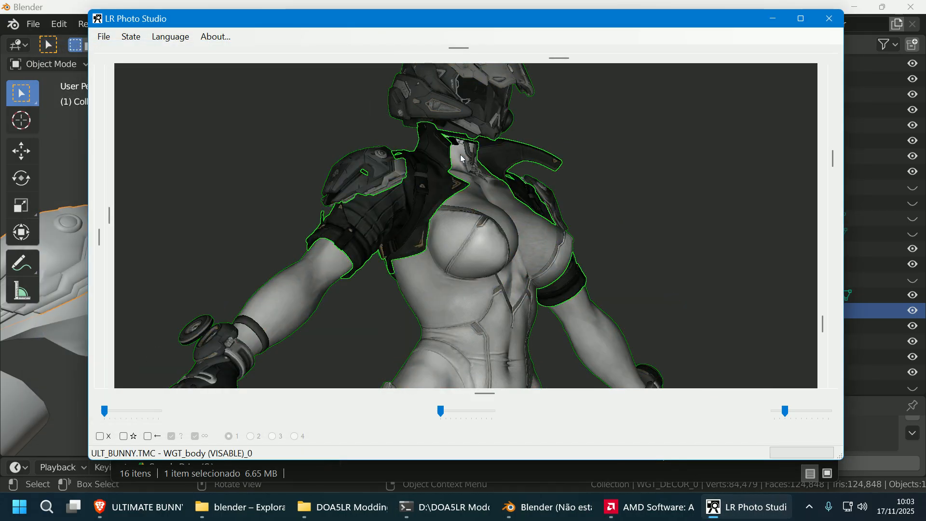
{"action": "left_click", "coordinate": [742, 176]}
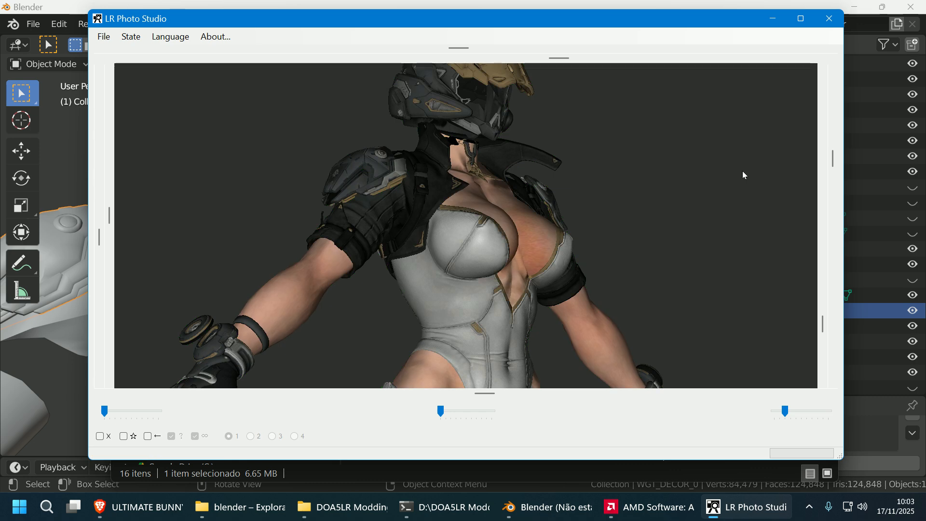
{"action": "left_click_drag", "start_coordinate": [744, 175], "coordinate": [714, 201]}
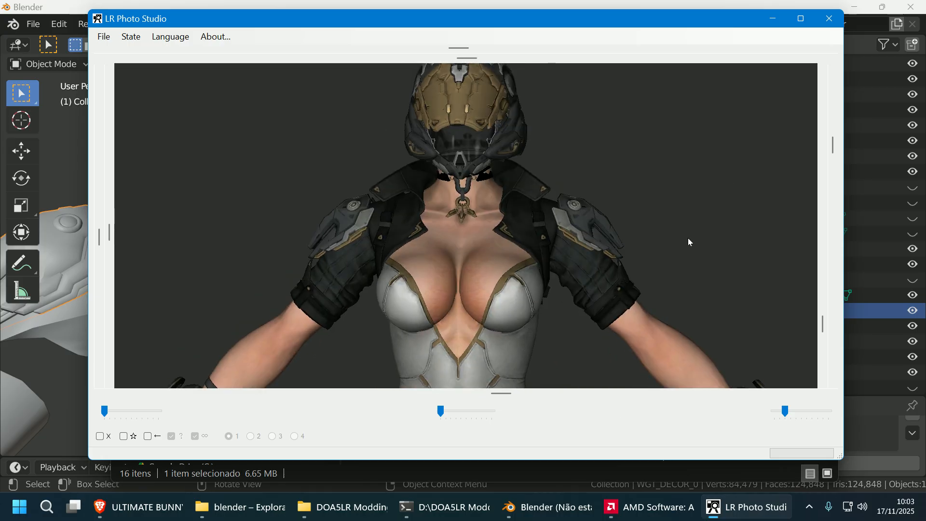
- Switch to Blender and inspect the choker, pendant and surrounding meshes around the neck from another angle
{"action": "key", "text": "alt+Tab"}
{"action": "left_click", "coordinate": [382, 325], "text": "shift"}
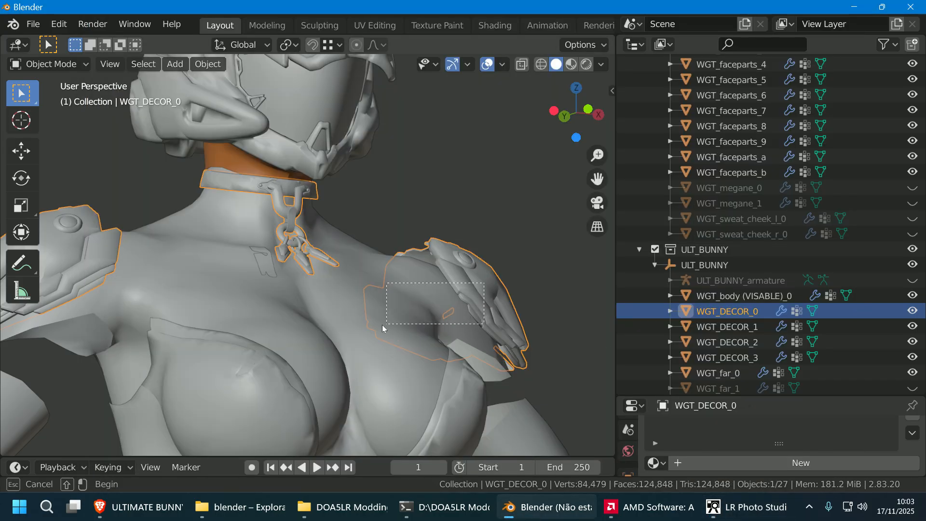
{"action": "right_click", "coordinate": [504, 263]}
{"action": "middle_click_drag", "start_coordinate": [374, 180], "coordinate": [454, 174]}
{"action": "left_click", "coordinate": [454, 175]}
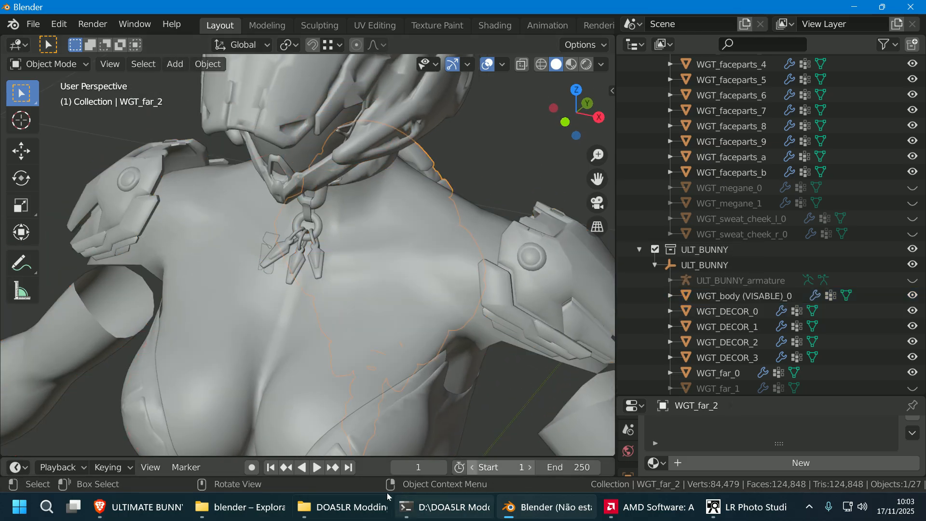
- Open ULT_BUNNY.TMC from the DOA5LR Modding folder in LR Photo Studio
{"action": "left_click", "coordinate": [384, 506]}
{"action": "scroll", "coordinate": [488, 424], "scroll_direction": "down", "scroll_amount": 1}
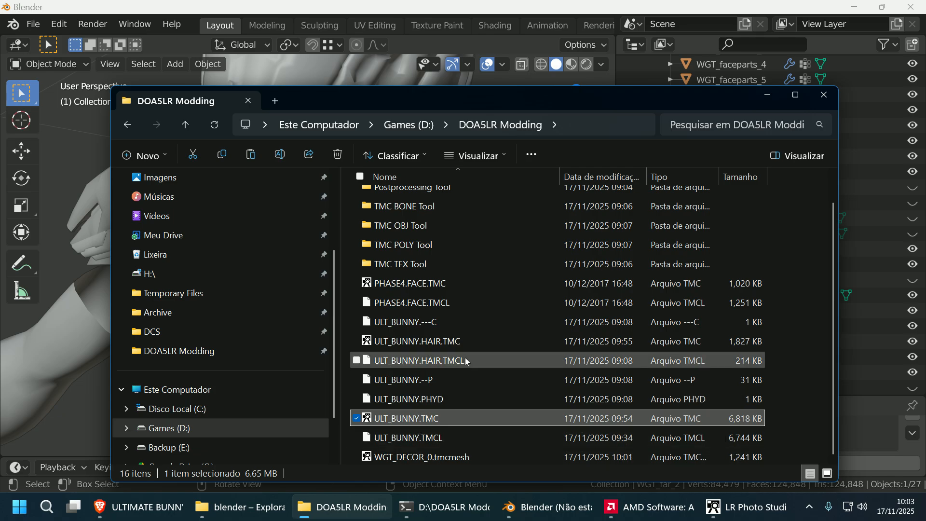
{"action": "double_click", "coordinate": [407, 420]}
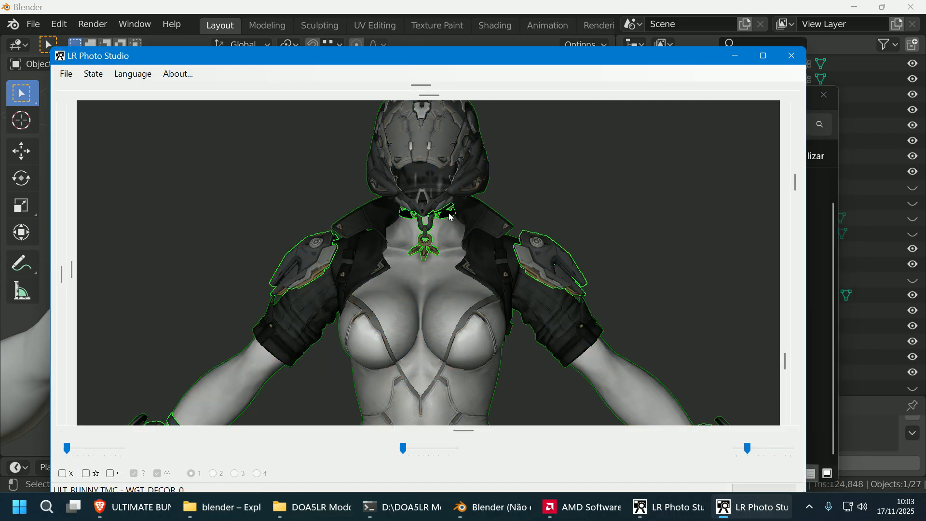
- Swap the WGT_DECOR_0 object for WGT_DECOR_0.tmcmesh and save the result as ULT_BUNNY - out.TMC
{"action": "right_click", "coordinate": [451, 217]}
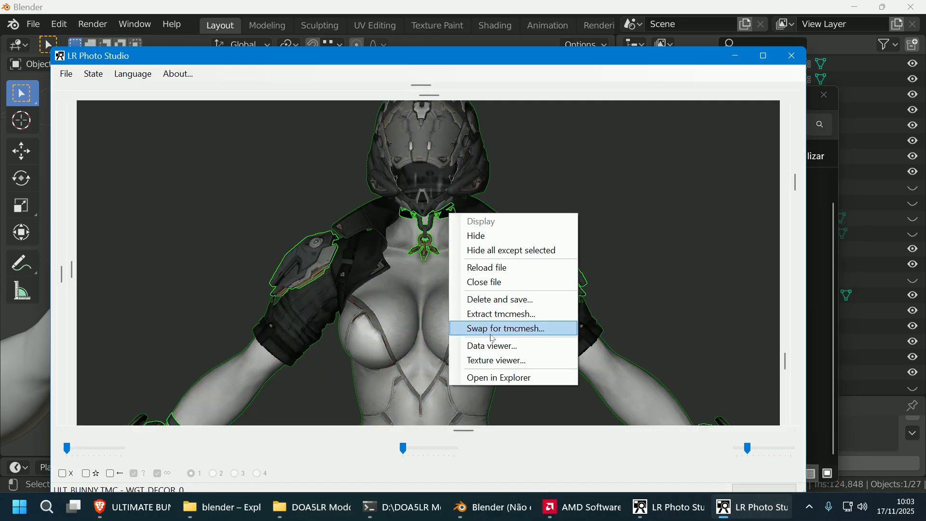
{"action": "left_click", "coordinate": [466, 327]}
{"action": "left_click", "coordinate": [287, 507]}
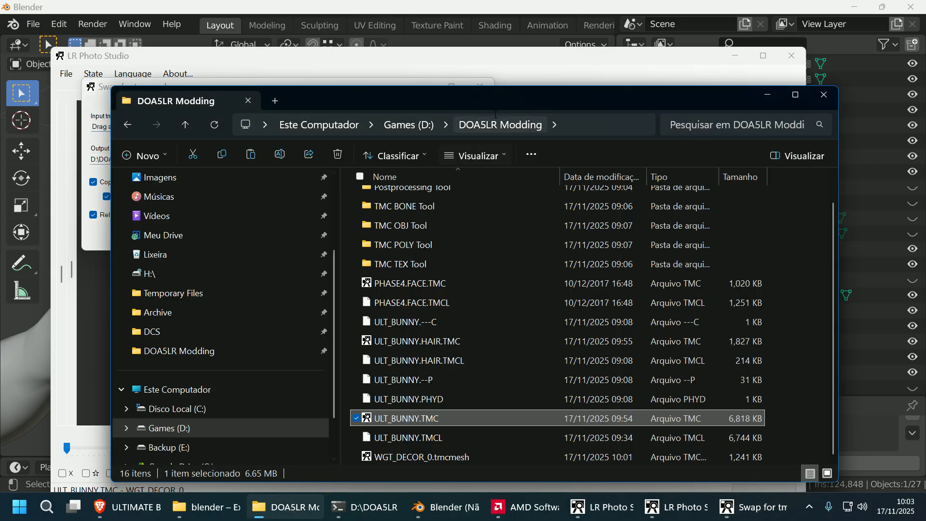
{"action": "left_click_drag", "start_coordinate": [514, 100], "coordinate": [643, 66]}
{"action": "left_click_drag", "start_coordinate": [577, 430], "coordinate": [284, 279]}
{"action": "left_click_drag", "start_coordinate": [176, 120], "coordinate": [184, 128]}
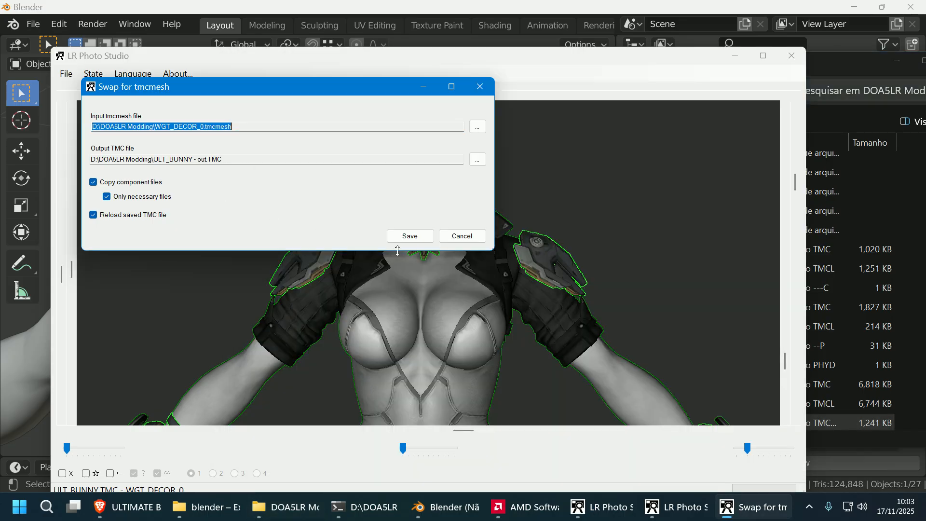
{"action": "left_click", "coordinate": [411, 236]}
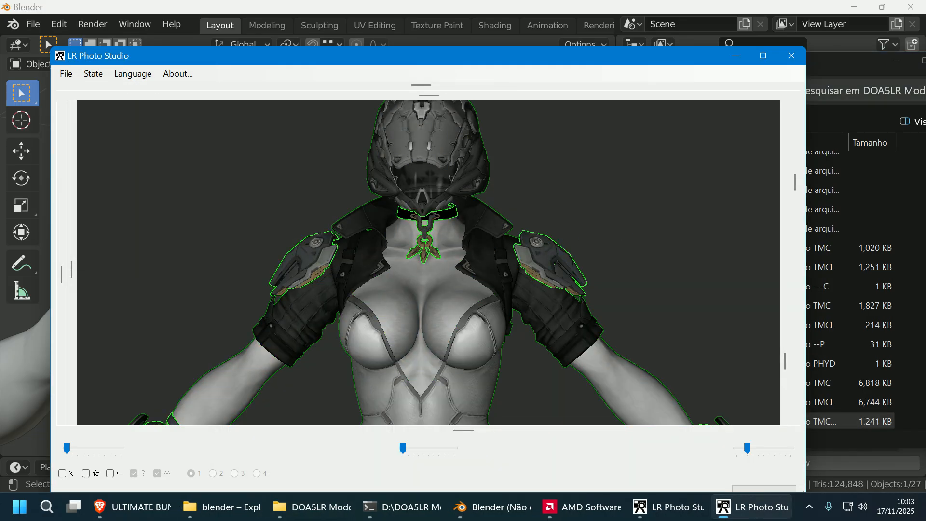
- Maximize the LR Photo Studio window and inspect the swapped choker and pendant from the front and both sides
{"action": "scroll", "coordinate": [598, 227], "scroll_direction": "up", "scroll_amount": 1}
{"action": "mouse_move", "coordinate": [598, 227]}
{"action": "left_mouse_down"}
{"action": "mouse_move", "coordinate": [417, 229]}
{"action": "mouse_move", "coordinate": [598, 229]}
{"action": "left_mouse_up"}
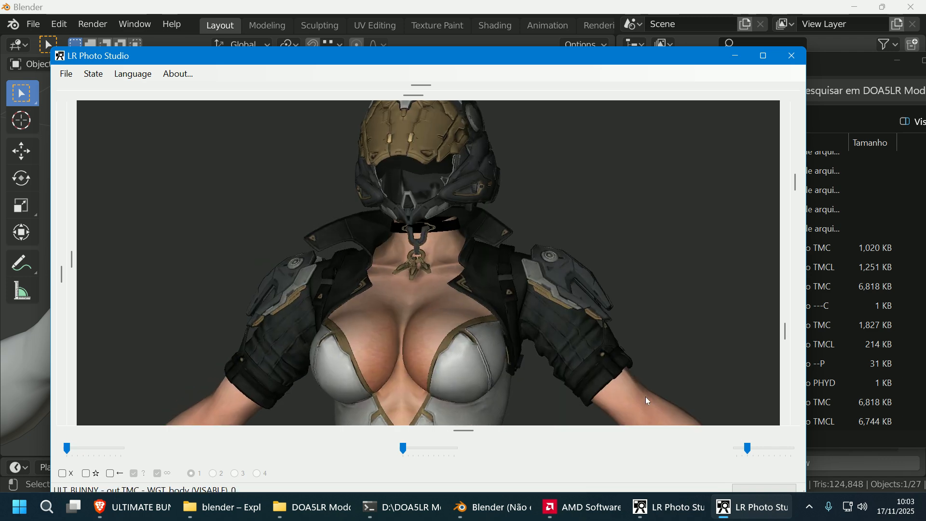
{"action": "left_click_drag", "start_coordinate": [727, 169], "coordinate": [770, 164]}
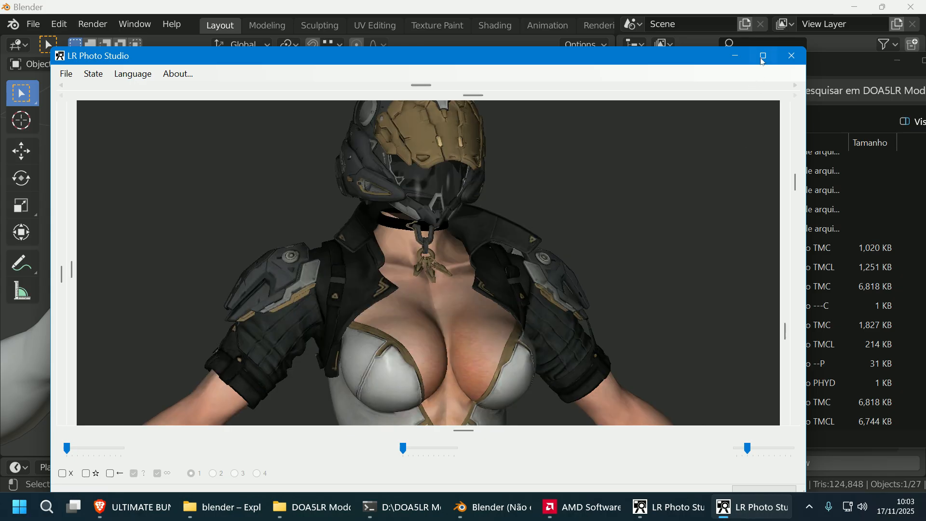
{"action": "left_click", "coordinate": [763, 57]}
{"action": "middle_click_drag", "start_coordinate": [762, 190], "coordinate": [763, 290]}
{"action": "right_click_drag", "start_coordinate": [762, 191], "coordinate": [749, 168]}
{"action": "left_click_drag", "start_coordinate": [575, 219], "coordinate": [488, 235]}
{"action": "middle_click_drag", "start_coordinate": [530, 409], "coordinate": [480, 324]}
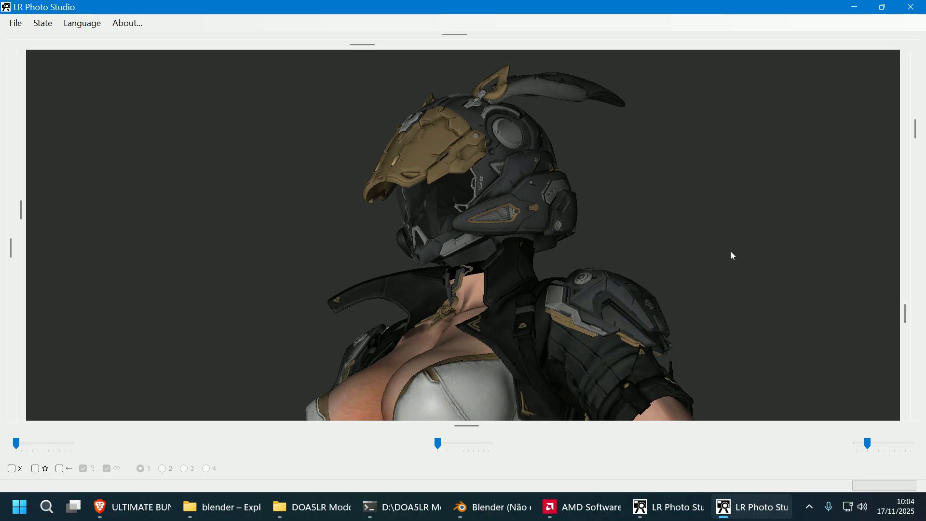
{"action": "left_click_drag", "start_coordinate": [731, 250], "coordinate": [510, 235]}
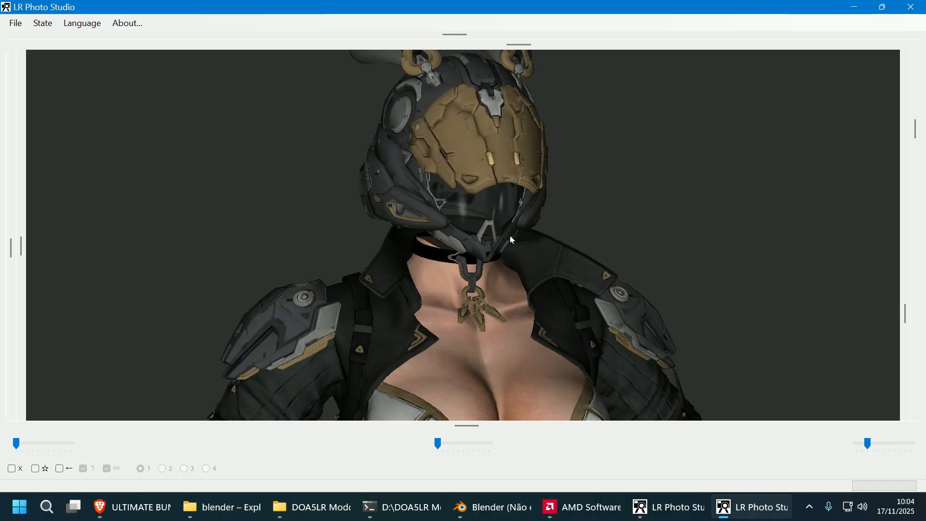
- Open the data viewer for the ULT_BUNNY - out model
{"action": "right_click", "coordinate": [560, 375]}
{"action": "left_click", "coordinate": [583, 451]}
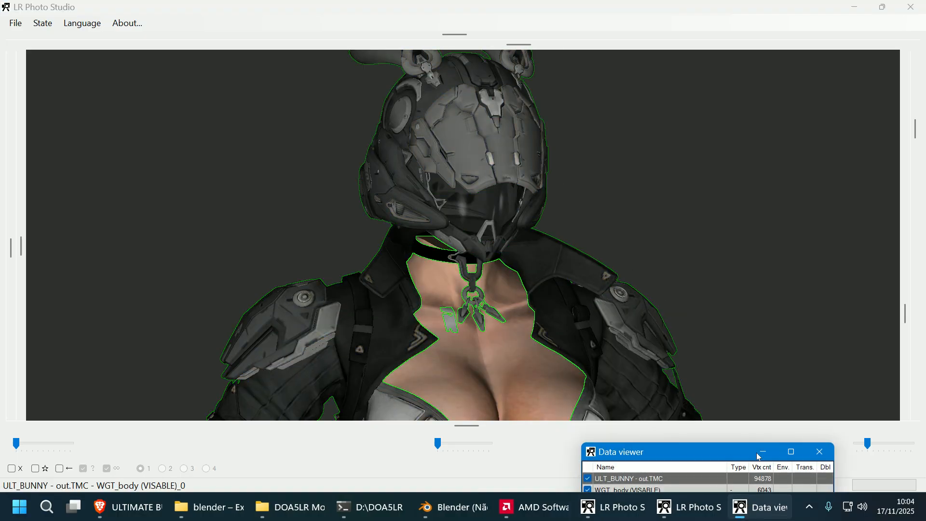
{"action": "left_click", "coordinate": [820, 452]}
{"action": "right_click", "coordinate": [446, 344]}
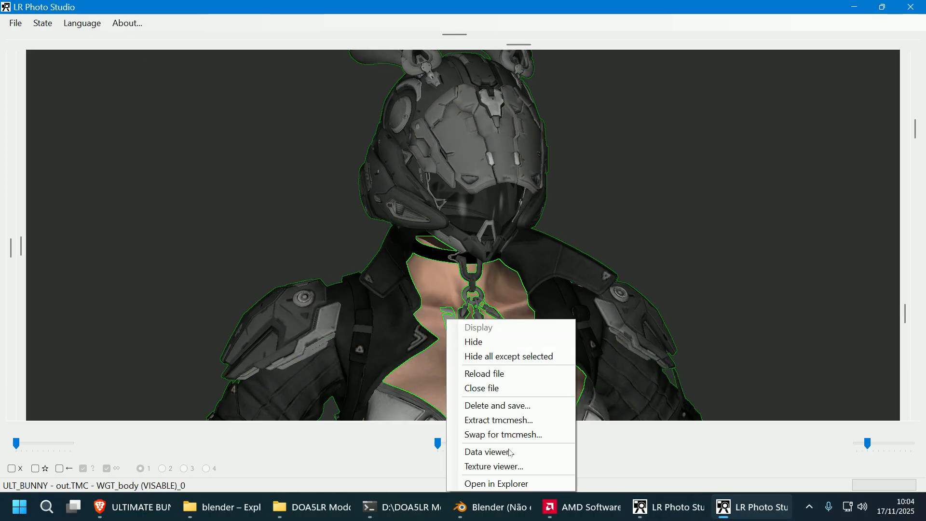
{"action": "left_click", "coordinate": [502, 452]}
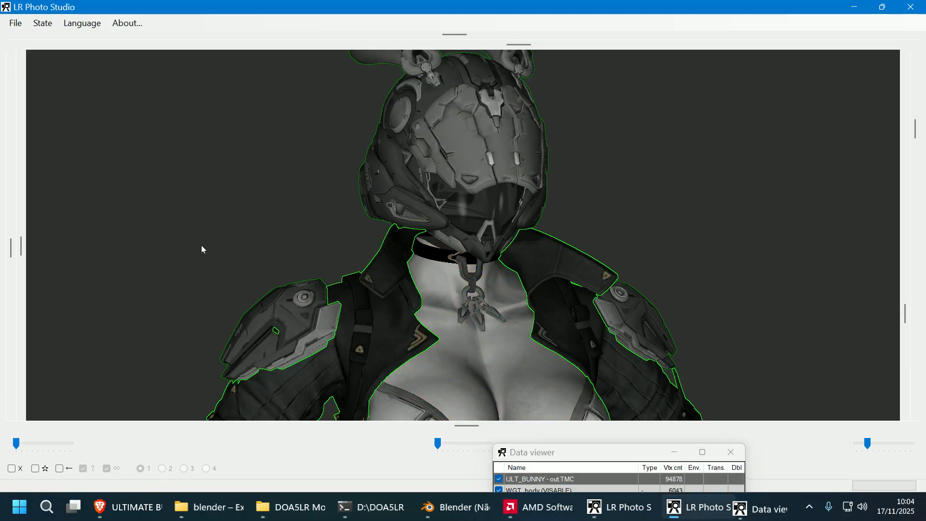
- Check the body's Tex_04 skin texture and mesh layout in the texture viewer, and close that viewer
{"action": "right_click", "coordinate": [480, 391]}
{"action": "left_click", "coordinate": [530, 465]}
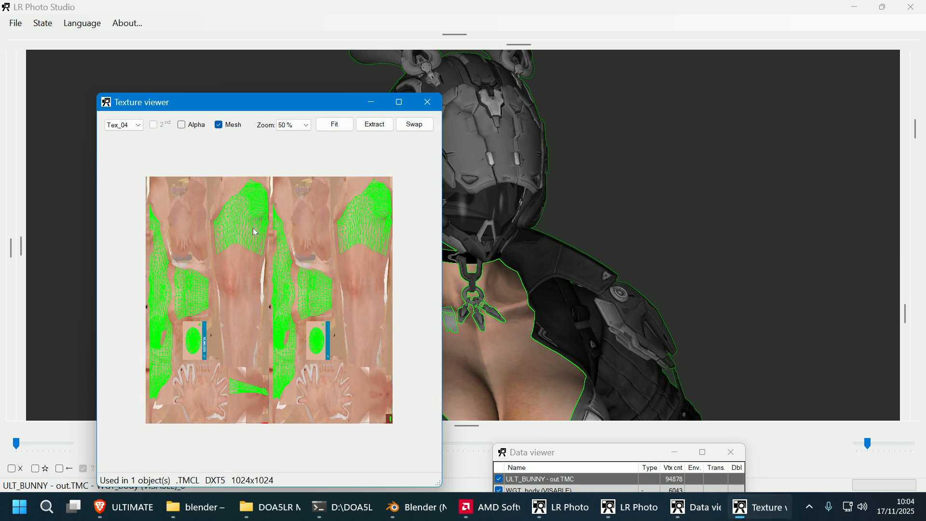
{"action": "left_click", "coordinate": [427, 102]}
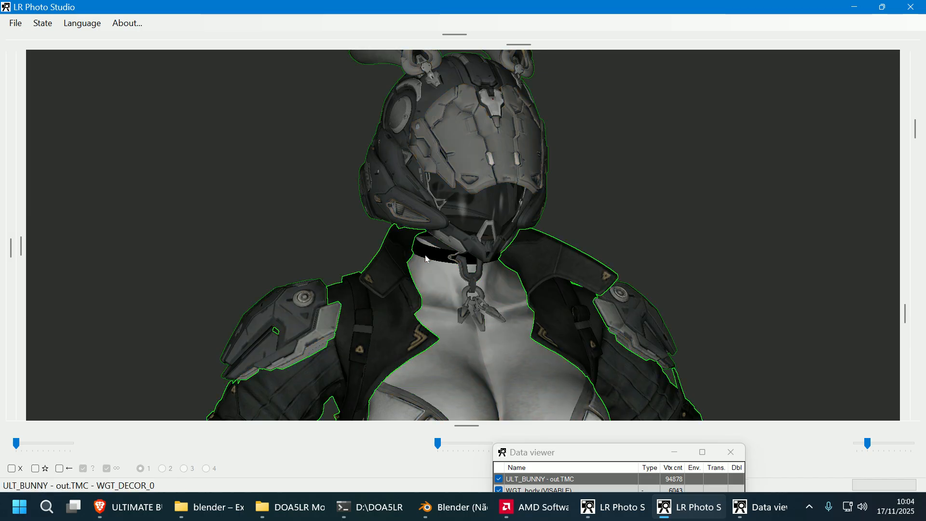
- Inspect how the WGT_DECOR_0 choker fits the neck from below and from the front, and close the data viewer
{"action": "left_click_drag", "start_coordinate": [710, 248], "coordinate": [630, 214]}
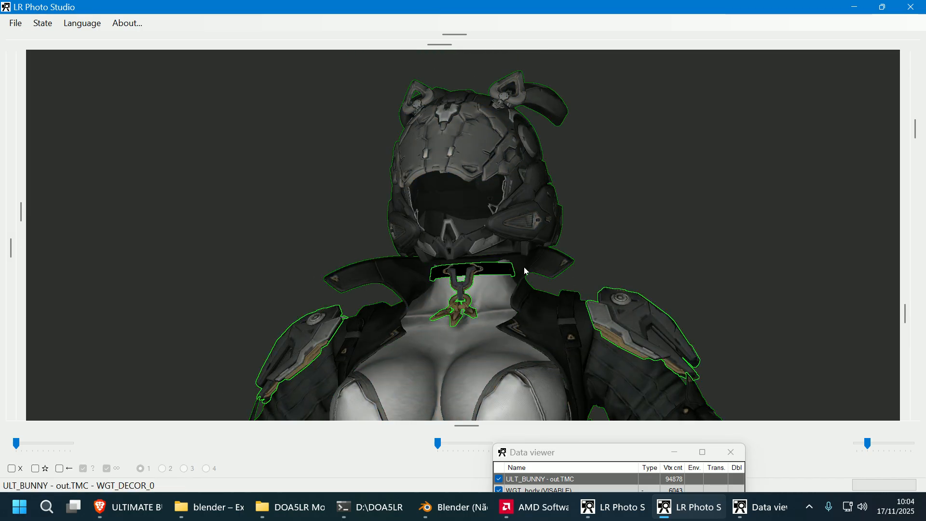
{"action": "left_click_drag", "start_coordinate": [528, 270], "coordinate": [741, 264]}
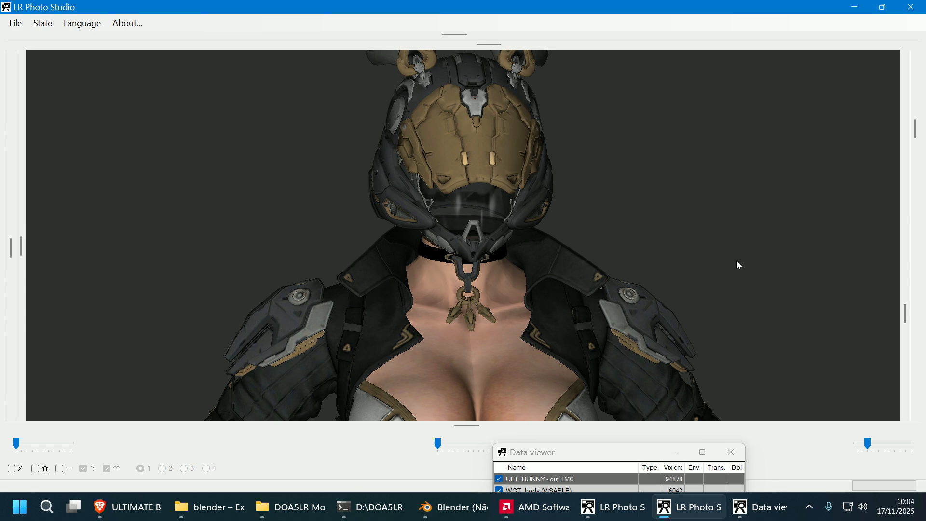
{"action": "left_click", "coordinate": [731, 452]}
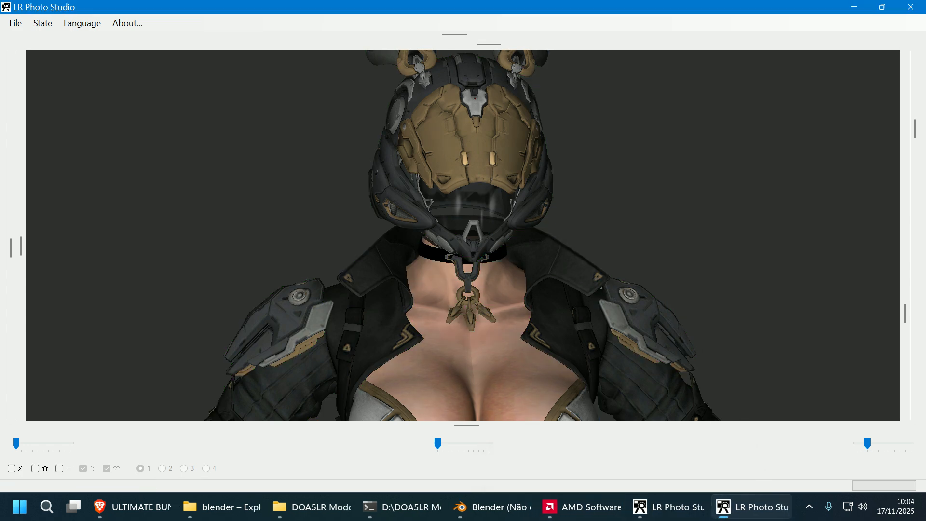
- Review the ULT_BUNNY - out.TMC object list in the data viewer and close it
{"action": "right_click", "coordinate": [781, 340]}
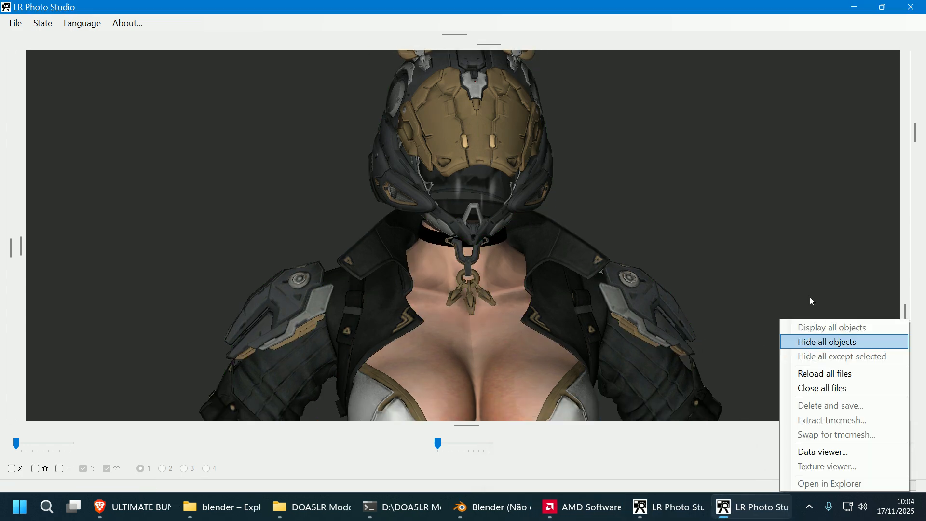
{"action": "left_click", "coordinate": [823, 452]}
{"action": "left_click_drag", "start_coordinate": [863, 301], "coordinate": [685, 276]}
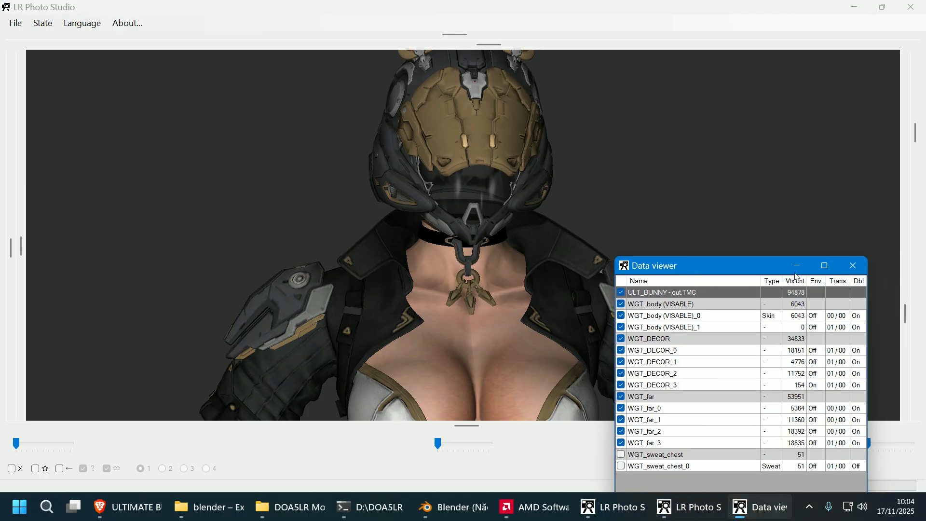
{"action": "left_click", "coordinate": [850, 265]}
- Switch to AMD Software's screen recording controls
{"action": "mouse_move", "coordinate": [610, 514]}
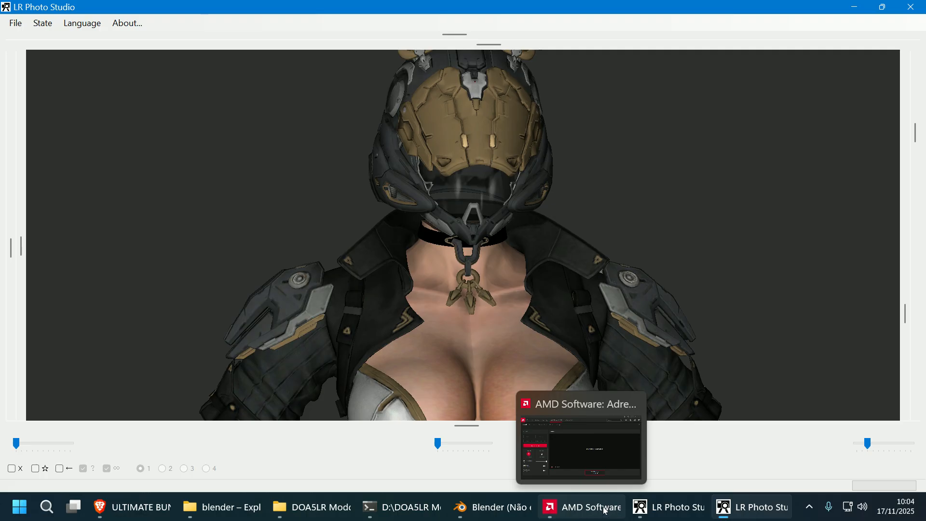
{"action": "left_click", "coordinate": [607, 511]}
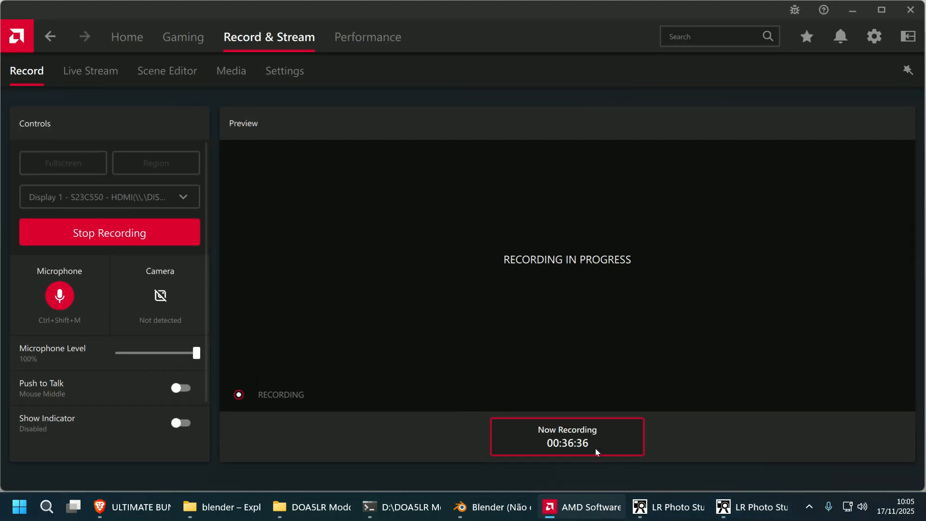